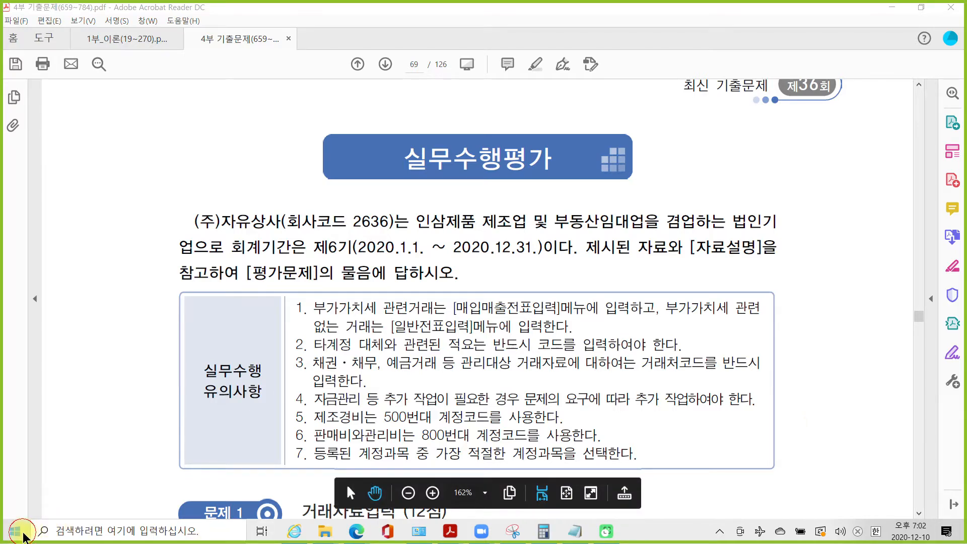
- Launch Smart A (iPLUS) 2020 from the Start menu's 수업용 group to reach its login window
left_click(15, 532)
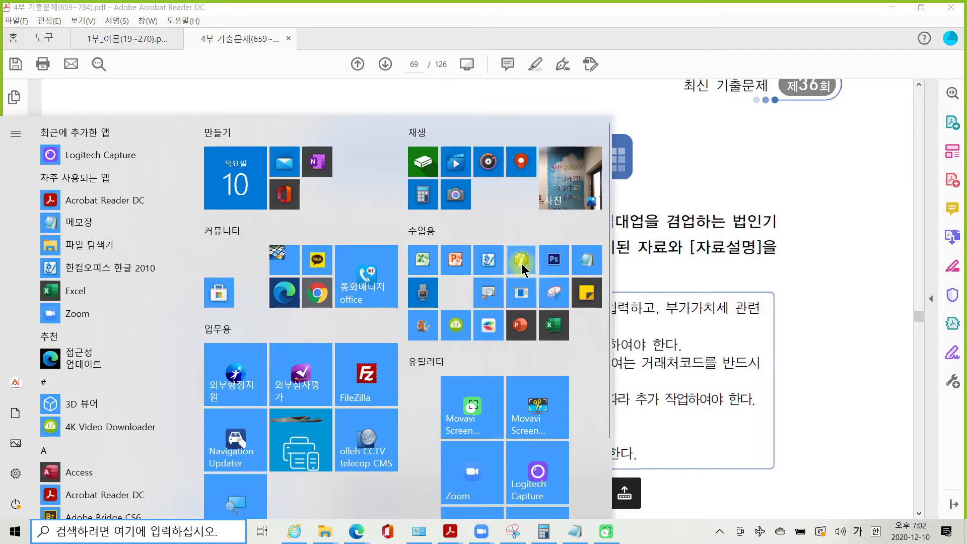
left_click(521, 264)
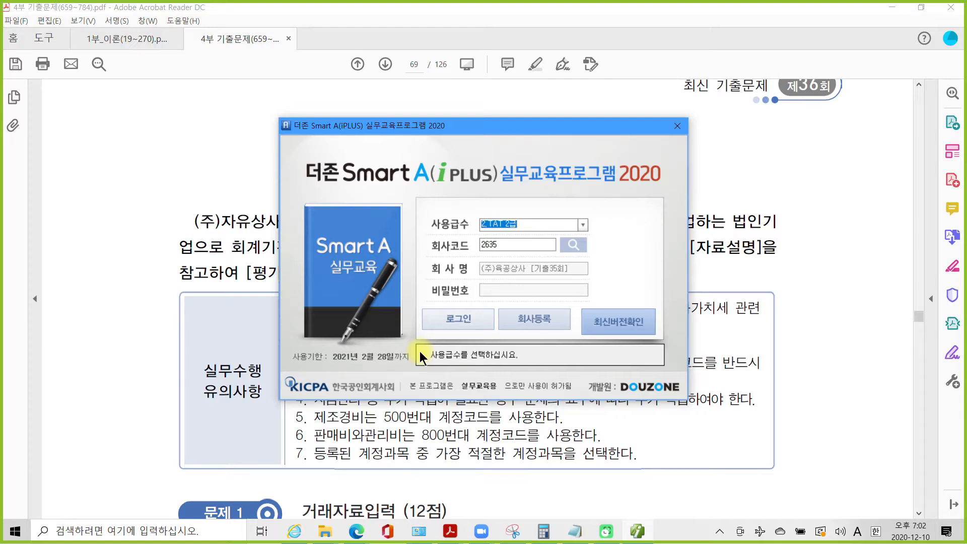
- Log in to company code 2636 (주)자유상사
left_click(573, 246)
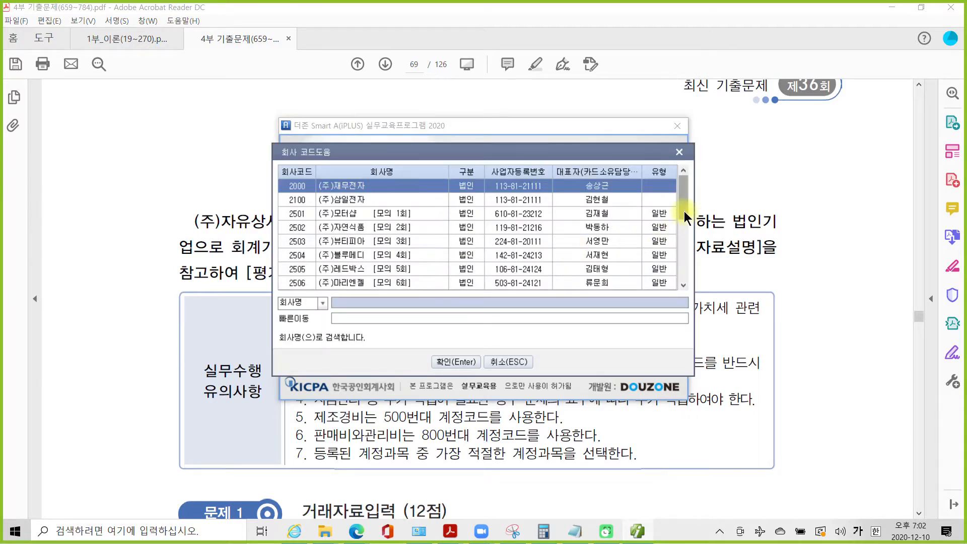
left_click_drag(682, 207, 674, 279)
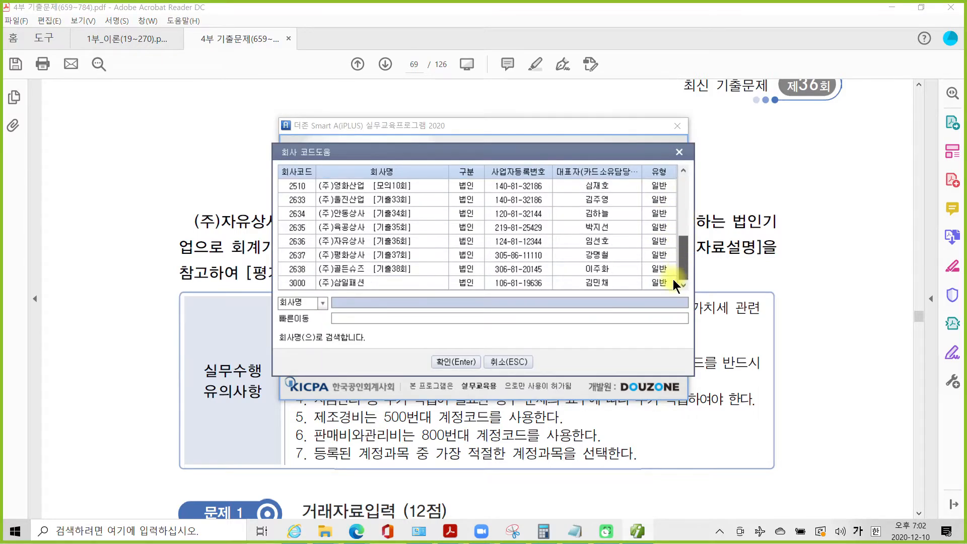
left_click(382, 243)
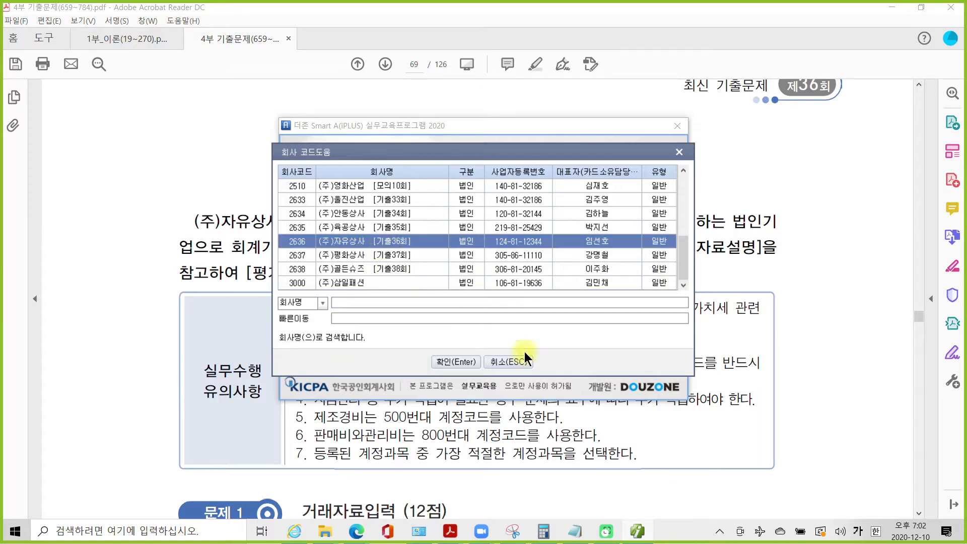
left_click(456, 361)
left_click(467, 319)
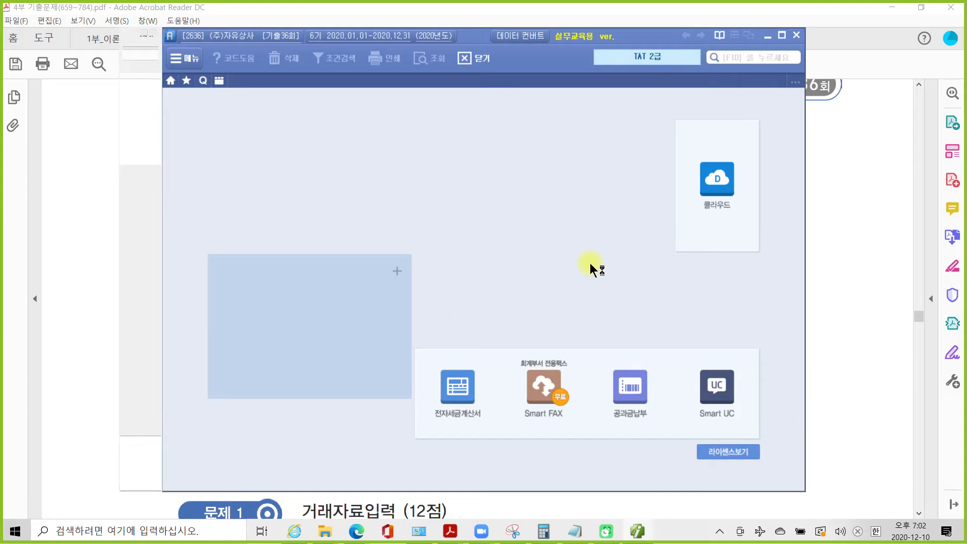
- Maximize Smart A and show the full 회계 accounting menu
left_click(782, 36)
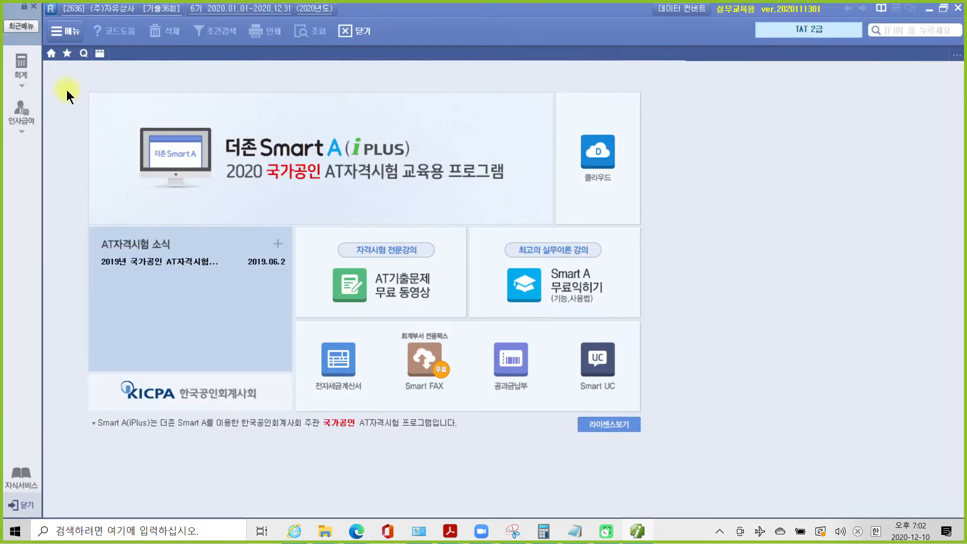
left_click(10, 61)
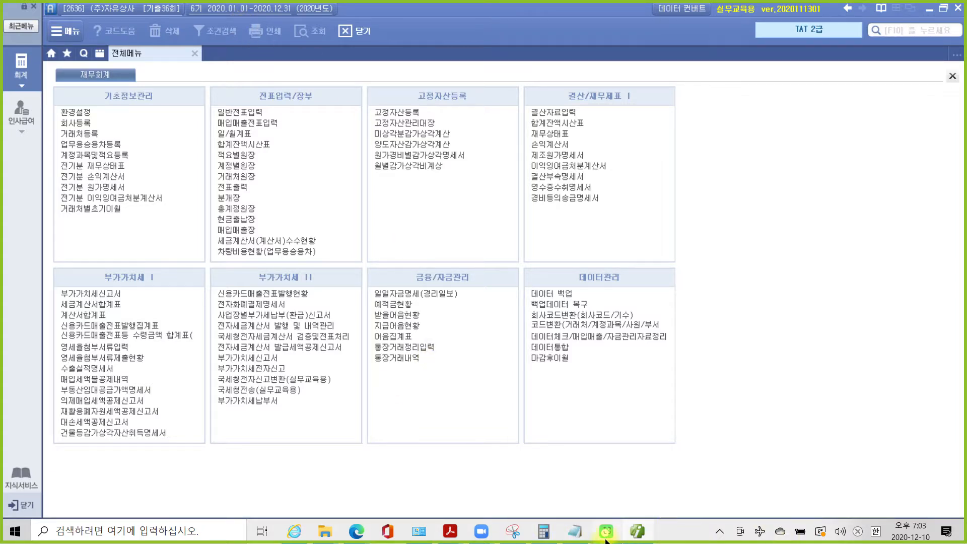
mouse_move(497, 538)
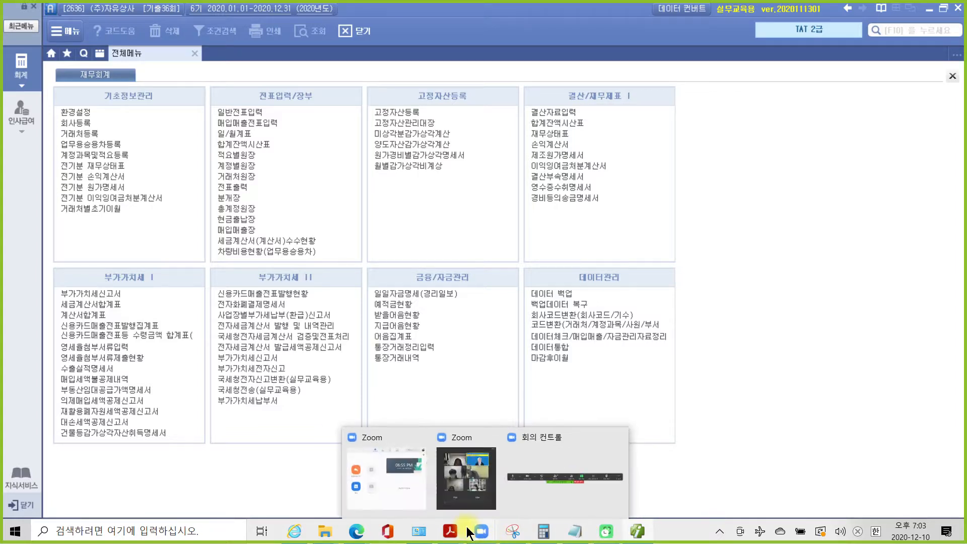
- Highlight the 거래자료입력 (12점) heading in yellow in the exam PDF
left_click(519, 473)
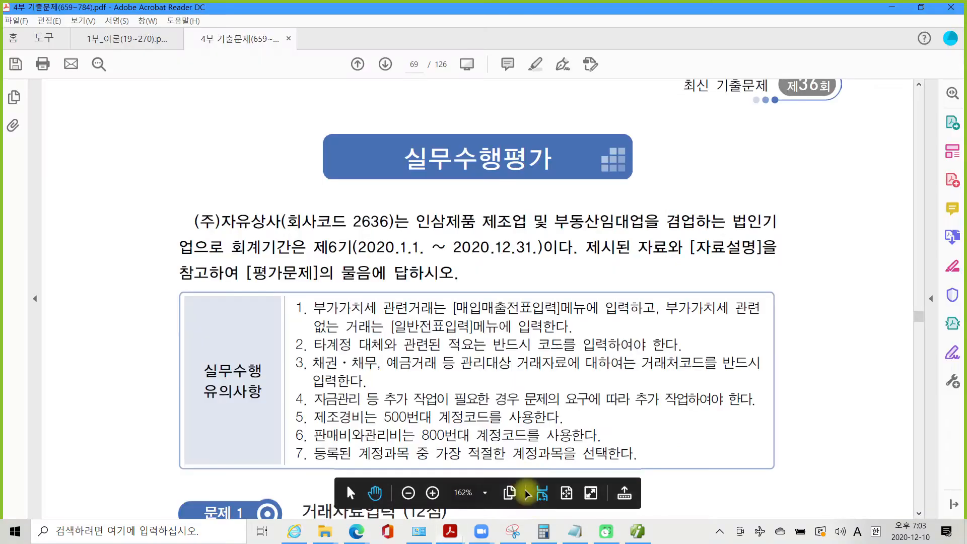
scroll(478, 413, "down", 5)
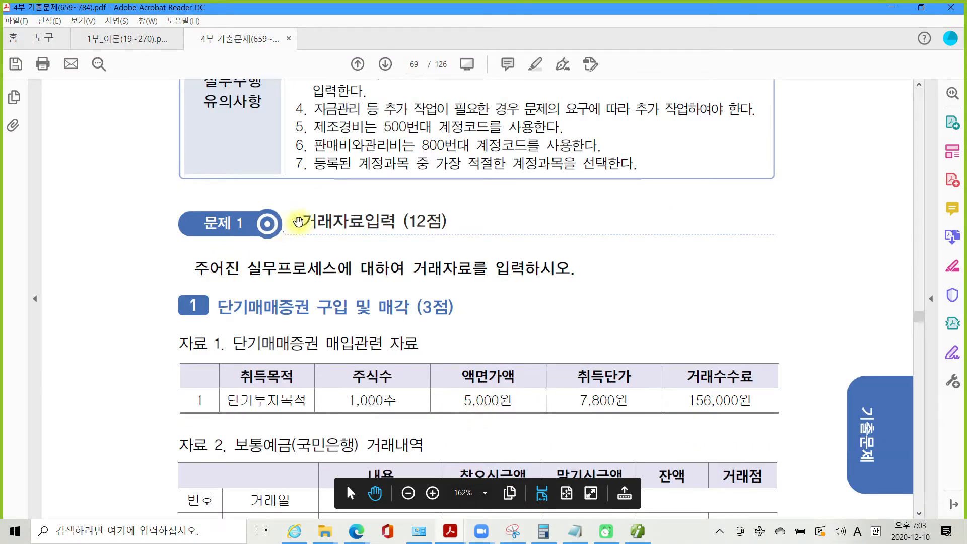
left_click_drag(308, 222, 436, 225)
right_click(437, 224)
left_click(467, 253)
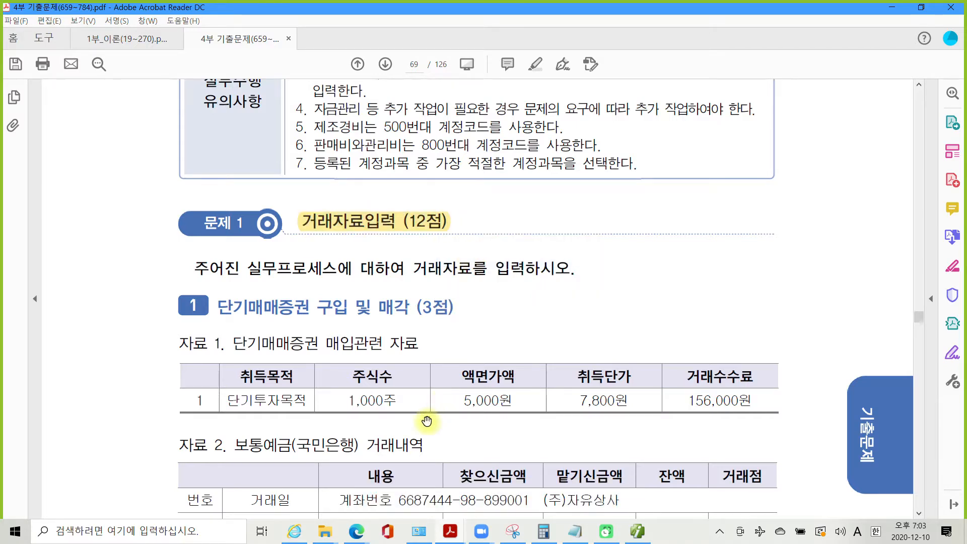
- Highlight the 단기매매증권 매입관련 자료 title in yellow
scroll(426, 403, "down", 3)
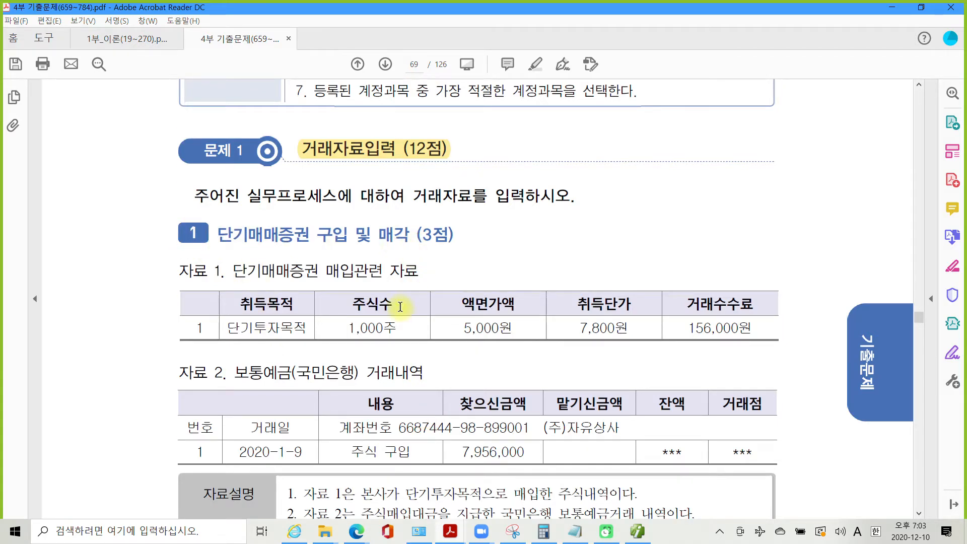
scroll(400, 307, "down", 1)
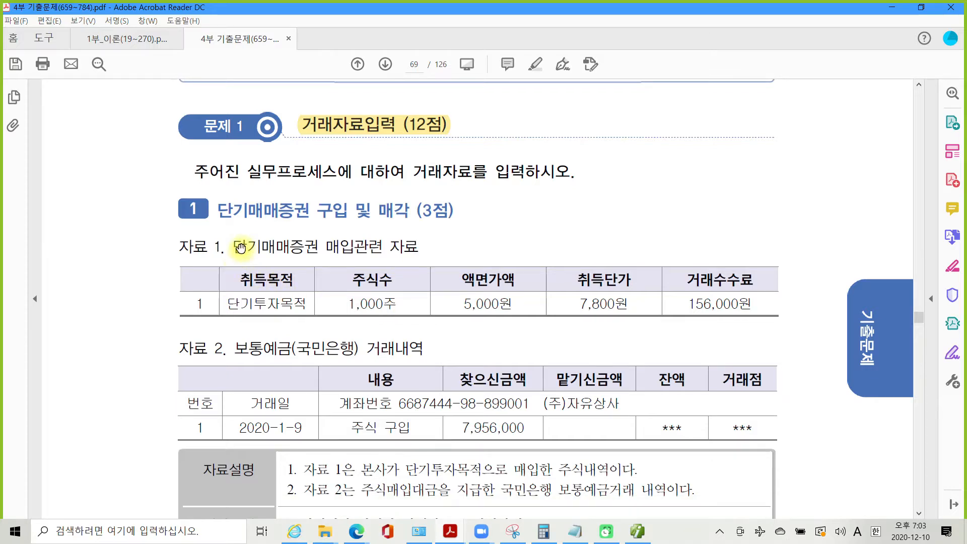
left_click_drag(236, 247, 397, 248)
right_click(397, 250)
left_click(427, 288)
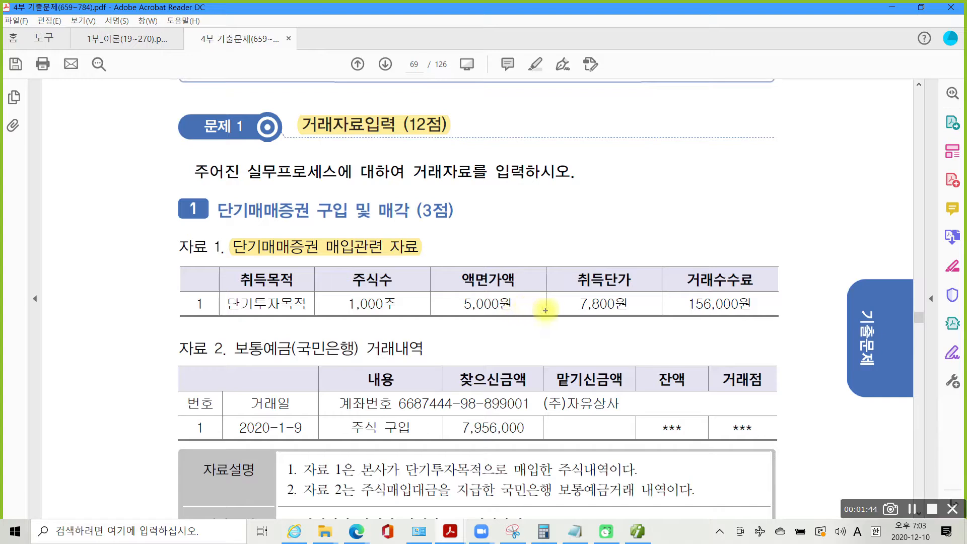
- Pen-mark 1,000주, 7,800원, the 156,000원 fee and the 7,956,000 withdrawal
left_click_drag(349, 312, 403, 313)
left_click_drag(571, 311, 630, 312)
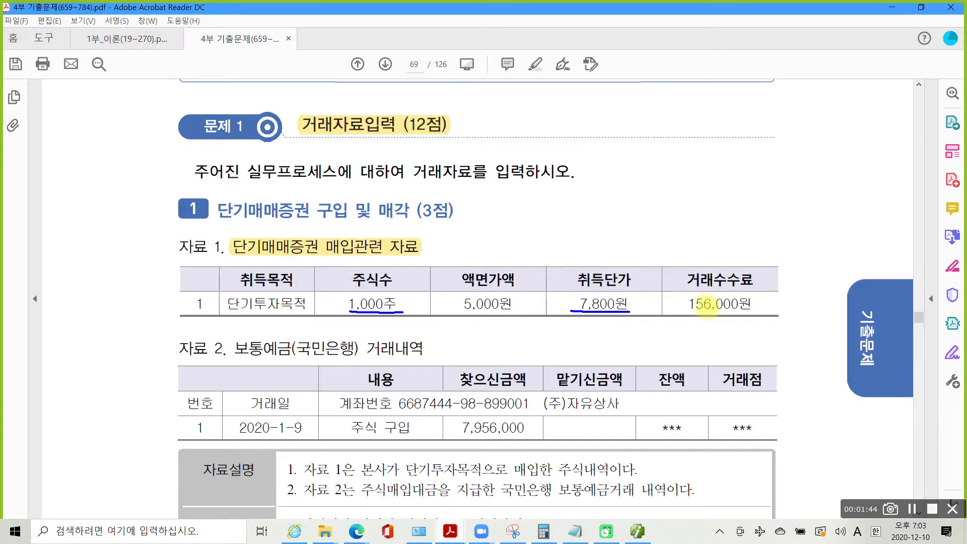
mouse_move(750, 292)
left_mouse_down()
mouse_move(713, 314)
mouse_move(743, 315)
left_mouse_up()
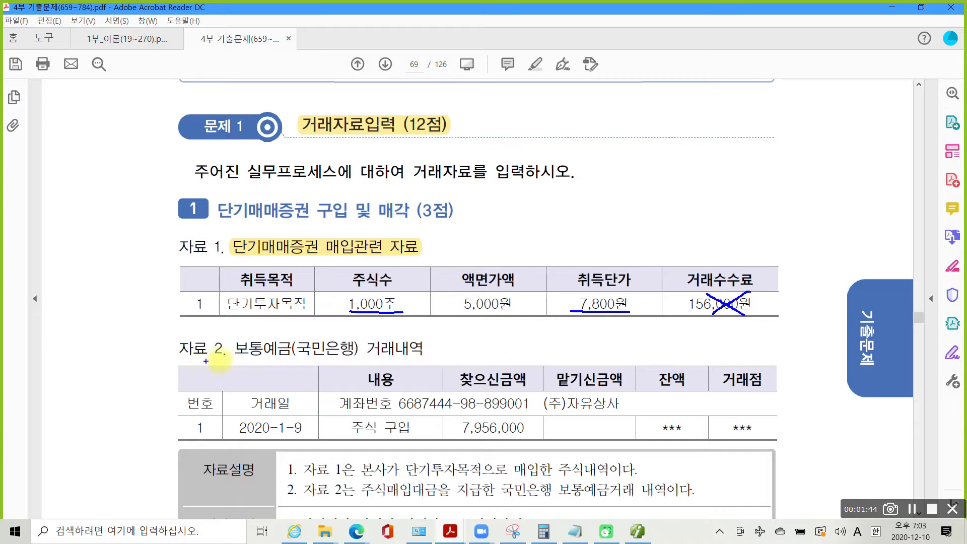
left_click_drag(238, 359, 427, 362)
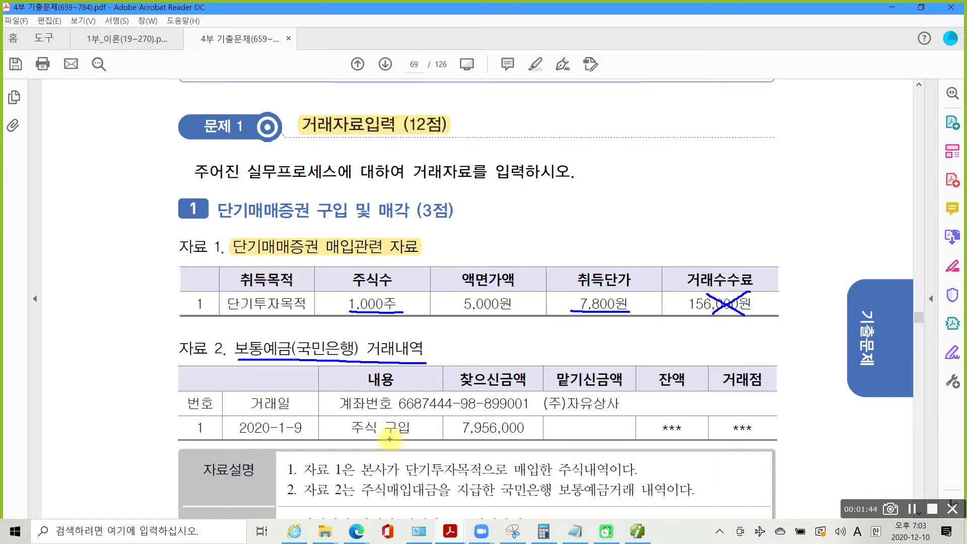
left_click_drag(461, 436, 557, 440)
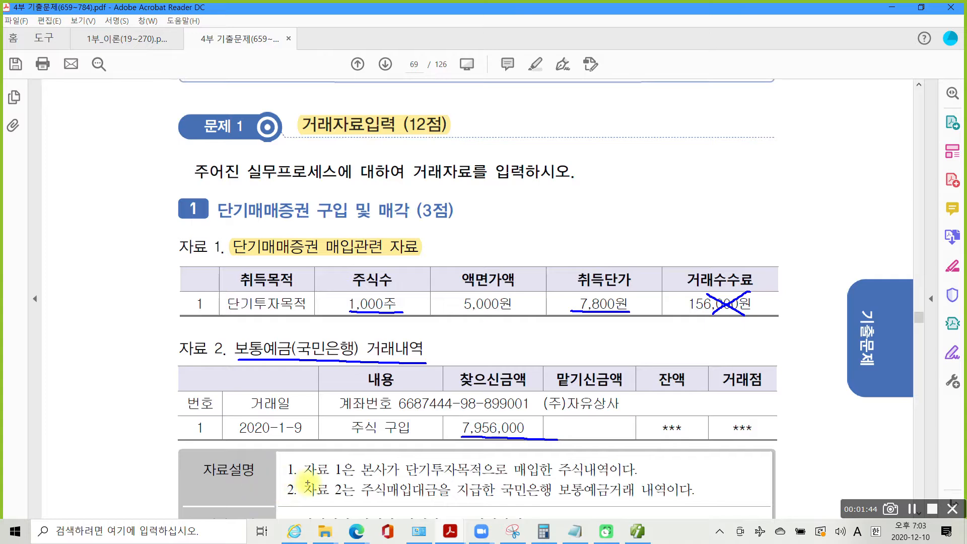
mouse_move(361, 482)
left_mouse_down()
mouse_move(445, 487)
mouse_move(630, 472)
left_mouse_up()
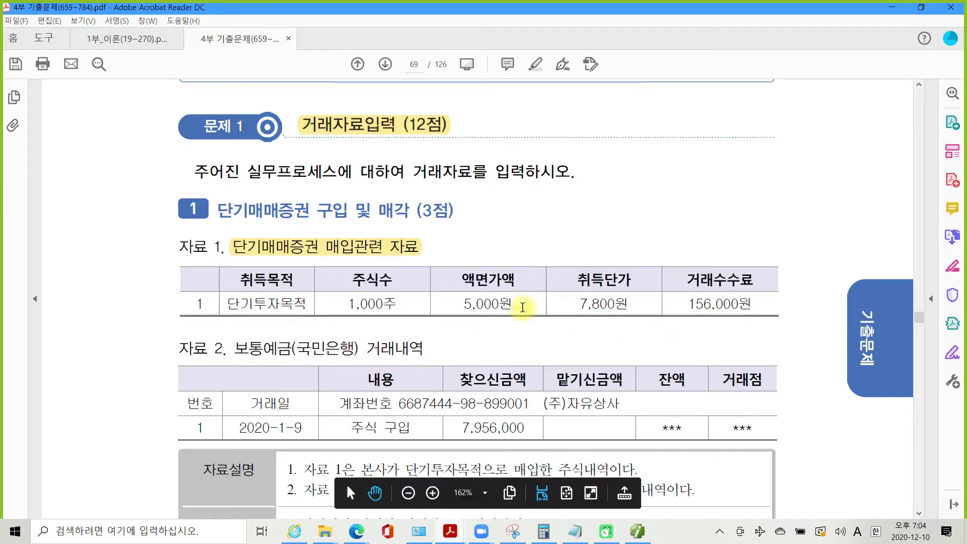
left_click_drag(669, 288, 799, 324)
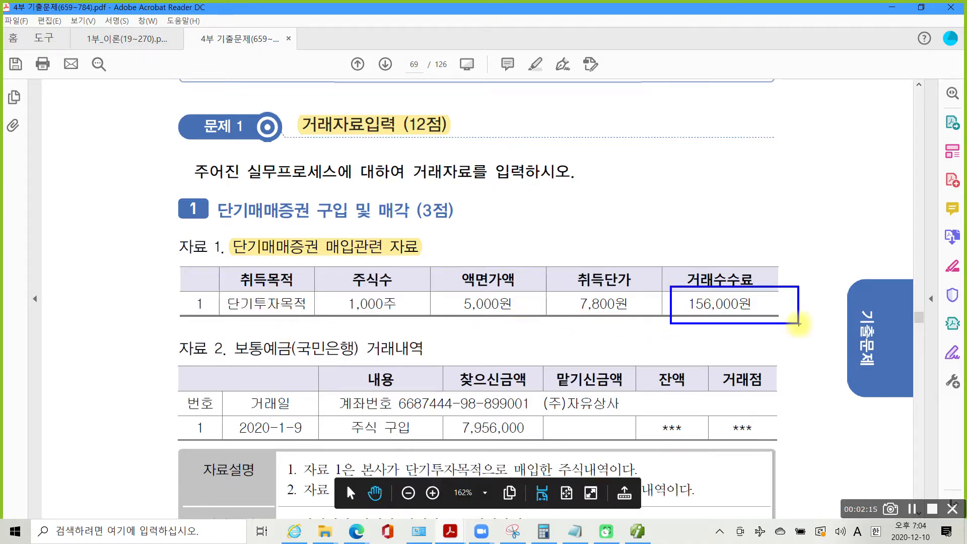
- Pen-mark 7,956,000, 단기매매, 7,800원 and the 156,000원 fee, then clear the marks
scroll(379, 444, "down", 2)
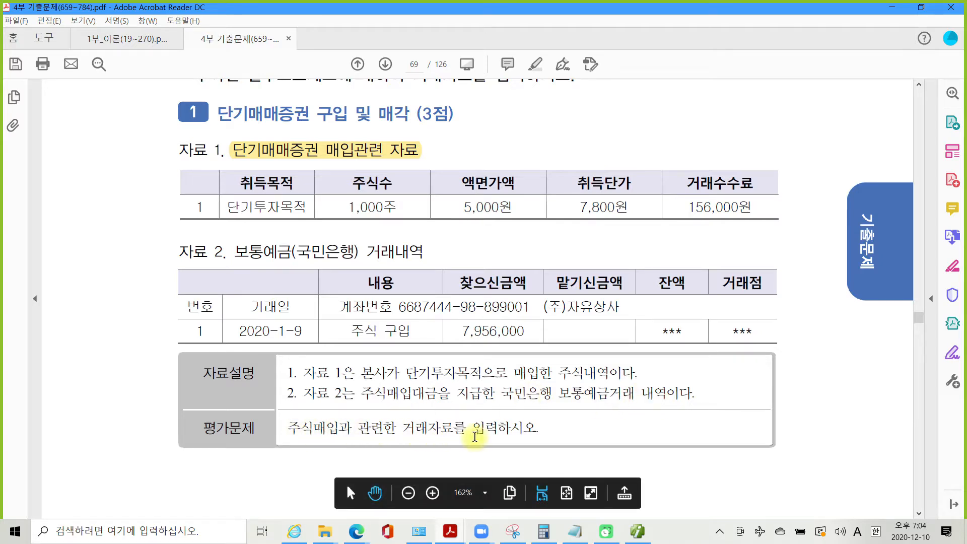
scroll(475, 437, "up", 1)
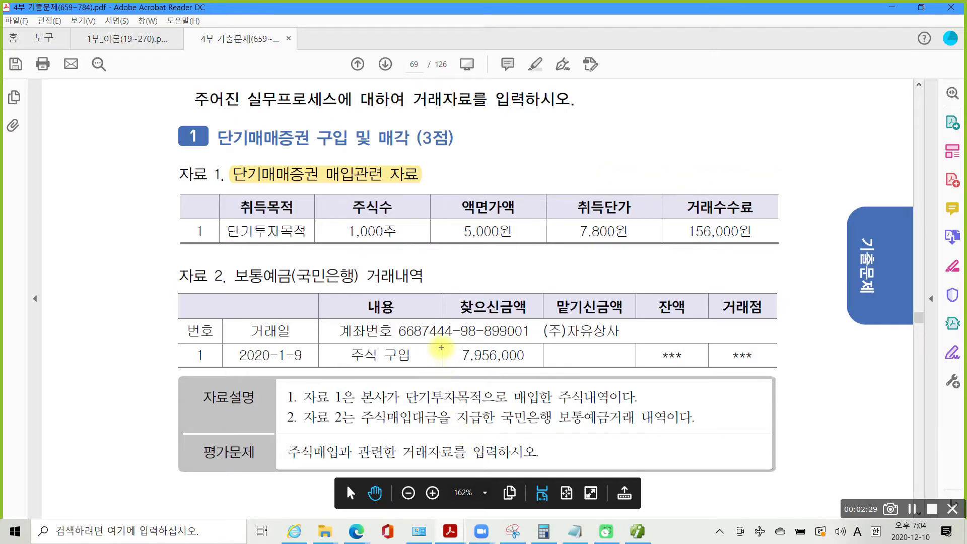
left_click_drag(441, 344, 560, 382)
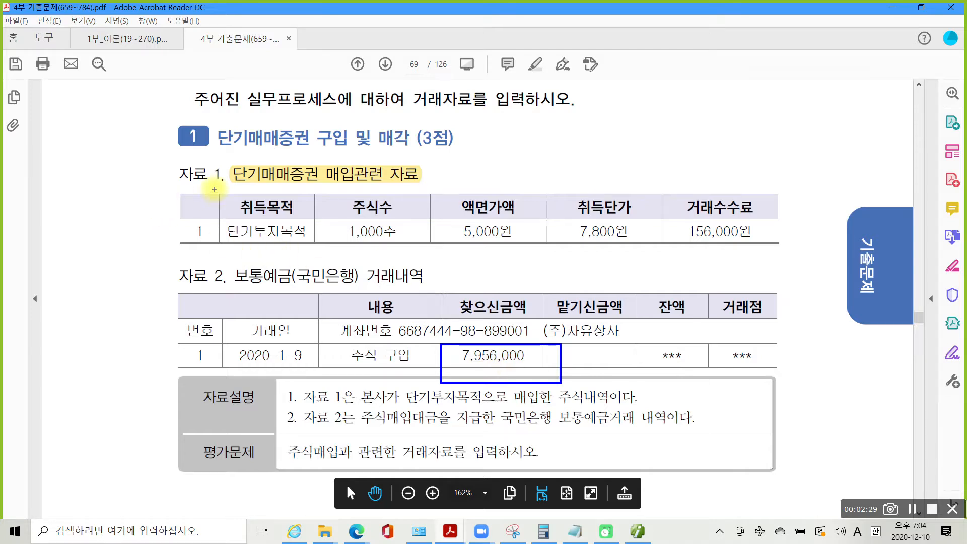
mouse_move(230, 165)
left_mouse_down()
mouse_move(294, 187)
mouse_move(333, 187)
left_mouse_up()
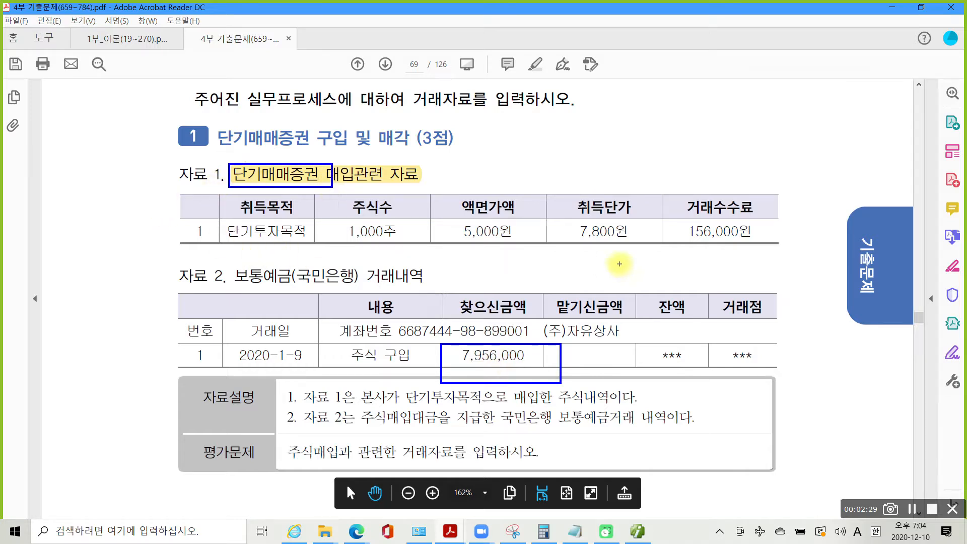
left_click_drag(578, 241, 625, 241)
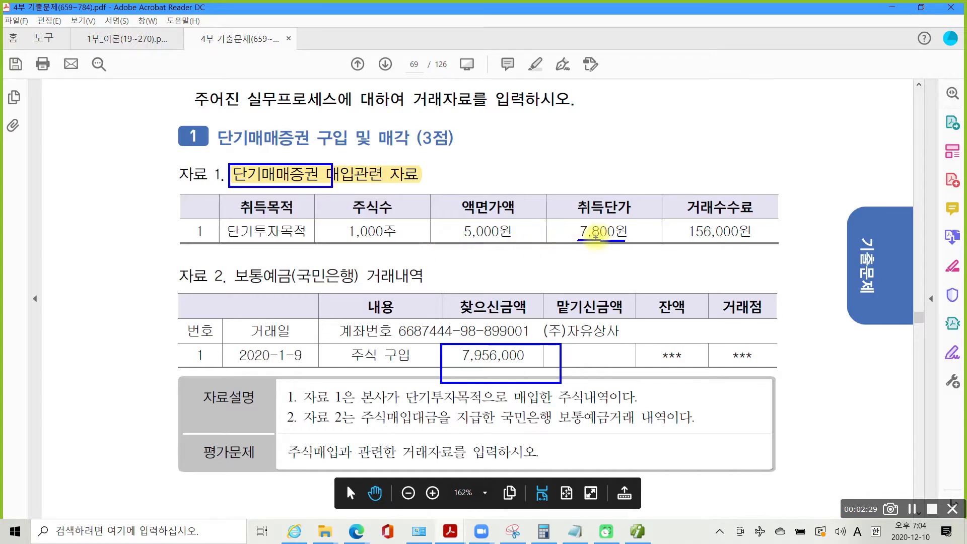
left_click_drag(685, 215, 786, 249)
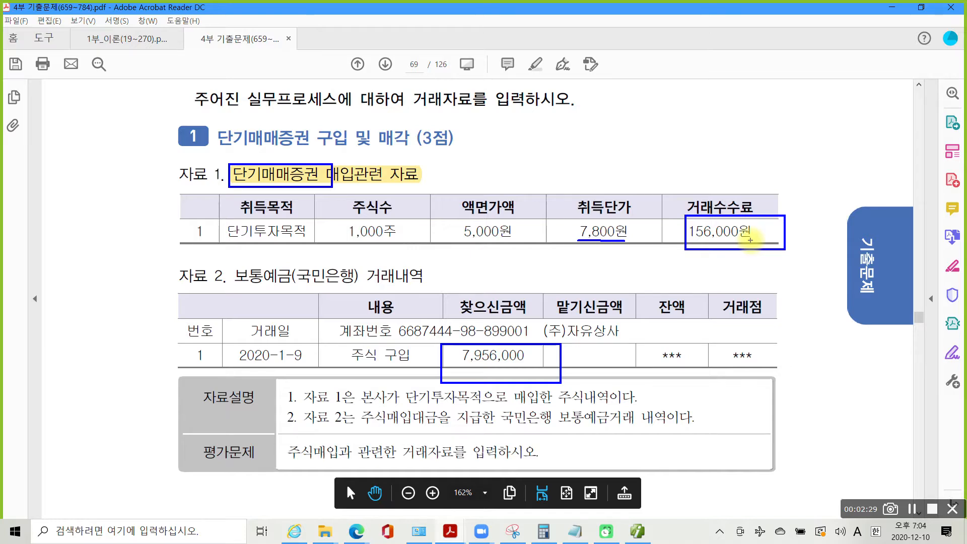
key("Escape")
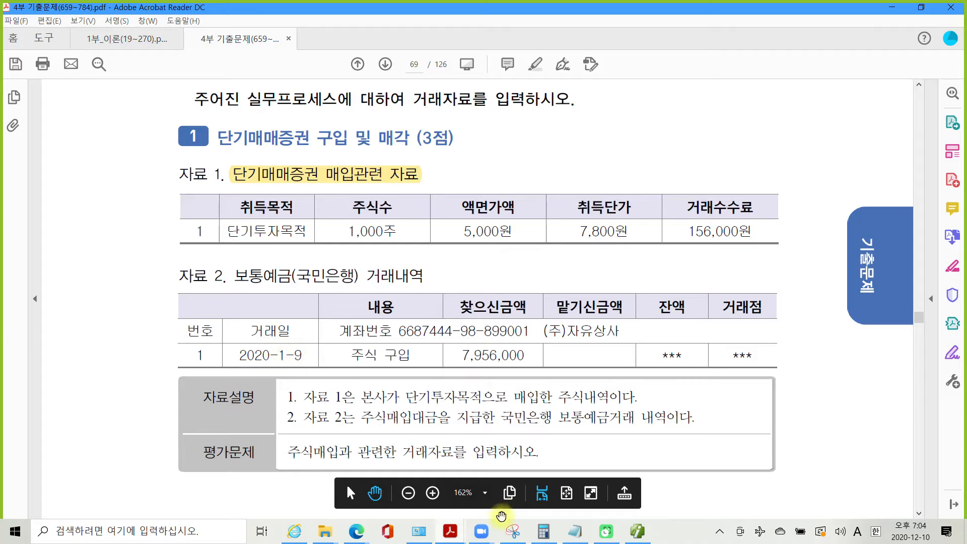
left_click(641, 536)
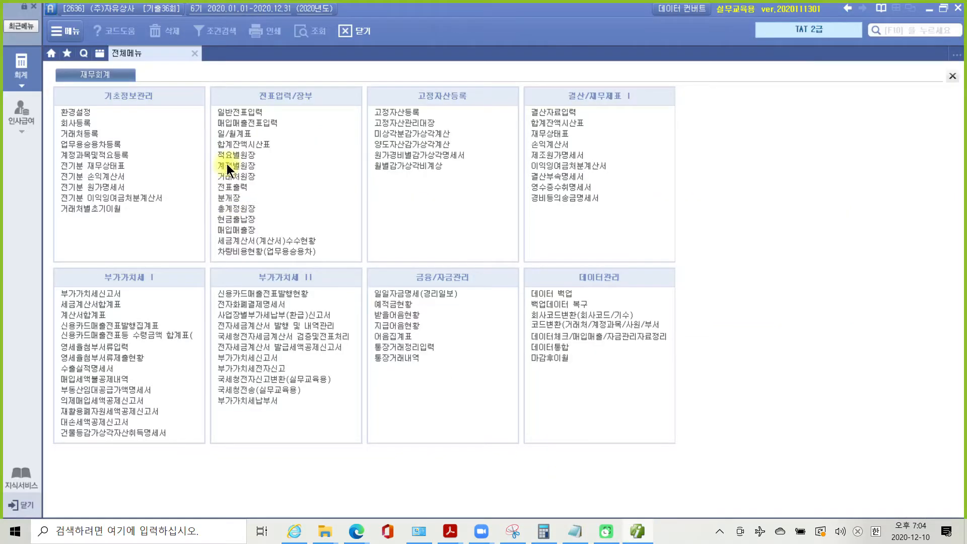
- Start a 일반전표입력 voucher dated 1월 9일
left_click(245, 113)
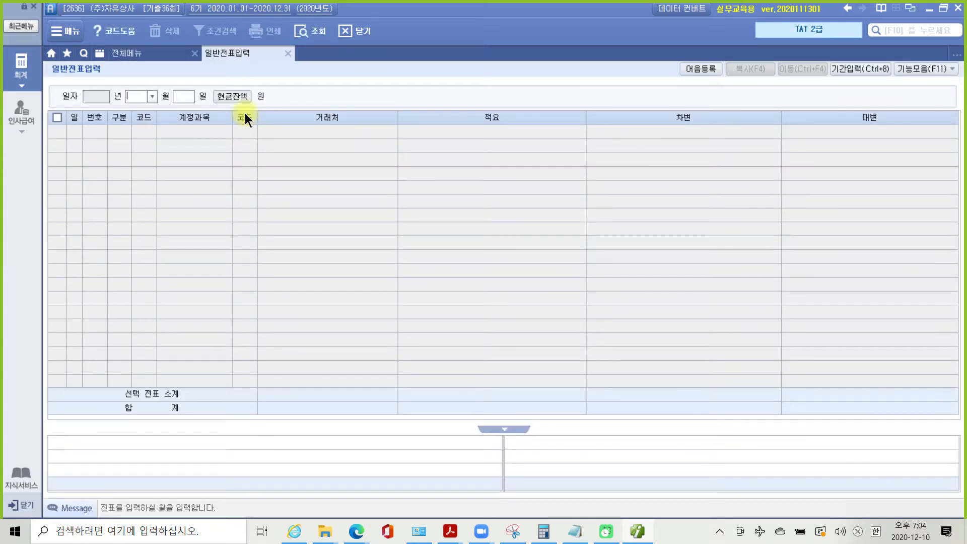
type("1")
key("Return")
type("9")
key("Return")
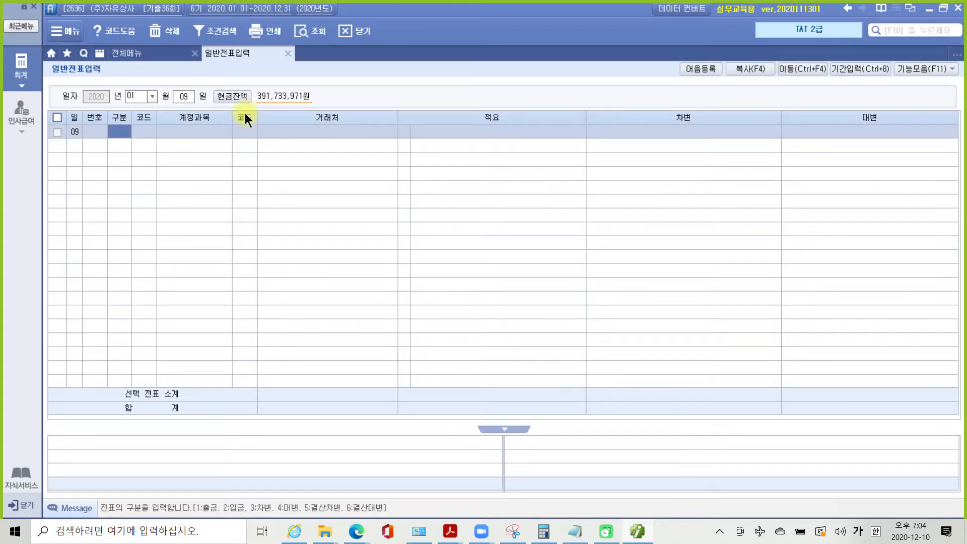
- Credit 103 보통예금 with partner 국민은행(보통) for 7,956,000
type("4")
key("Return")
type("103")
key("Return")
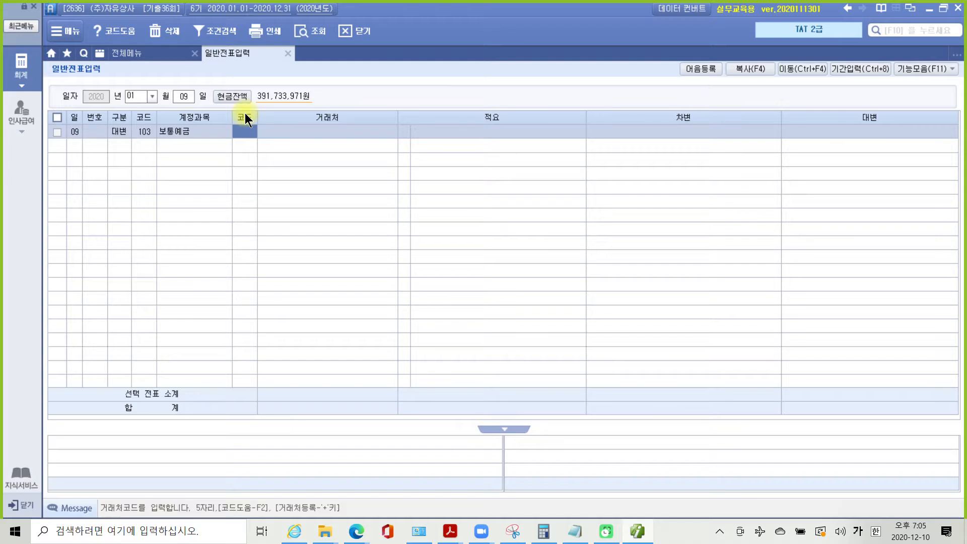
type("국민")
key("Return")
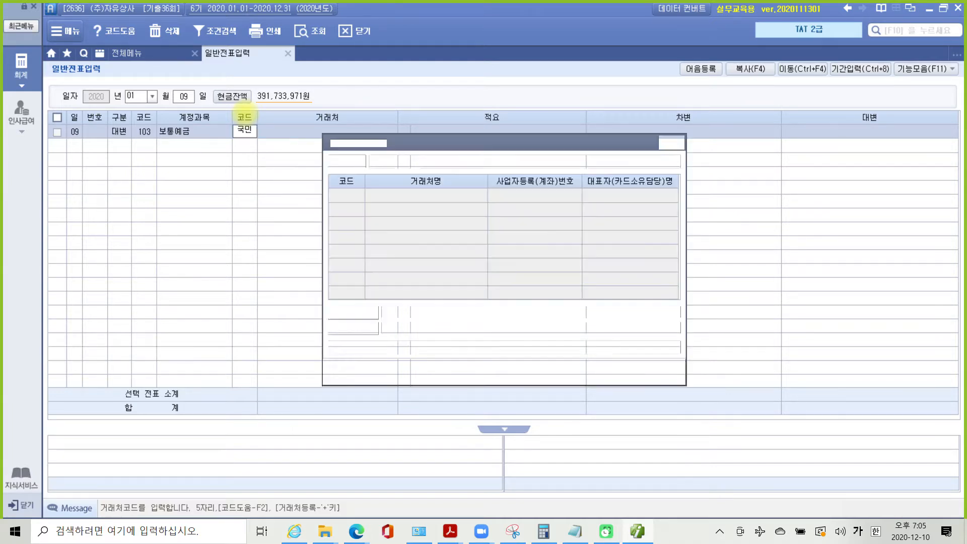
key("Return")
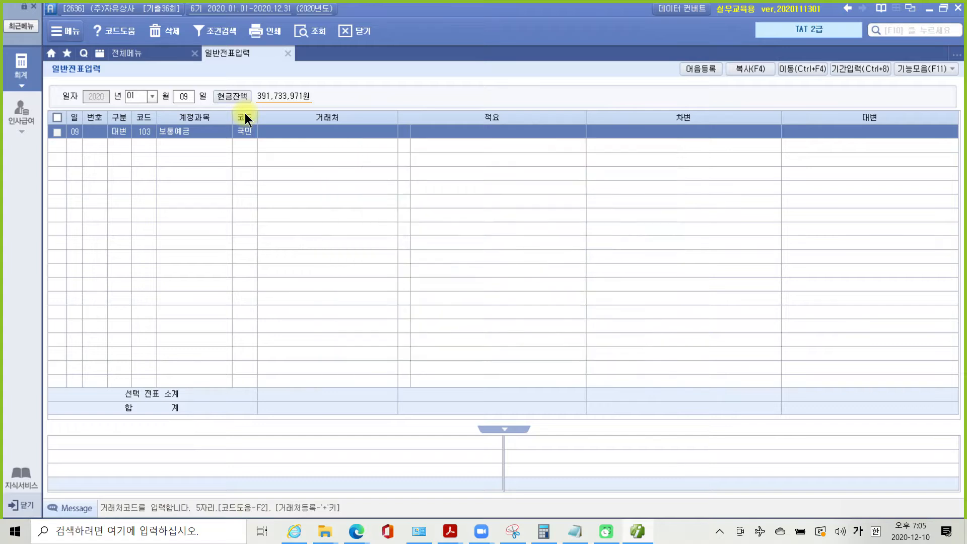
key("Return")
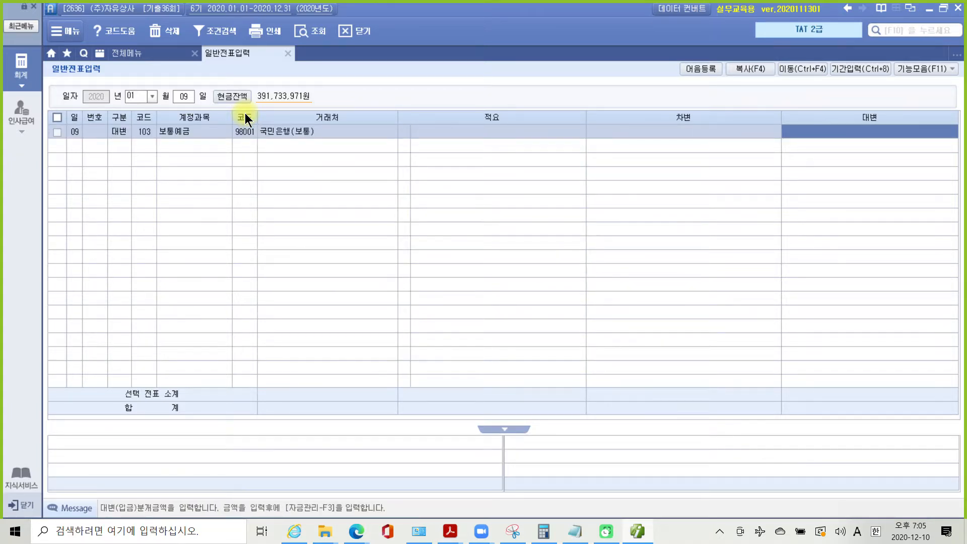
type("1")
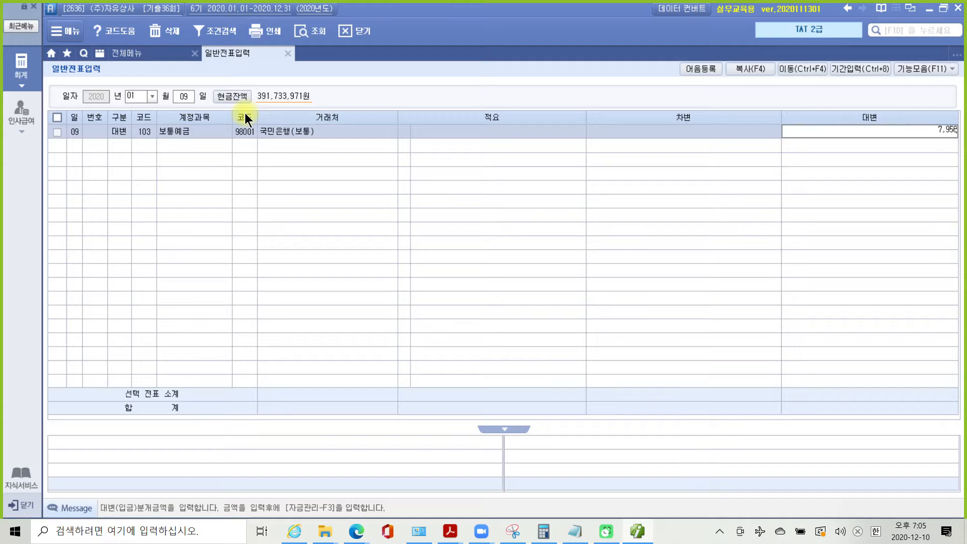
type("9560000")
key("Return")
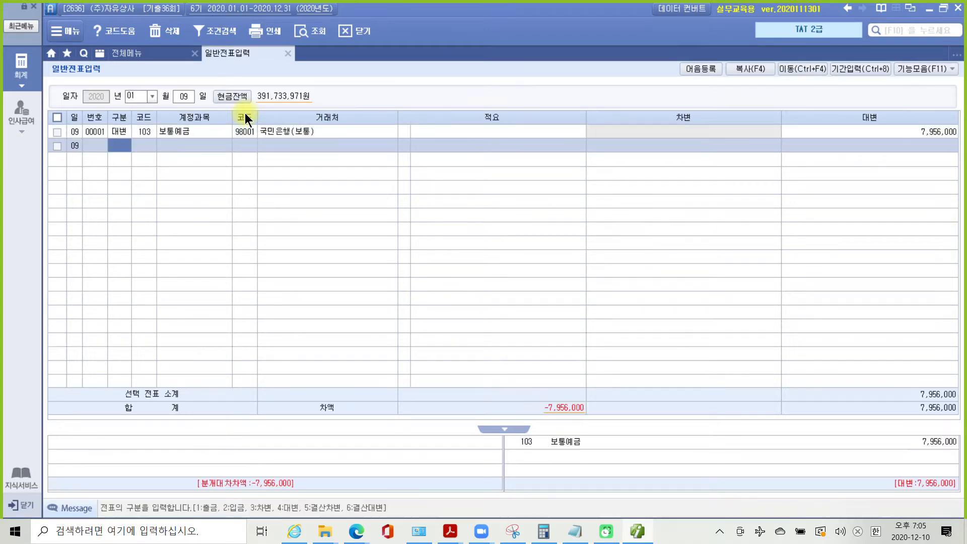
- Debit 107 단기매매증권 7,800,000 and begin a debit row searching 수수
type("3")
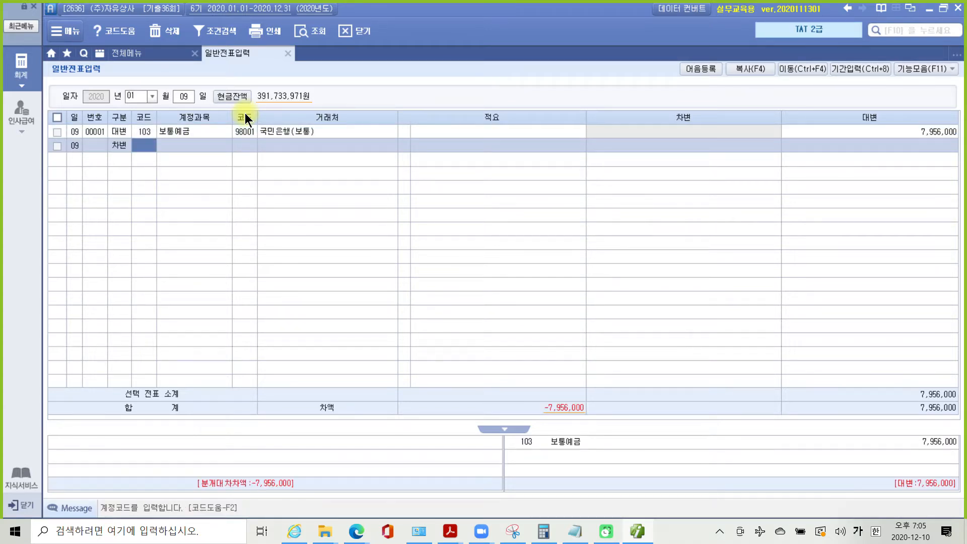
type("107")
key("Return")
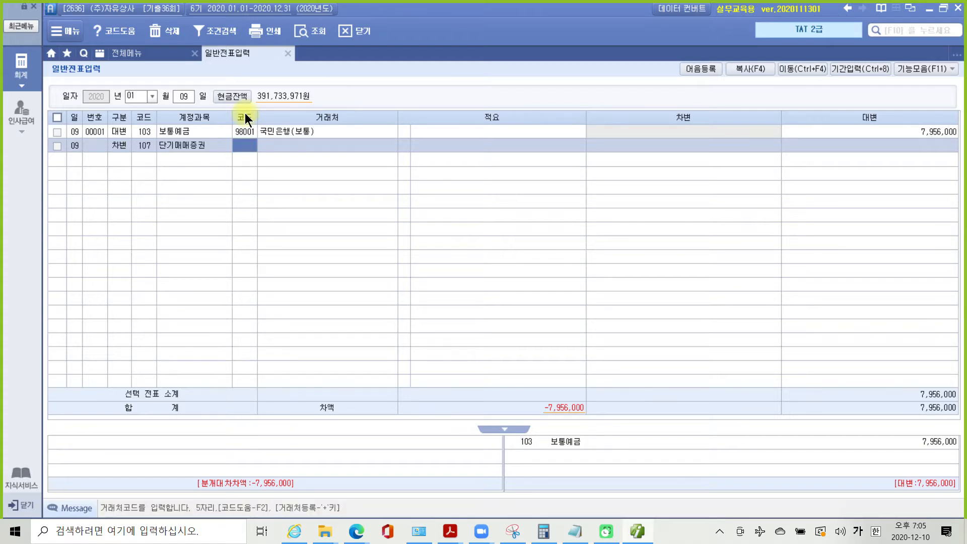
key("Return")
key("Return")
key("Return")
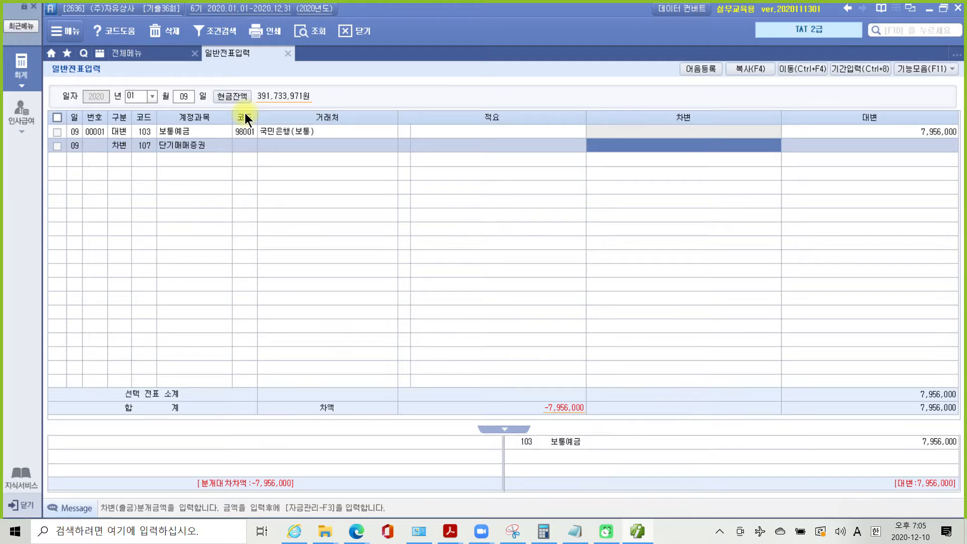
type("7,800,000")
key("Return")
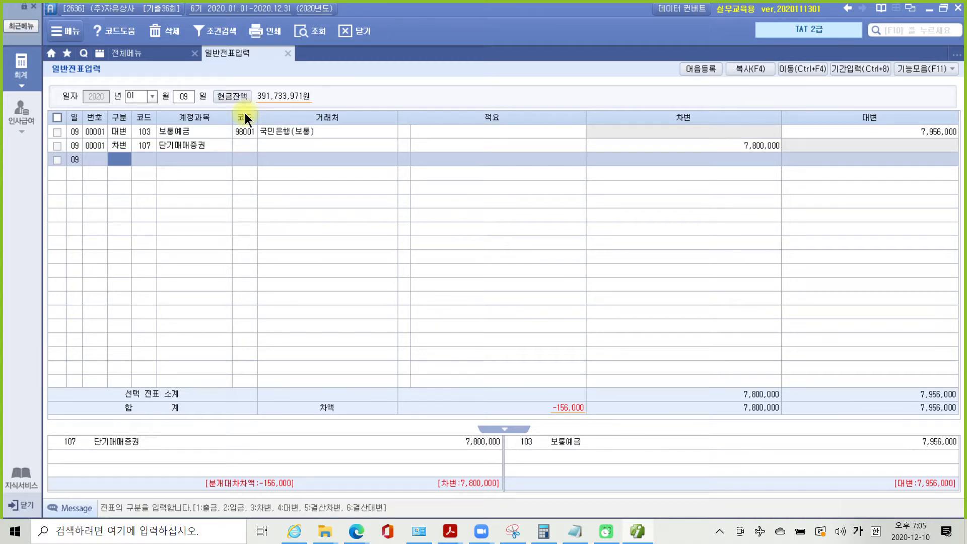
type("3")
key("Return")
type("수수")
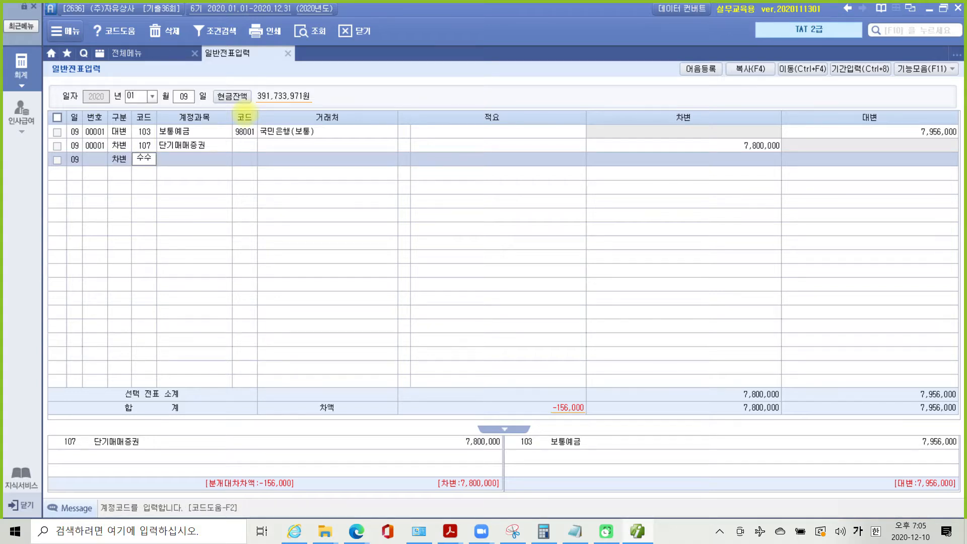
- Debit 945 수수료비용 156,000 so the Jan 9 voucher balances
key("Return")
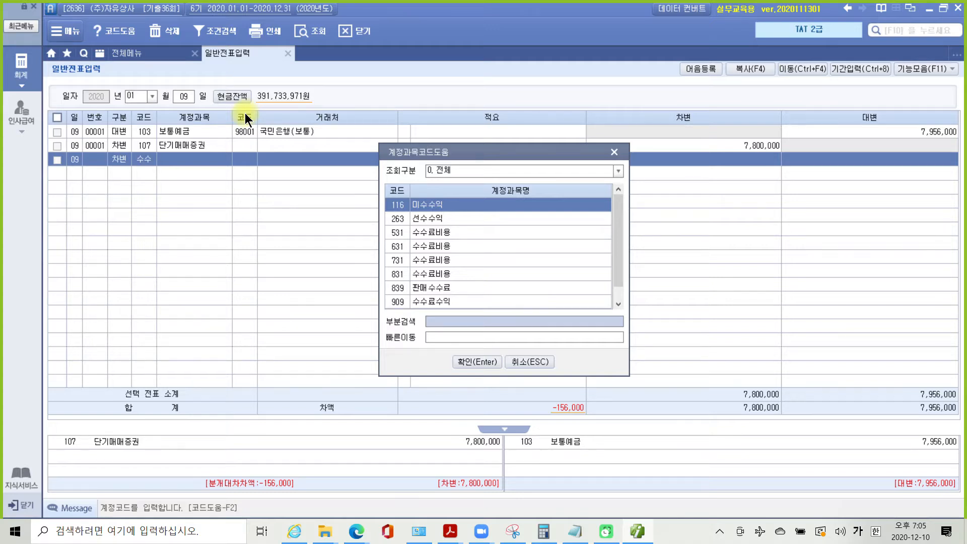
key("Down")
key("Down")
key("Down")
key("Down")
key("Down")
key("Down")
key("Down")
key("Down")
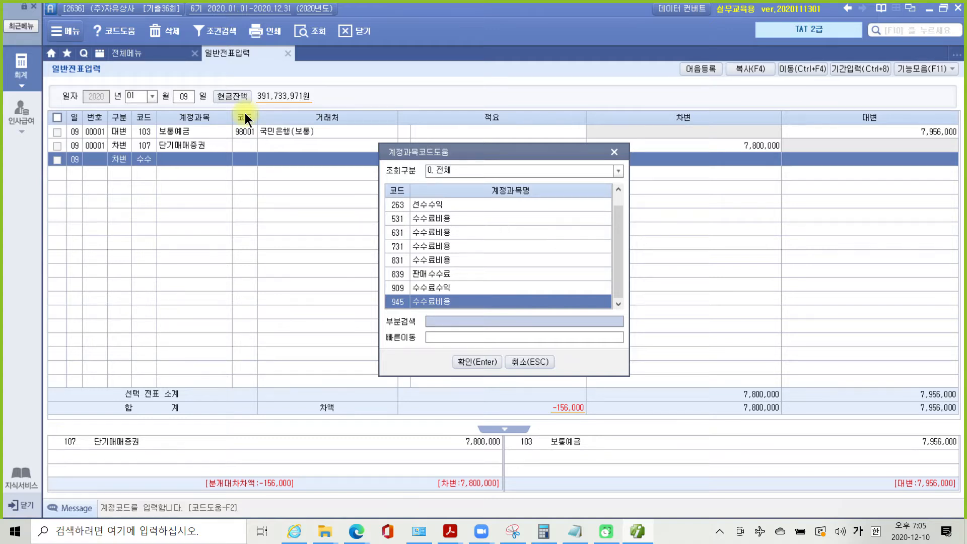
key("Return")
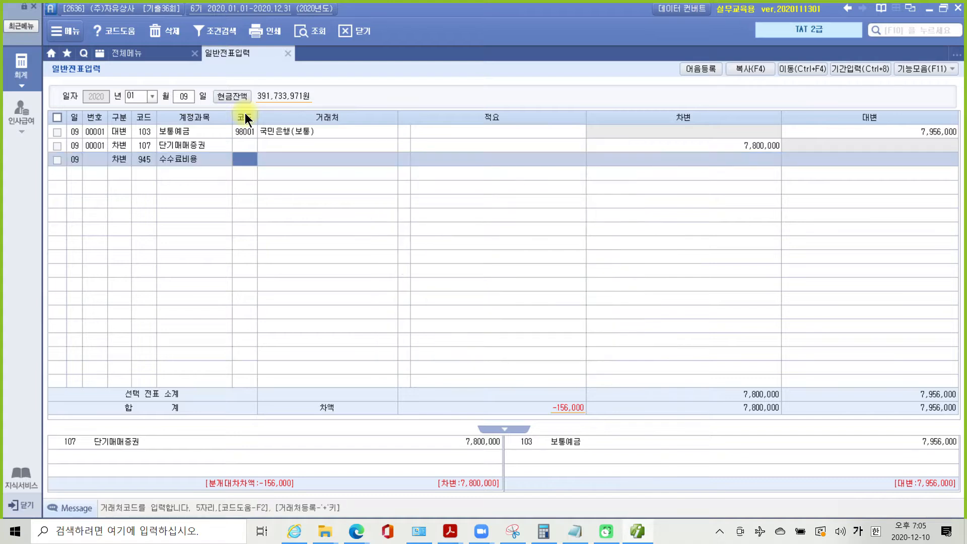
key("Return")
key("Return")
key("Return")
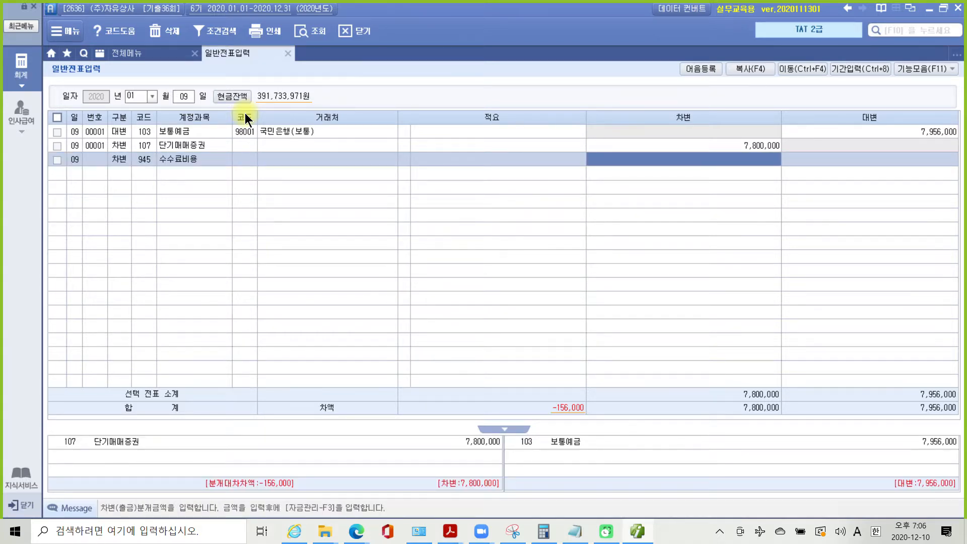
type("1560000")
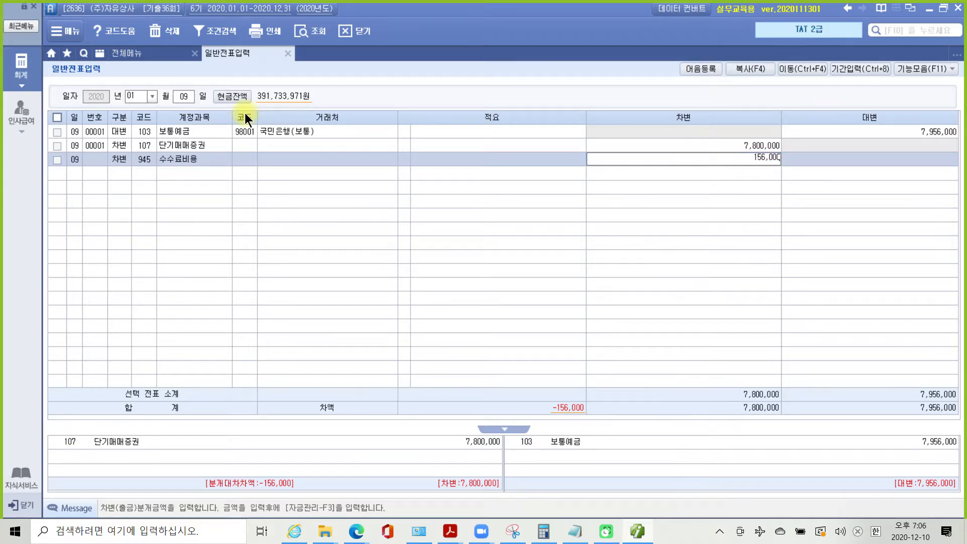
key("Return")
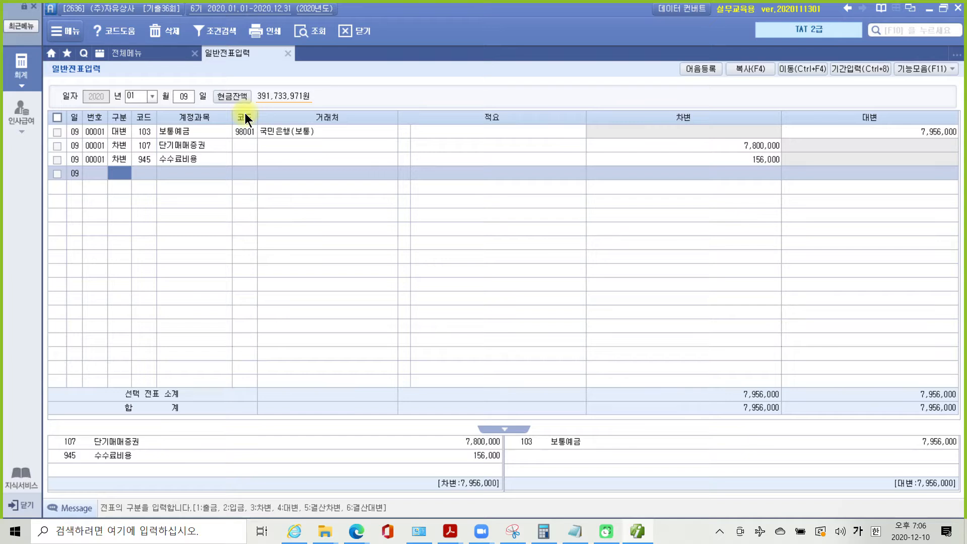
mouse_move(456, 538)
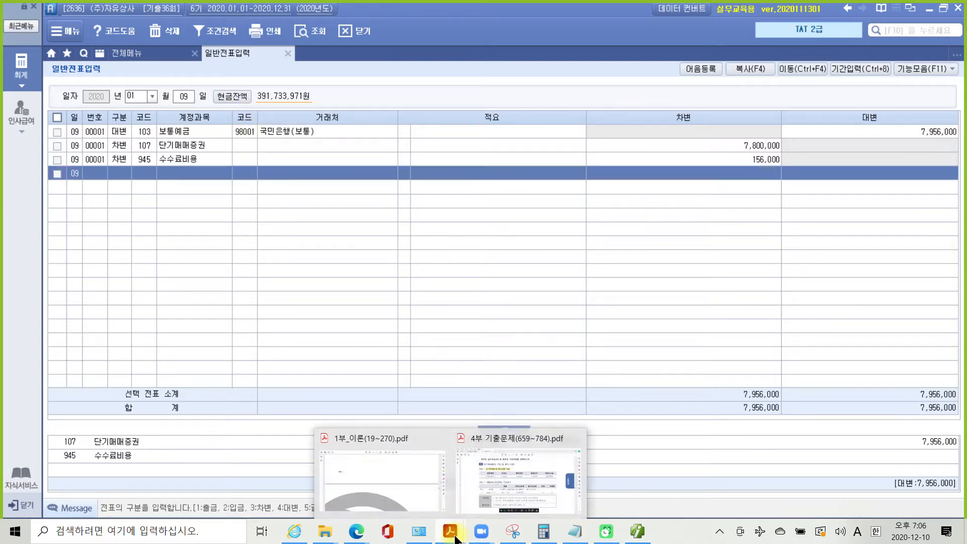
left_click(494, 492)
- Highlight 건설계약을 in yellow in page 70's 계약금 지급 problem
scroll(522, 325, "down", 5)
scroll(525, 323, "down", 10)
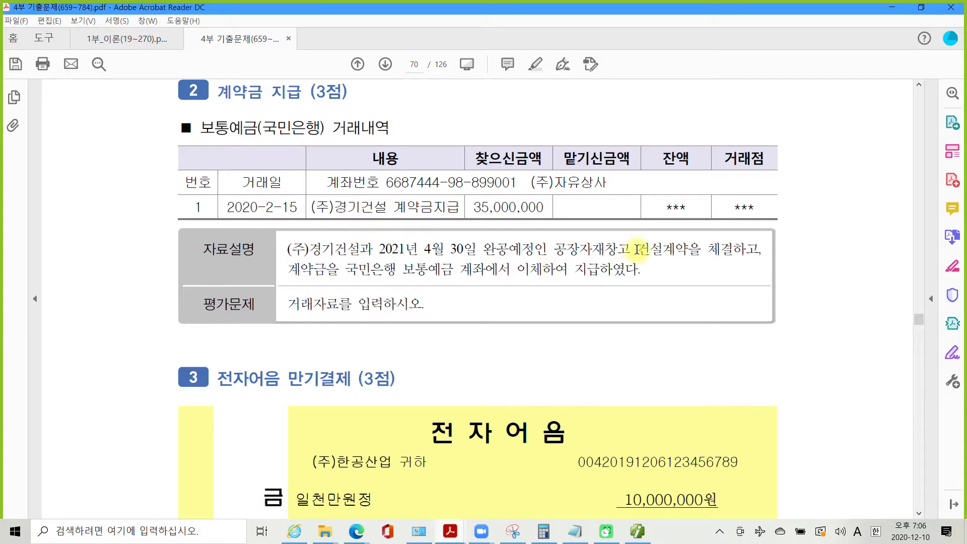
left_click_drag(637, 249, 705, 249)
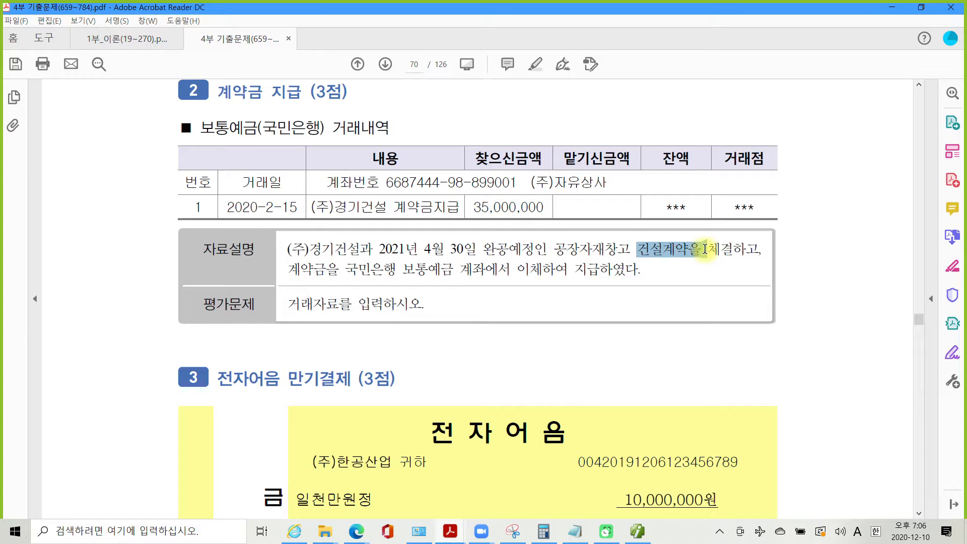
right_click(677, 248)
left_click(708, 283)
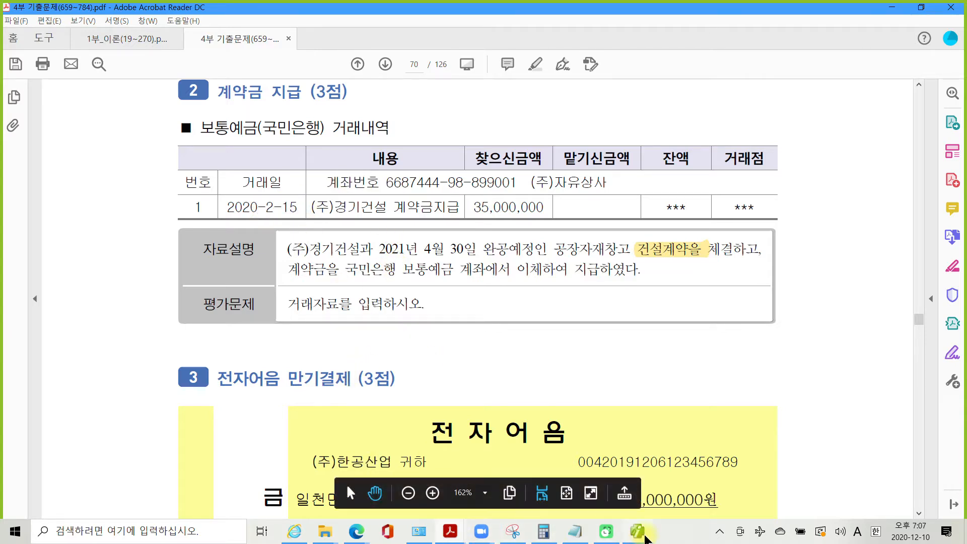
left_click(645, 537)
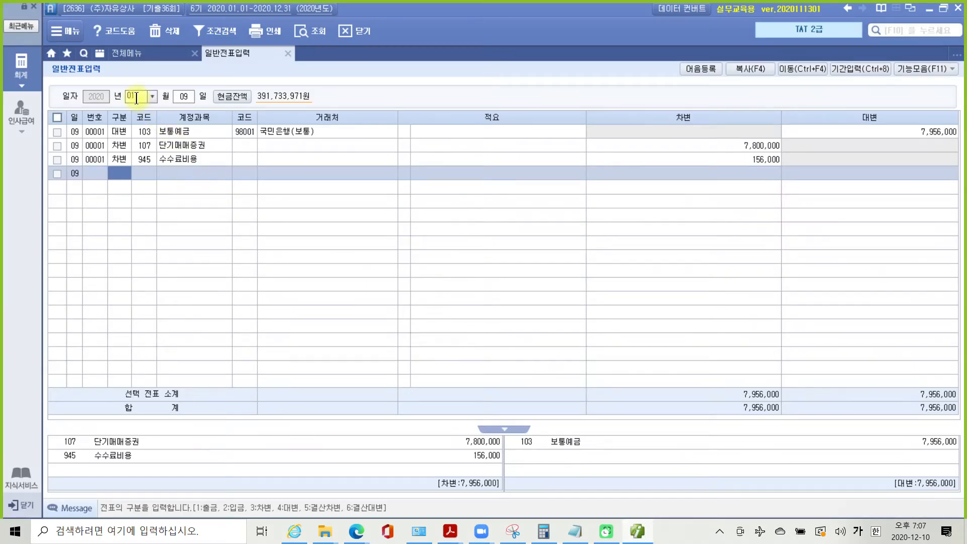
- Start a Feb 15 voucher debiting 214 건설중인자산 35,000,000
left_click(136, 97)
key("Return")
type("15")
key("Return")
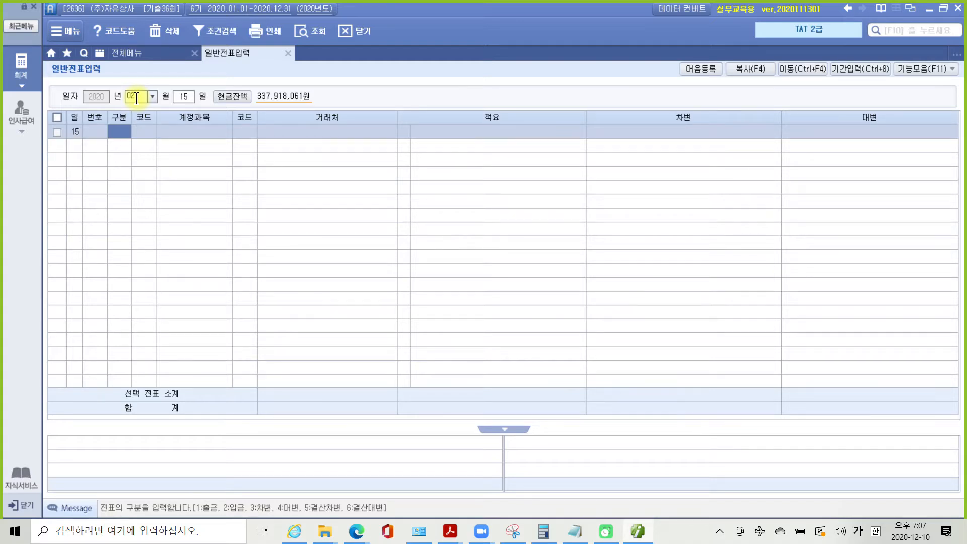
type("3")
key("Return")
type("건설")
key("Return")
key("Down")
key("Return")
key("Return")
key("Return")
key("Return")
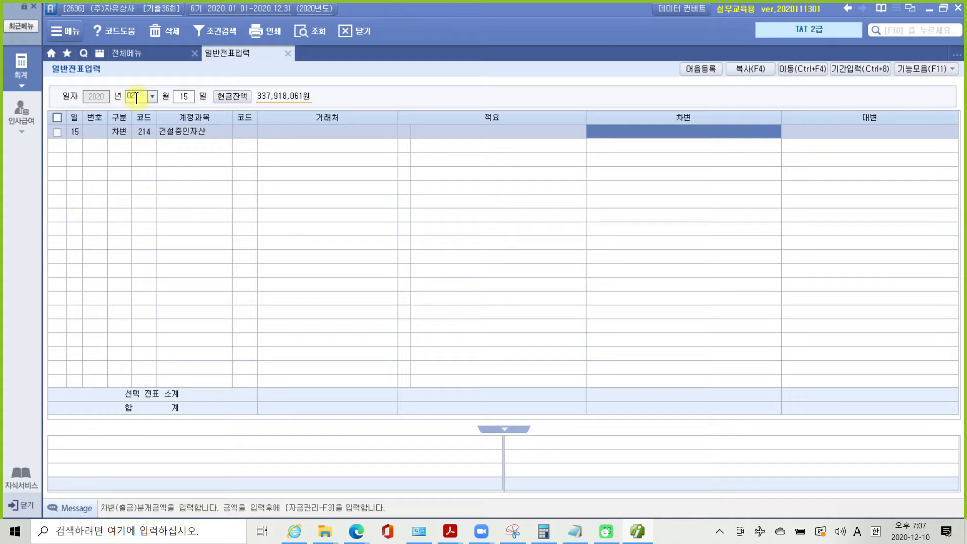
type("35000000")
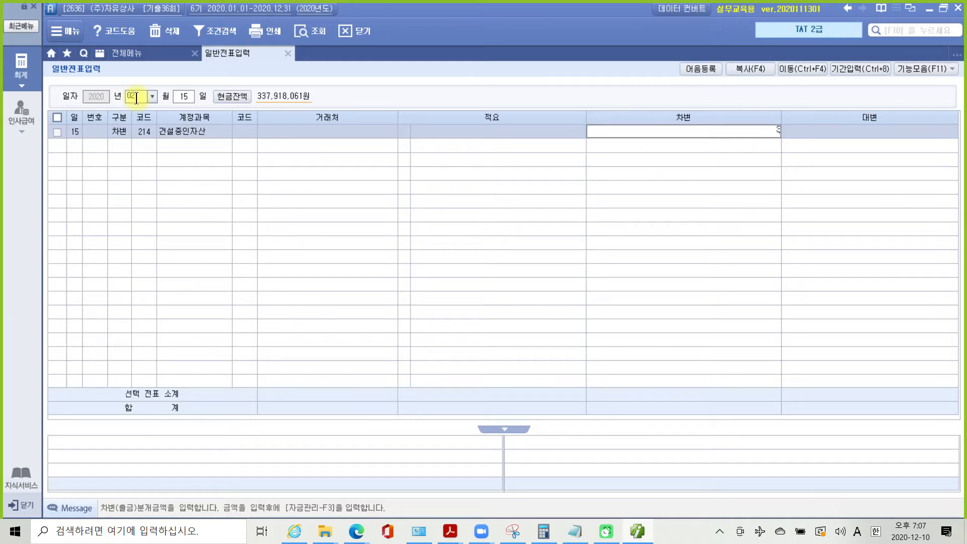
key("Return")
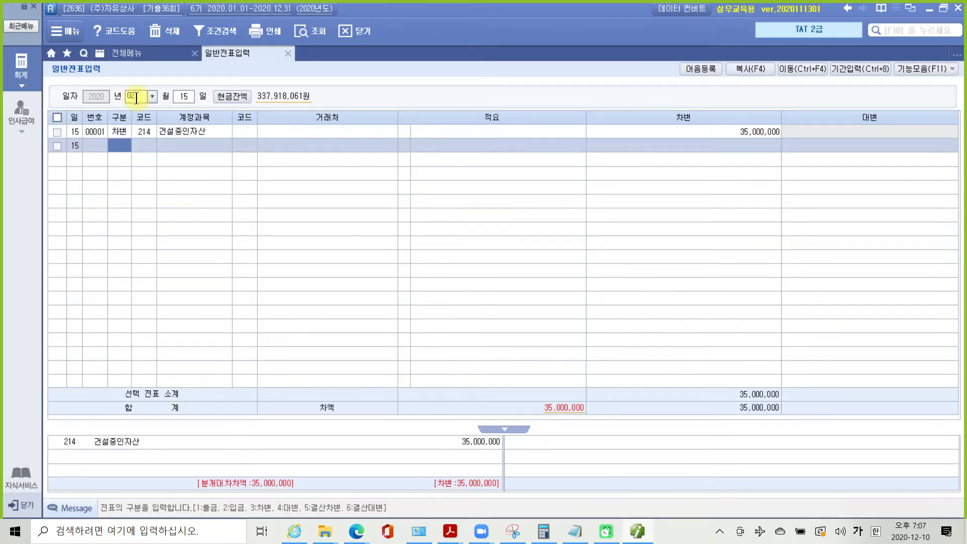
- Credit 103 보통예금 (국민은행(보통)) 35,000,000 to balance the entry
type("4")
key("Return")
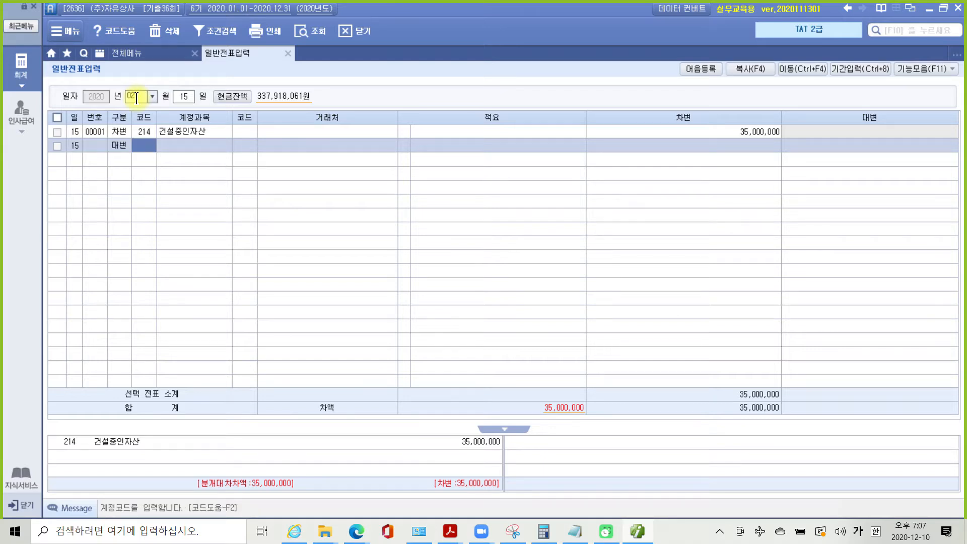
type("103")
key("Return")
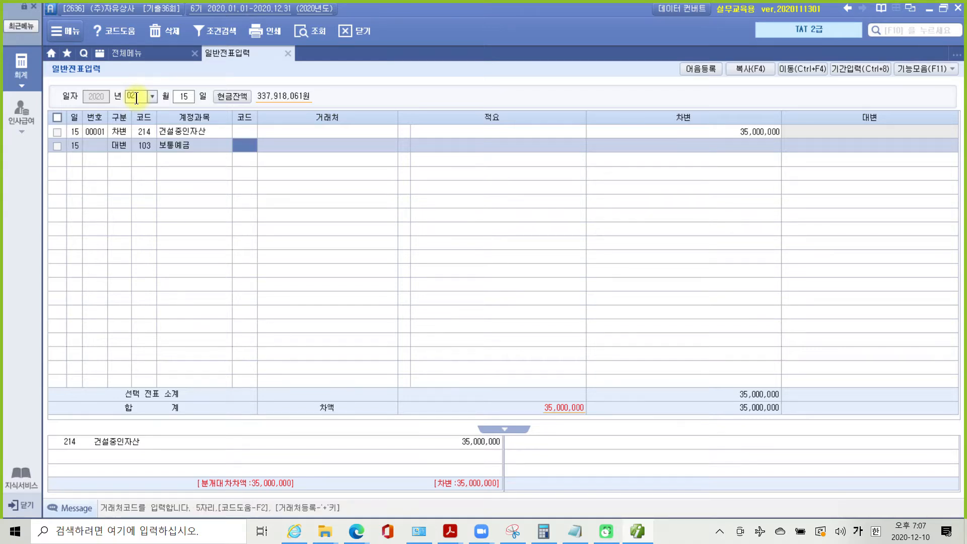
type("국민")
key("Return")
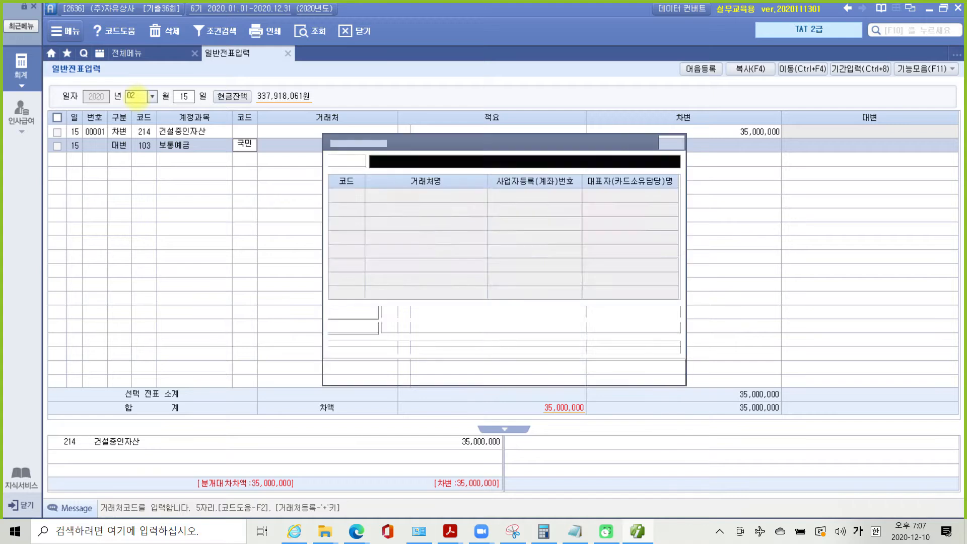
key("Return")
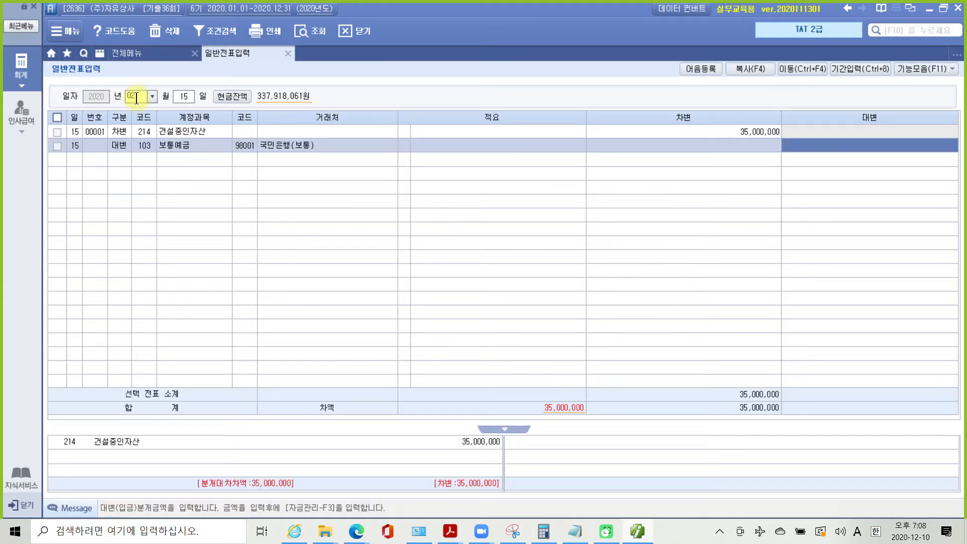
type("35000000")
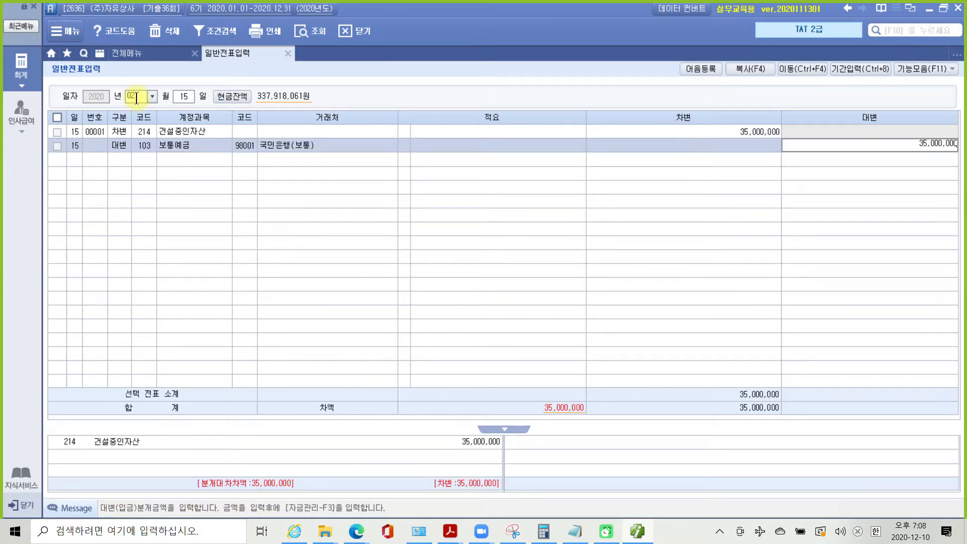
key("Return")
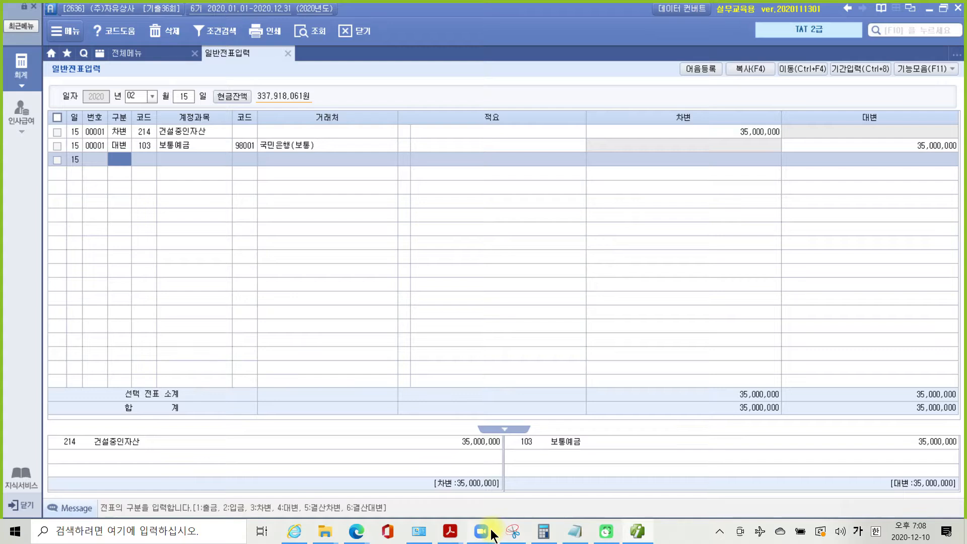
left_click(450, 531)
- Scroll to problem 3 and pen-mark the 지급기일 maturity date, then clear it
left_click(498, 496)
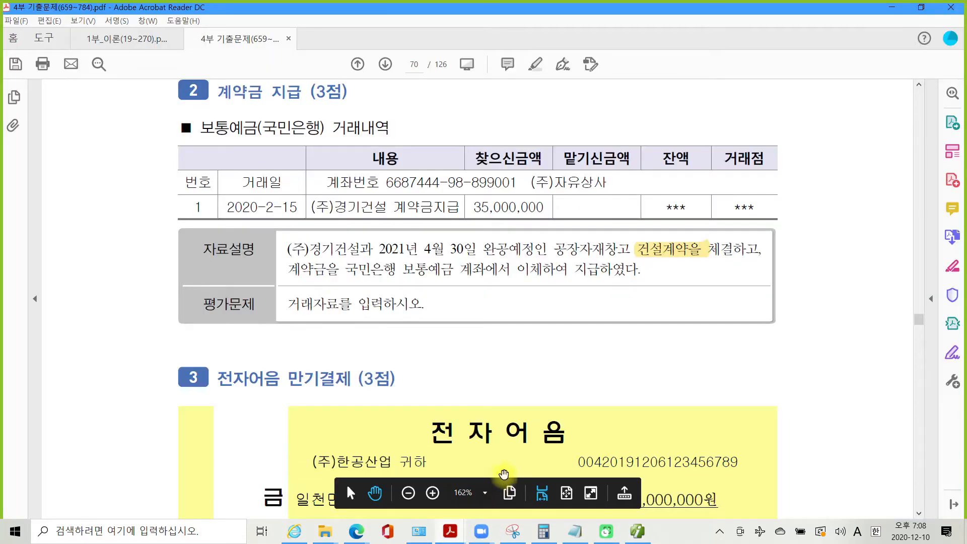
scroll(487, 448, "down", 5)
scroll(487, 447, "down", 1)
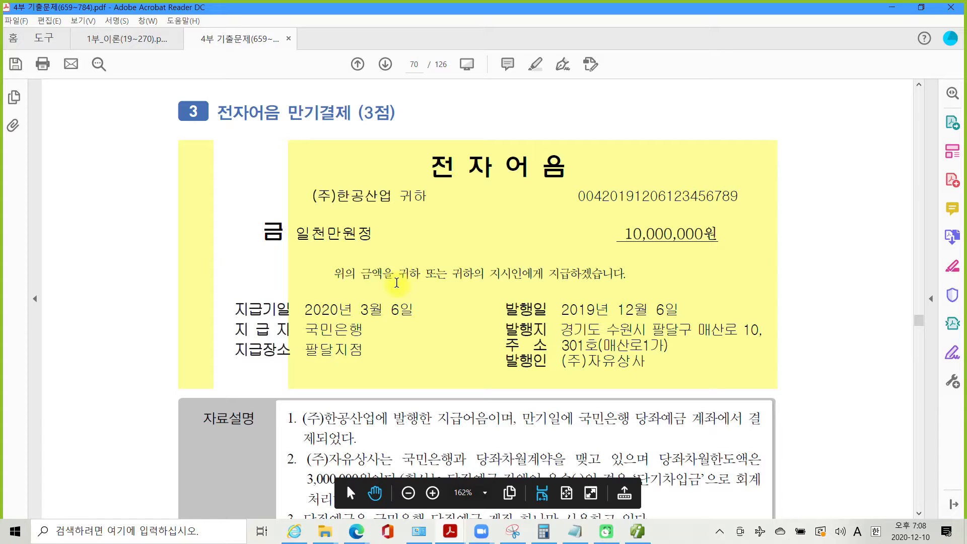
scroll(423, 358, "down", 5)
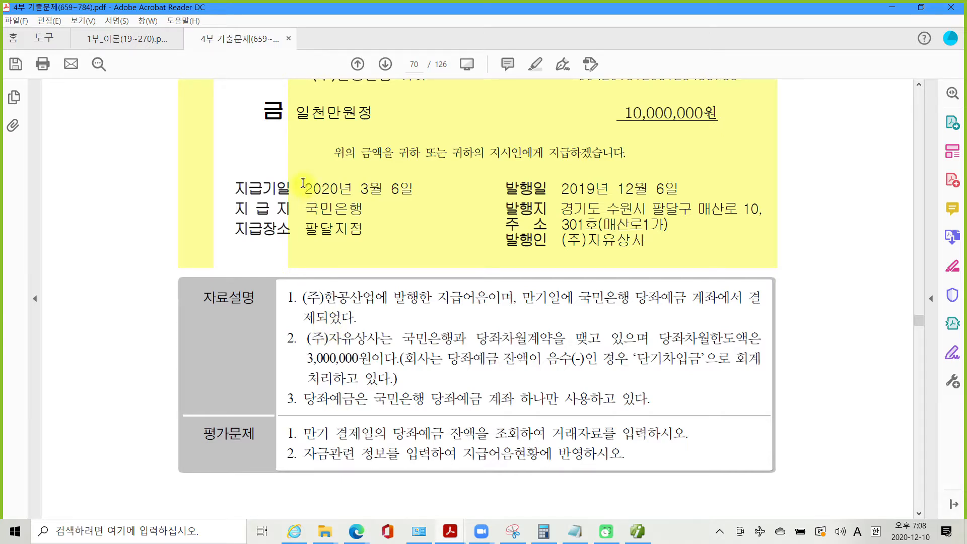
left_click_drag(303, 181, 435, 202)
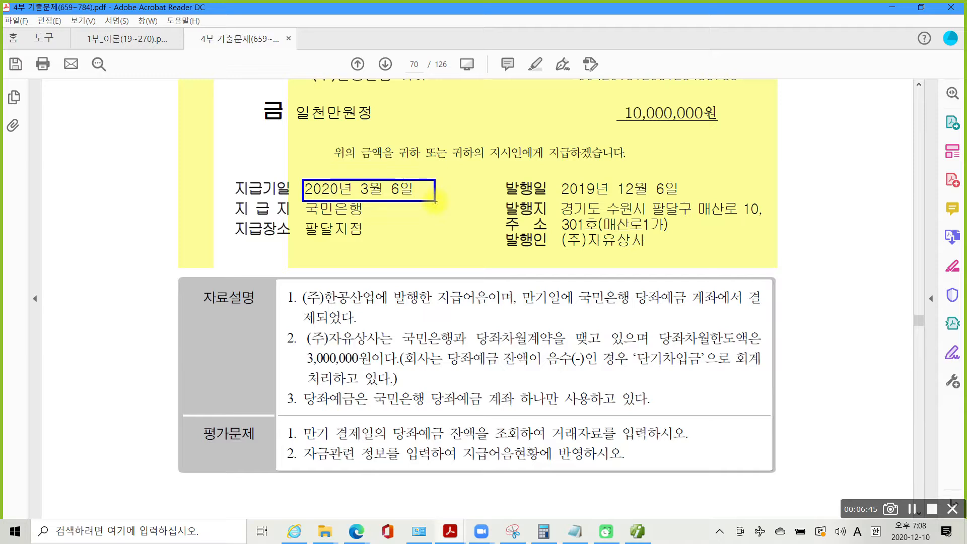
left_click_drag(402, 172, 417, 174)
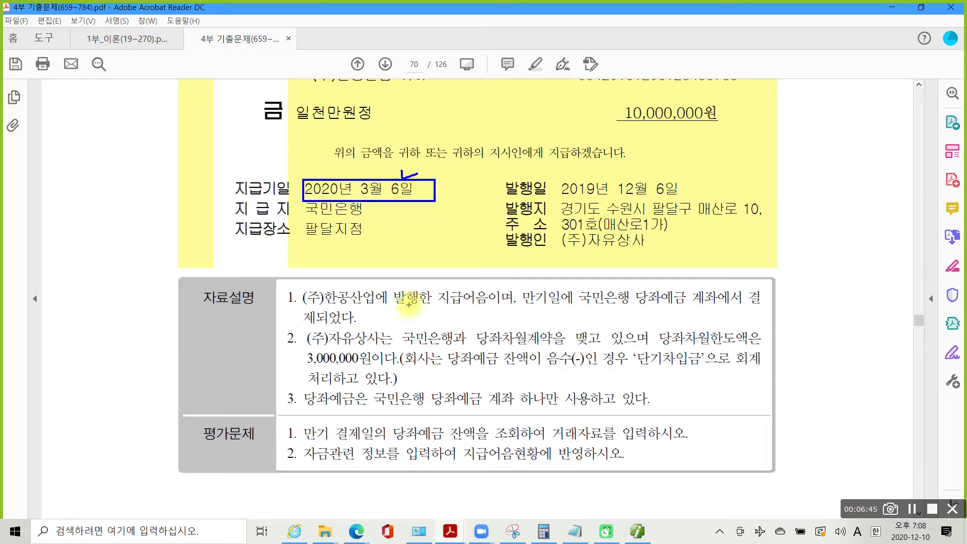
key("Escape")
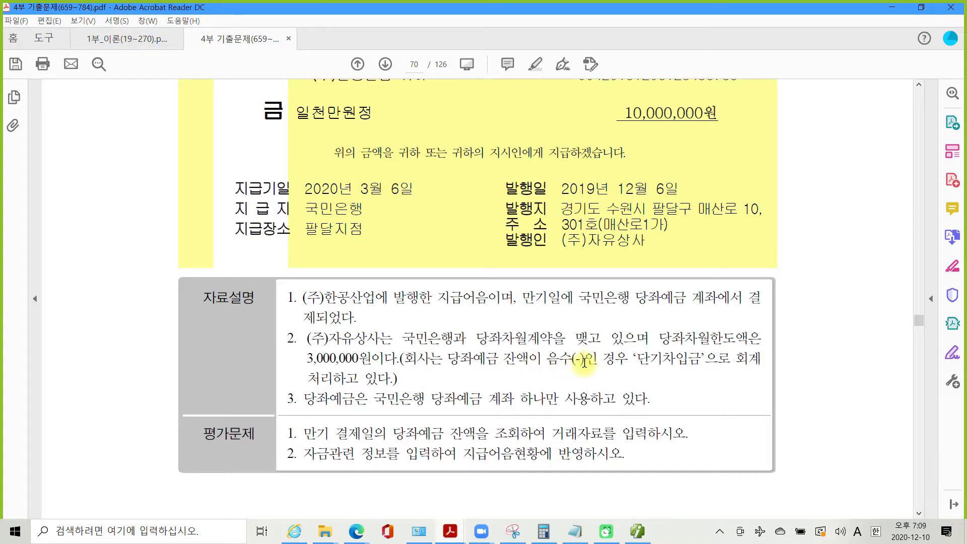
- Highlight 단기차입금 in yellow in problem 3's 자료설명
left_click_drag(637, 358, 702, 359)
right_click(666, 358)
left_click(730, 406)
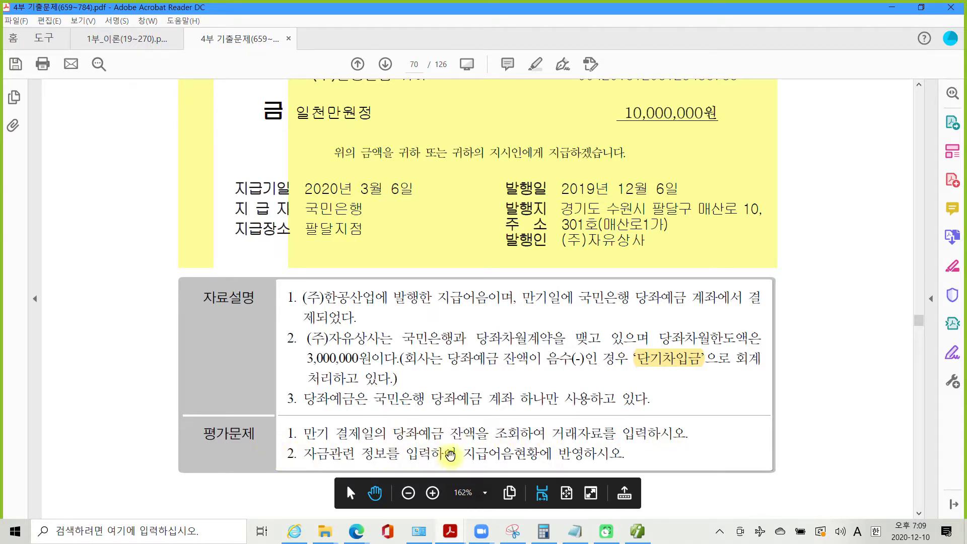
- Highlight 지급어음현황 in yellow in the problem's second task
left_click_drag(462, 455, 535, 456)
right_click(535, 456)
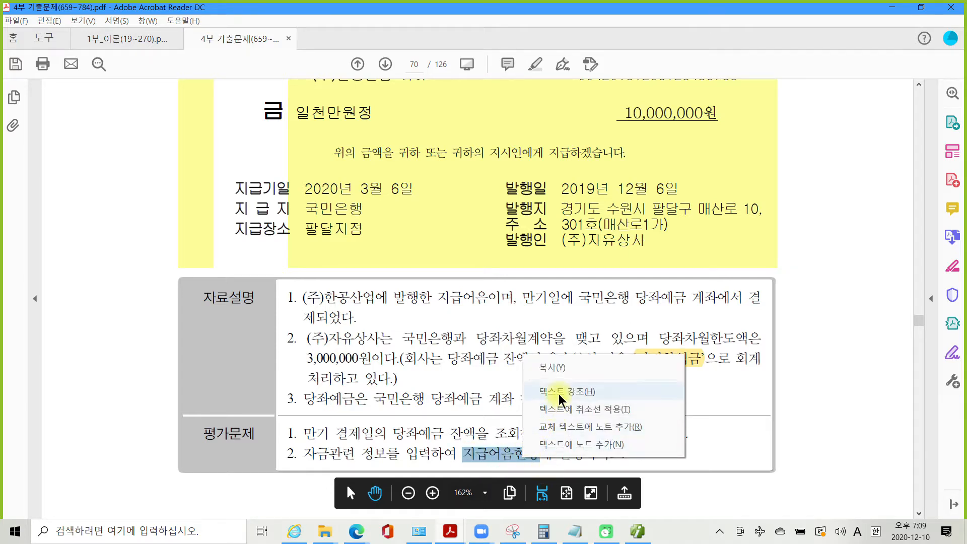
left_click(565, 392)
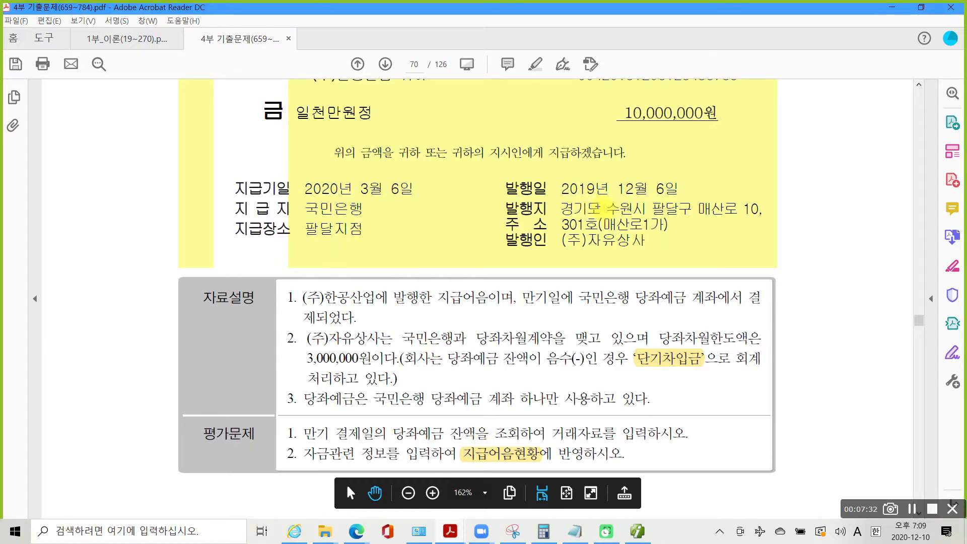
- Pen-mark the note dates, 국민은행 당좌예금, 10,000,000원, 3,000,000원 limit and 단기차입금, then clear
left_click_drag(562, 196, 678, 194)
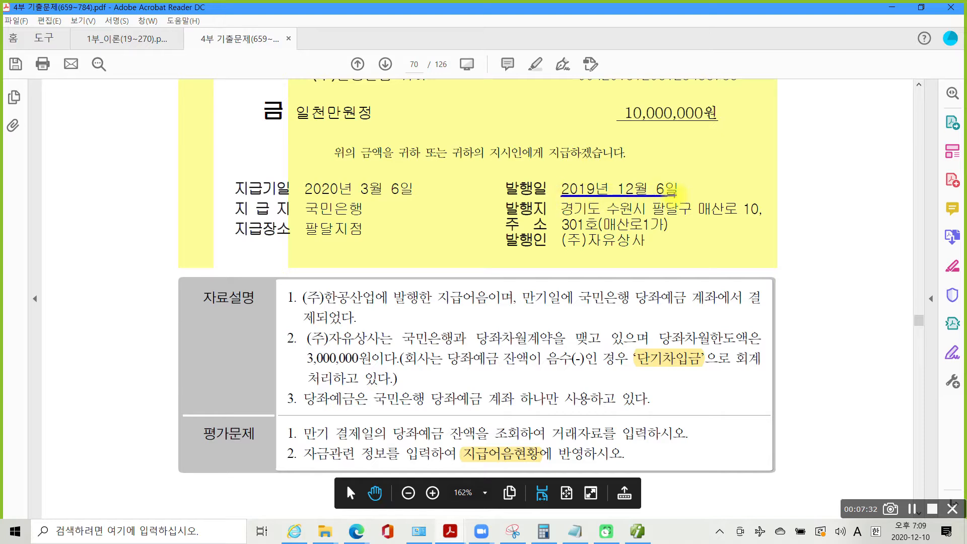
mouse_move(294, 196)
left_mouse_down()
mouse_move(432, 198)
mouse_move(421, 178)
mouse_move(368, 171)
mouse_move(346, 192)
left_mouse_up()
left_click_drag(577, 305, 695, 306)
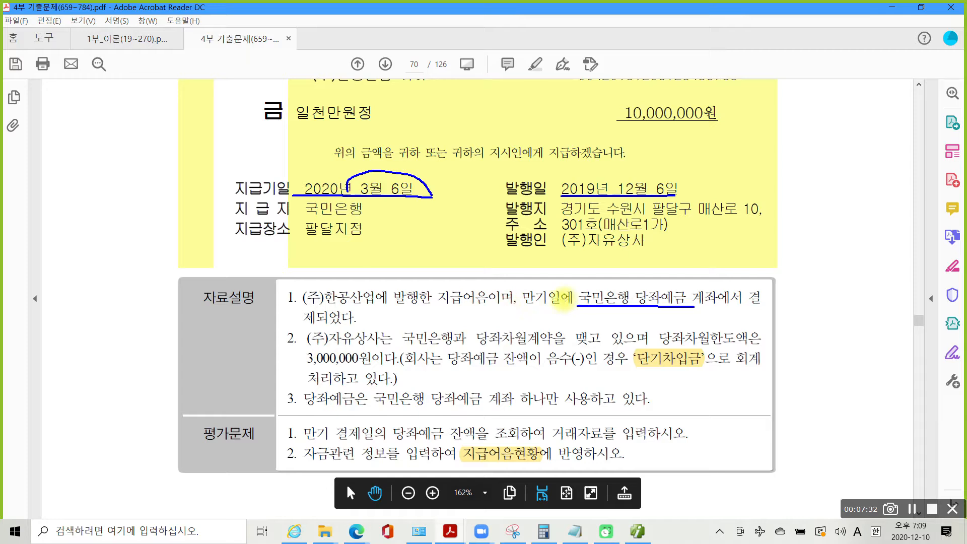
mouse_move(640, 97)
left_mouse_down()
mouse_move(612, 110)
mouse_move(671, 135)
mouse_move(720, 103)
mouse_move(632, 102)
left_mouse_up()
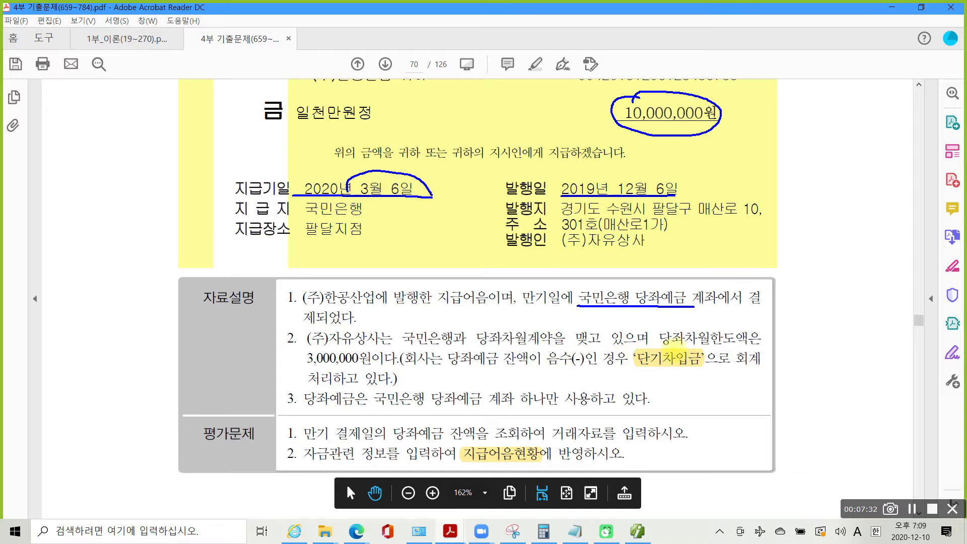
left_click_drag(301, 366, 397, 367)
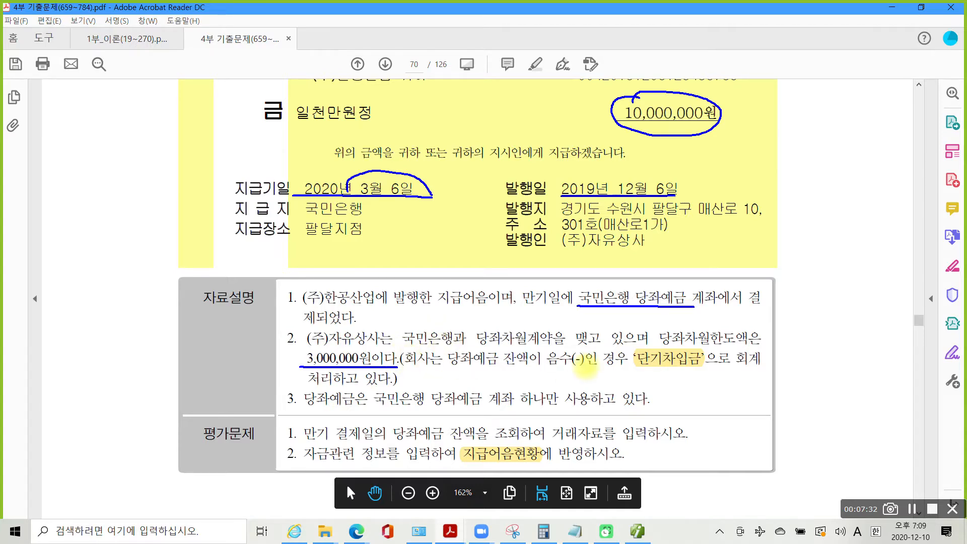
left_click_drag(637, 370, 695, 370)
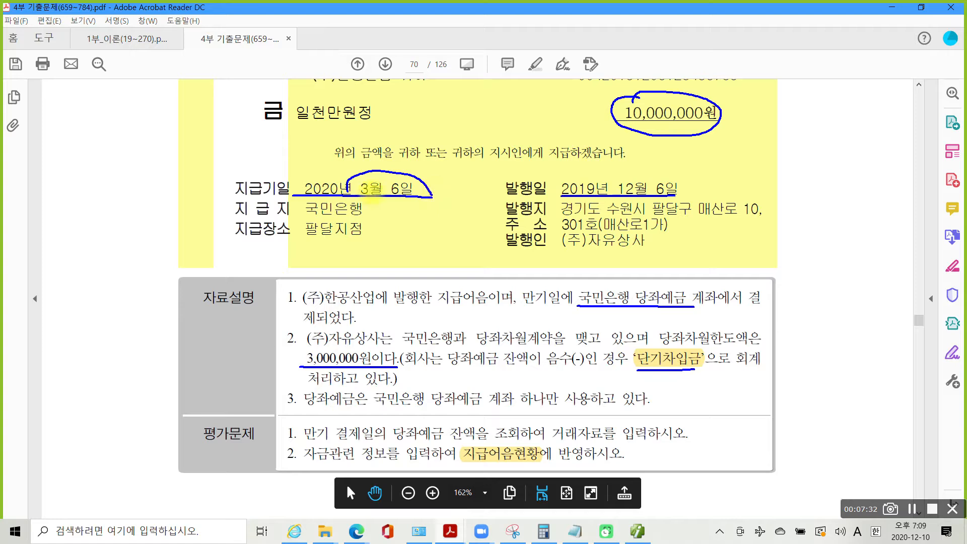
left_click_drag(392, 157, 410, 160)
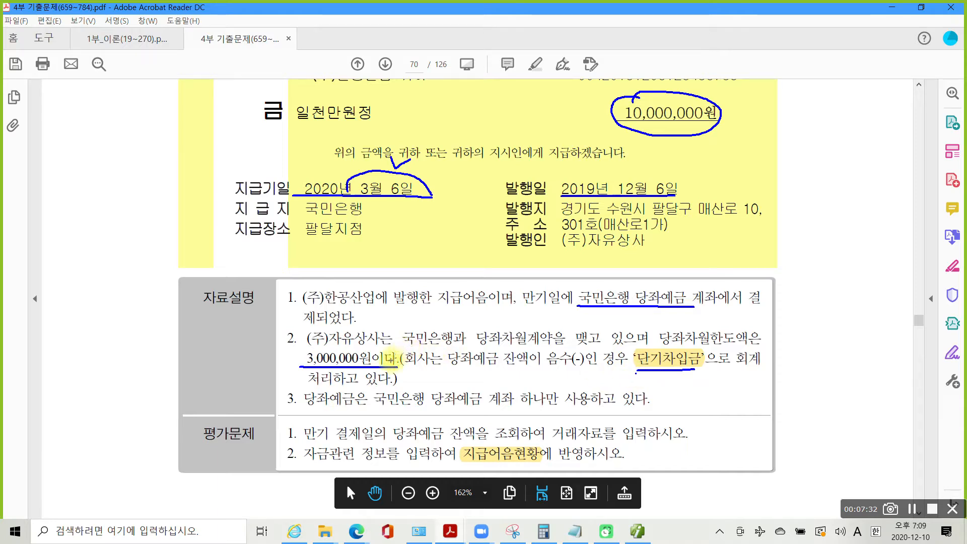
left_click_drag(637, 374, 683, 377)
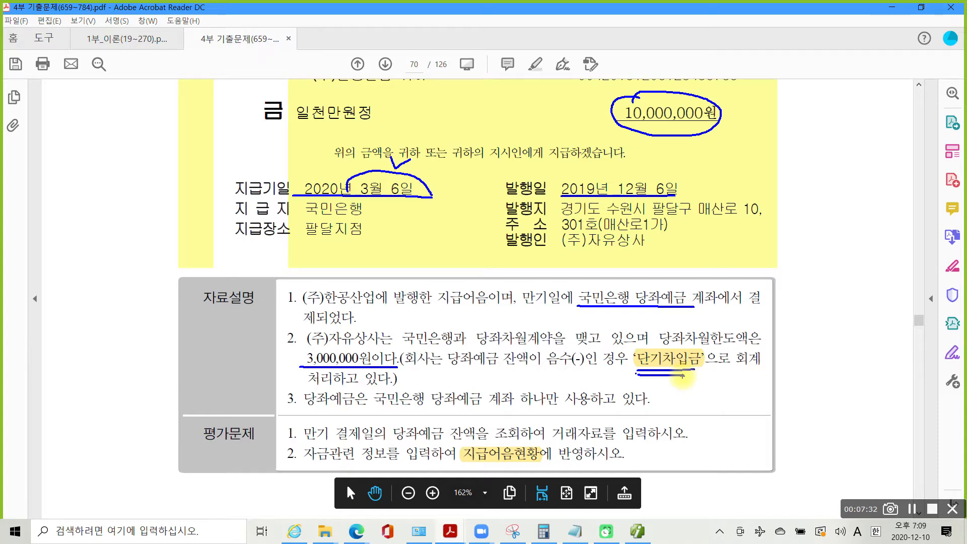
key("Escape")
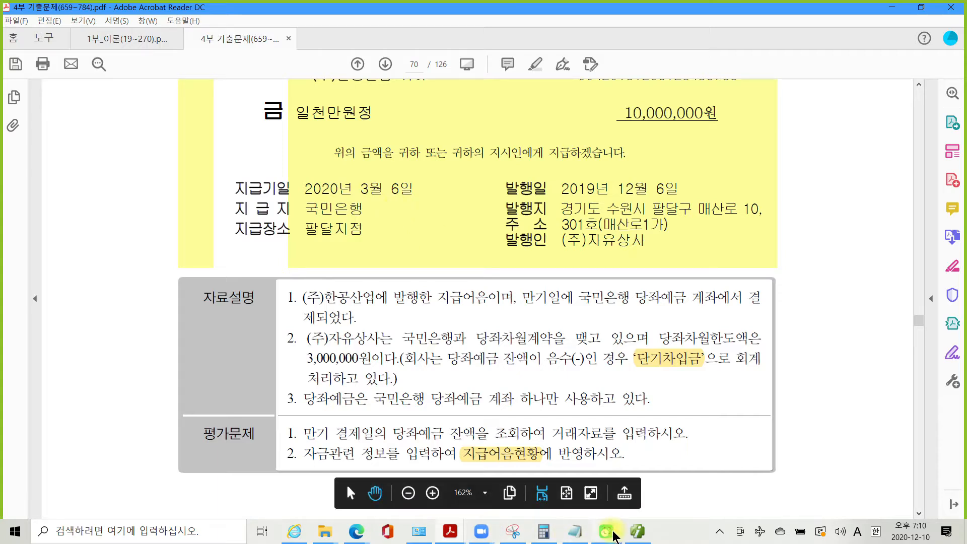
mouse_move(632, 537)
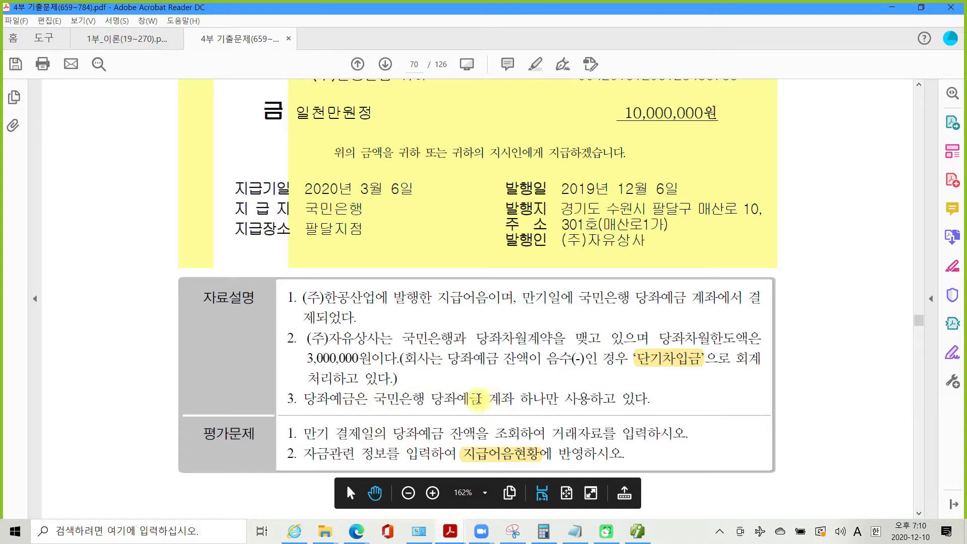
left_click(638, 533)
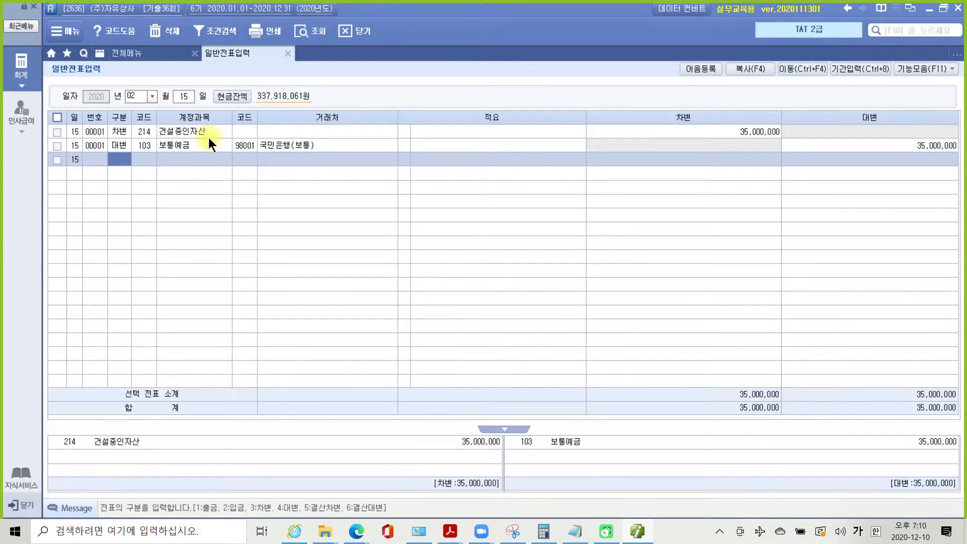
- Open the 계정별원장 for account 102 당좌예금 over 2020/03/06–2020/03/06
left_click(156, 56)
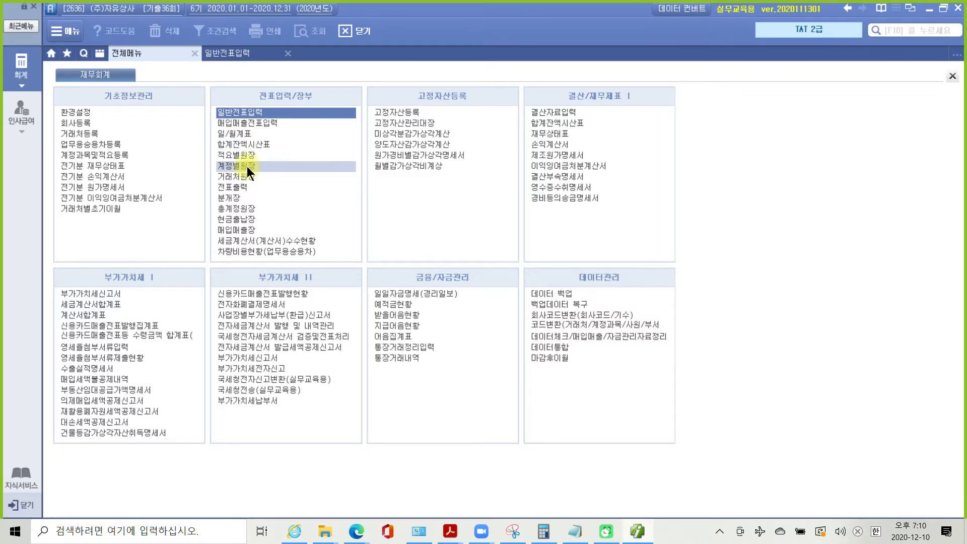
left_click(247, 167)
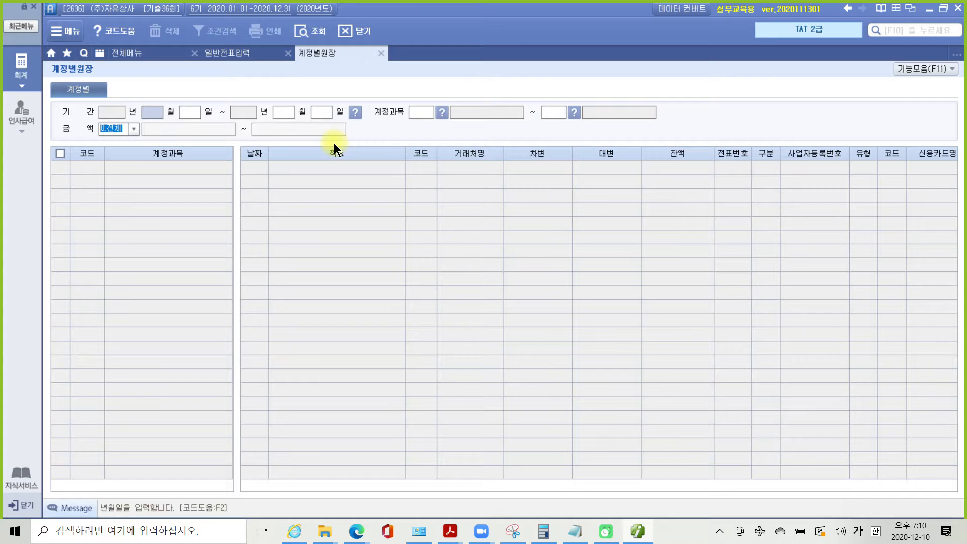
type("030603")
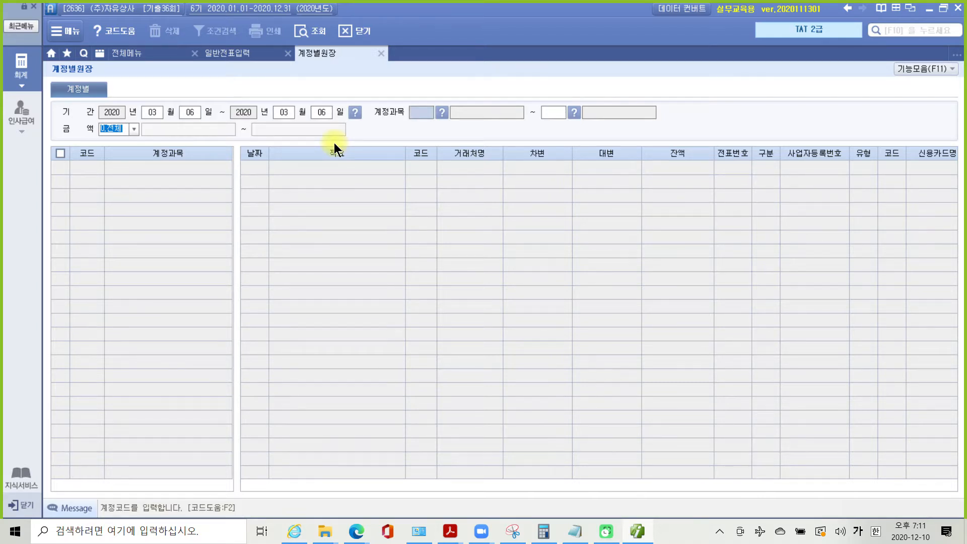
type("06102")
key("Return")
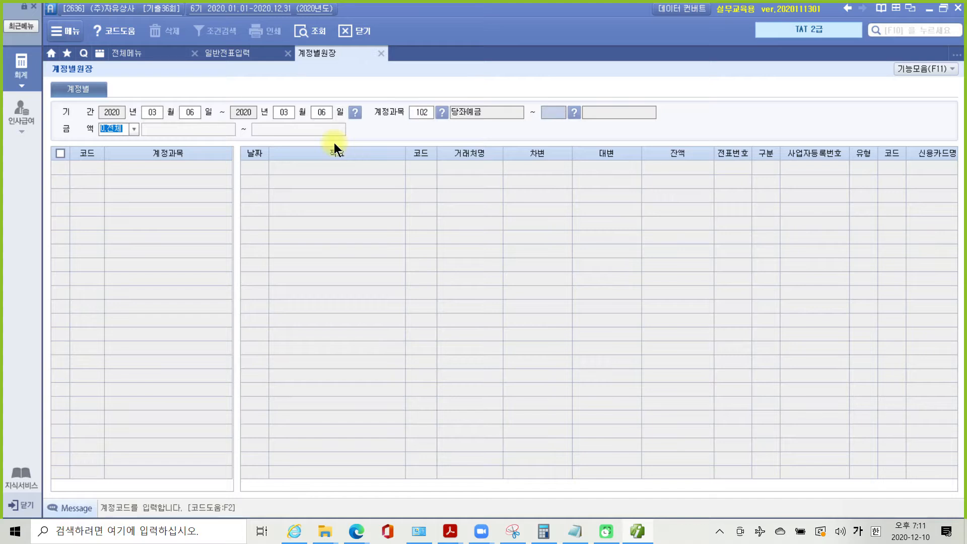
key("Return")
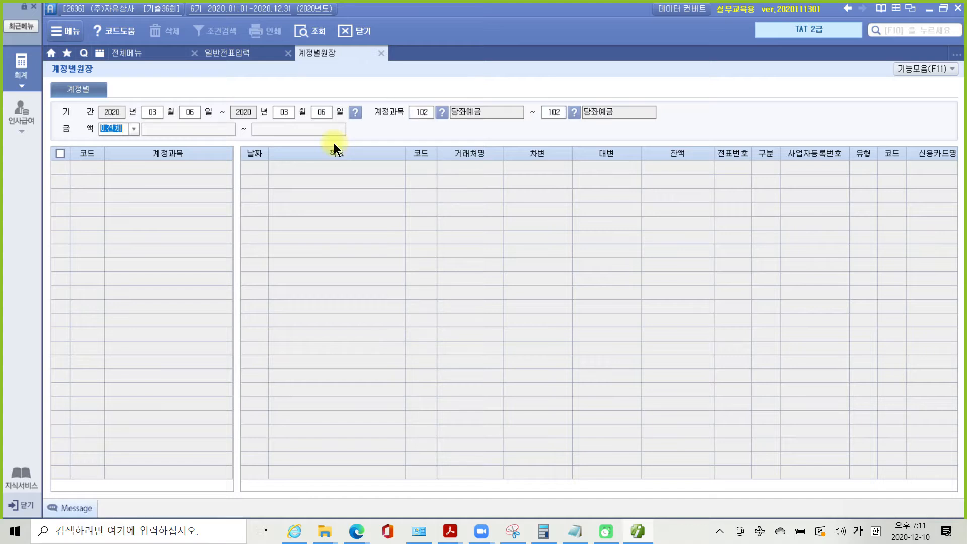
key("Return")
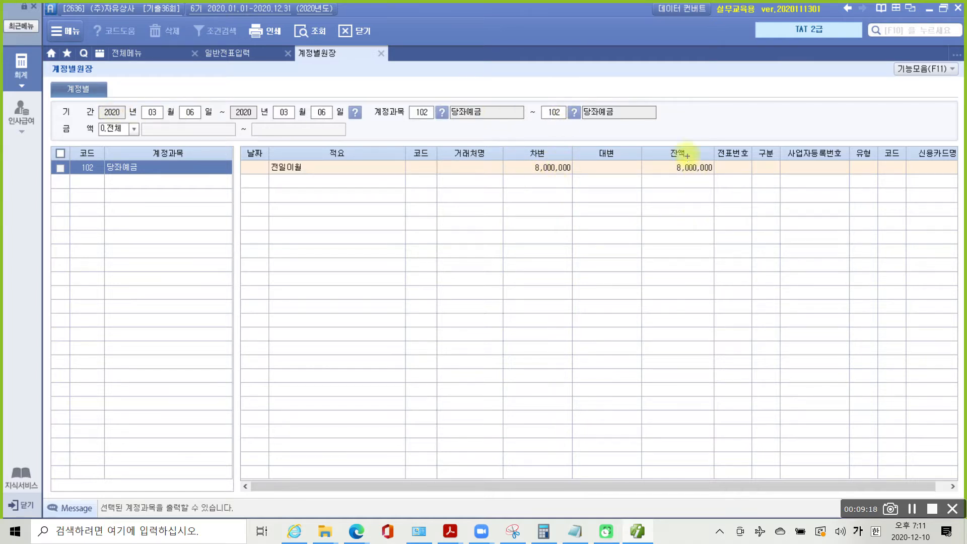
- Mark the 8,000,000 balance and 전일이월 with the screen pen, then clear it and return to 일반전표입력
left_click_drag(652, 142, 723, 199)
mouse_move(661, 242)
left_mouse_down()
mouse_move(695, 179)
mouse_move(689, 186)
left_mouse_up()
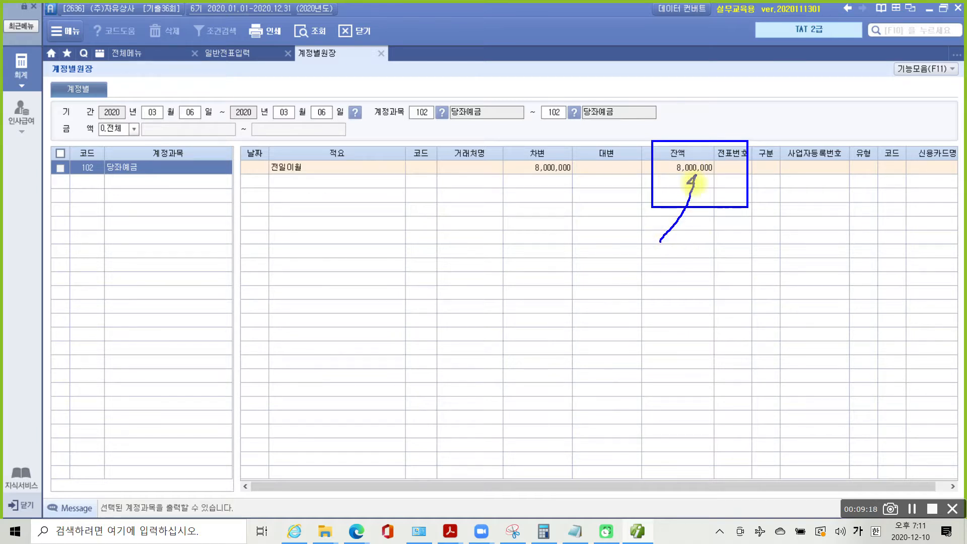
mouse_move(335, 147)
left_mouse_down()
mouse_move(244, 147)
mouse_move(329, 179)
left_mouse_up()
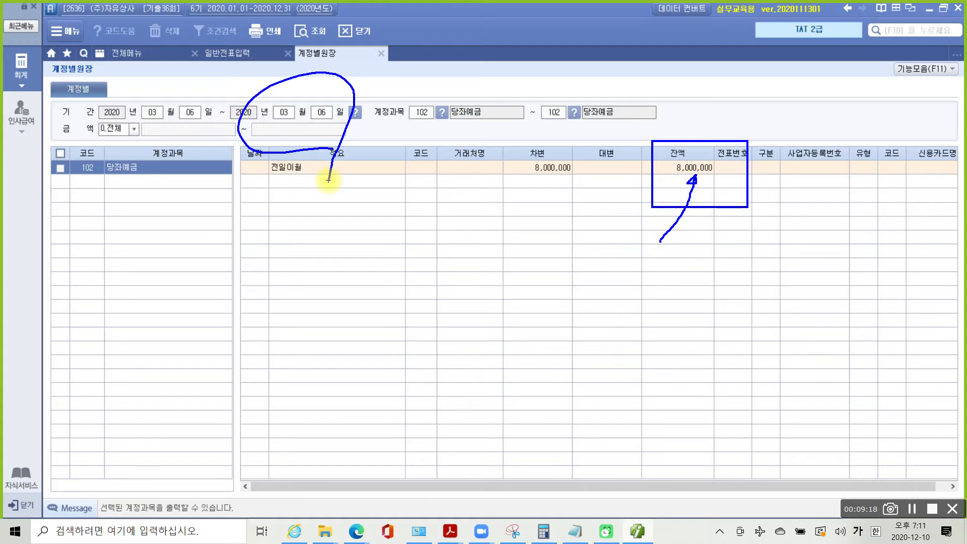
key("Escape")
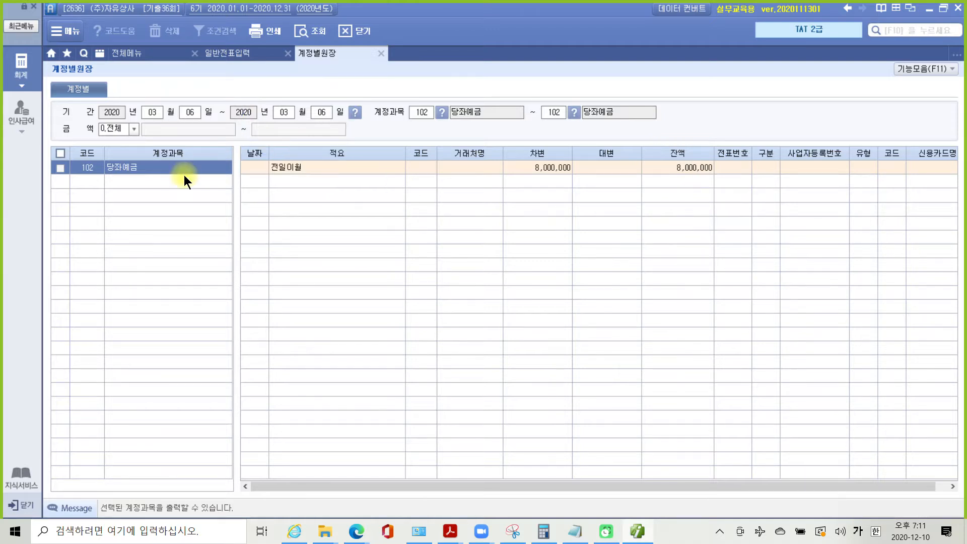
left_click(235, 53)
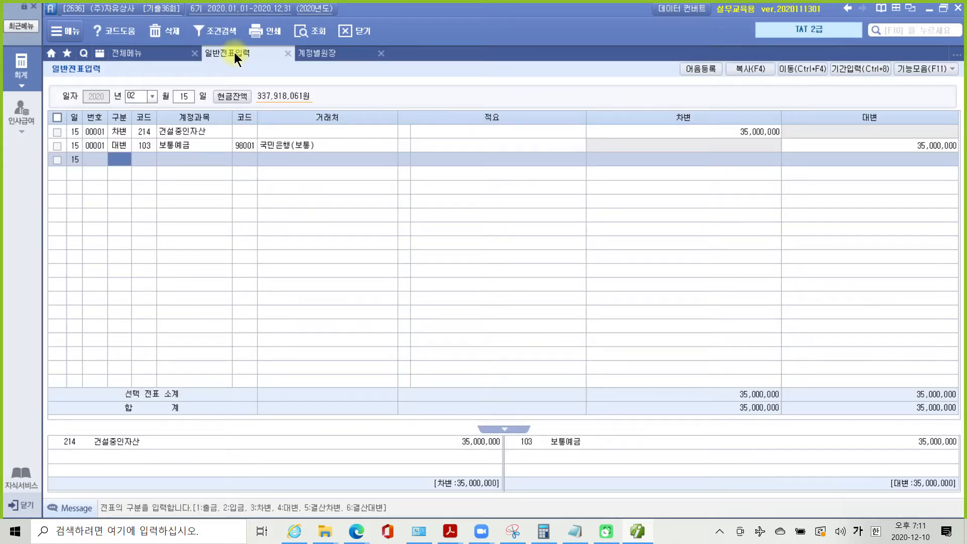
- Start a 03/06 voucher debiting 252 지급어음 10,000,000 for partner (주)한공산업
left_click(136, 97)
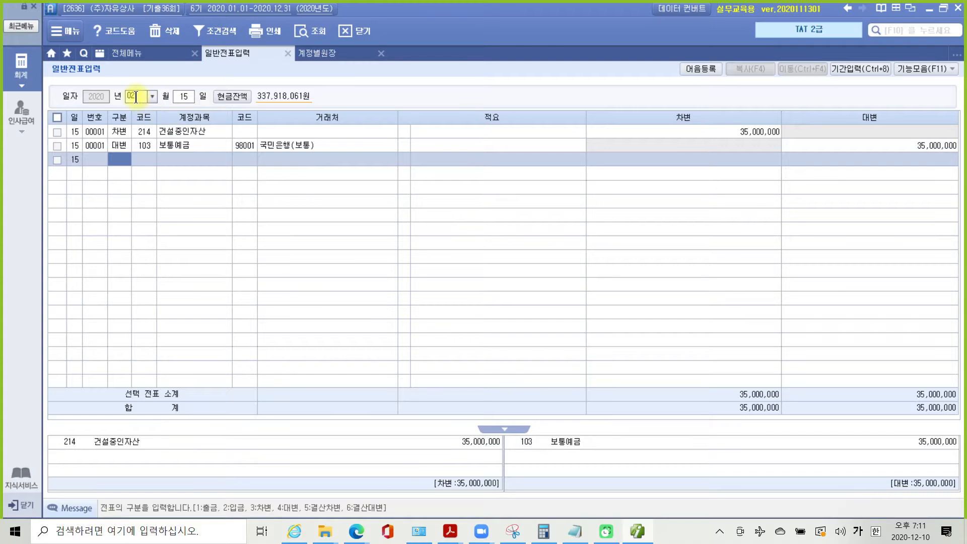
type("03")
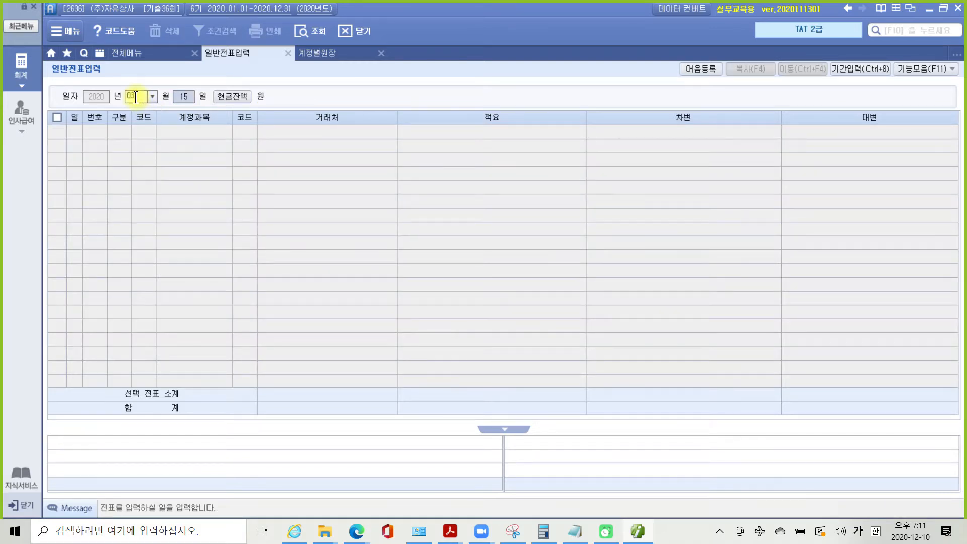
type("06")
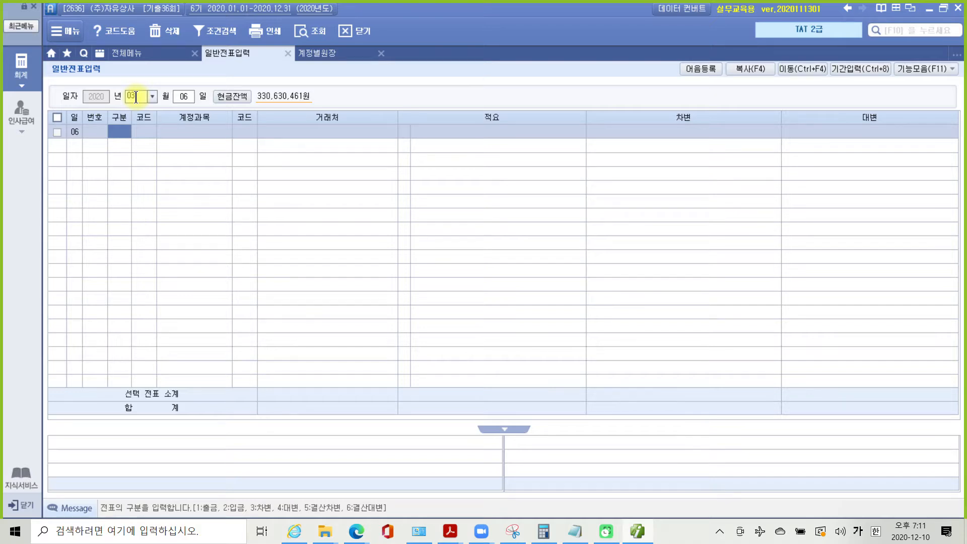
type("3")
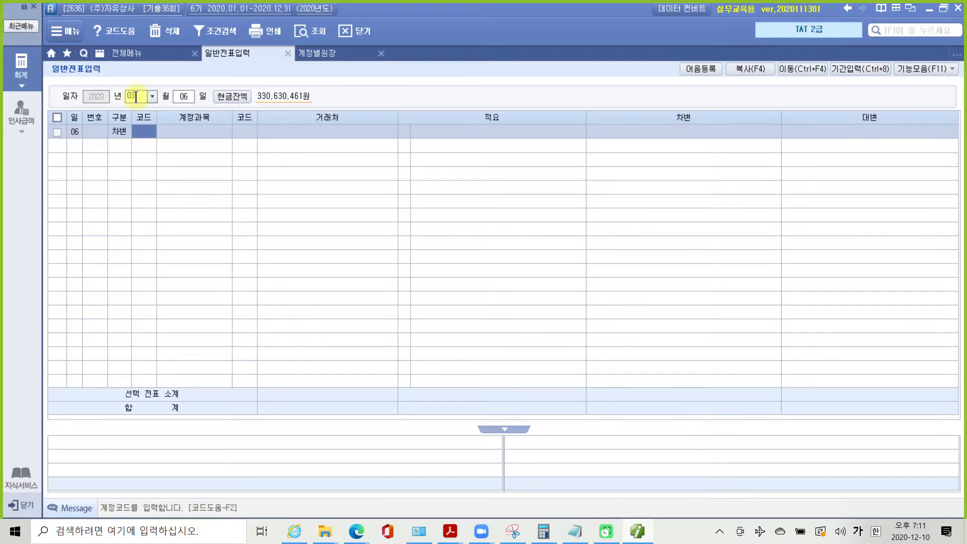
type("252")
key("Return")
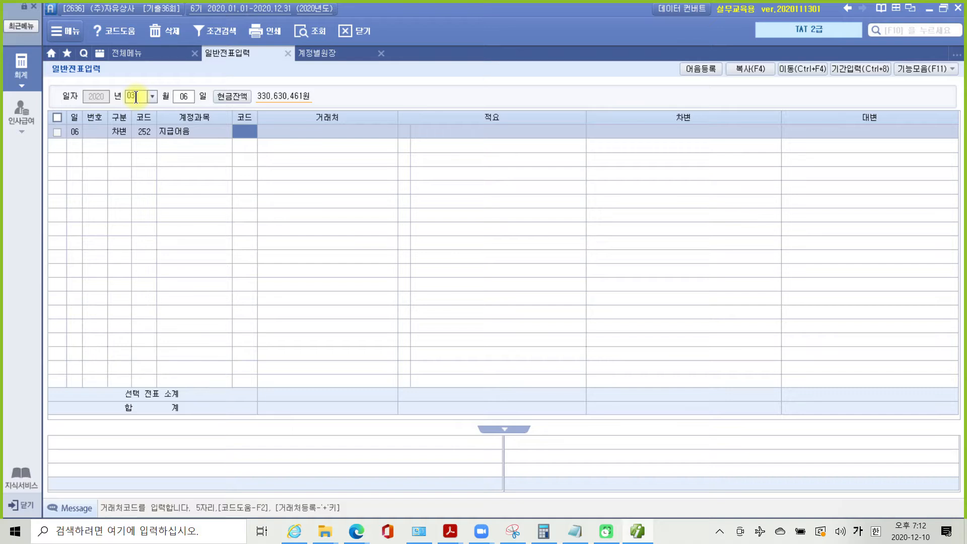
type("한공")
key("Return")
key("Return")
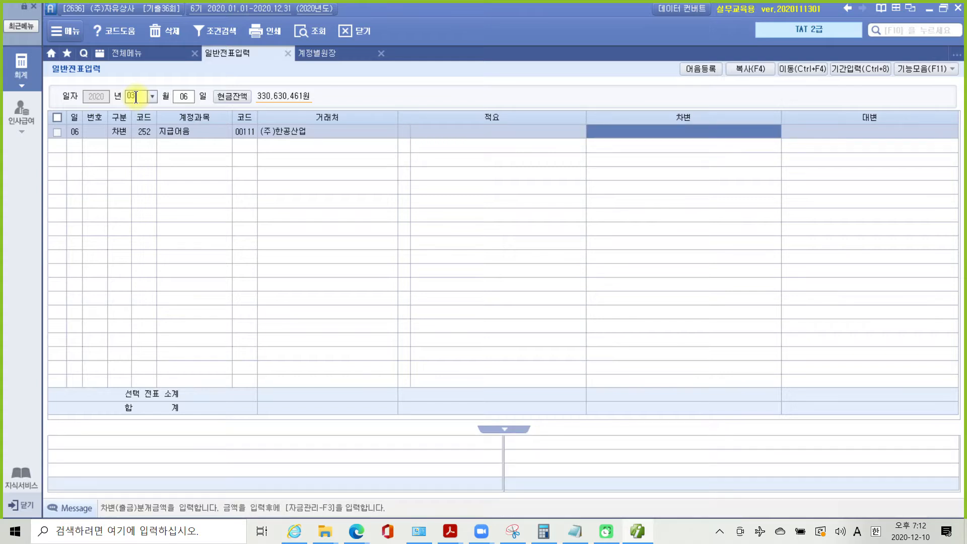
type("10000000")
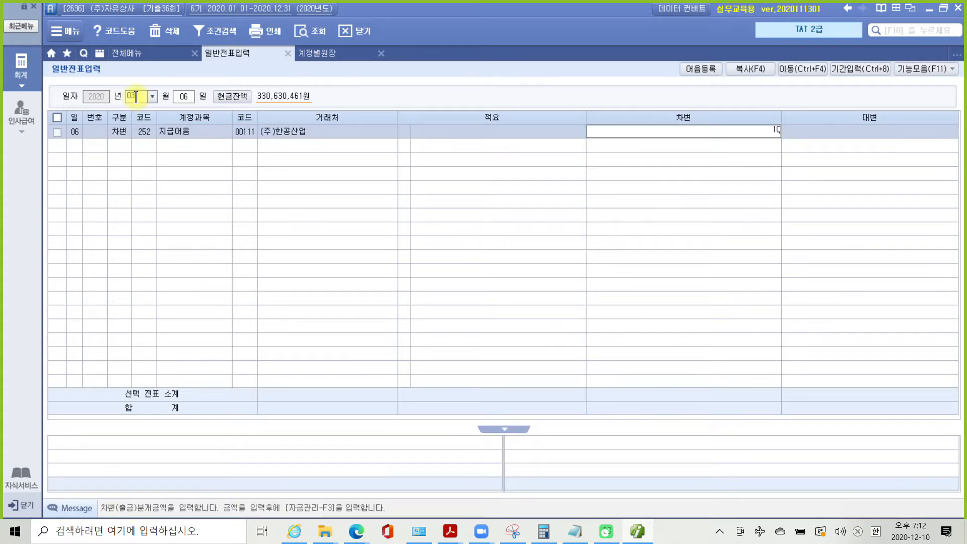
key("Return")
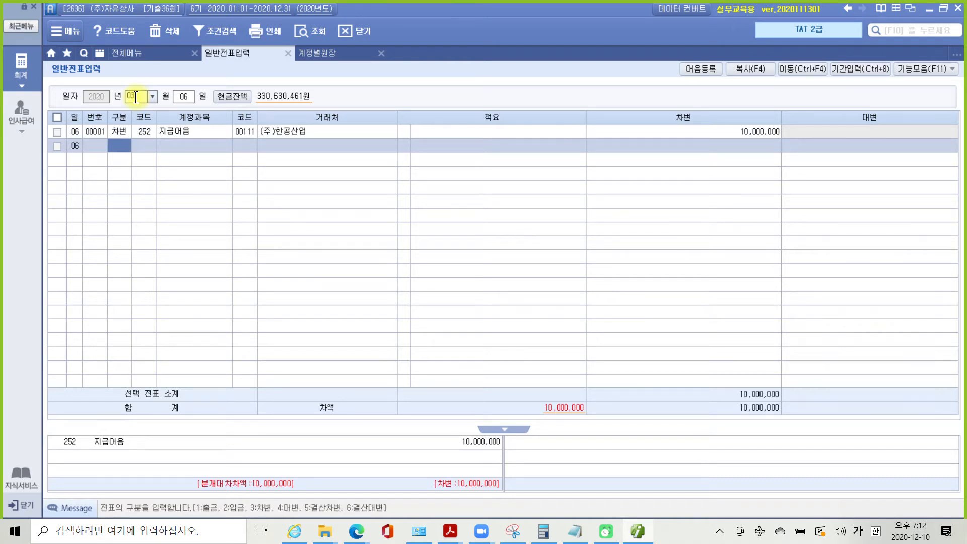
- Add a credit line: 102 당좌예금, partner 국민은행(당좌), 8,000,000
type("4")
key("Return")
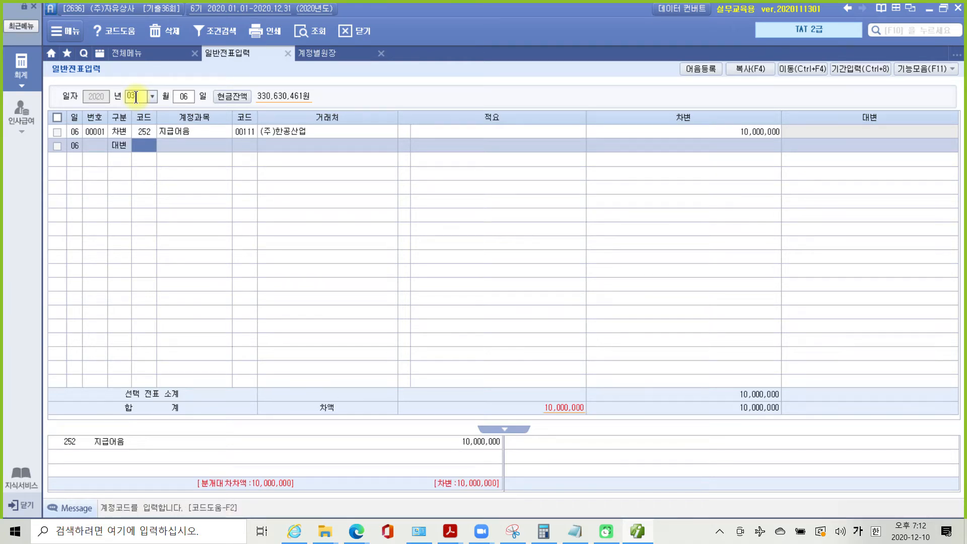
type("102")
key("Return")
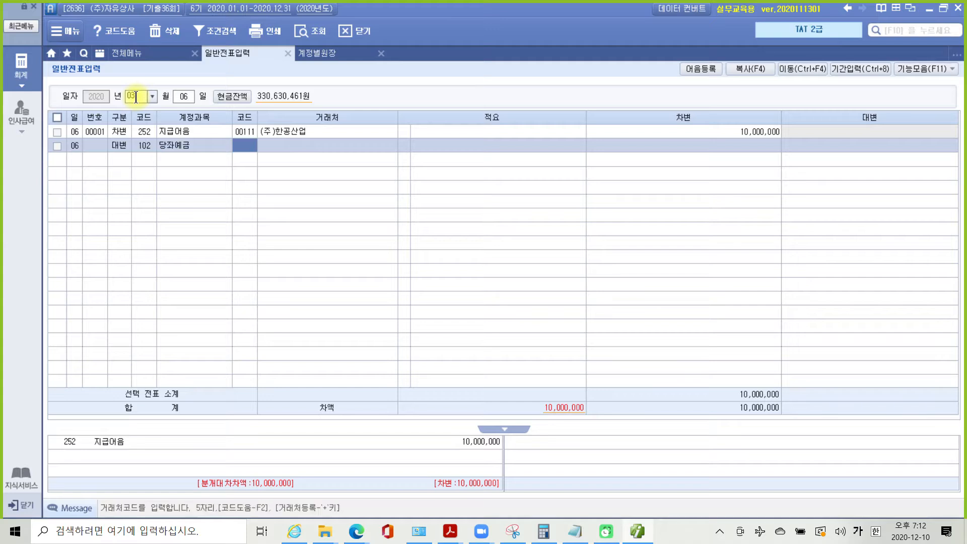
type("국민")
key("Return")
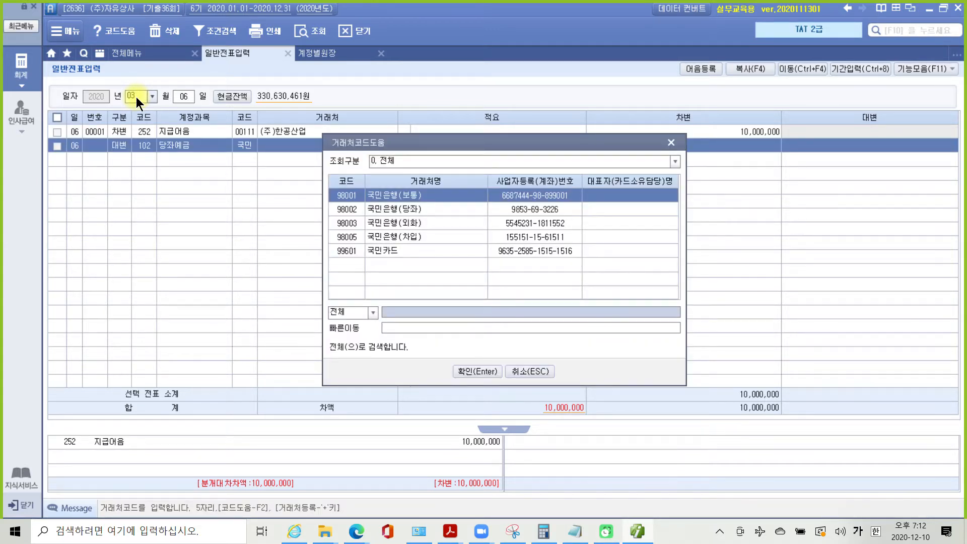
key("Down")
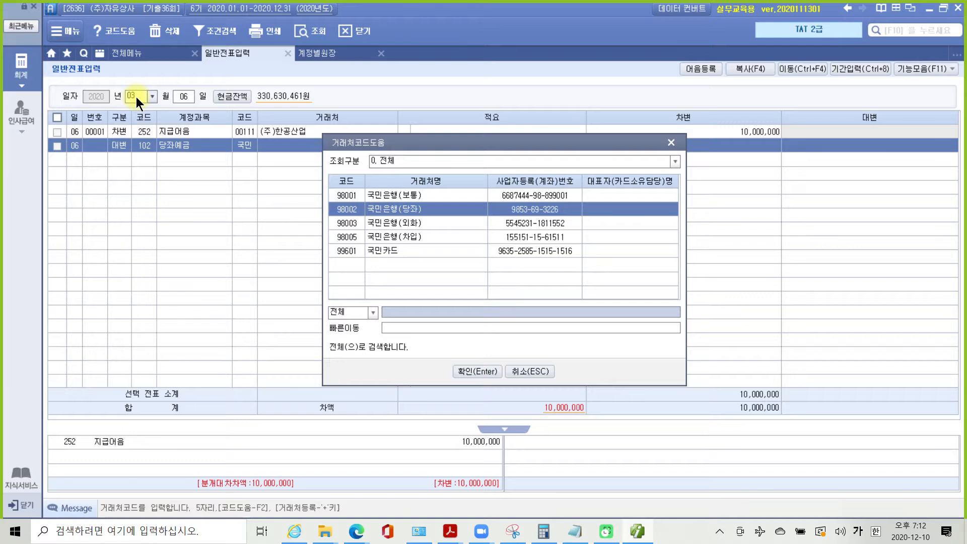
key("Return")
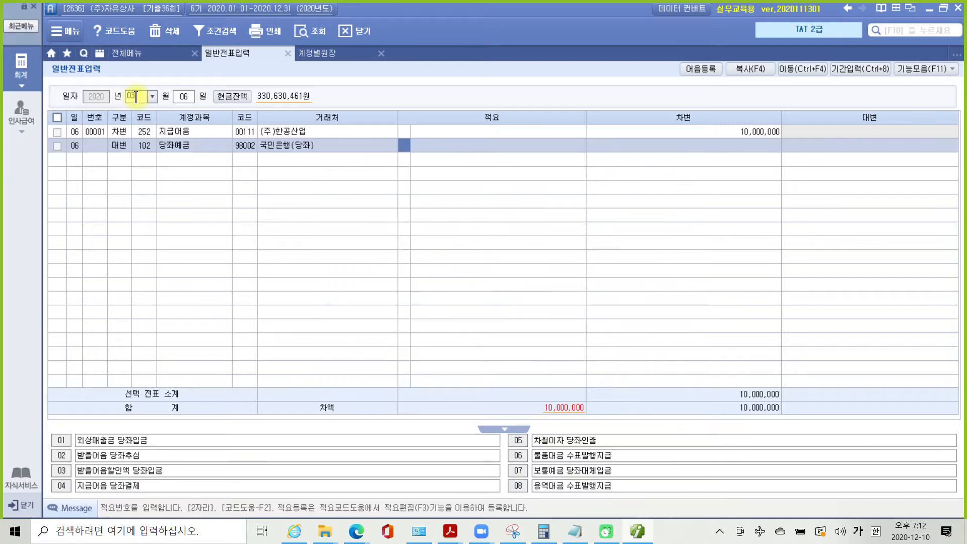
key("Return")
type("8000000")
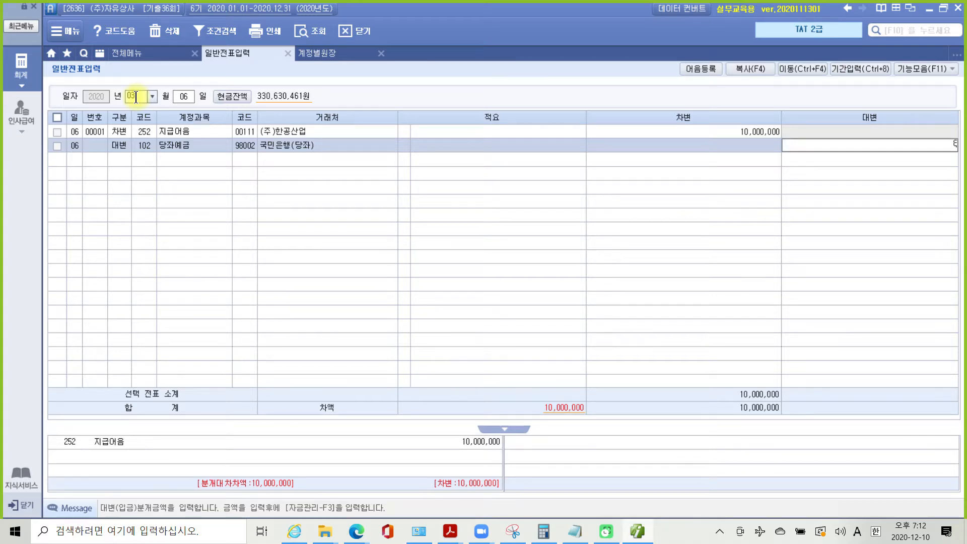
key("Return")
- Add a credit line: 260 단기차입금, partner 국민은행(당좌), 2,000,000
type("4")
key("Return")
type("단기")
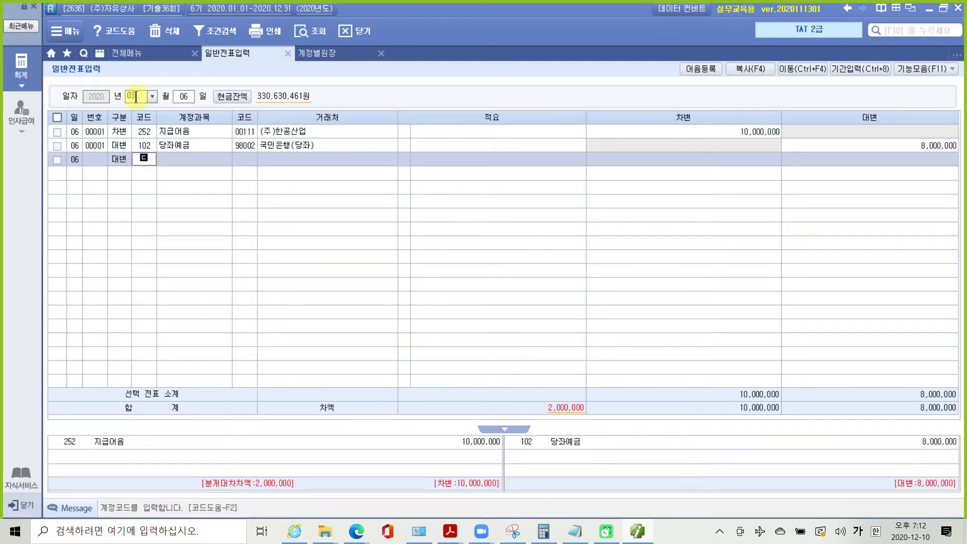
key("Return")
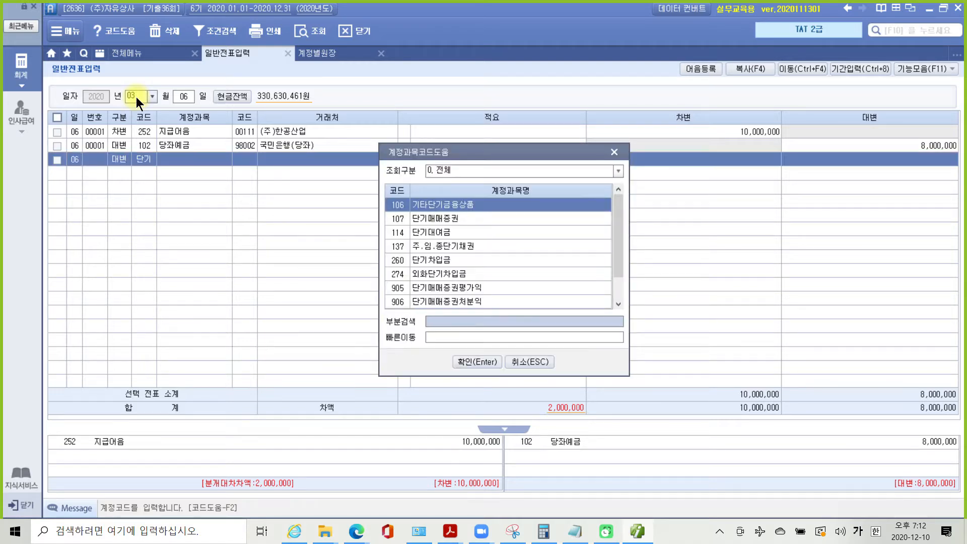
key("Down")
key("Down")
key("Down")
key("Down")
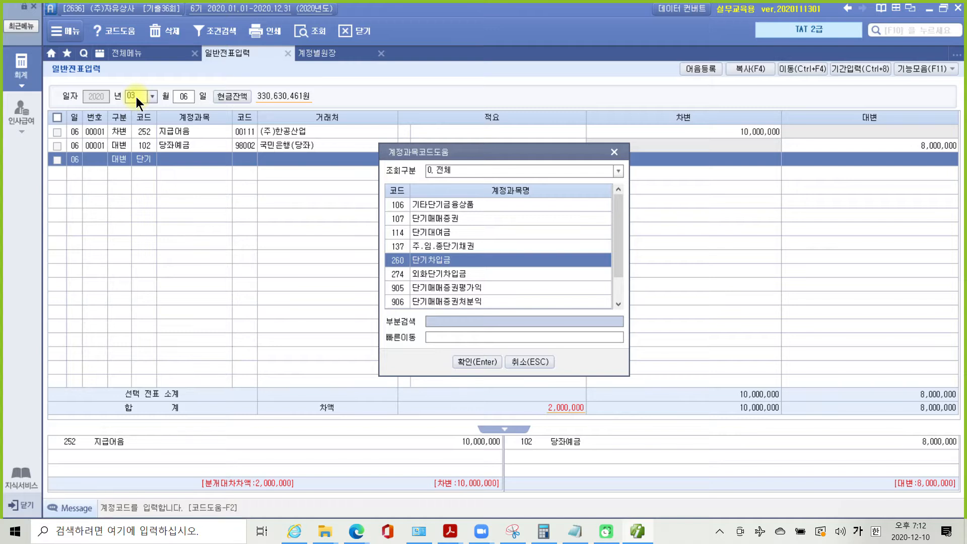
key("Return")
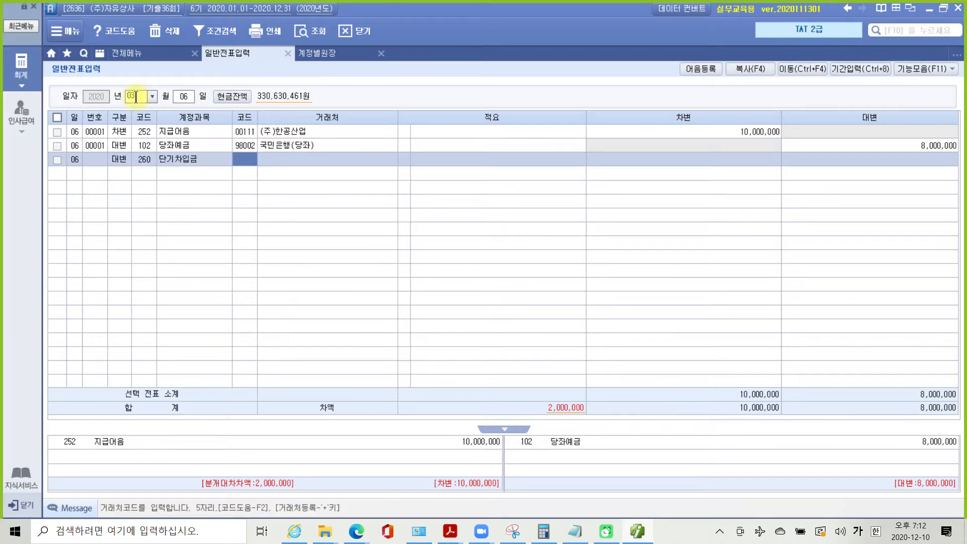
type("국미ㄴ")
key("Return")
key("Down")
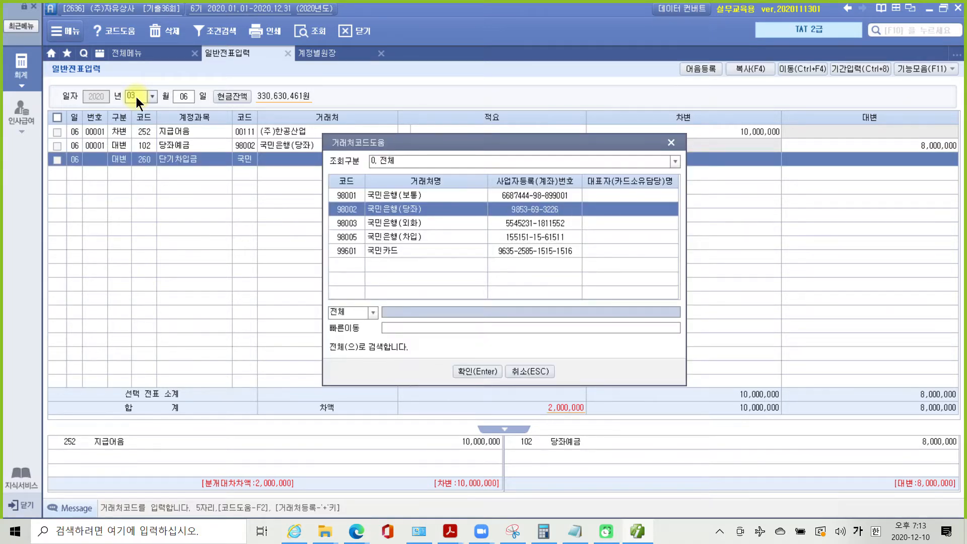
key("Return")
key("Return")
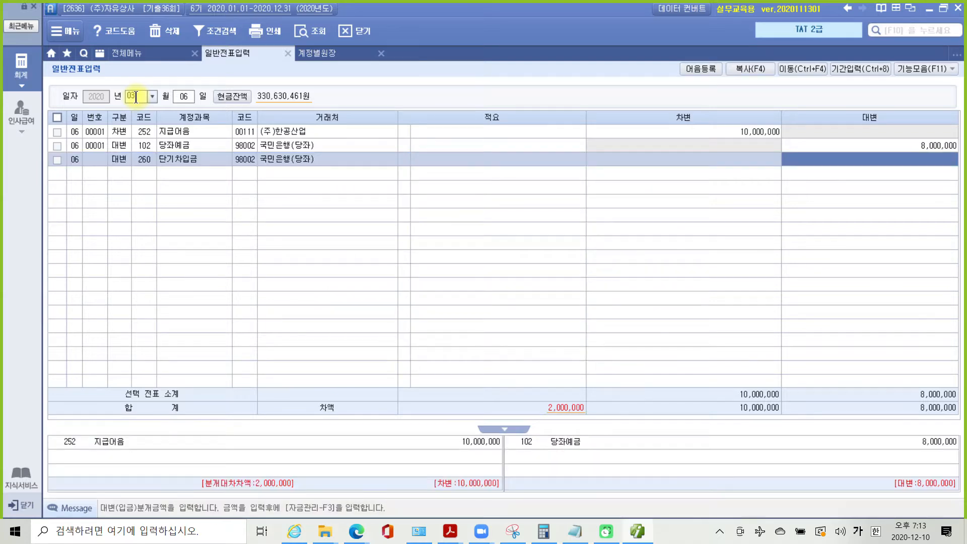
type("2000000")
key("Return")
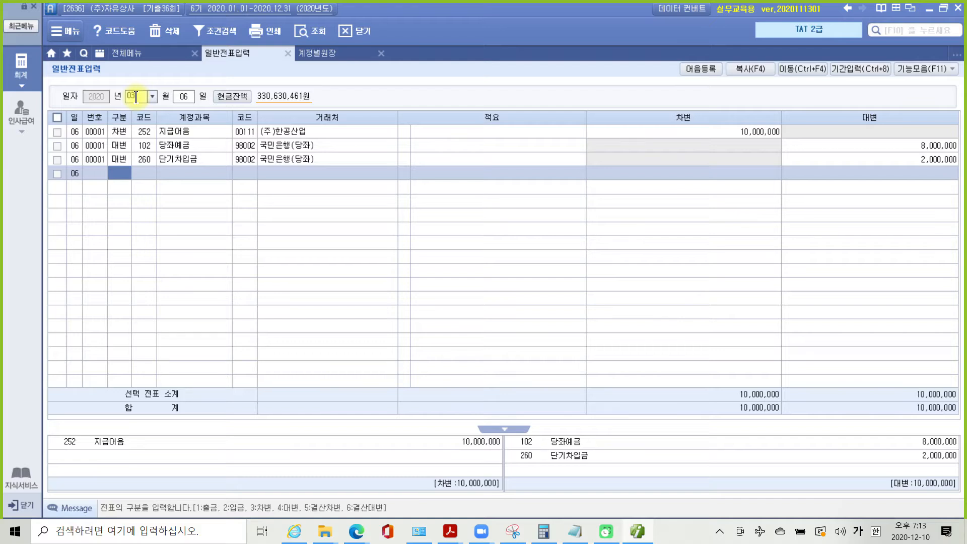
left_click(192, 144)
left_click(239, 160)
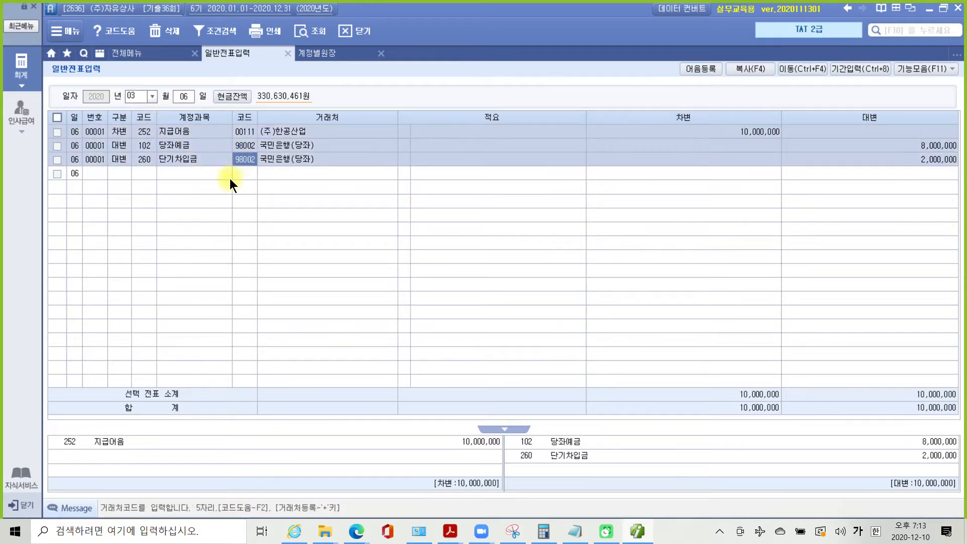
left_click_drag(228, 109, 254, 192)
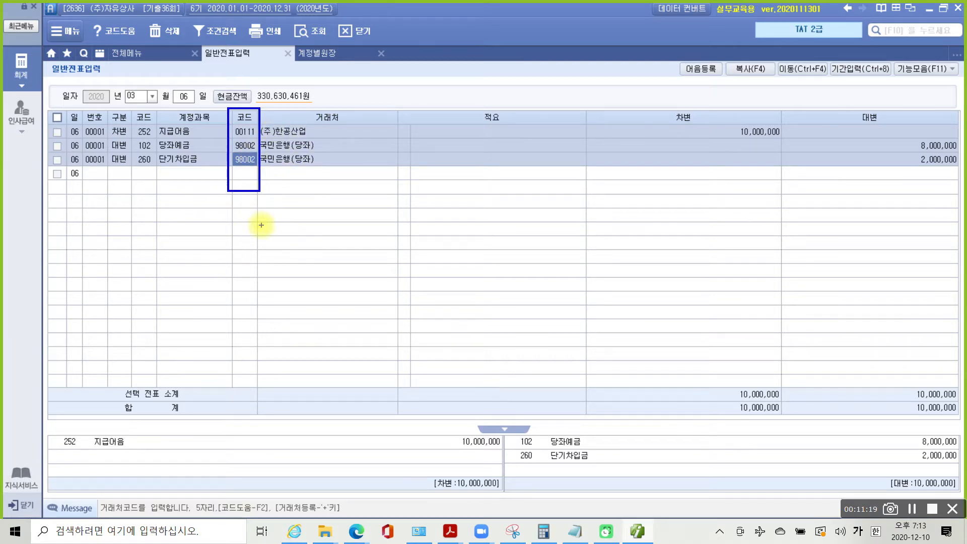
key("Escape")
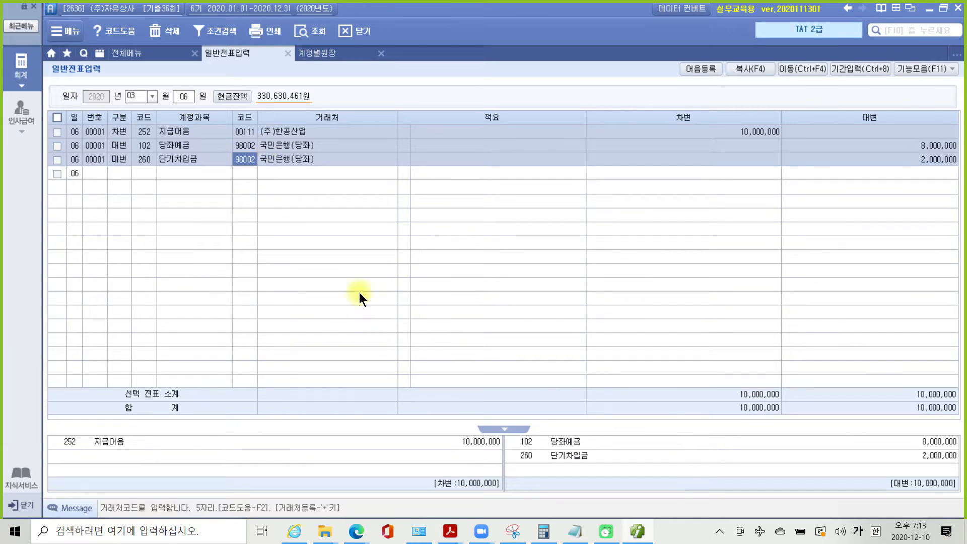
key("Up")
key("Up")
key("Return")
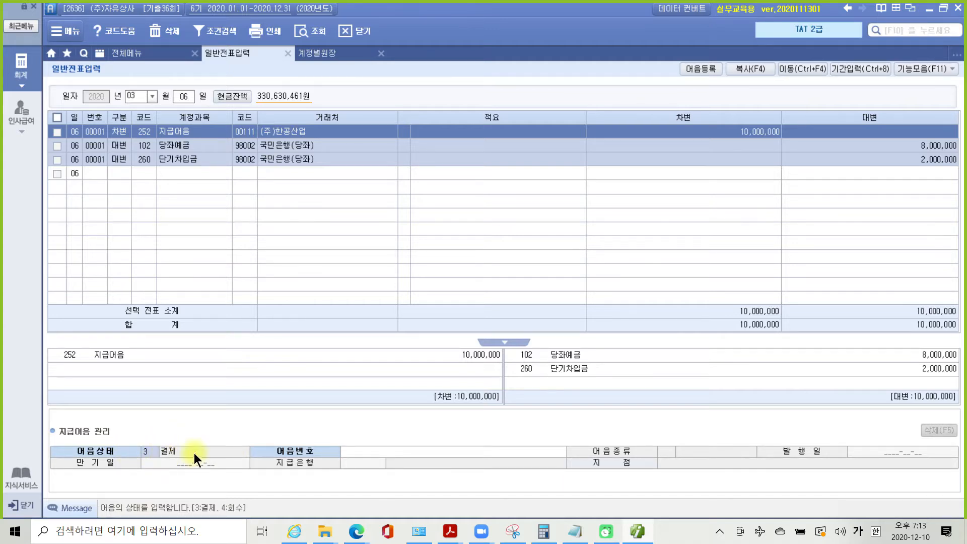
left_click(412, 452)
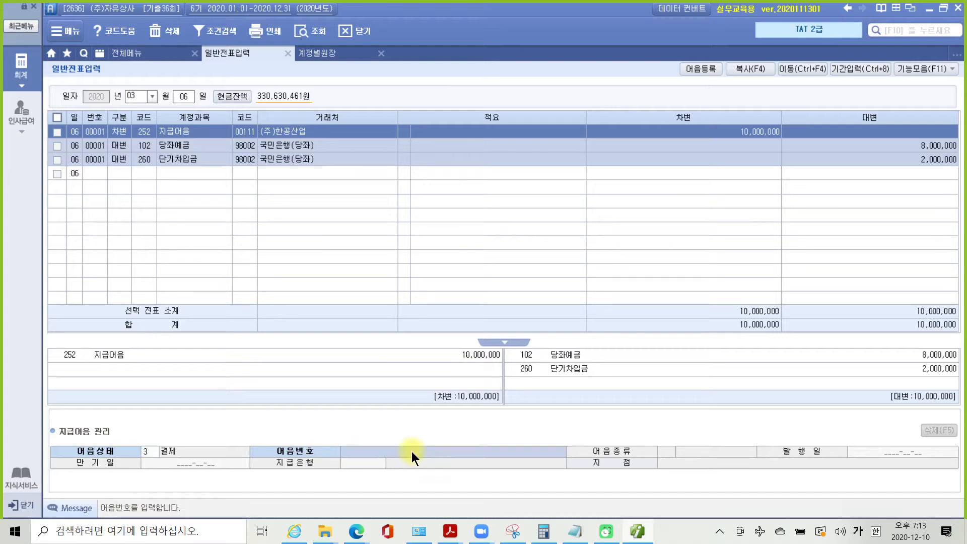
key("F2")
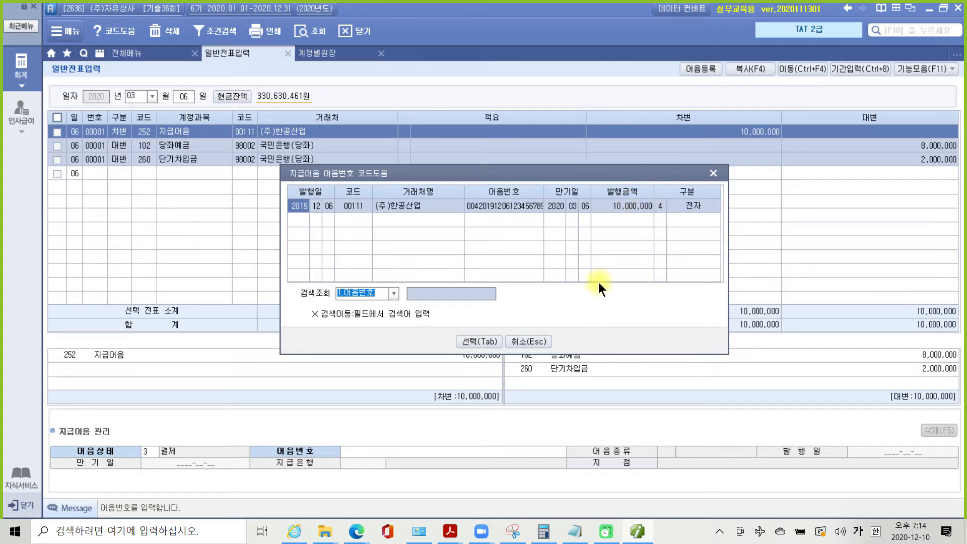
left_click(473, 341)
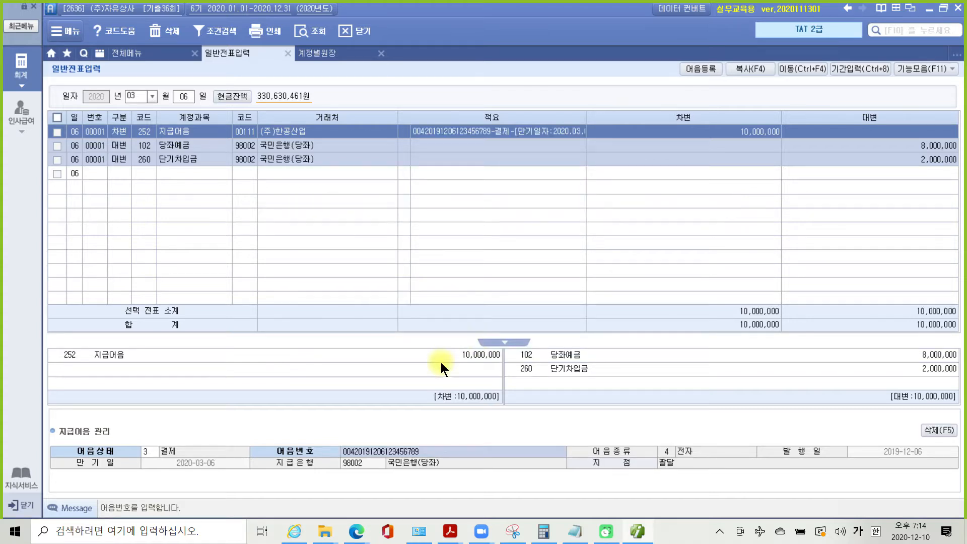
left_click_drag(135, 436, 214, 467)
mouse_move(335, 435)
left_mouse_down()
mouse_move(389, 463)
mouse_move(459, 464)
left_mouse_up()
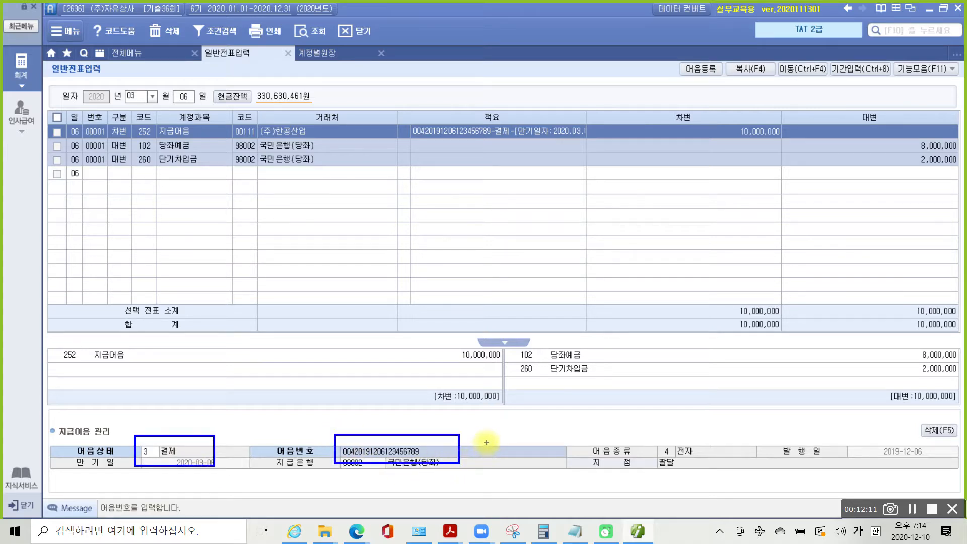
key("Escape")
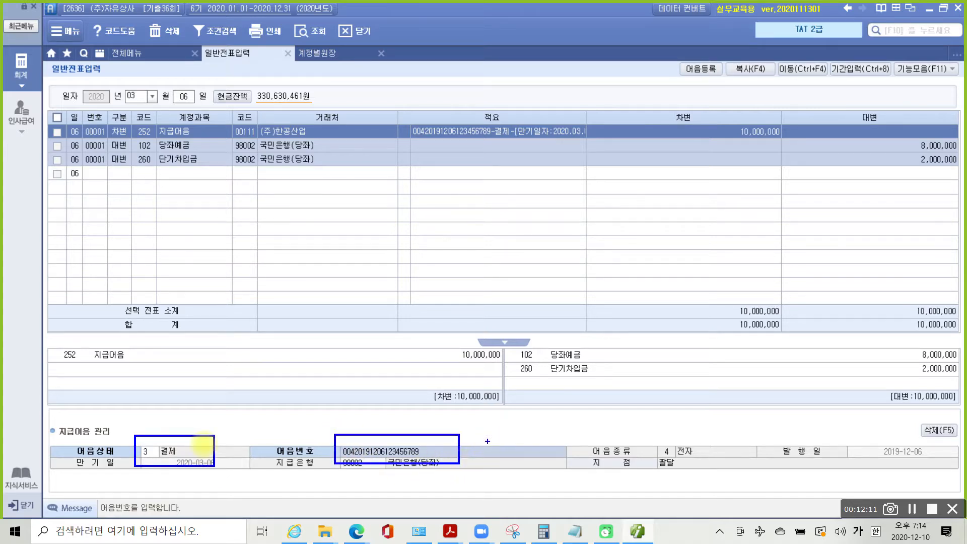
key("Return")
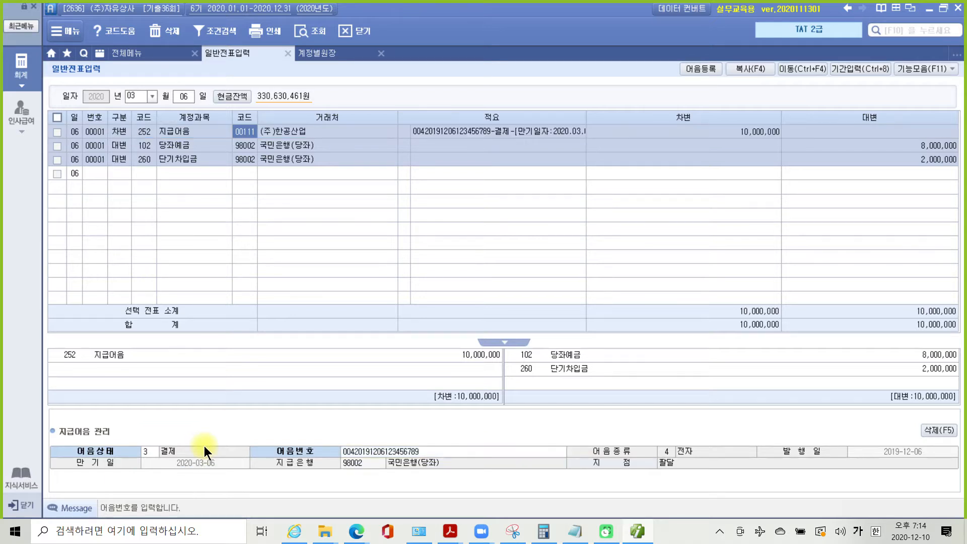
key("ctrl+2")
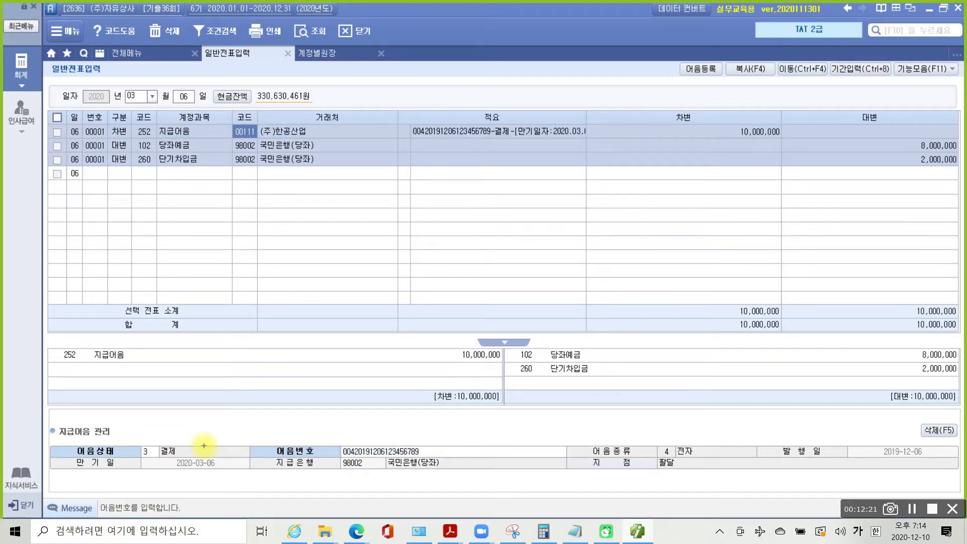
mouse_move(431, 103)
left_mouse_down()
mouse_move(569, 149)
mouse_move(445, 104)
left_mouse_up()
left_click_drag(383, 442, 436, 155)
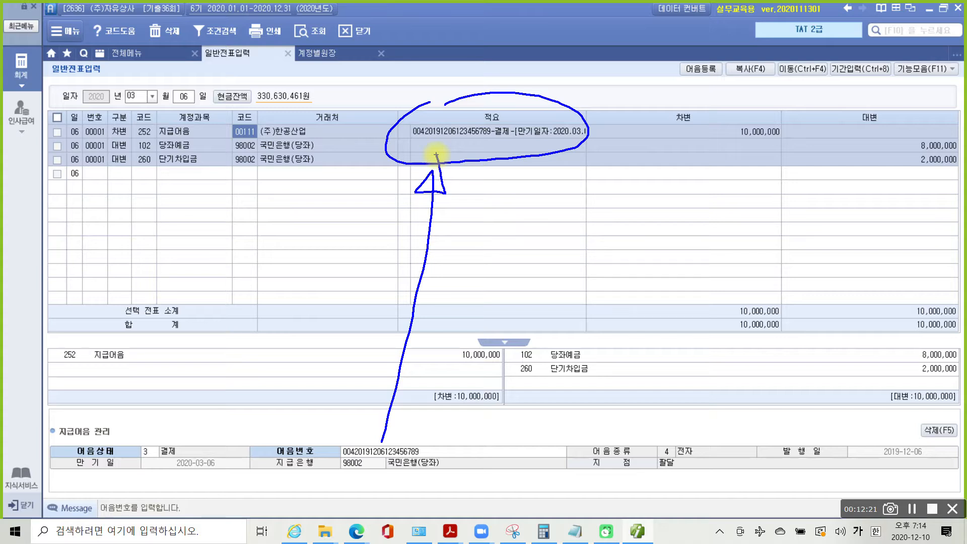
key("Escape")
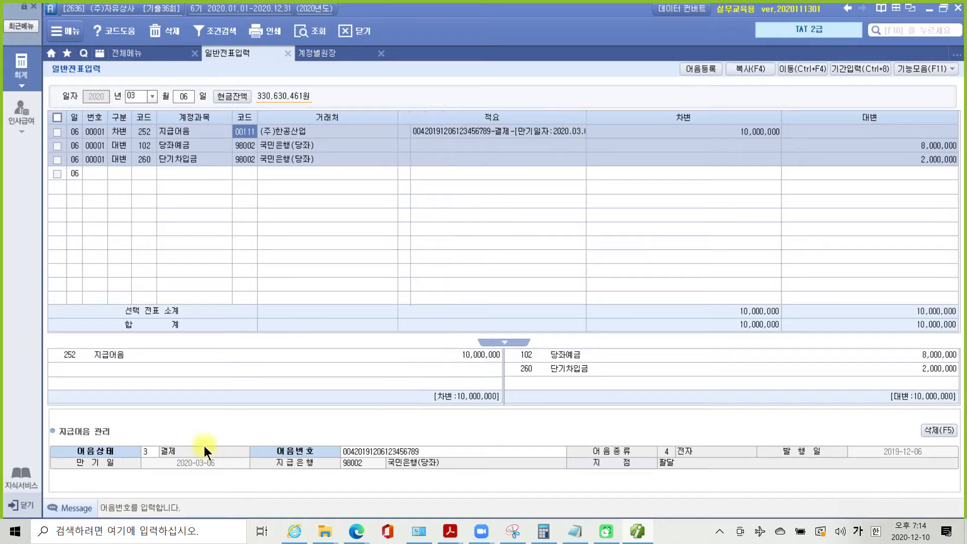
left_click(450, 532)
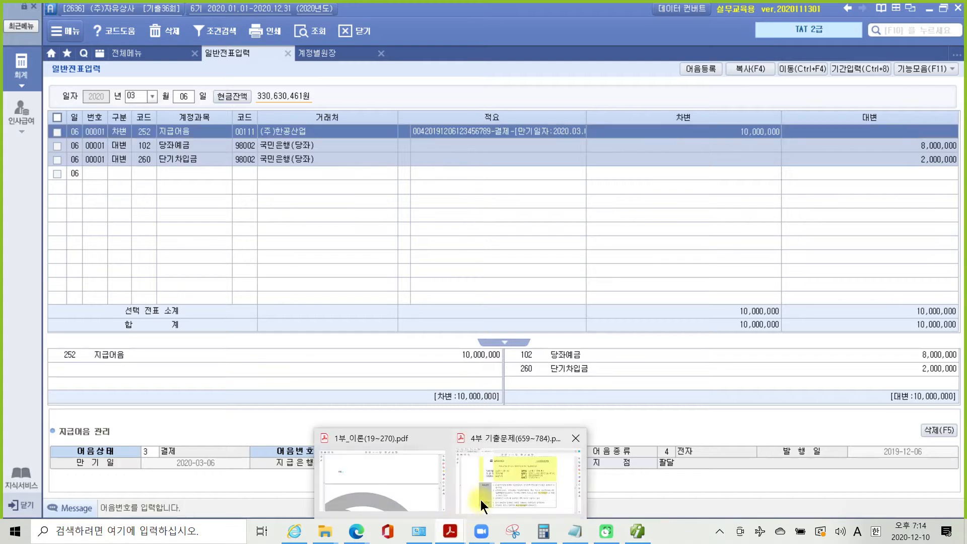
- In the past-exam PDF, highlight the 185,000 refund total on page 71
left_click(493, 483)
scroll(399, 335, "down", 10)
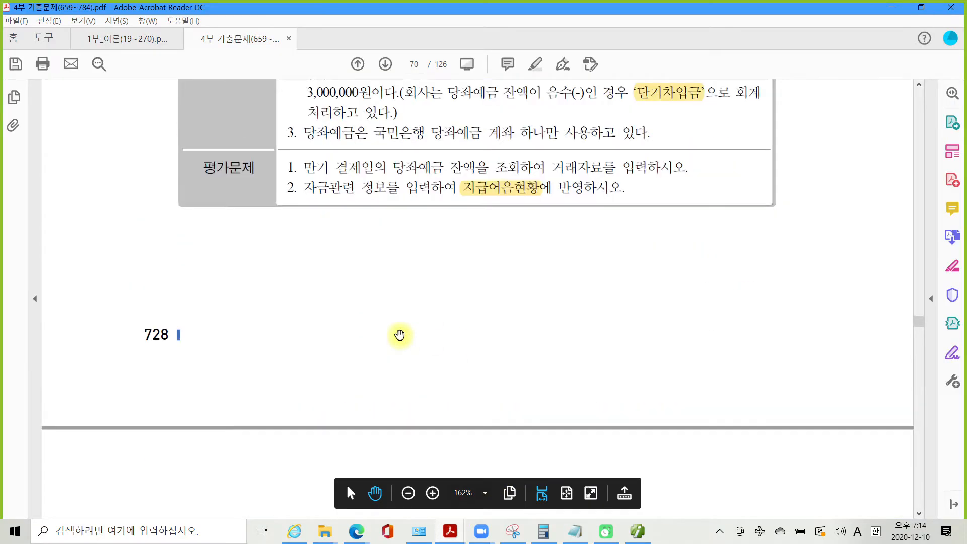
scroll(400, 335, "down", 8)
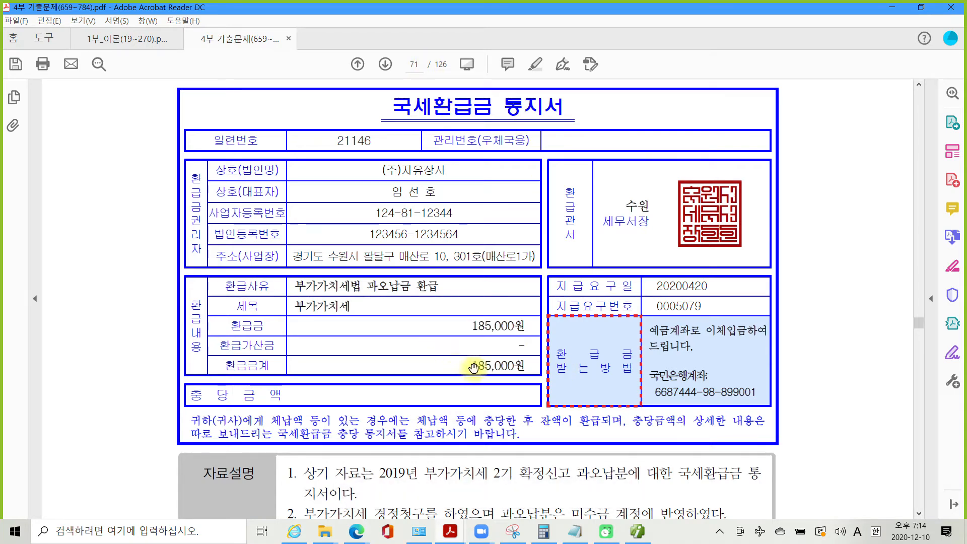
left_click_drag(474, 367, 515, 367)
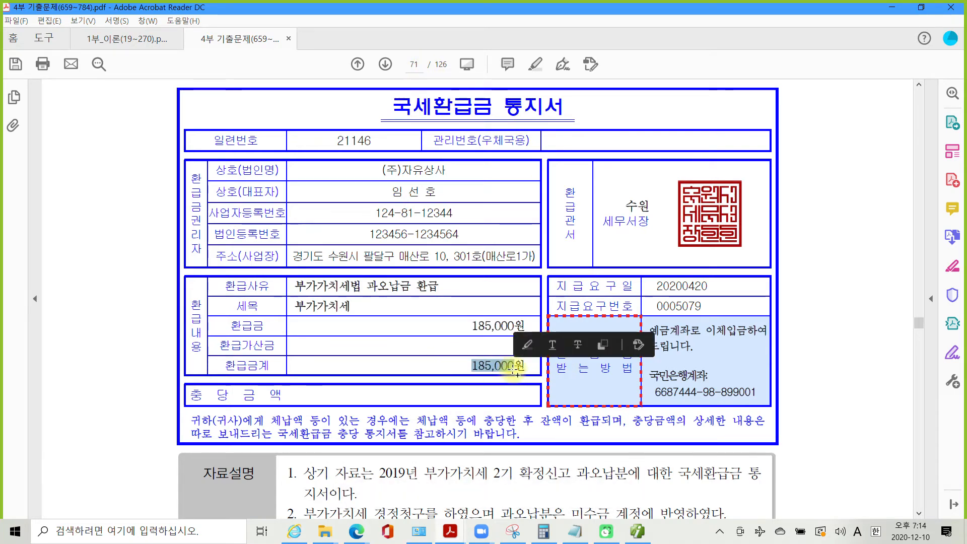
right_click(515, 378)
left_click(548, 405)
- Highlight the 미수금 sentence, the 국민은행 보통예금 deposit phrase and the date 4월 20일
scroll(316, 454, "down", 5)
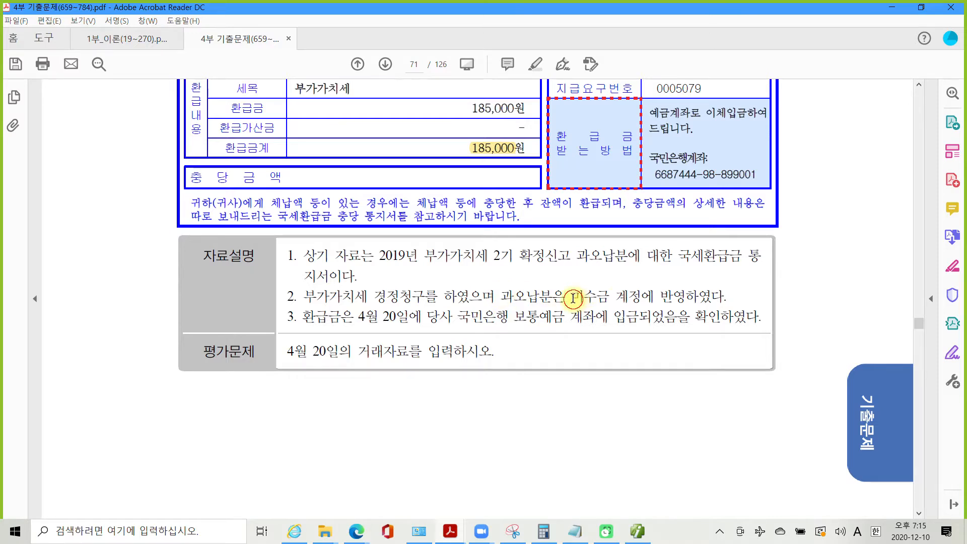
left_click_drag(572, 297, 674, 296)
right_click(674, 297)
left_click(702, 328)
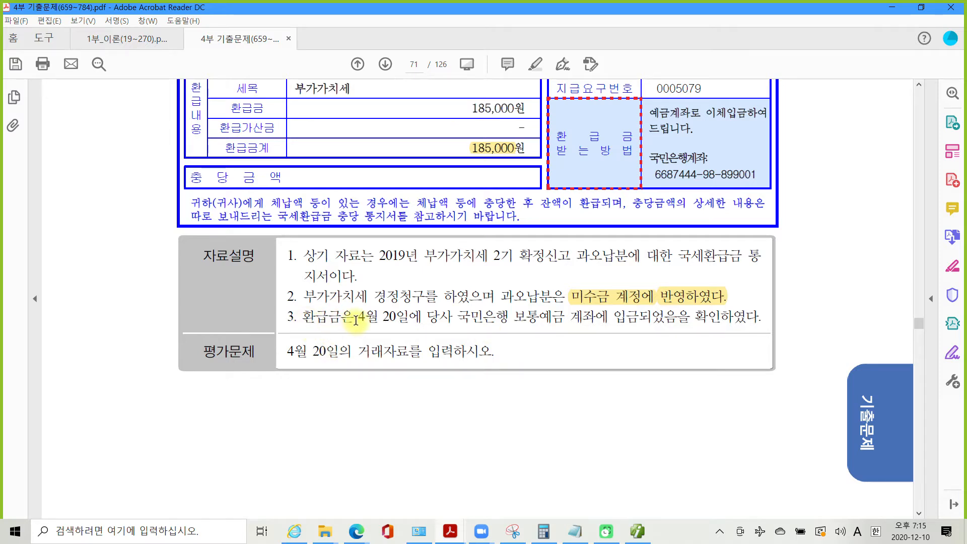
left_click_drag(457, 317, 643, 317)
right_click(642, 319)
left_click(685, 355)
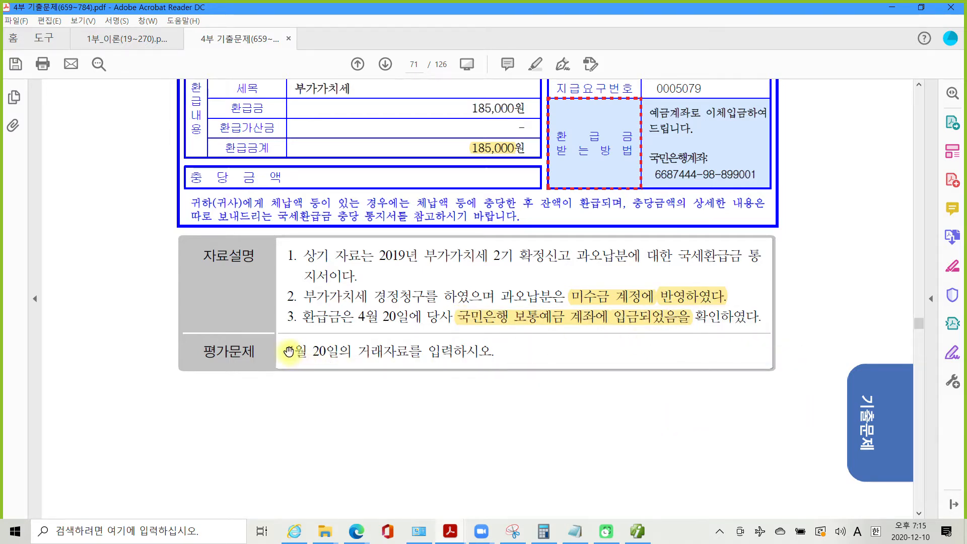
left_click_drag(287, 351, 315, 352)
right_click(315, 351)
left_click(347, 386)
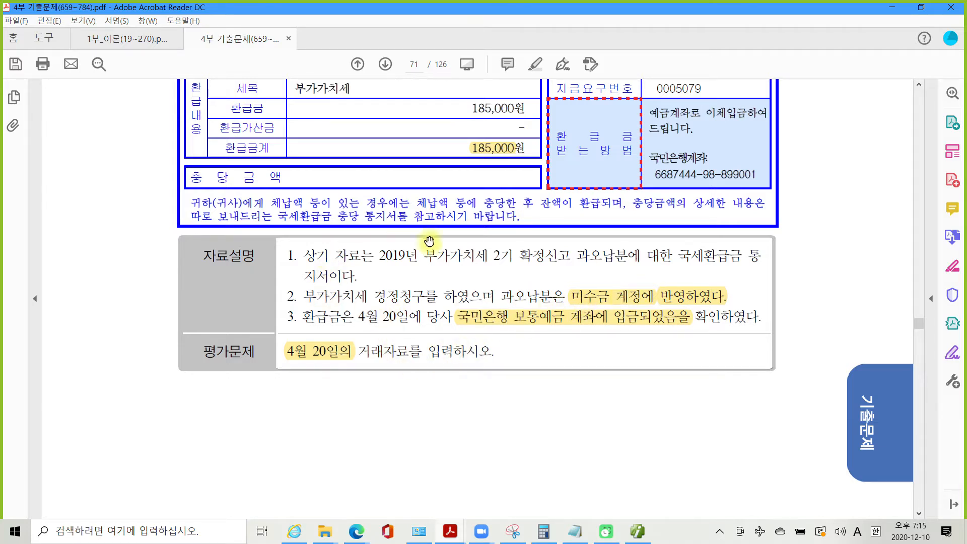
- Annotate 미수금 as credit and underline 보통예금 with the pen, then clear the marks
scroll(459, 348, "up", 1)
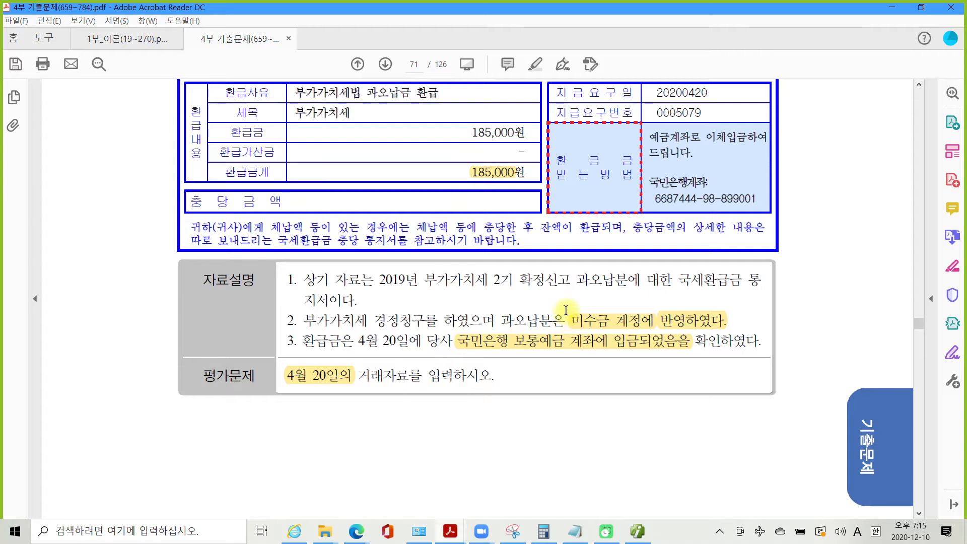
left_click_drag(567, 309, 616, 328)
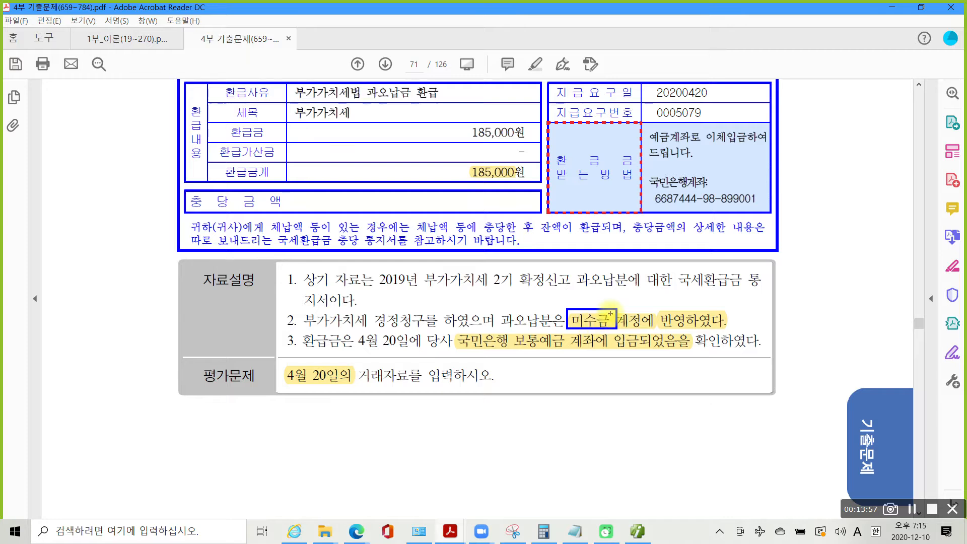
left_click_drag(605, 292, 625, 303)
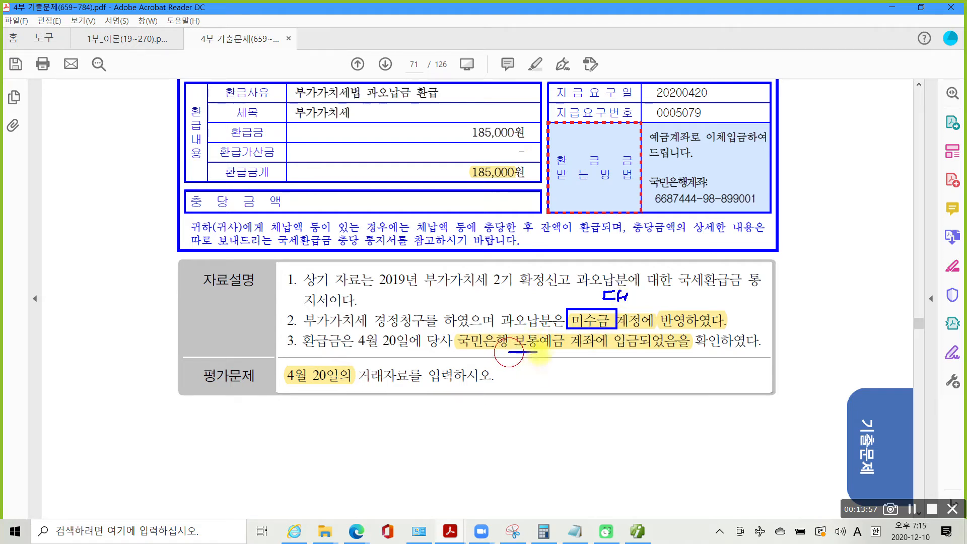
mouse_move(553, 352)
left_mouse_down()
mouse_move(509, 352)
mouse_move(525, 375)
mouse_move(542, 369)
left_mouse_up()
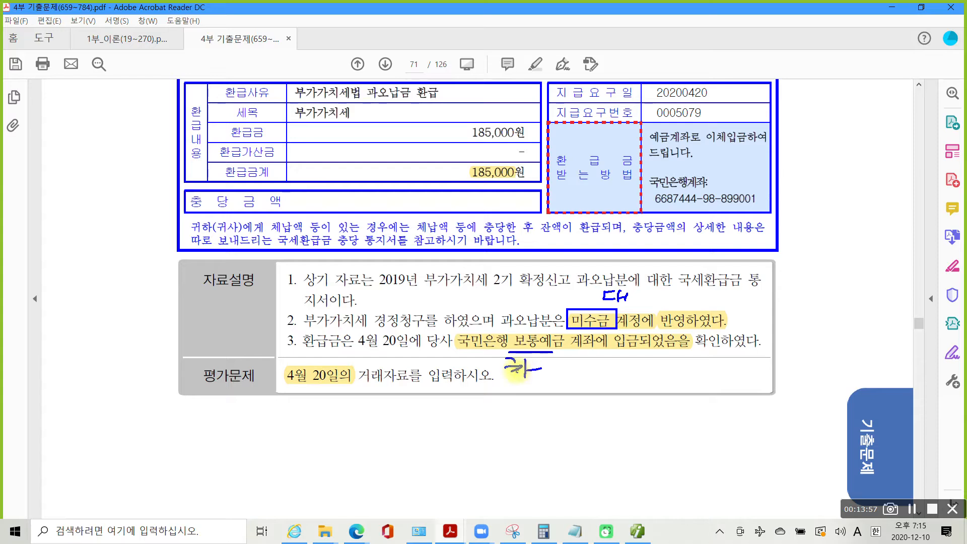
key("Escape")
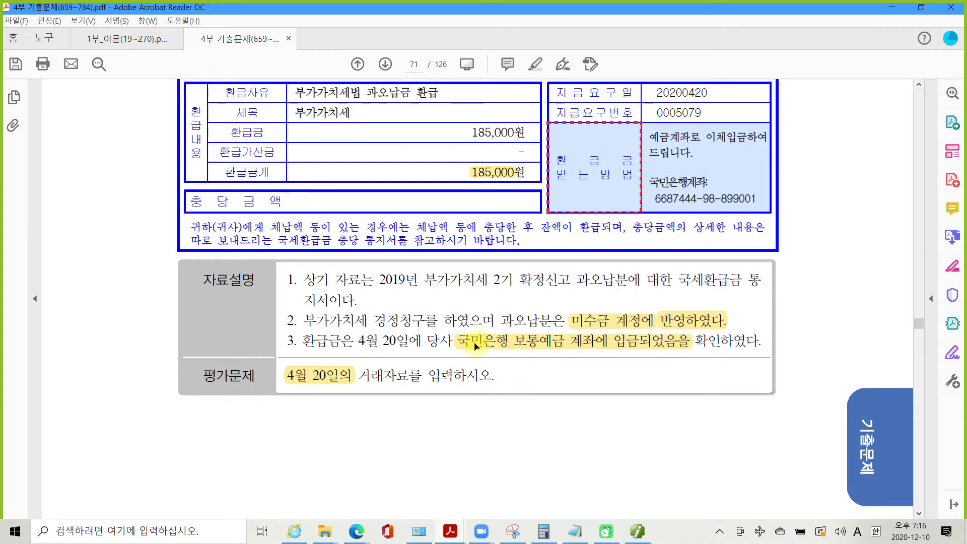
left_click(638, 531)
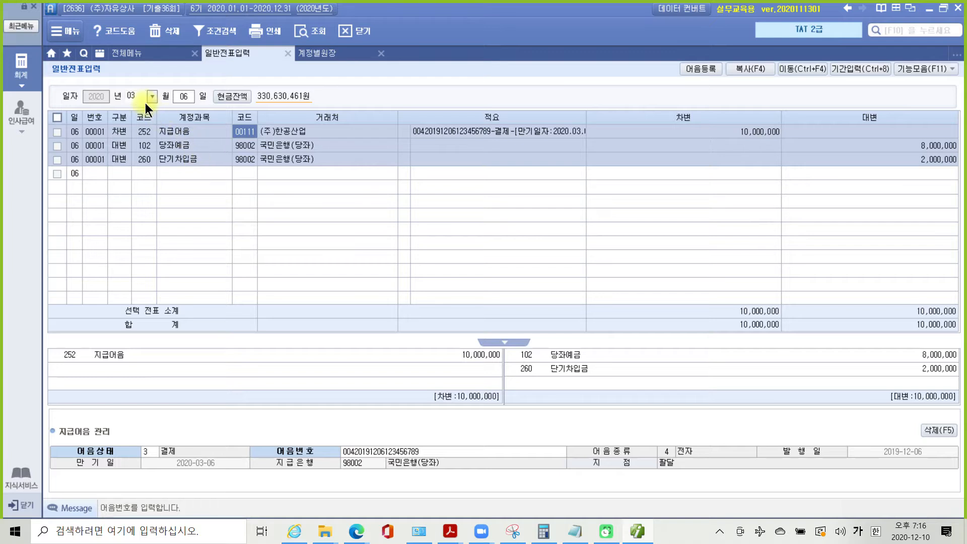
- Enter an April 20 debit line: 103 보통예금, partner 국민은행(보통), 185,000
scroll(145, 101, "down", 1)
type("20")
key("Return")
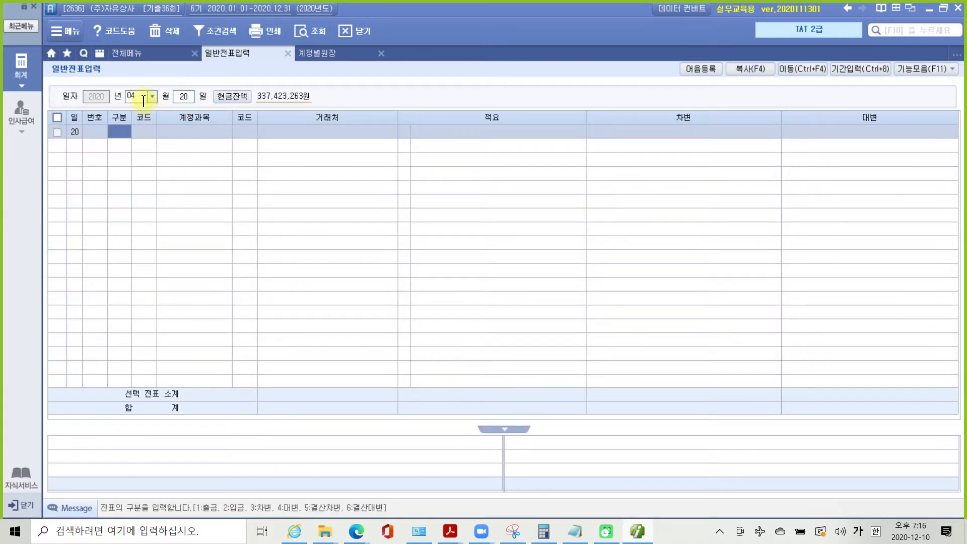
type("3")
key("Return")
type("10")
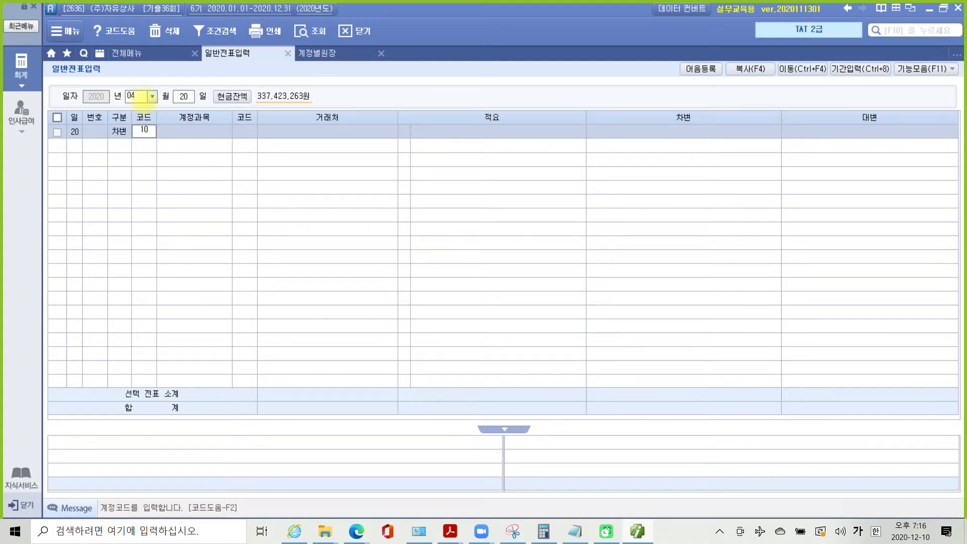
type("3")
key("Return")
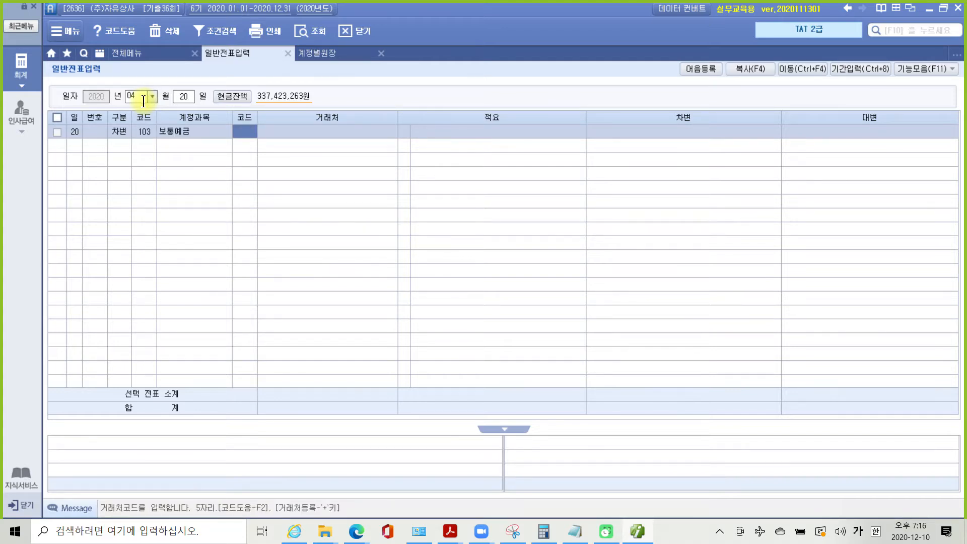
type("국민")
key("Return")
key("Return")
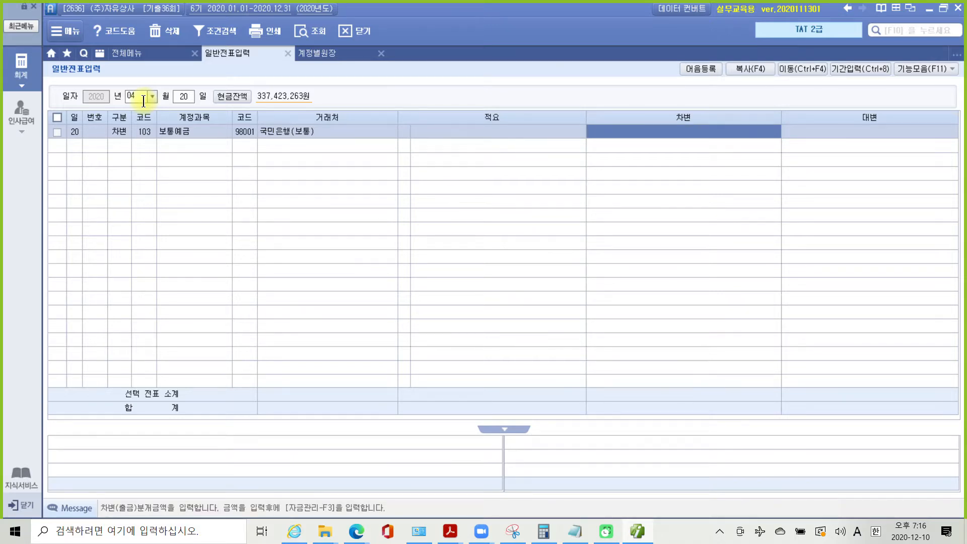
type("1850000")
key("Return")
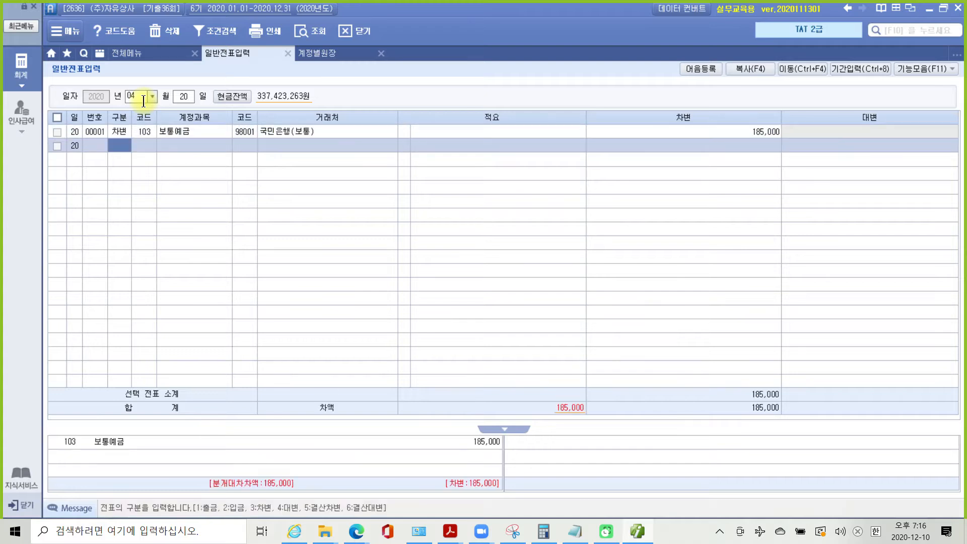
- Add a credit line with account 120 미수금
type("4")
key("Return")
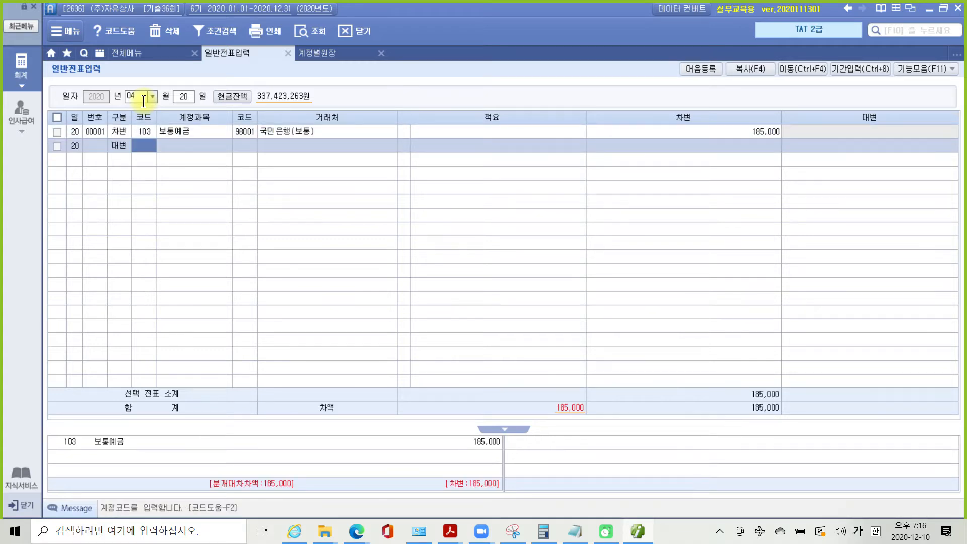
type("미수")
key("Return")
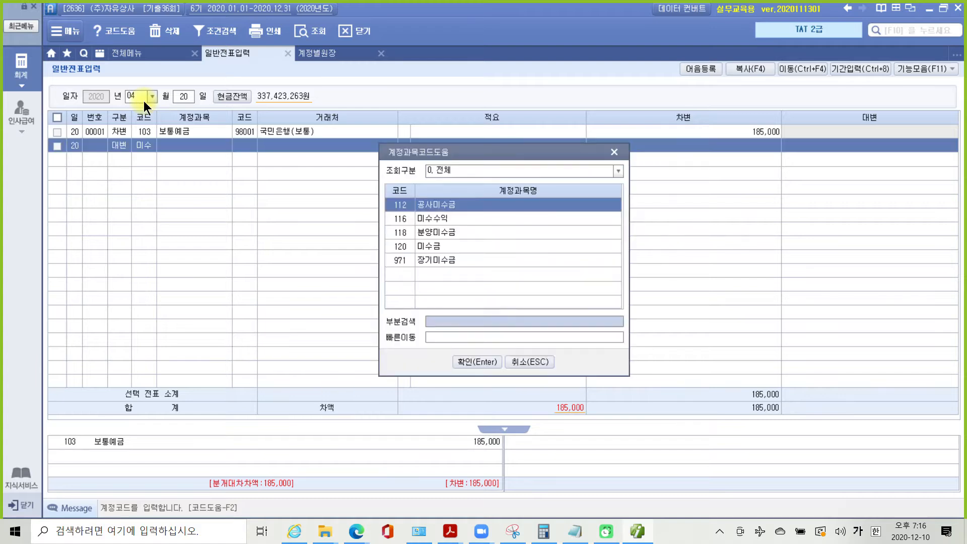
key("Down")
key("Down")
key("Down")
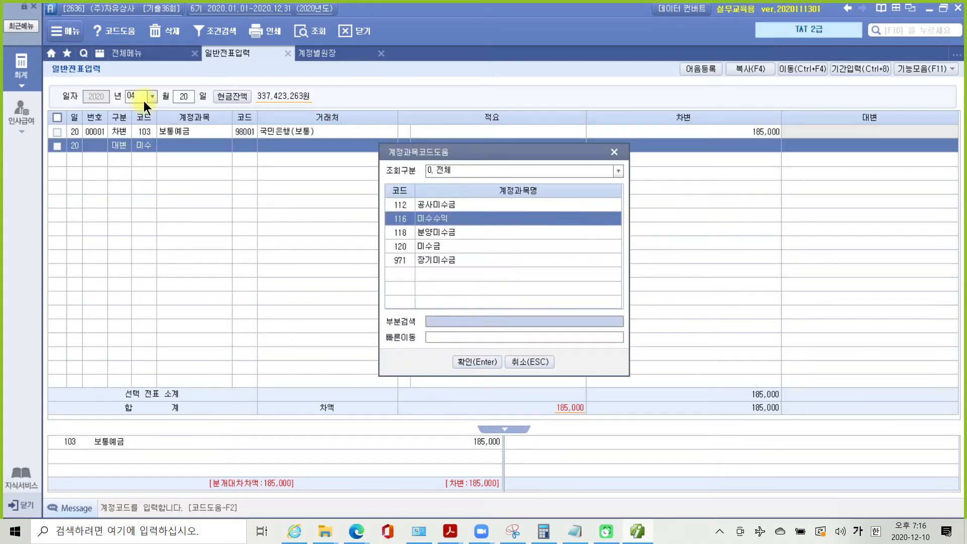
key("Return")
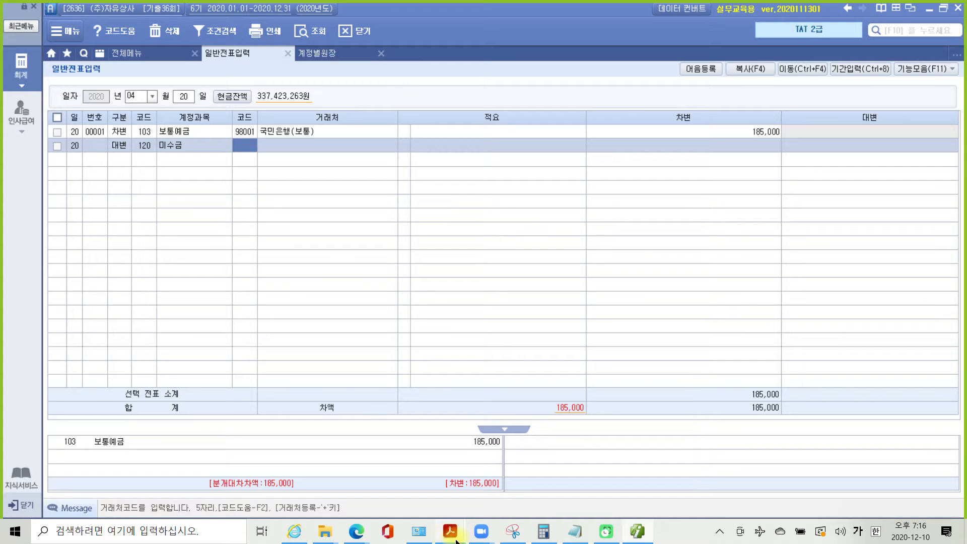
- Check the exam PDF for the issuing tax office, 수원 세무서장
mouse_move(454, 534)
left_click(477, 516)
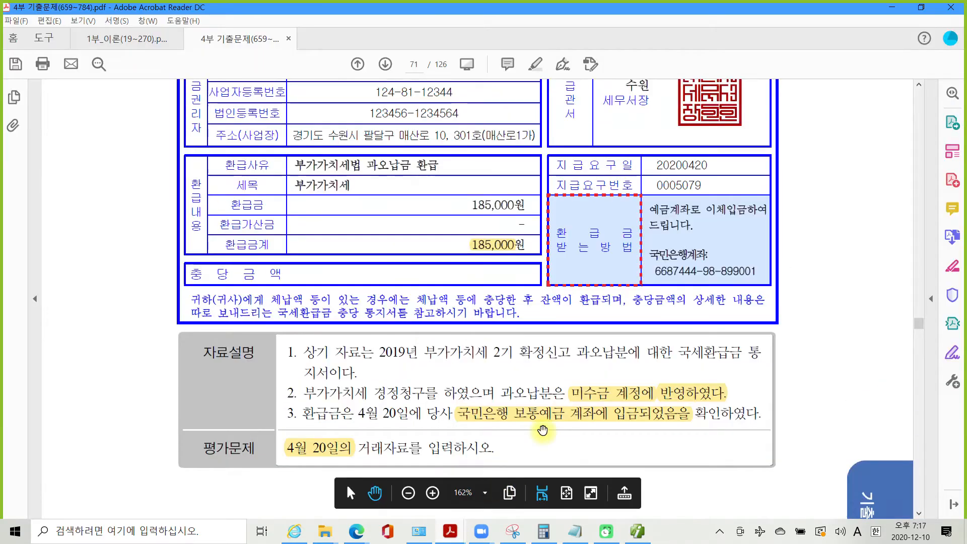
scroll(543, 430, "up", 3)
mouse_move(655, 242)
left_mouse_down()
mouse_move(668, 212)
mouse_move(626, 280)
left_mouse_up()
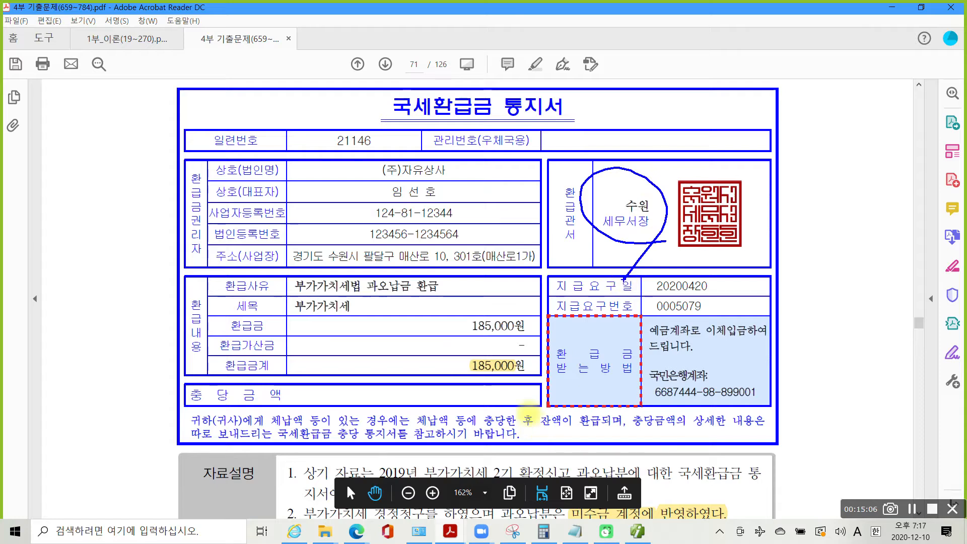
scroll(620, 471, "down", 3)
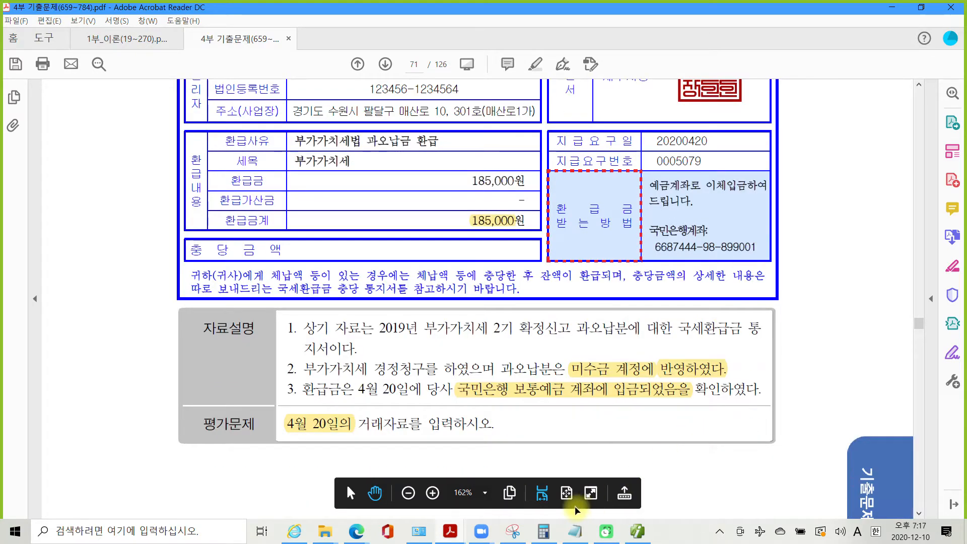
left_click(637, 531)
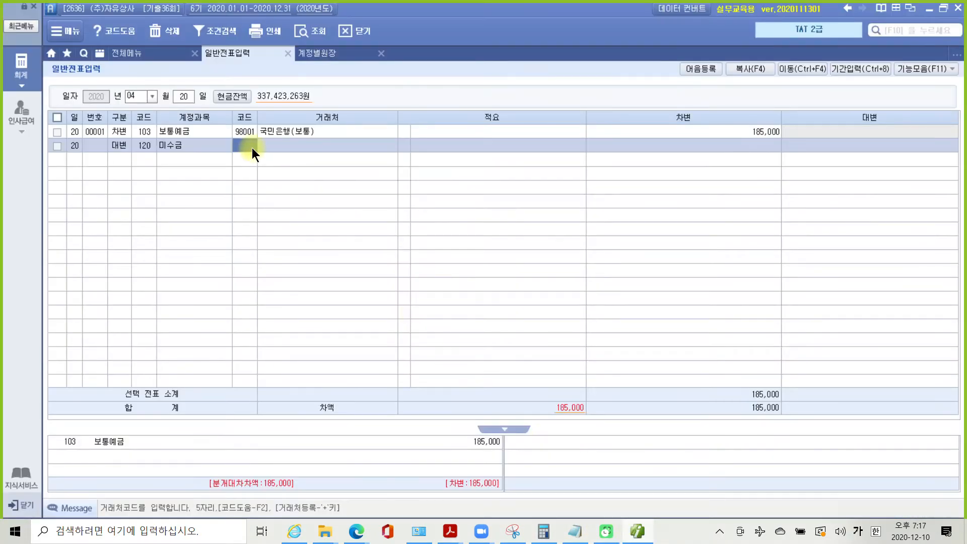
- Set the 미수금 credit line's partner to 01101 수원세무서 with amount 185,000
type("01101")
key("Return")
key("Return")
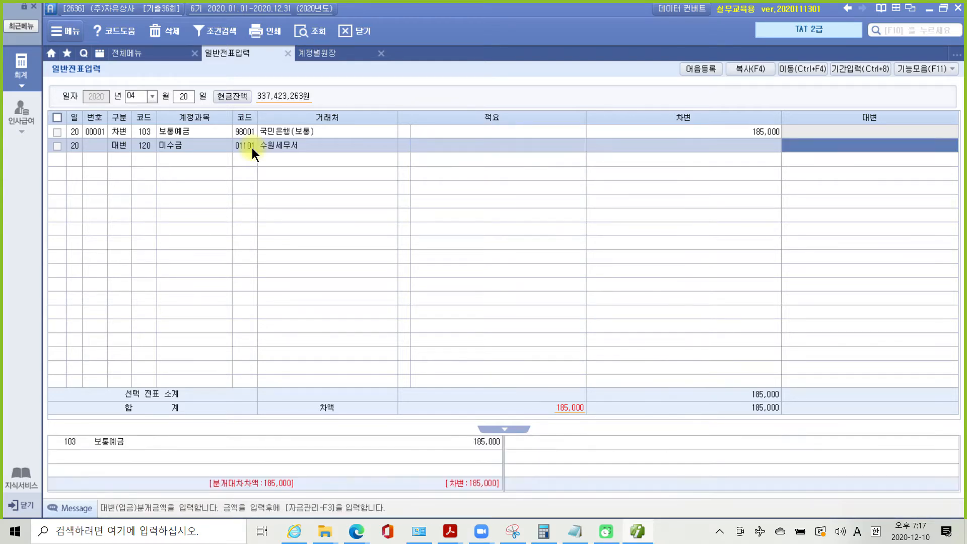
type("1850000")
key("Return")
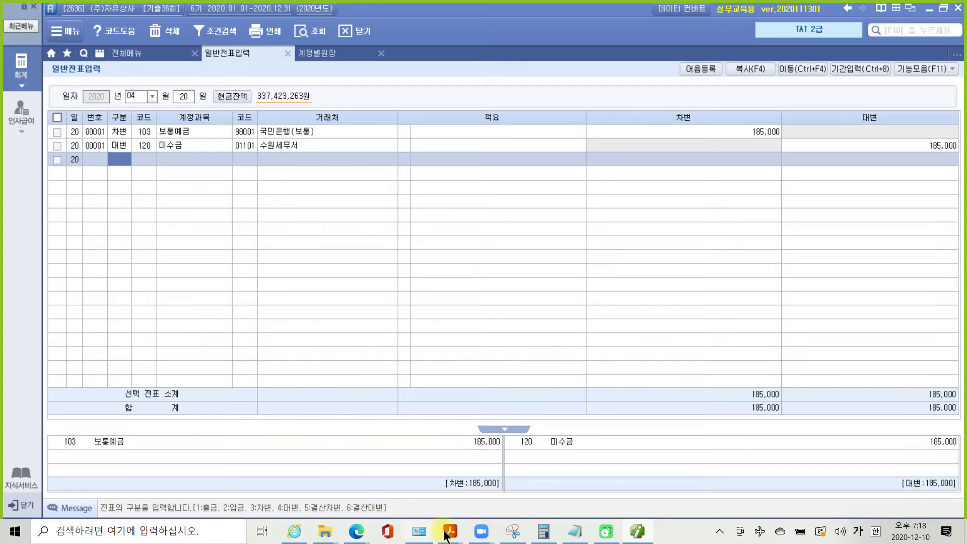
mouse_move(456, 520)
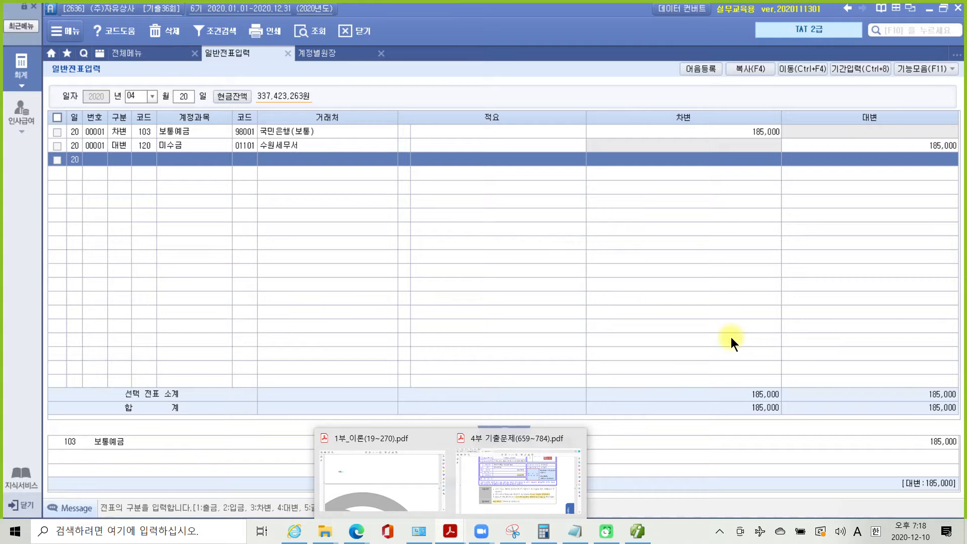
- Scroll the exam PDF to page 72's 실용신안권 sale materials and 평가문제 box
left_click(512, 487)
scroll(555, 410, "down", 15)
scroll(554, 410, "down", 10)
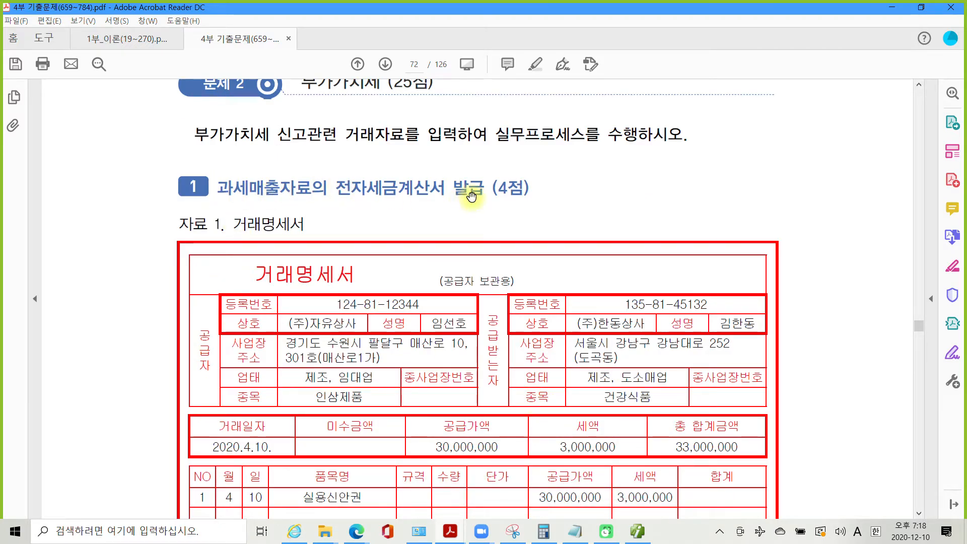
scroll(330, 324, "down", 3)
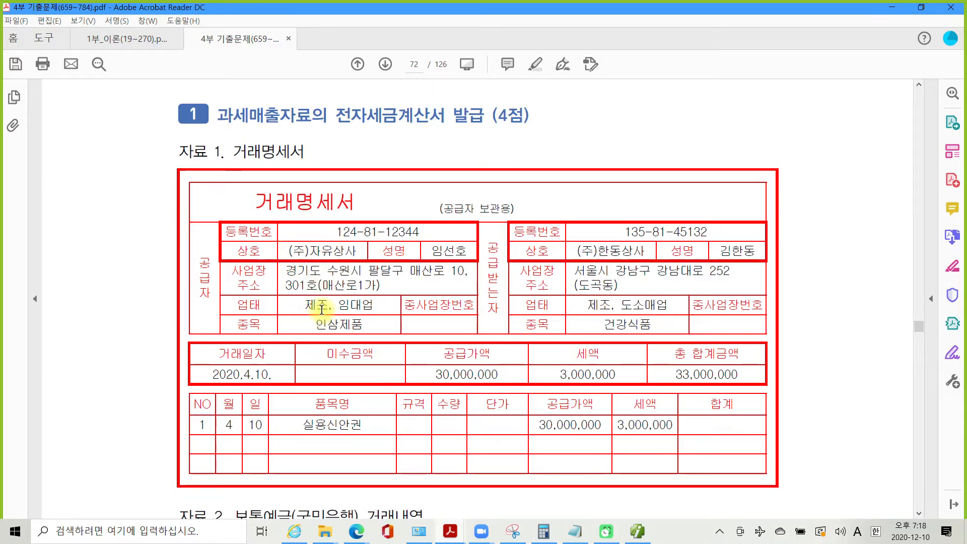
scroll(318, 311, "down", 11)
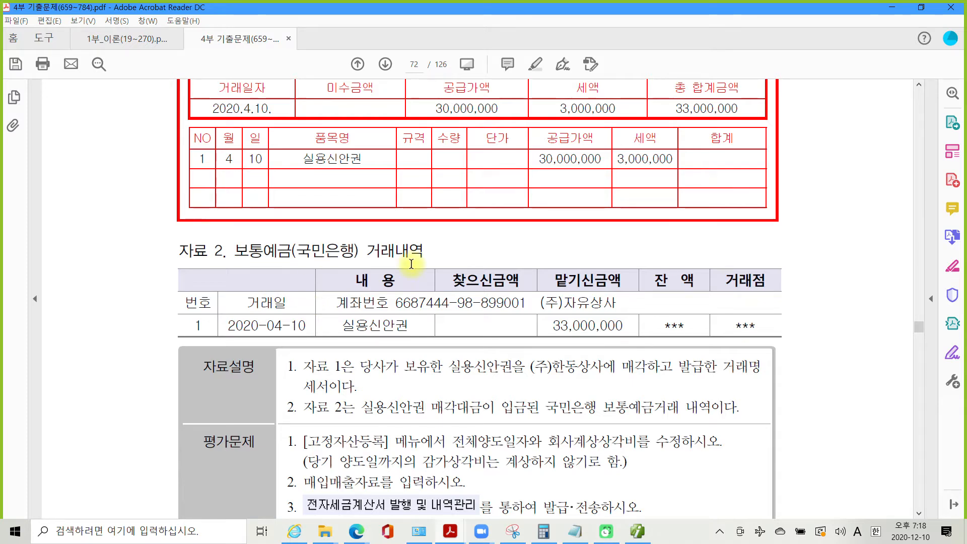
scroll(423, 378, "down", 1)
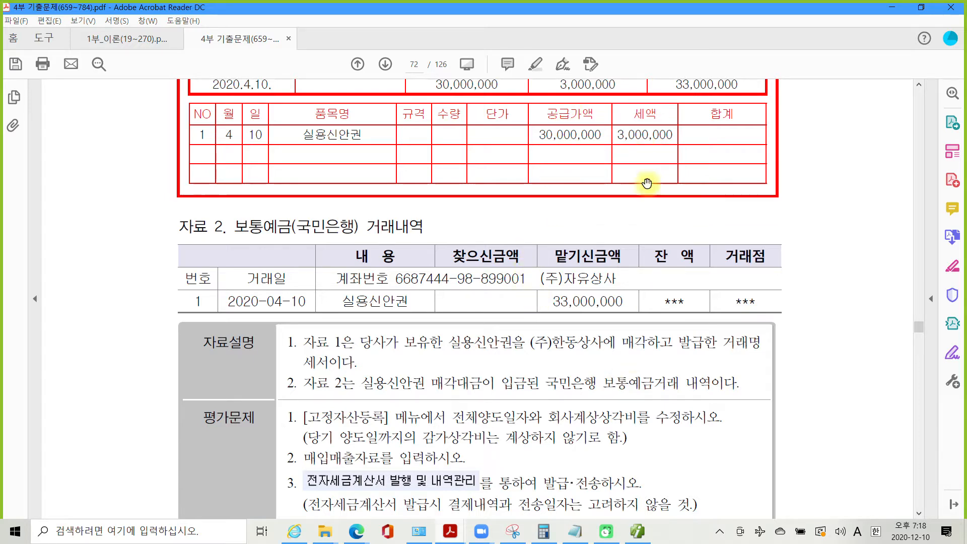
scroll(503, 317, "down", 3)
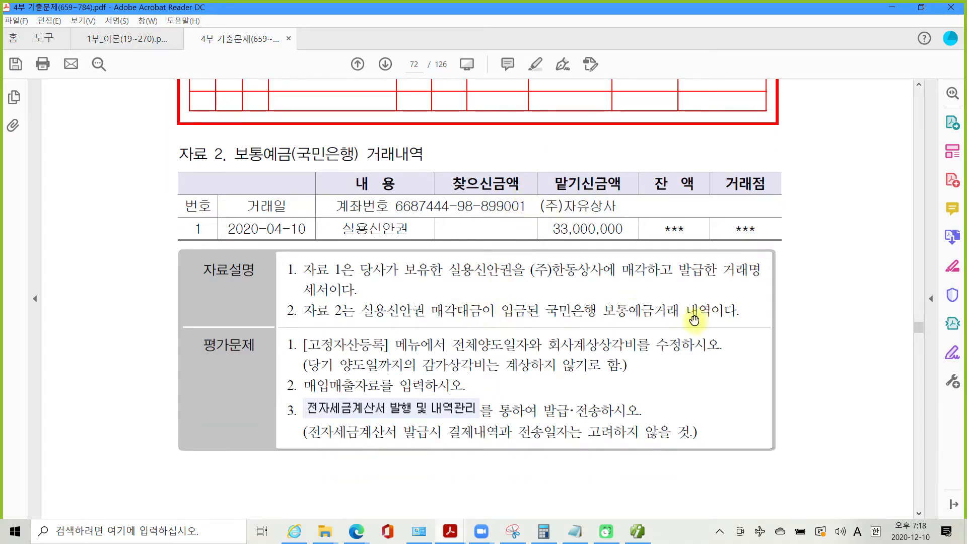
scroll(695, 317, "down", 2)
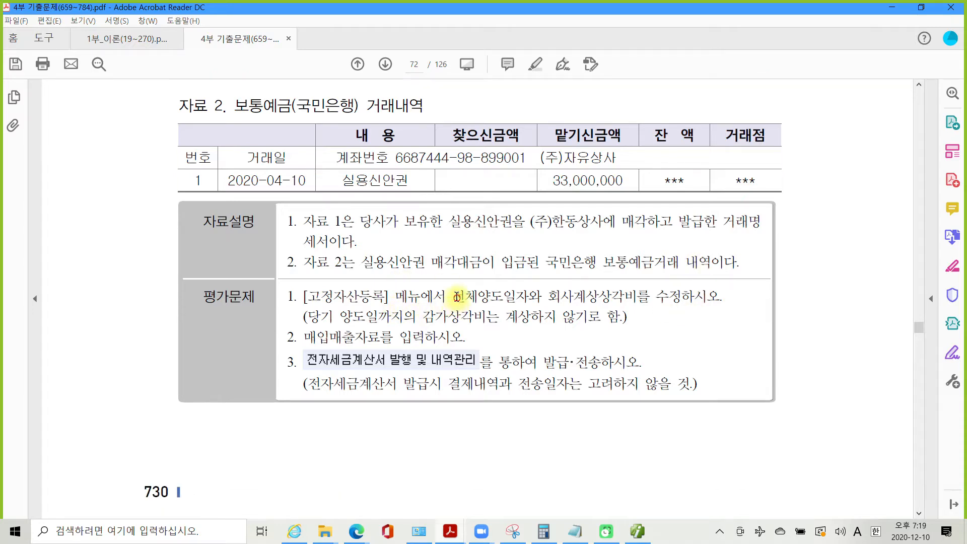
- Highlight the phrases 전체양도일자와 and 회사계상상각비를 수정하시오. in yellow
left_click_drag(453, 296, 542, 298)
right_click(493, 299)
left_click(542, 335)
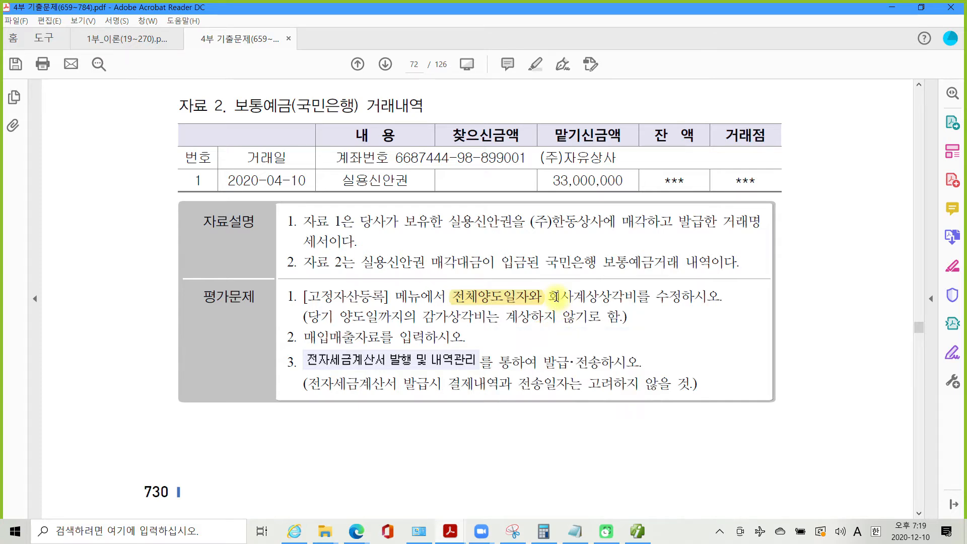
left_click_drag(547, 298, 695, 301)
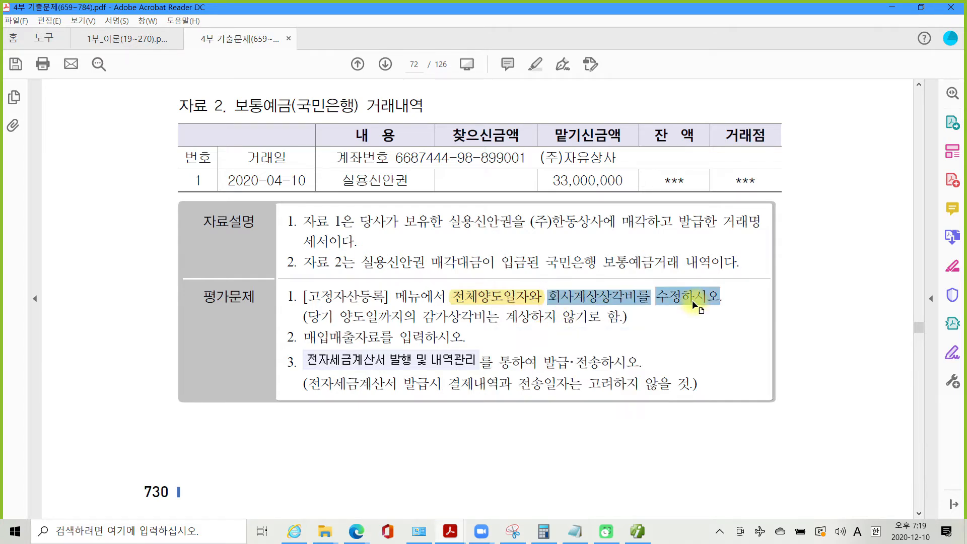
right_click(695, 301)
left_click(715, 337)
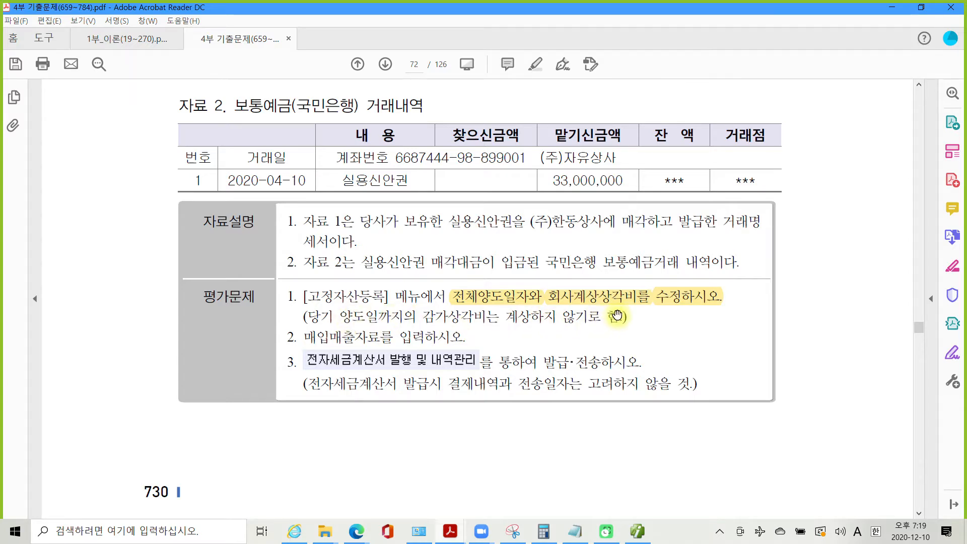
- Highlight the parenthetical depreciation note, then switch back to 더존 Smart A
left_click_drag(618, 317, 307, 316)
right_click(359, 321)
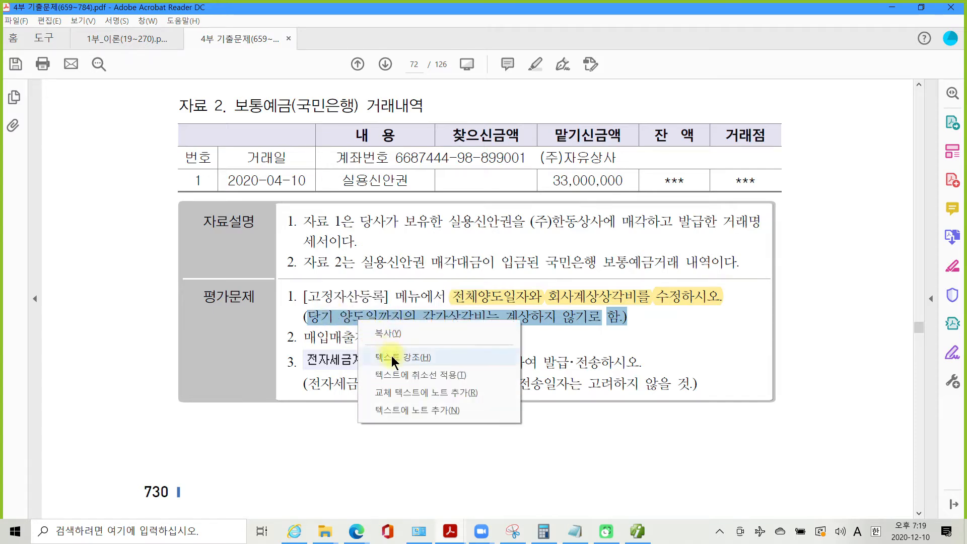
left_click(392, 359)
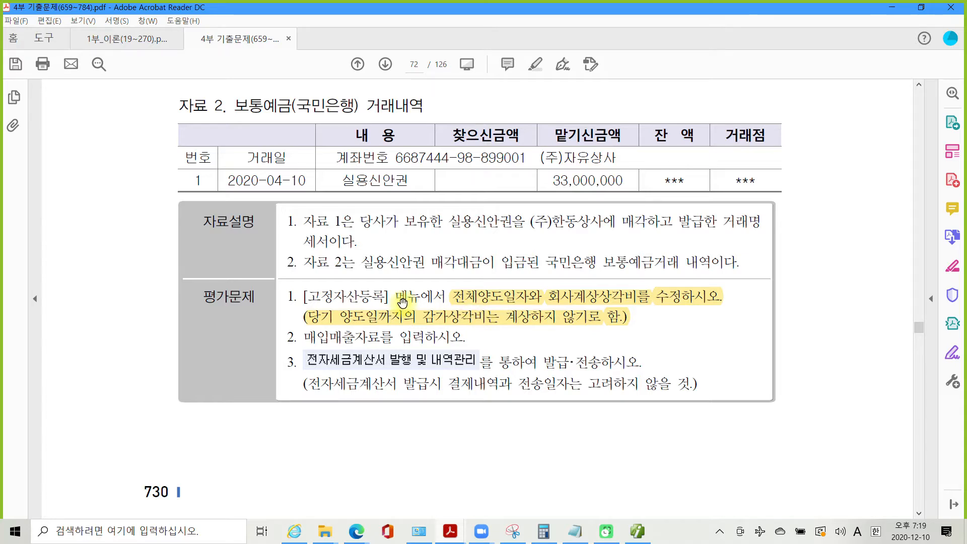
mouse_move(574, 492)
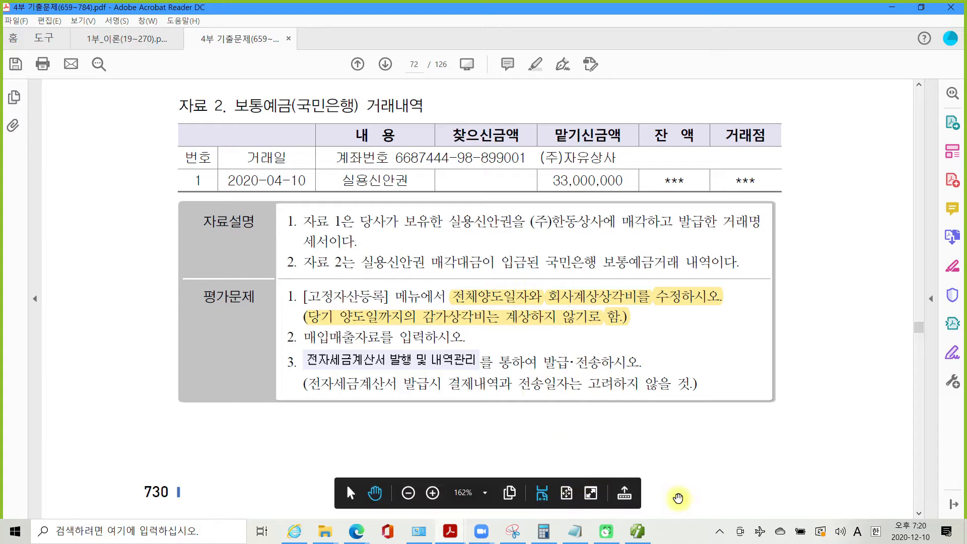
left_click(637, 532)
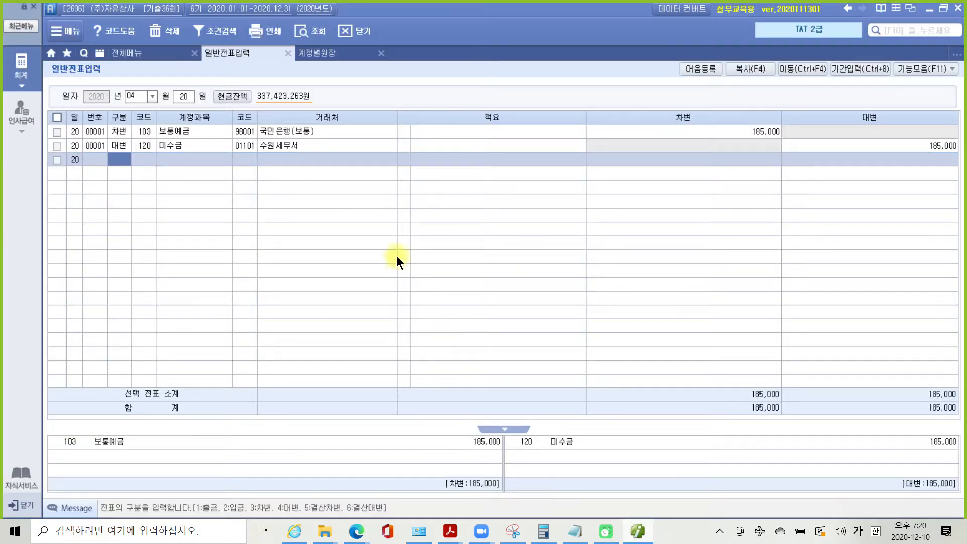
- Open 고정자산등록, load all assets and select the 실용신안권 asset
left_click(141, 54)
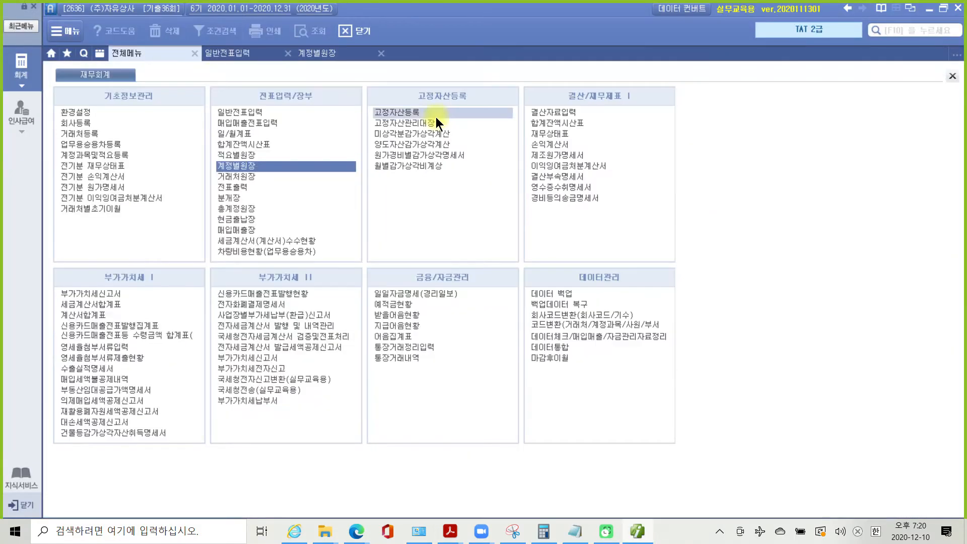
left_click(387, 110)
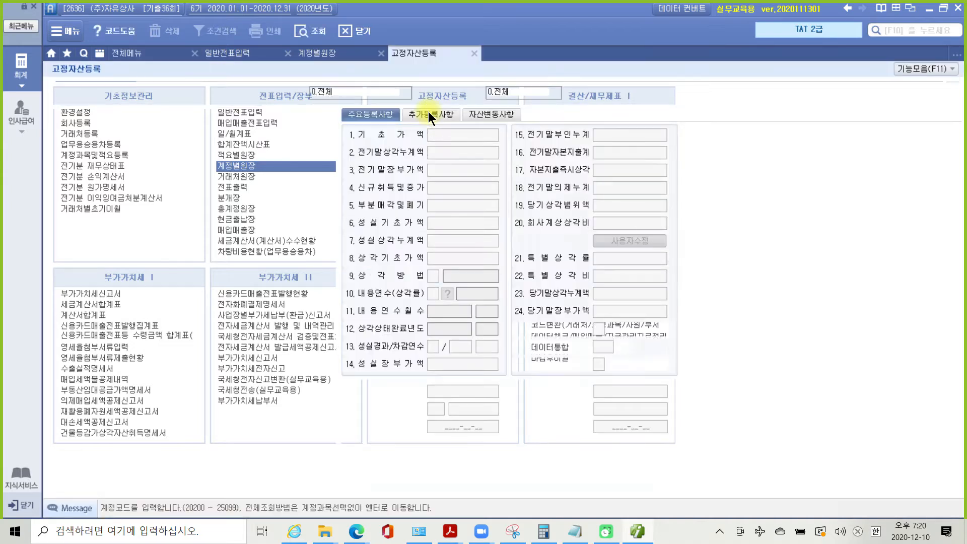
key("Return")
key("Return")
key("Return")
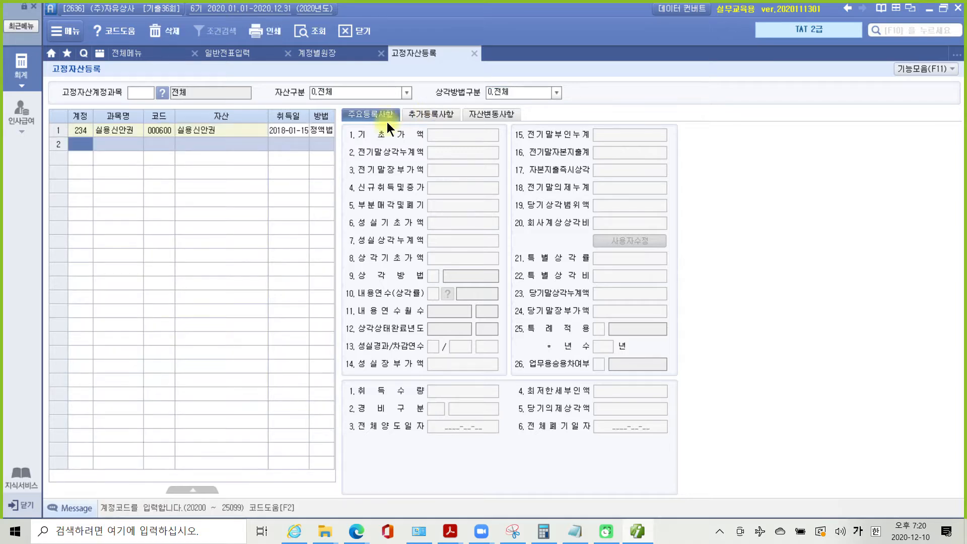
left_click(82, 134)
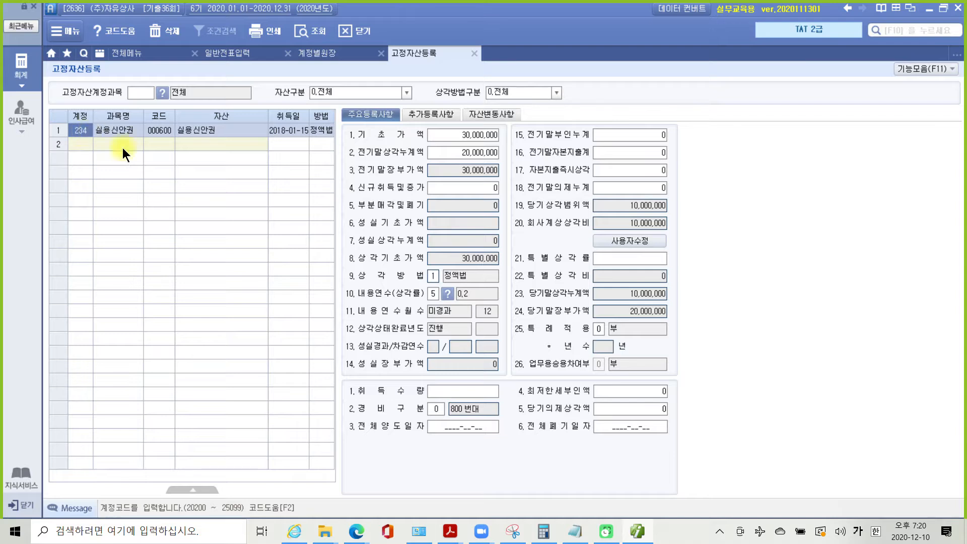
- Point out the 10,000,000 회사계상상각비 and empty 전체양도일자, then return to 주요등록사항
left_click_drag(516, 211, 726, 235)
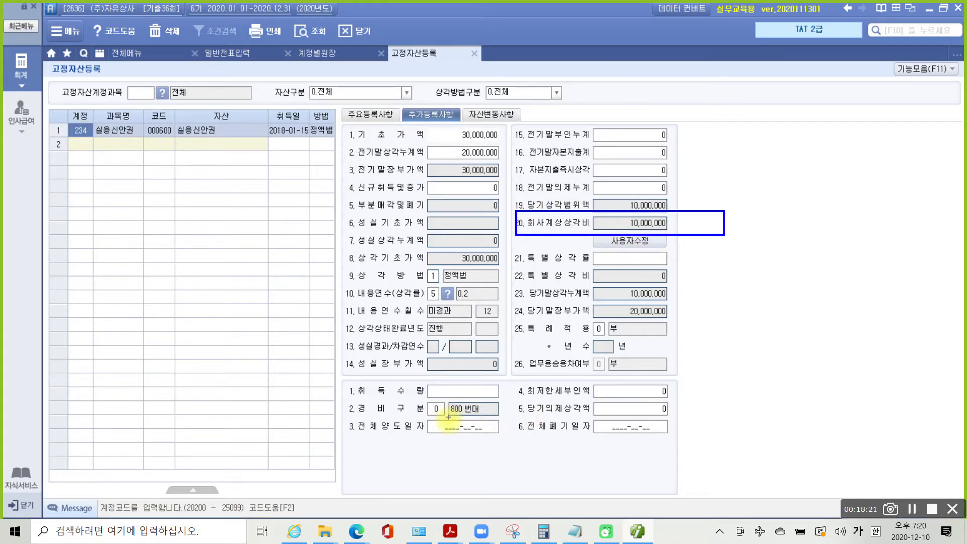
left_click_drag(334, 411, 508, 458)
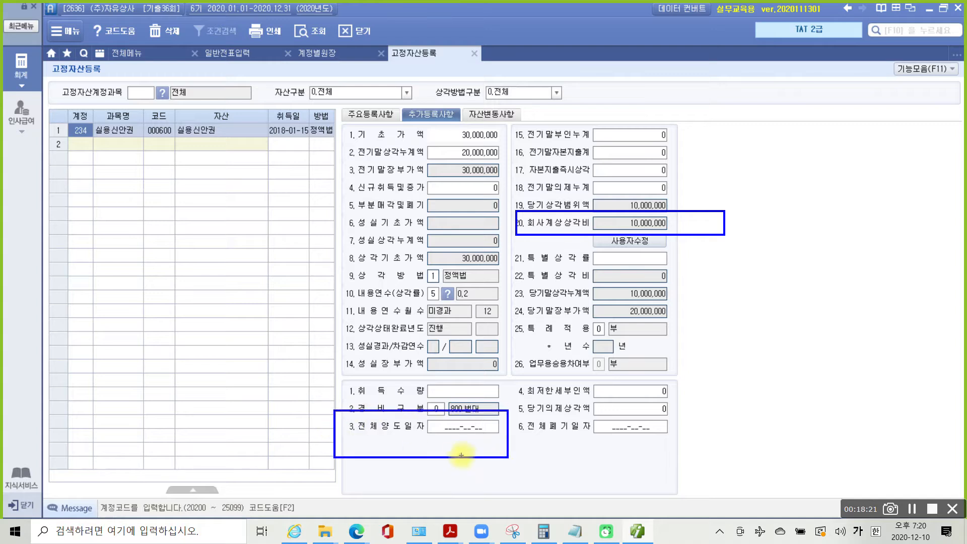
left_click_drag(713, 281, 687, 226)
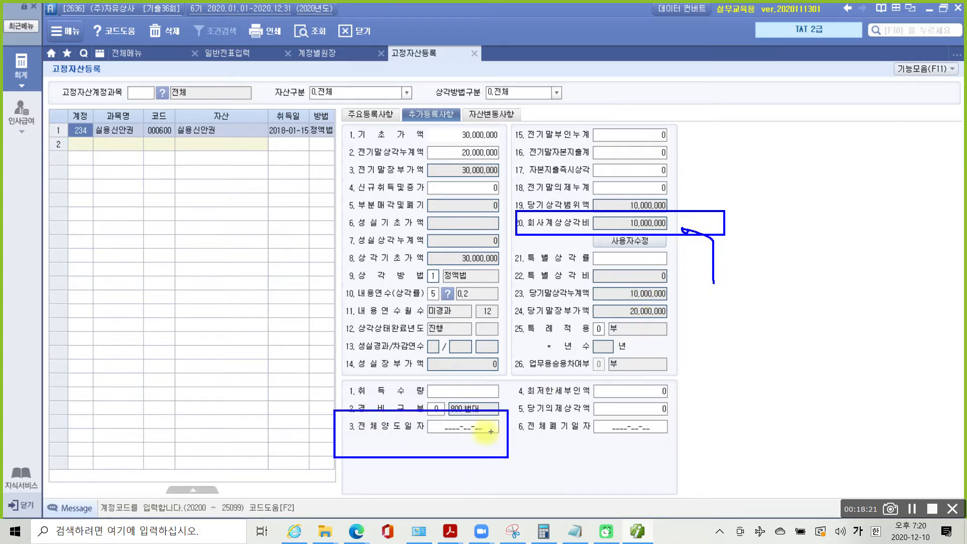
mouse_move(478, 411)
left_mouse_down()
mouse_move(418, 428)
mouse_move(504, 446)
mouse_move(409, 388)
left_mouse_up()
key("Escape")
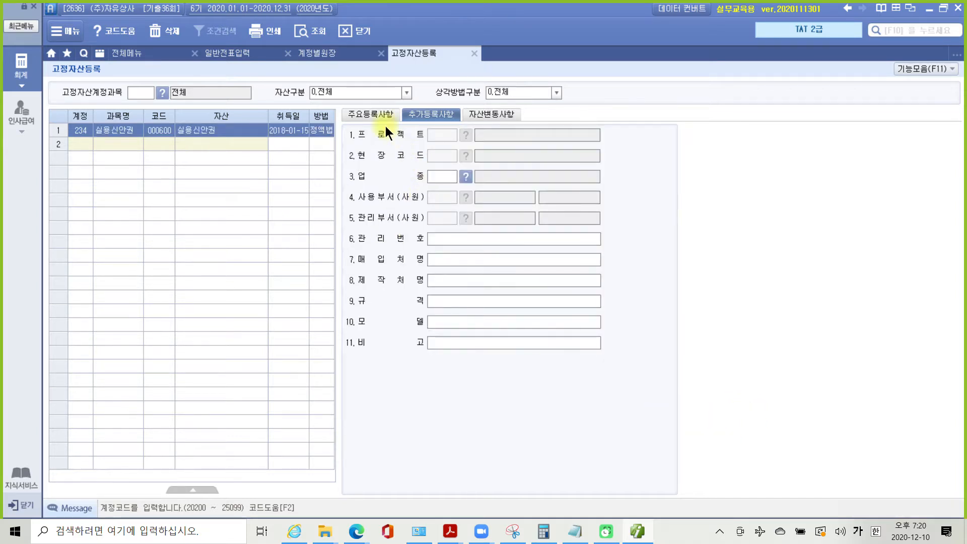
left_click(385, 126)
left_click(440, 429)
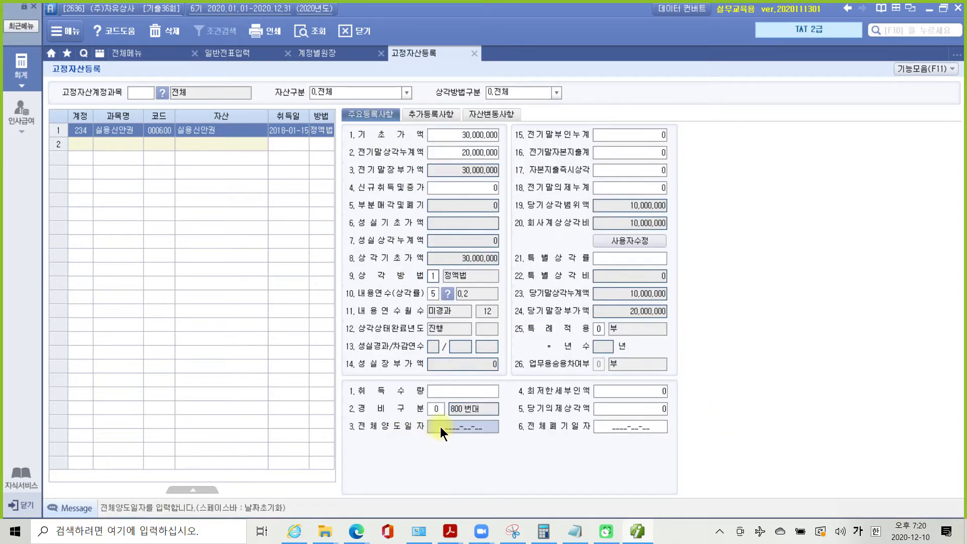
- Set the 전체양도일자 to 2020-04-10
type("202")
type("0-04-10")
key("Return")
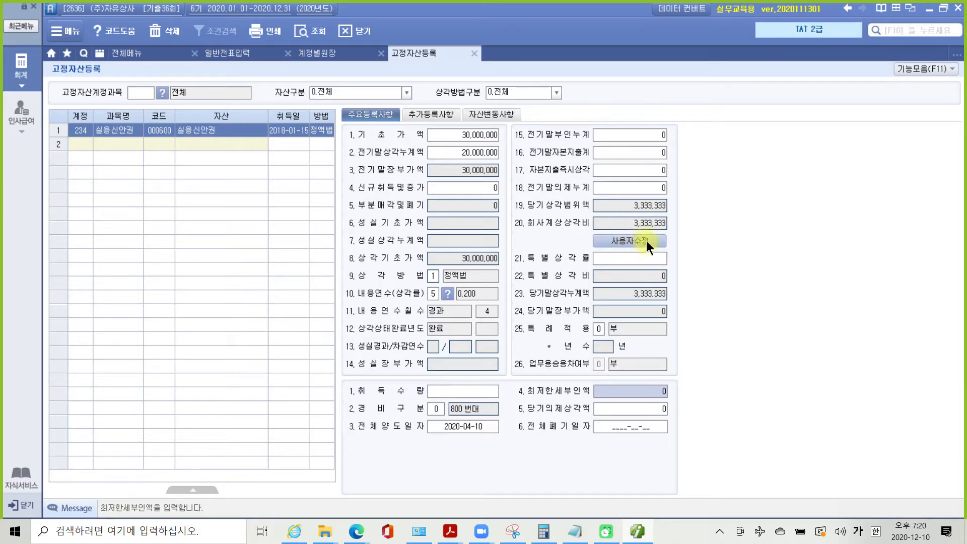
- Unlock 사용자수정 and change 회사계상상각비 to 0
left_click(646, 241)
left_click(648, 222)
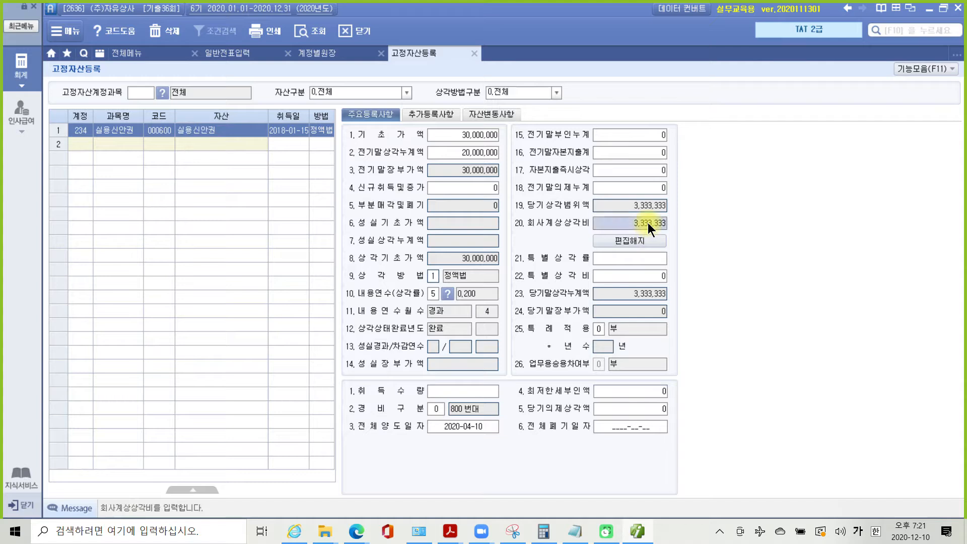
key("BackSpace")
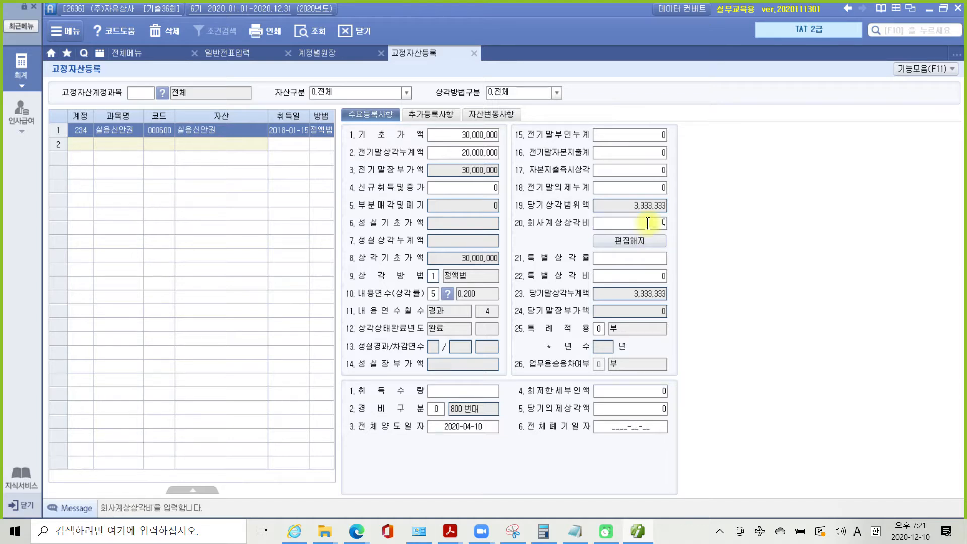
key("Return")
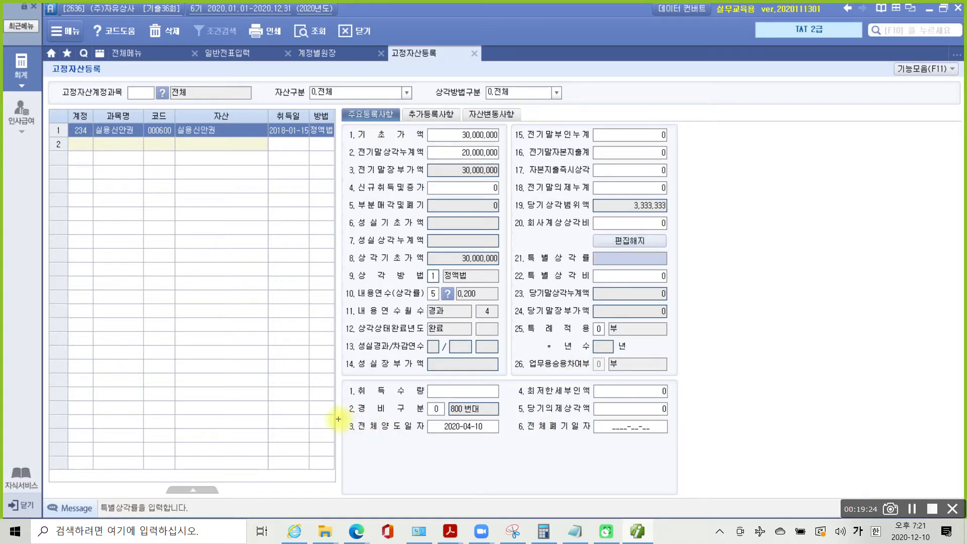
left_click_drag(338, 419, 527, 440)
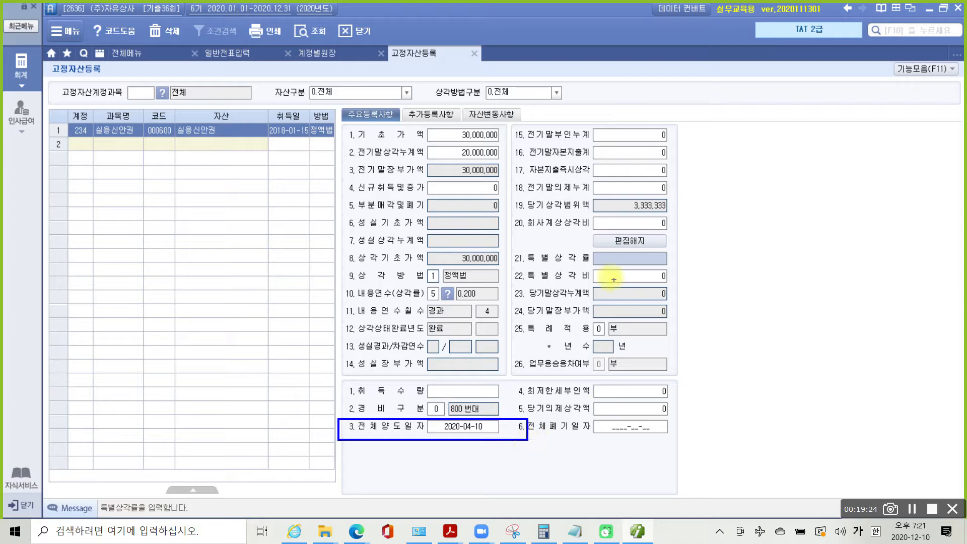
mouse_move(508, 213)
left_mouse_down()
mouse_move(595, 233)
mouse_move(708, 234)
left_mouse_up()
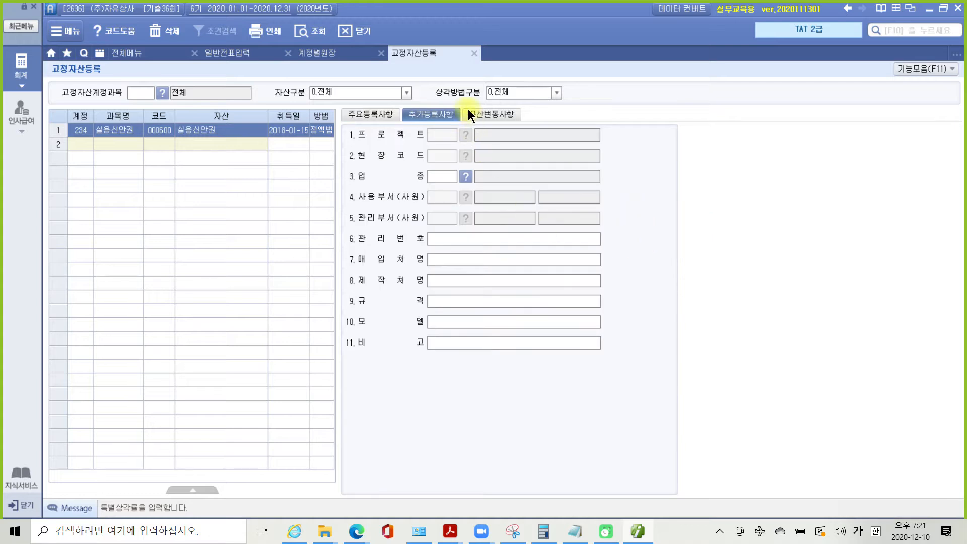
- Close 고정자산등록, check the exam PDF, then close the 계정별원장 tab
left_click(474, 54)
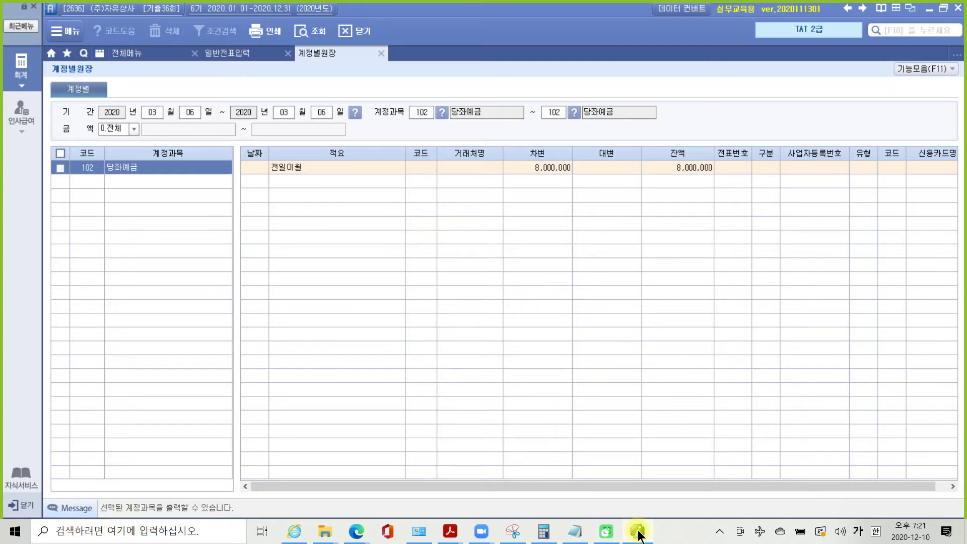
mouse_move(639, 535)
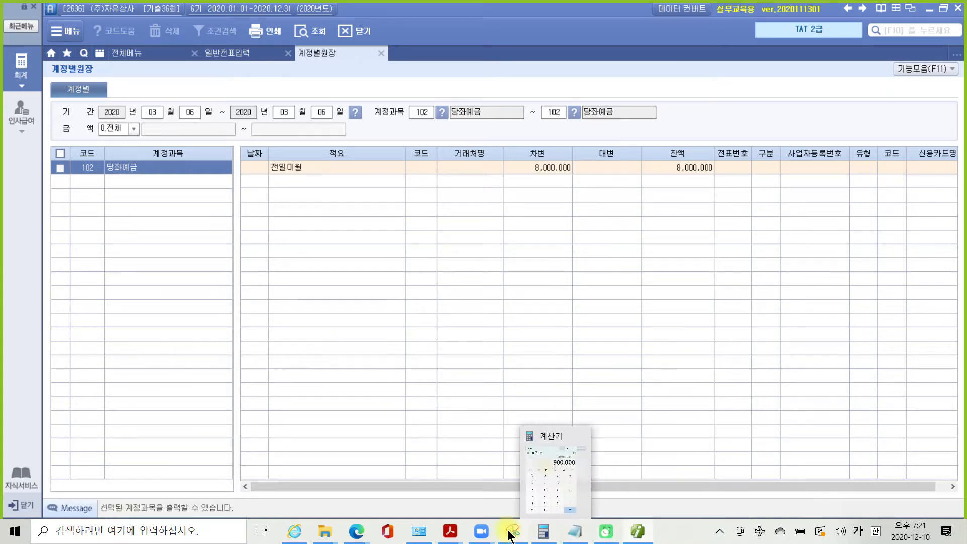
mouse_move(451, 530)
left_click(484, 499)
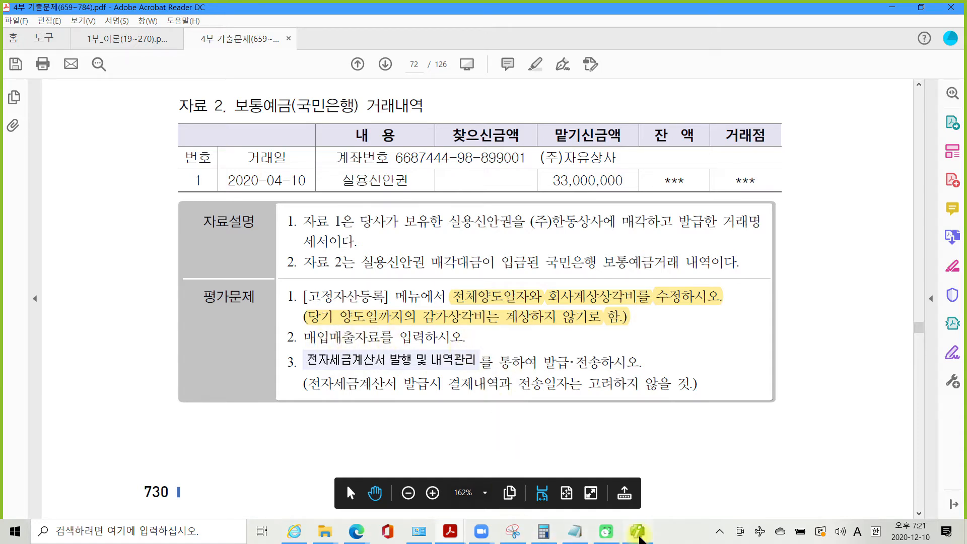
left_click(639, 536)
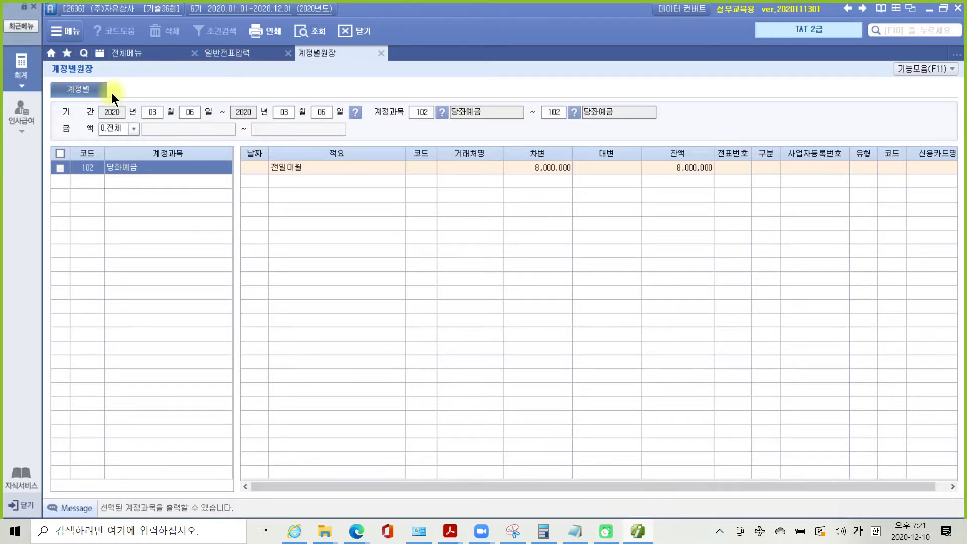
left_click(381, 54)
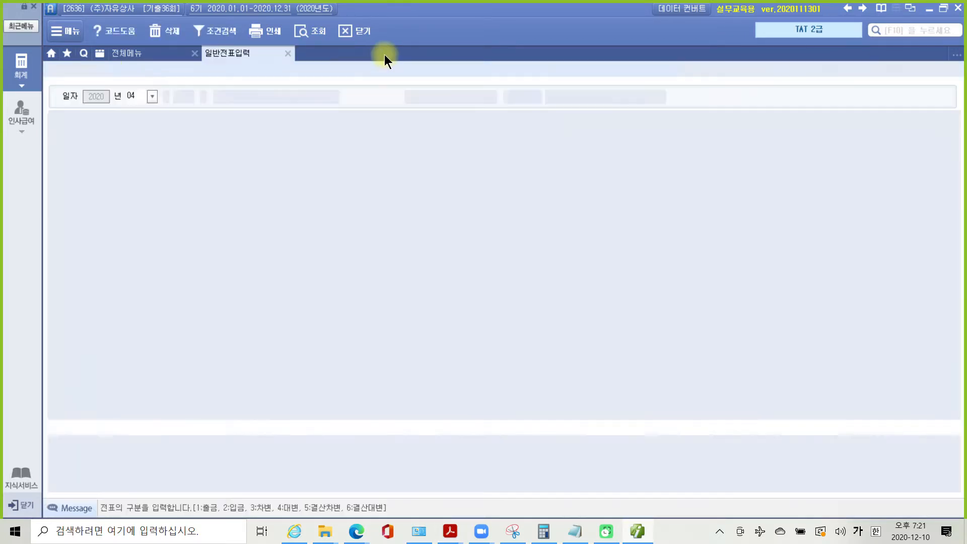
- Start an April 10 entry of type 11 과세 in 매입매출전표입력
left_click(126, 51)
left_click(276, 123)
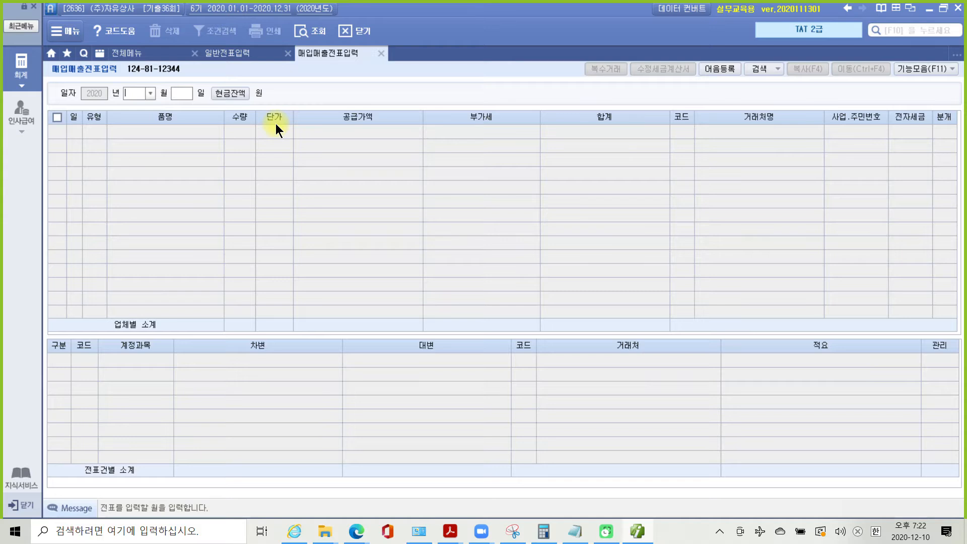
type("04")
type("10")
key("Return")
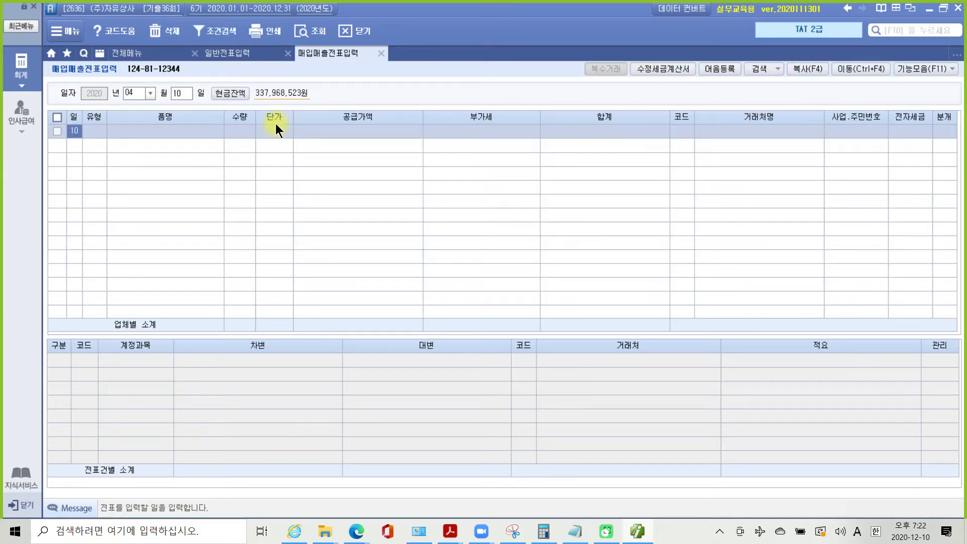
key("Return")
type("11")
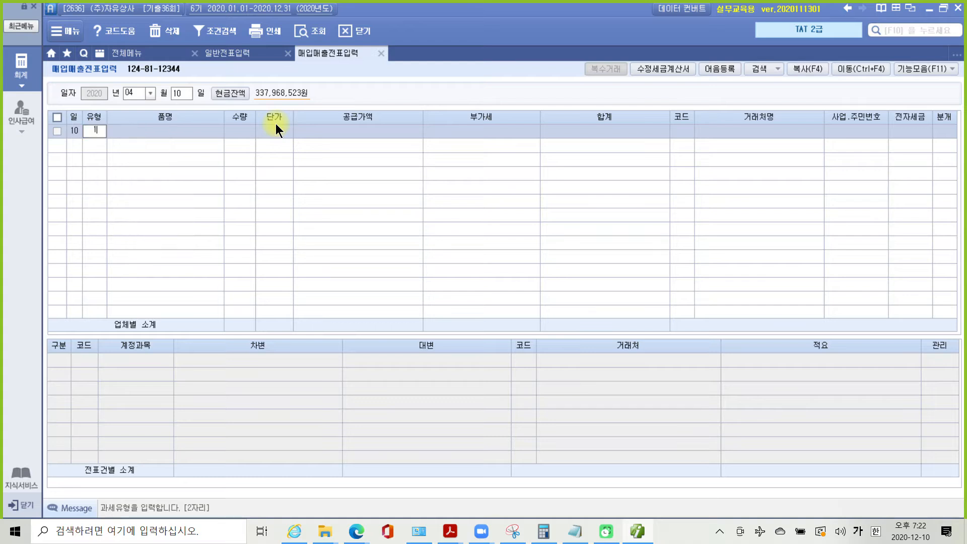
key("Return")
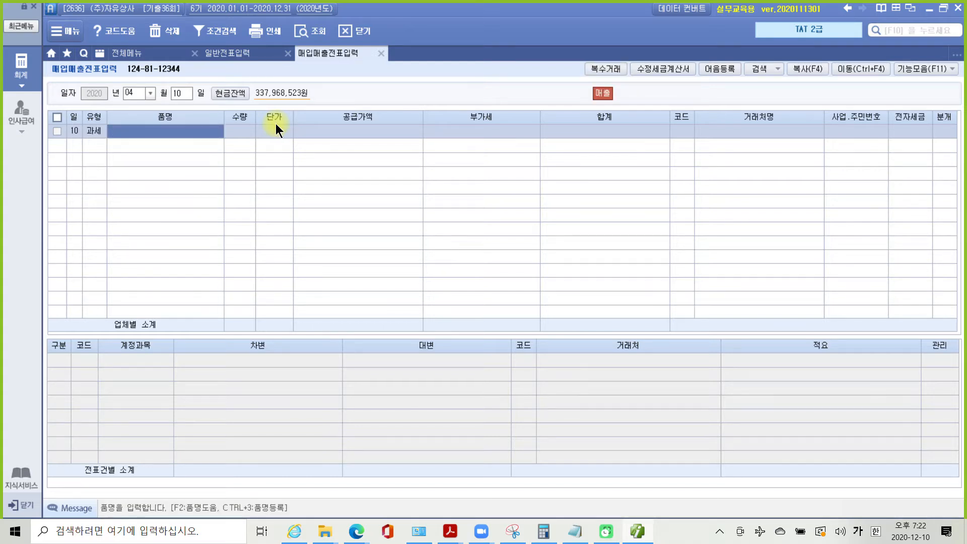
- Enter item 실용신안권 with supply value 30,000,000, giving 3,000,000 VAT
type("실용신")
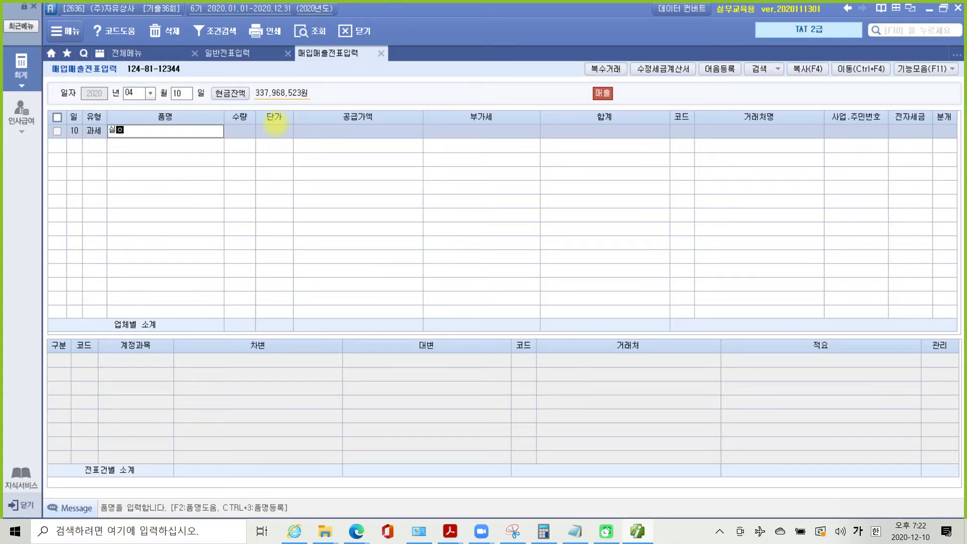
type("안권")
key("Return")
key("Return")
key("Return")
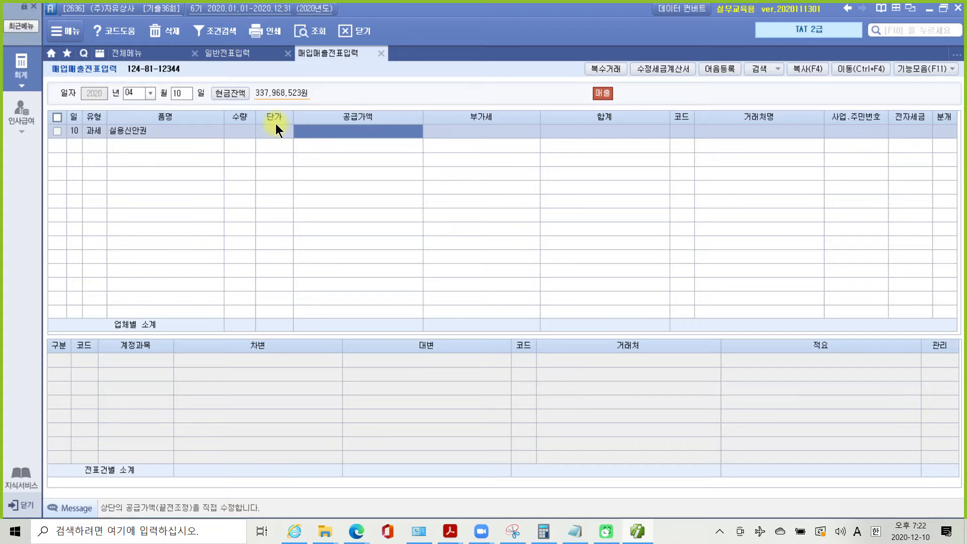
type("30000000")
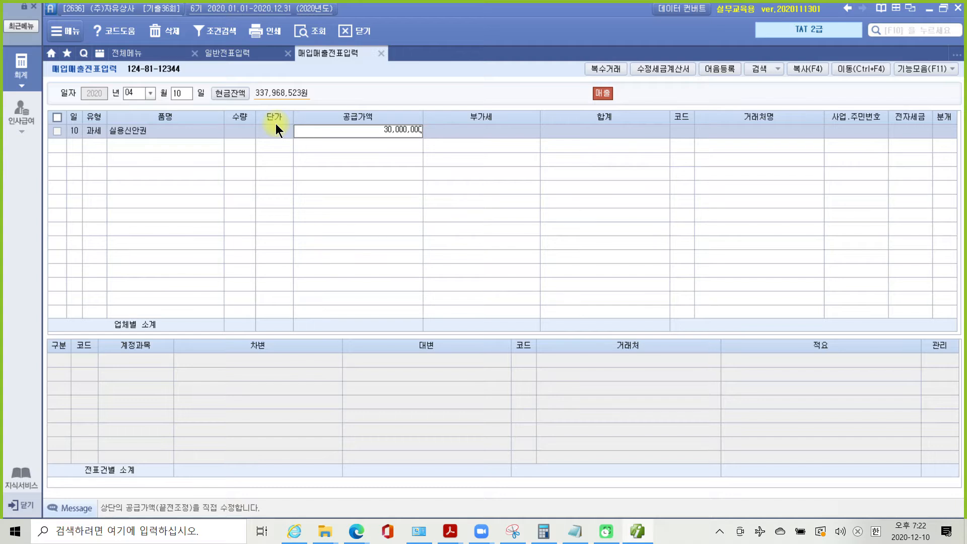
key("Return")
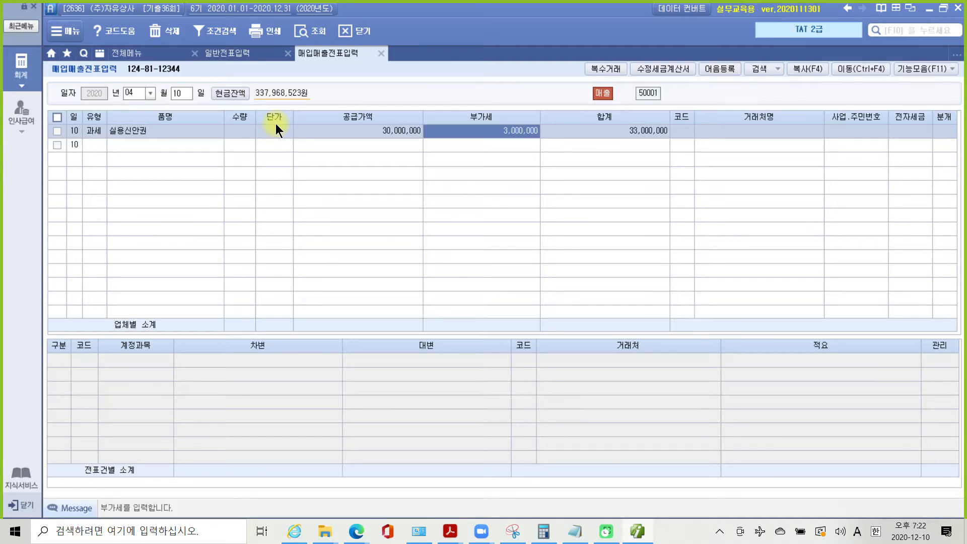
key("Return")
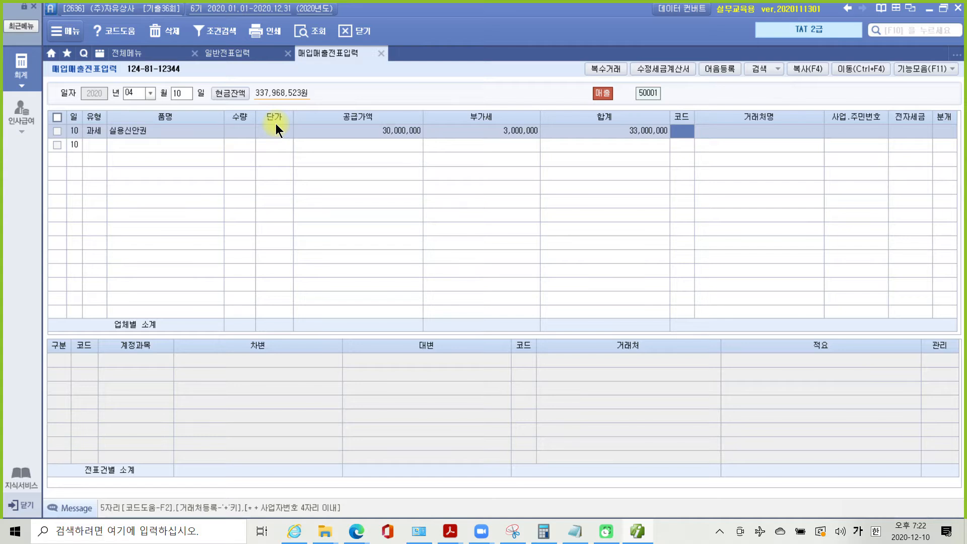
- Set (주)한동상사 as the buyer, leaving the 전자세금 field blank
type("한동")
key("Return")
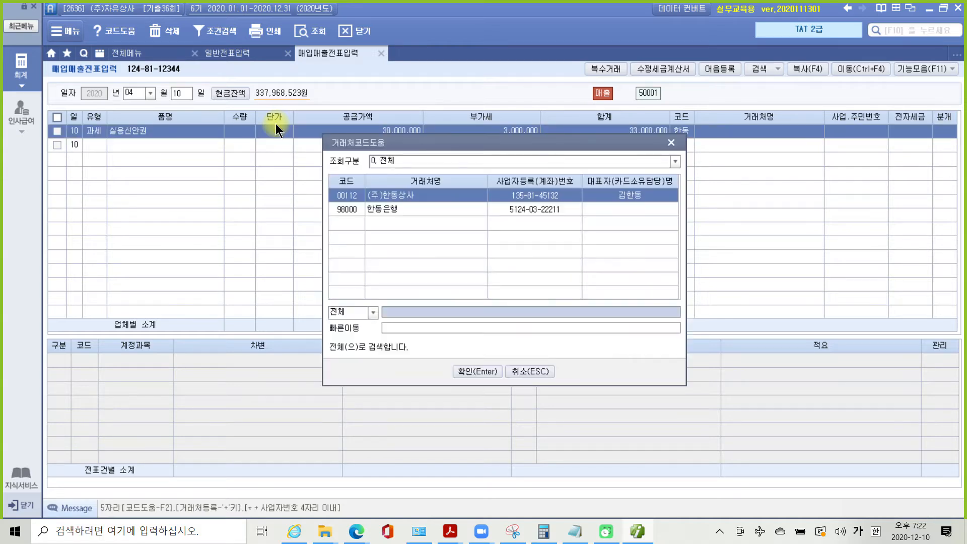
key("Return")
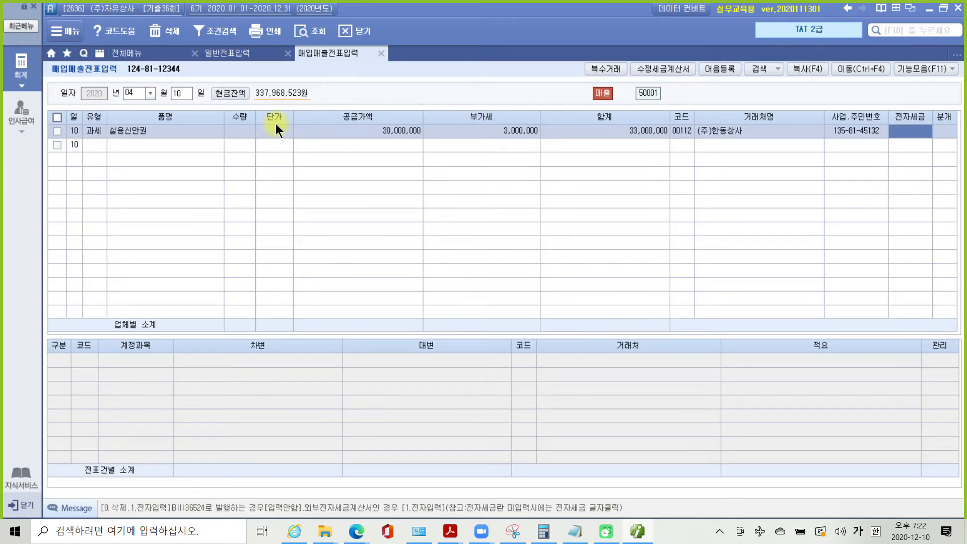
key("Return")
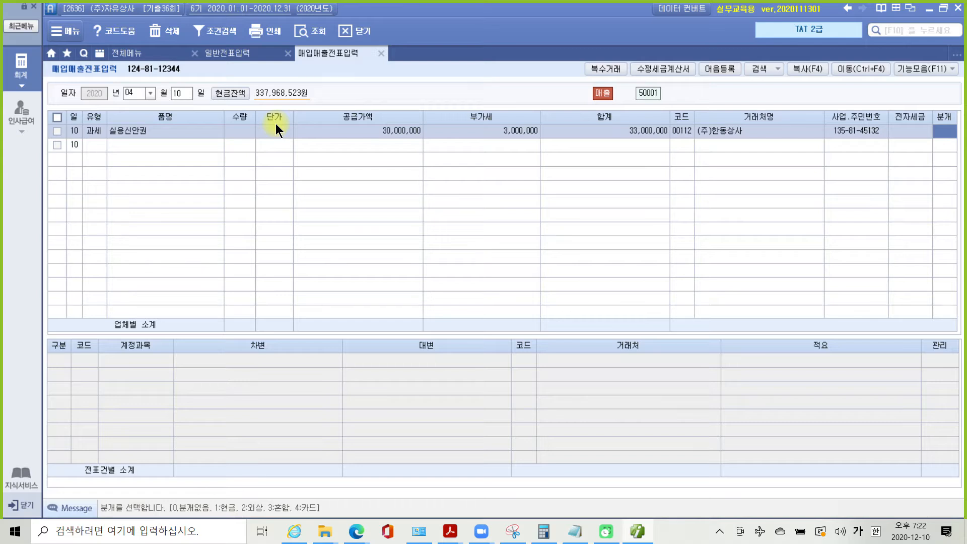
- Choose 3 혼합 journalizing and change the credit account to 234 실용신안권
type("3")
key("Return")
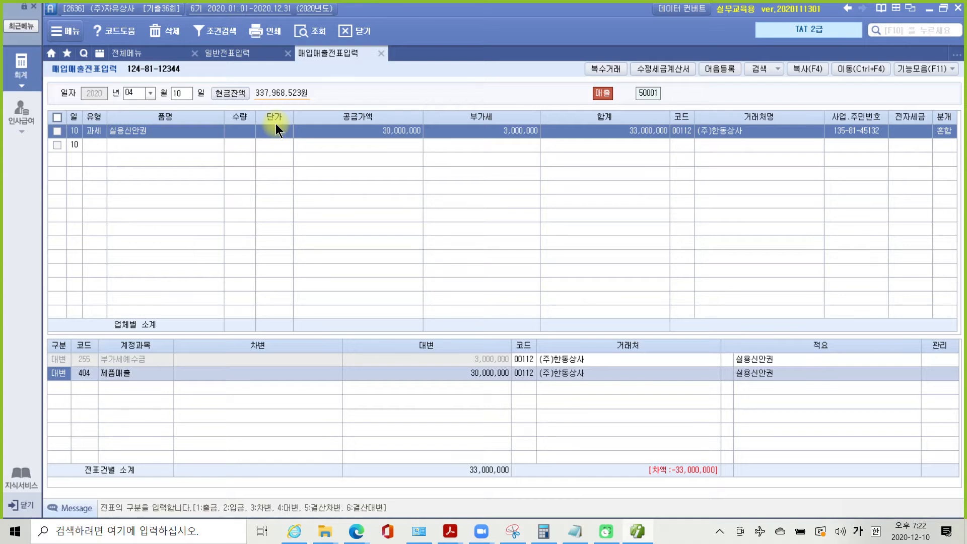
key("Return")
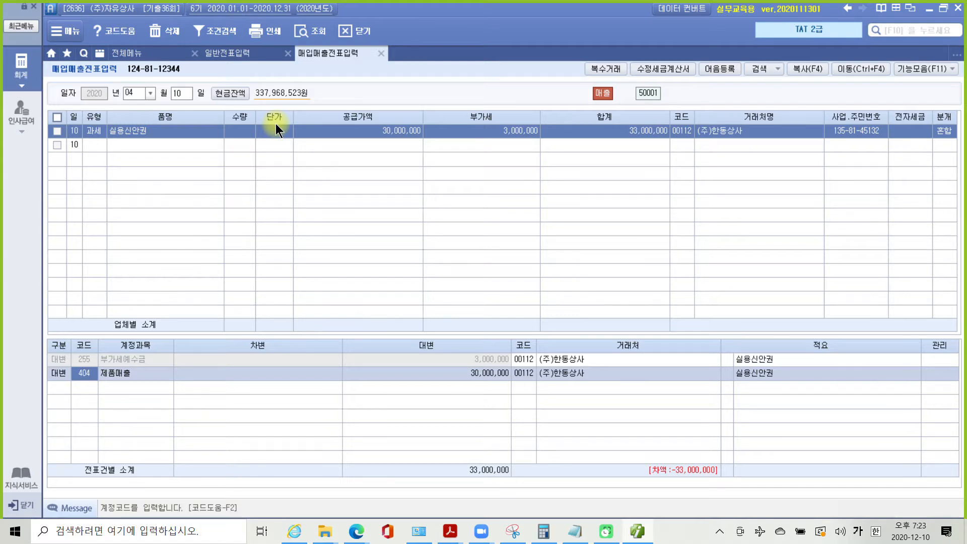
type("실용")
key("Return")
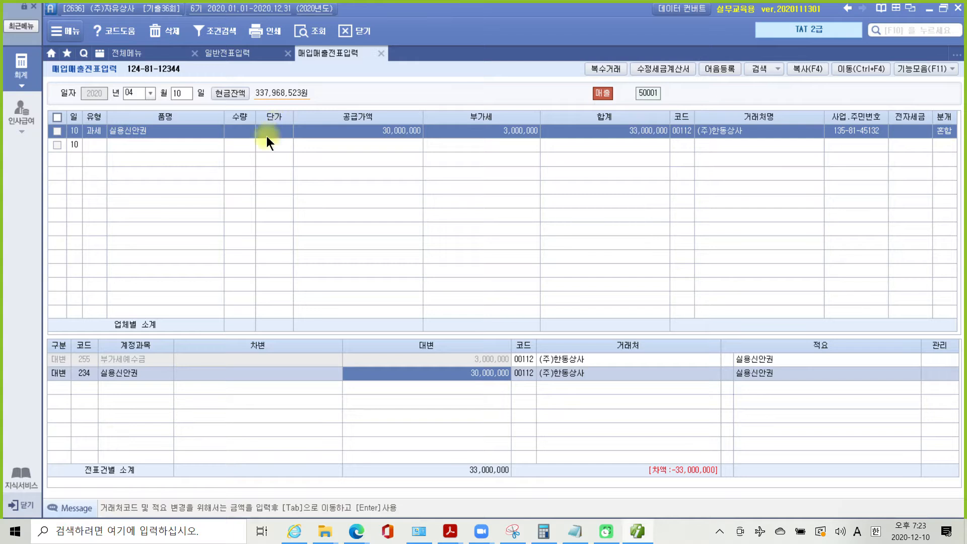
left_click(144, 56)
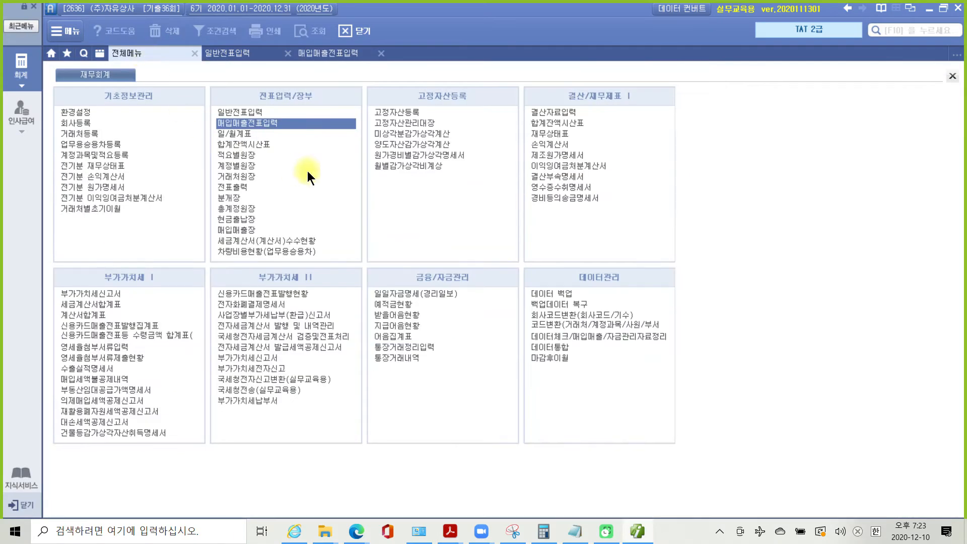
- Check 실용신안권 in 고정자산등록: 30,000,000 기초가액 and 20,000,000 전기말상각누계액
left_click(393, 113)
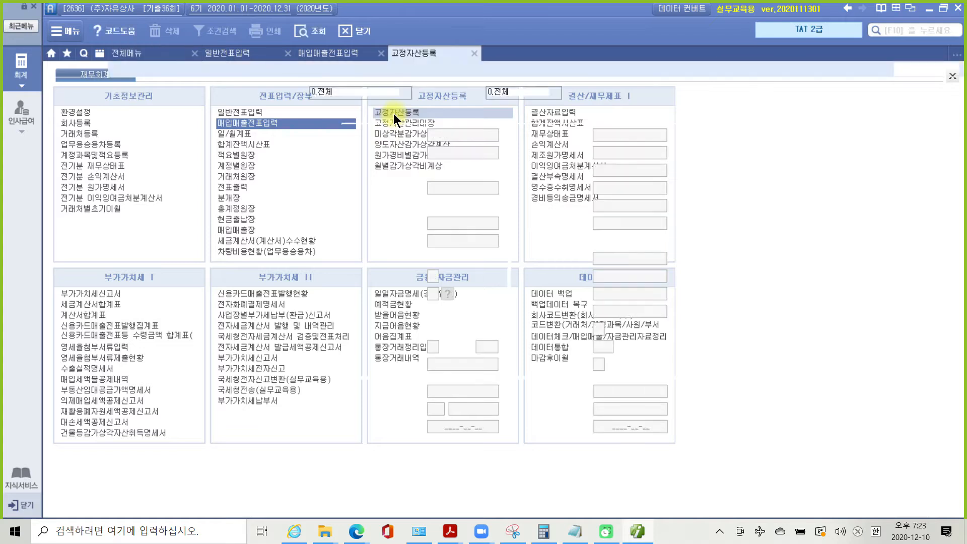
key("Return")
key("Return")
key("Return")
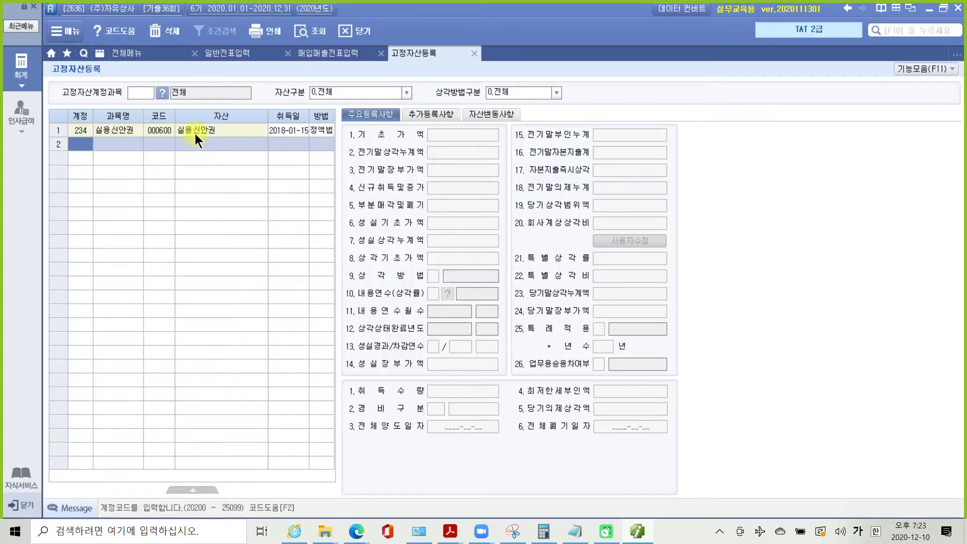
left_click(195, 134)
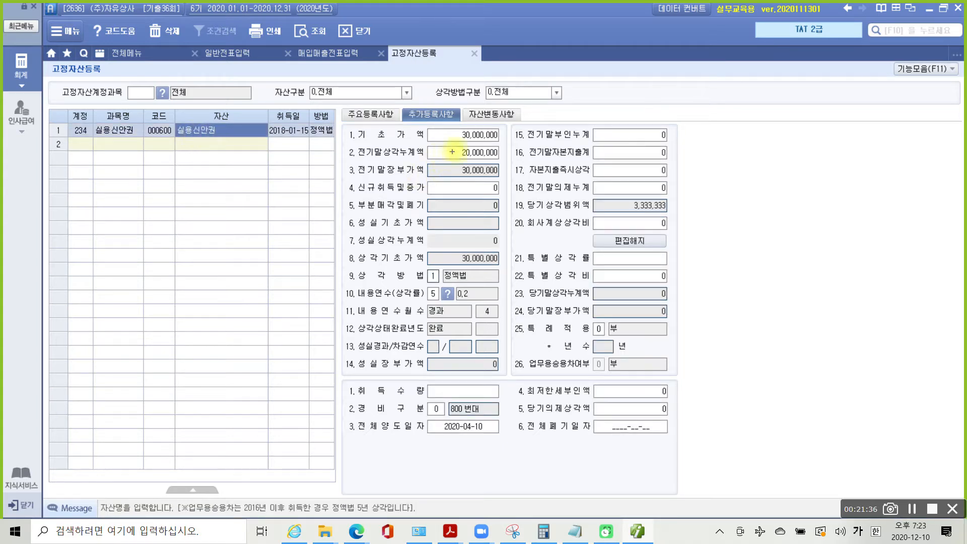
mouse_move(479, 145)
left_mouse_down()
mouse_move(457, 154)
mouse_move(470, 156)
left_mouse_up()
mouse_move(344, 162)
left_mouse_down()
mouse_move(456, 184)
mouse_move(508, 181)
mouse_move(524, 159)
left_mouse_up()
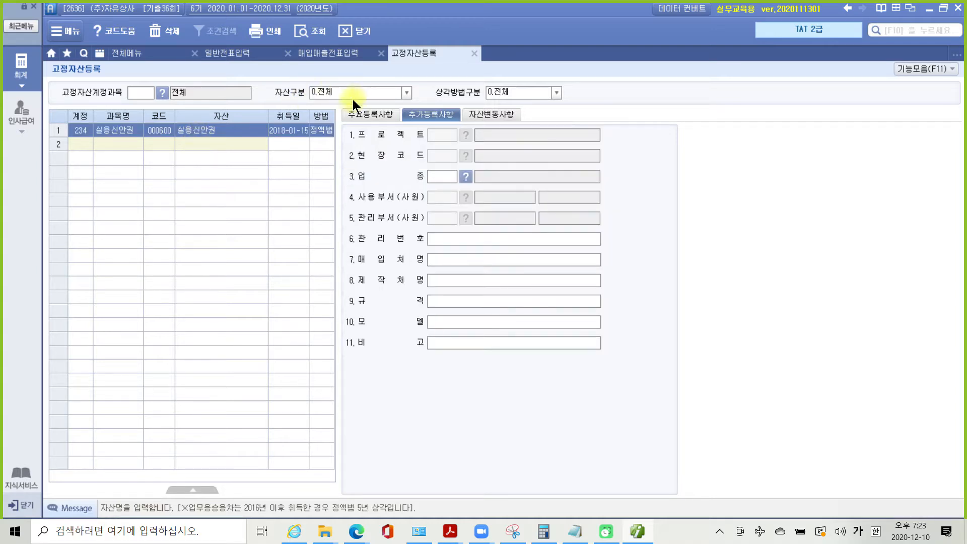
left_click(364, 113)
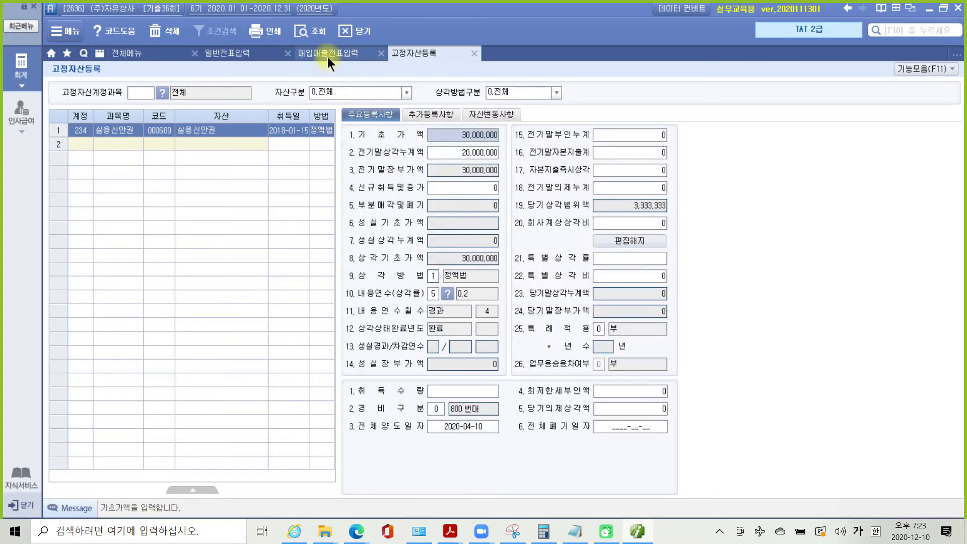
left_click(328, 56)
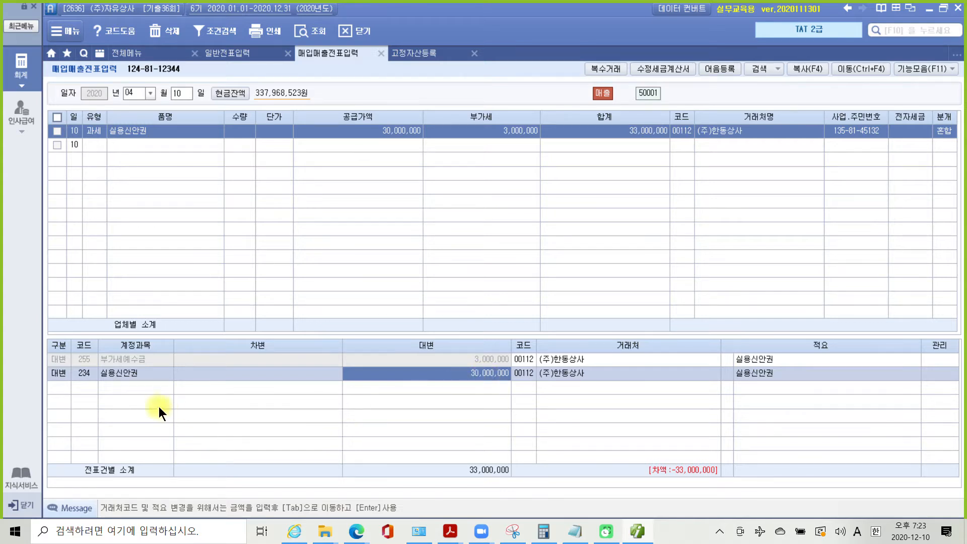
- Add a debit line to 103 보통예금 for 33,000,000
left_click(57, 387)
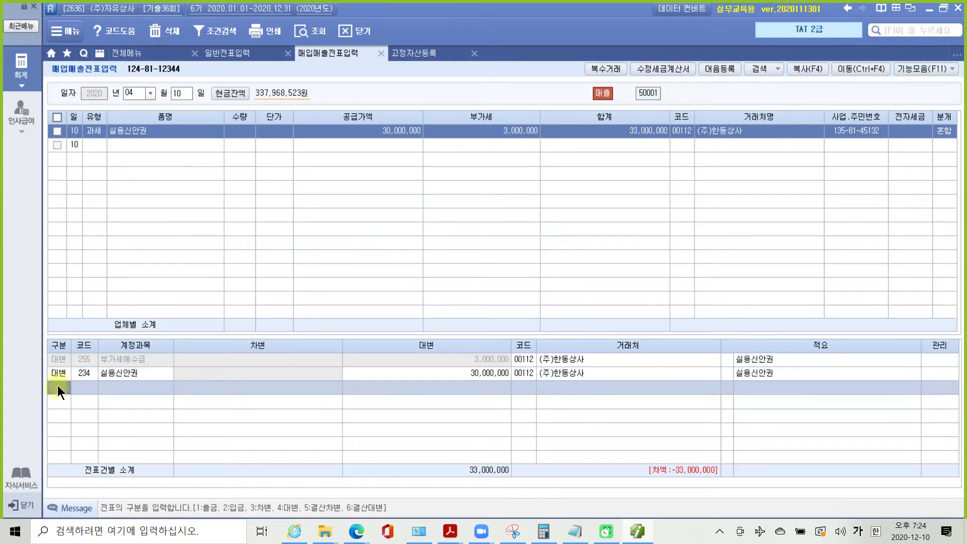
type("3")
key("Return")
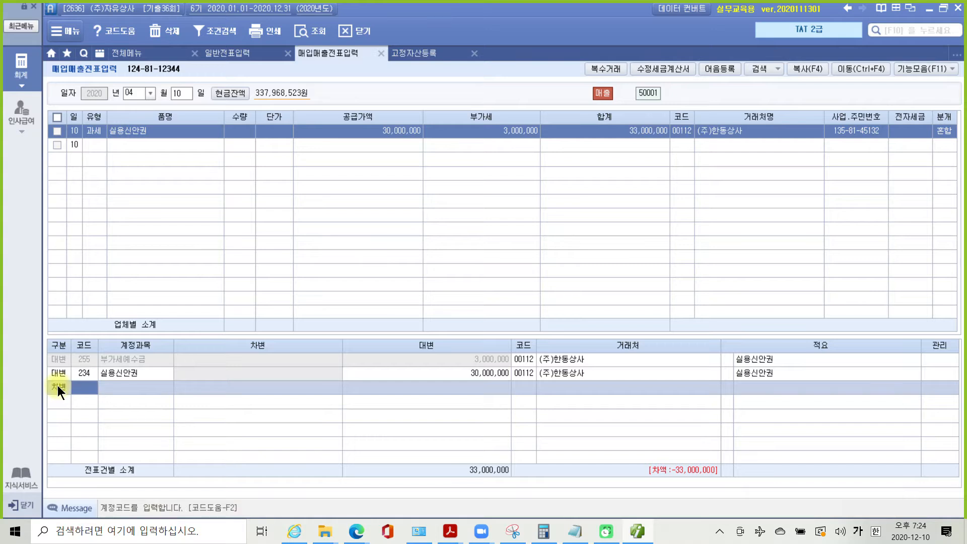
type("103")
key("Return")
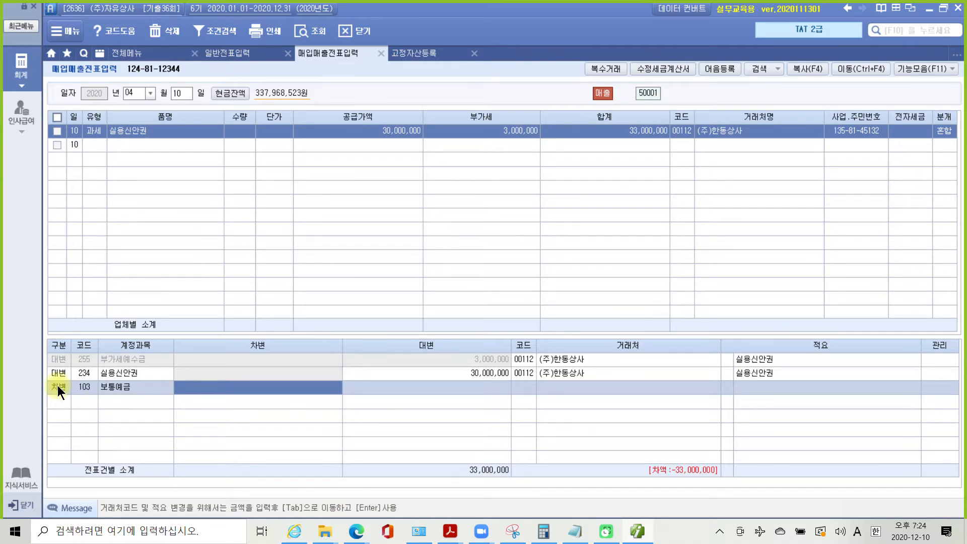
type("33000000")
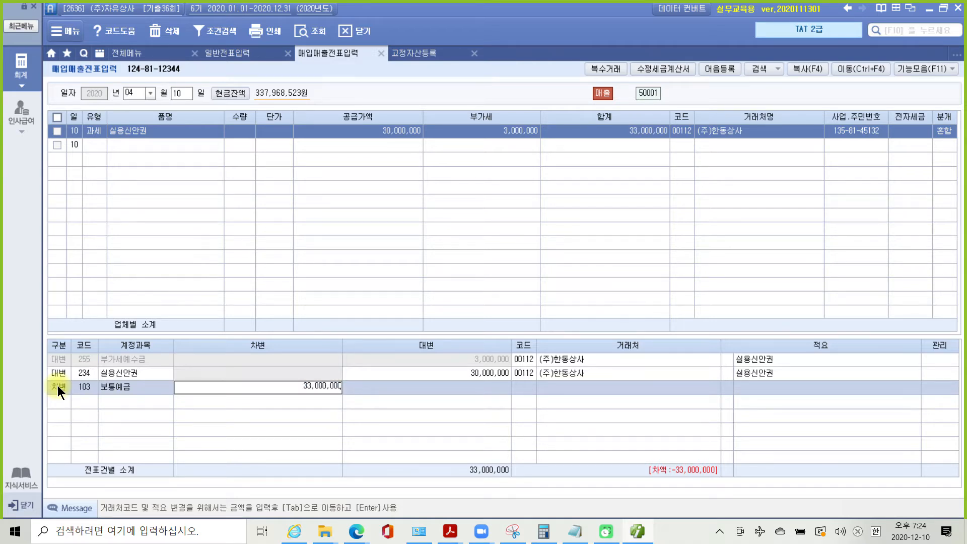
key("Tab")
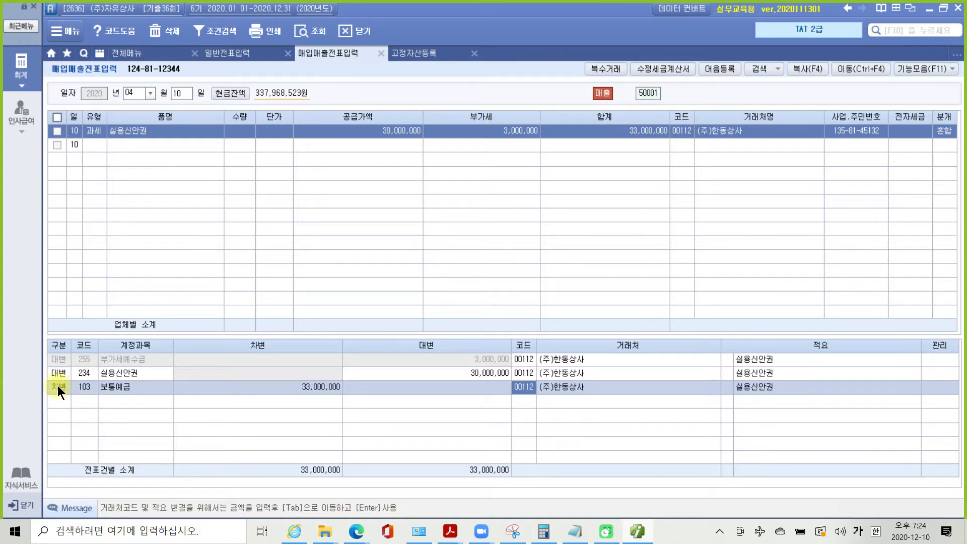
- Set the 보통예금 line's partner to 98001 국민은행(보통)
mouse_move(562, 398)
left_mouse_down()
mouse_move(526, 408)
mouse_move(571, 385)
mouse_move(544, 411)
left_mouse_up()
left_click(533, 389)
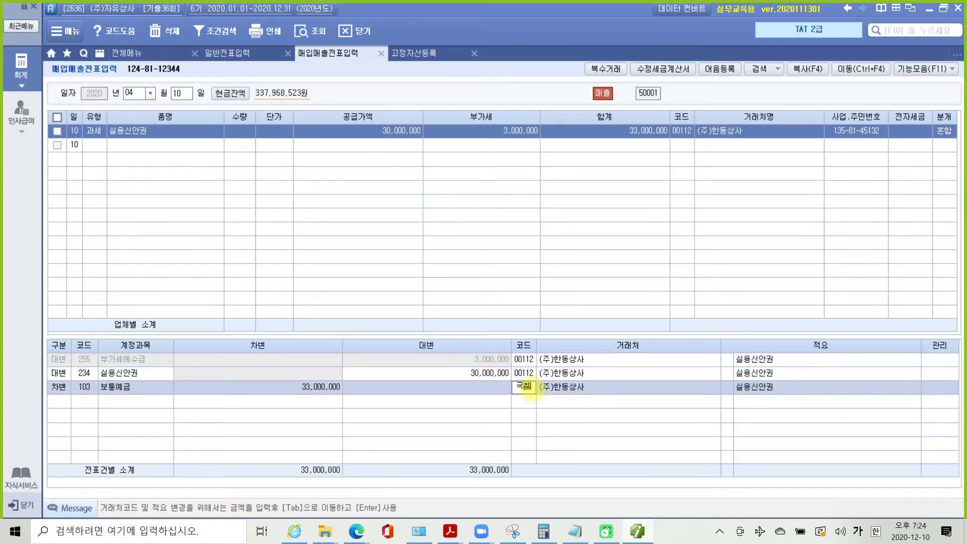
key("F2")
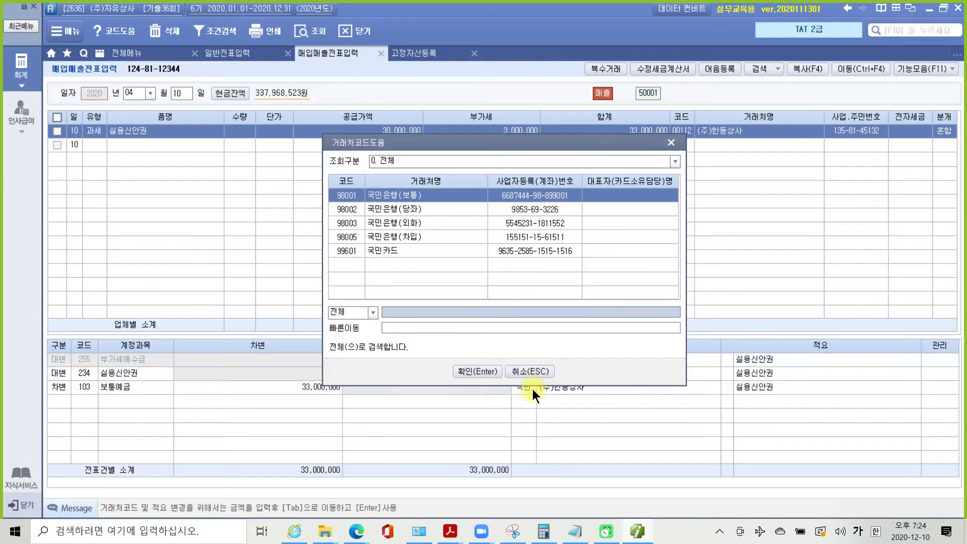
key("Return")
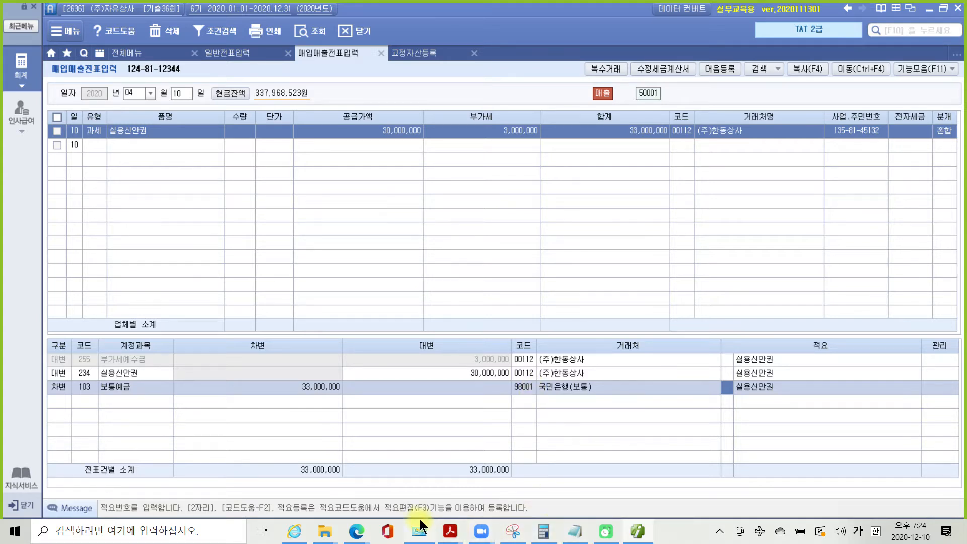
- Highlight '매입매출자료를 입력하시오' and '발급·전송하시오' in the exam question PDF
mouse_move(450, 532)
left_click(509, 434)
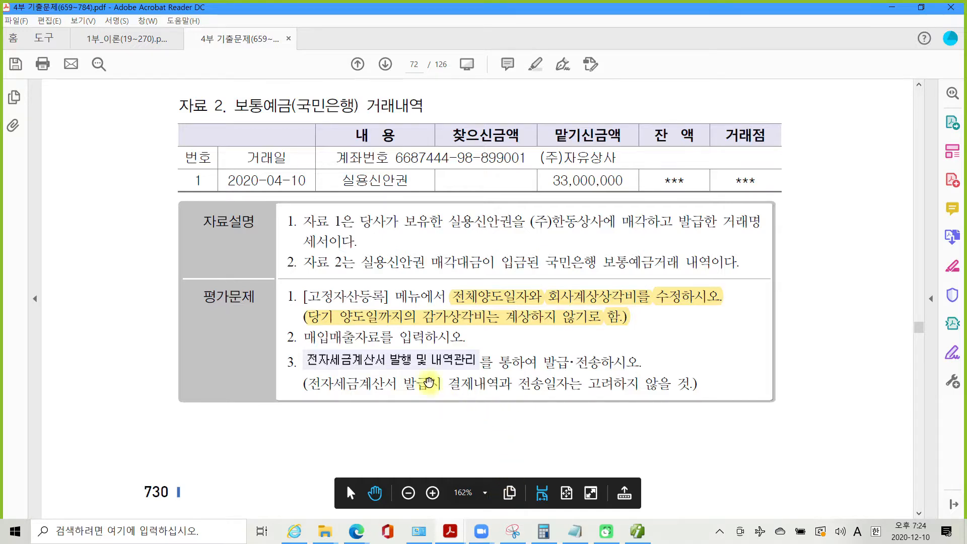
left_click_drag(305, 341, 463, 338)
right_click(433, 343)
left_click(448, 377)
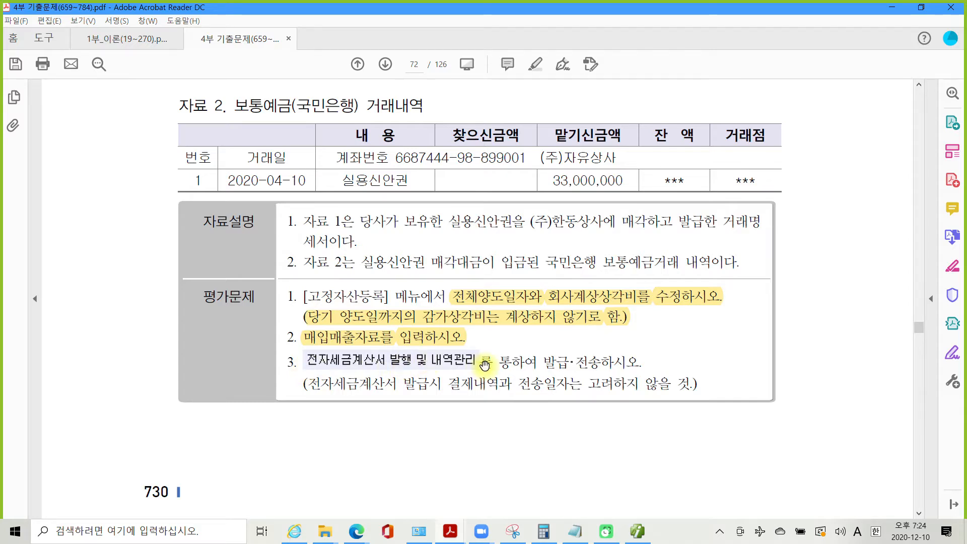
left_click_drag(544, 362, 625, 362)
right_click(625, 362)
left_click(649, 397)
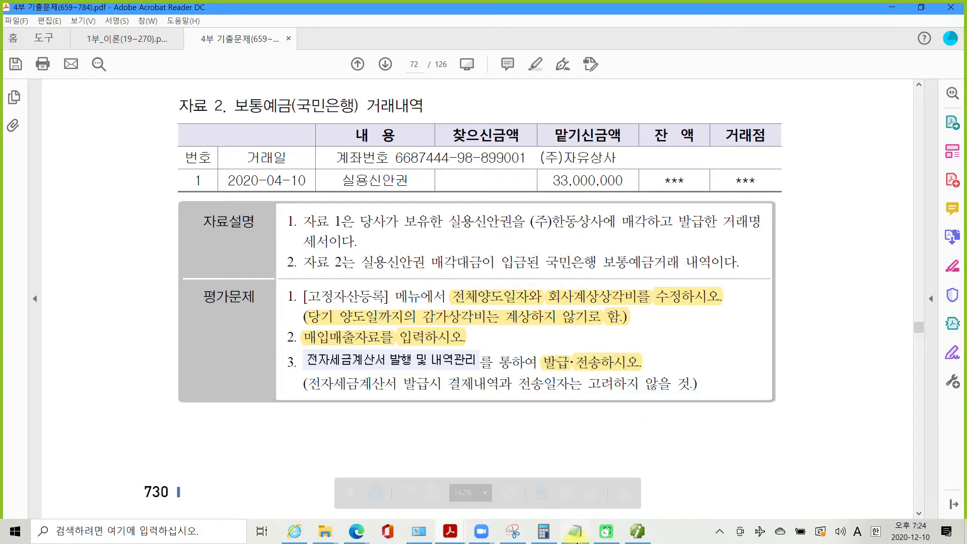
left_click(638, 532)
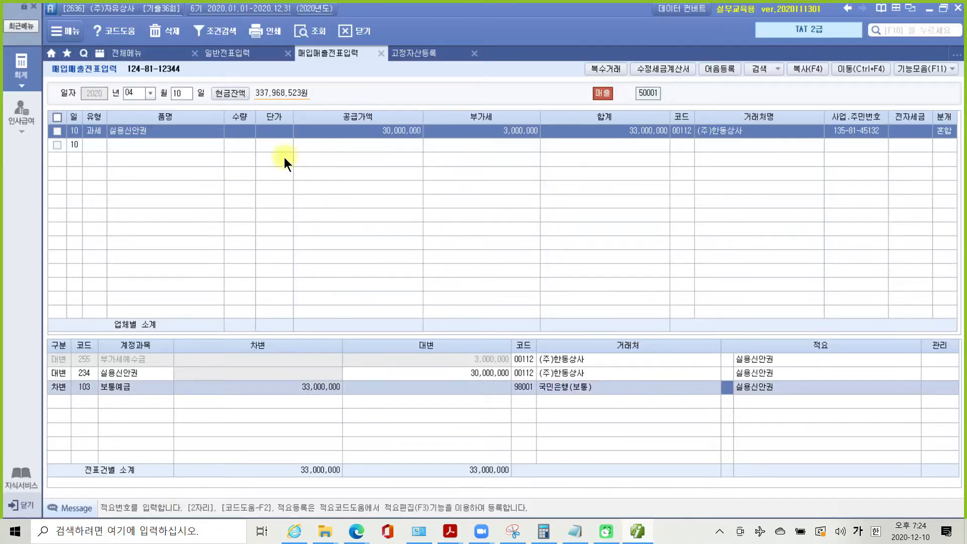
- In 전자세금계산서 발행 및 내역관리, set the period to 2020-04-10 through 2020-04-10, all customers
left_click(118, 48)
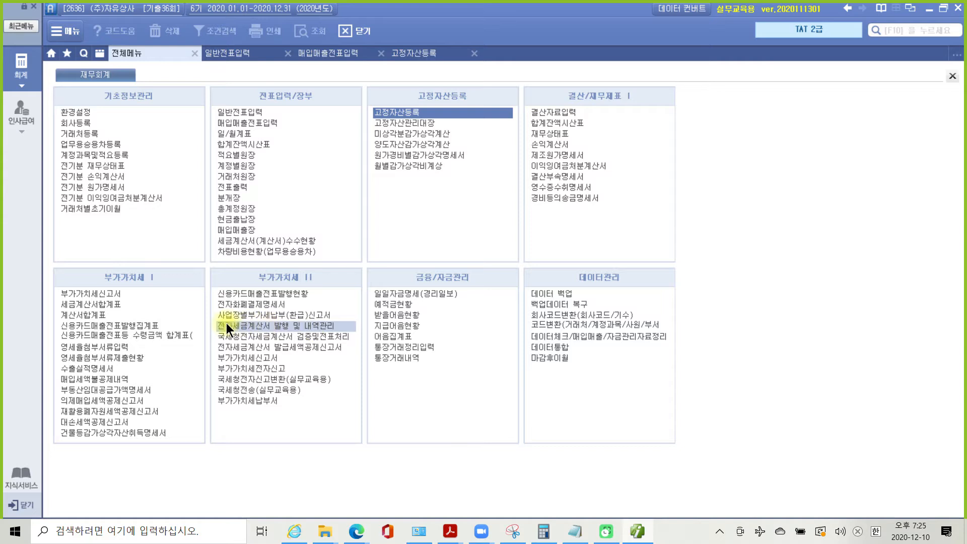
left_click(313, 326)
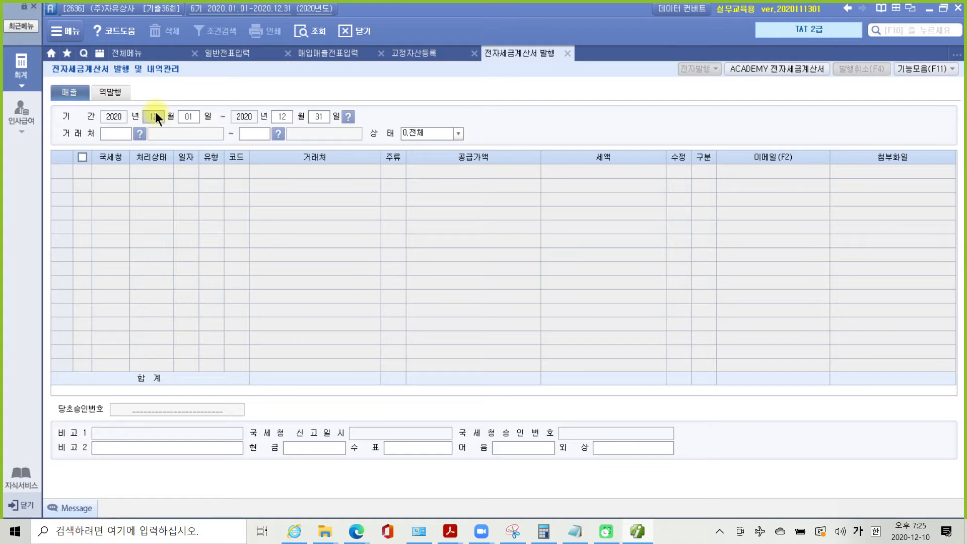
key("Return")
type("10")
key("Return")
type("4")
key("Return")
type("10")
key("Return")
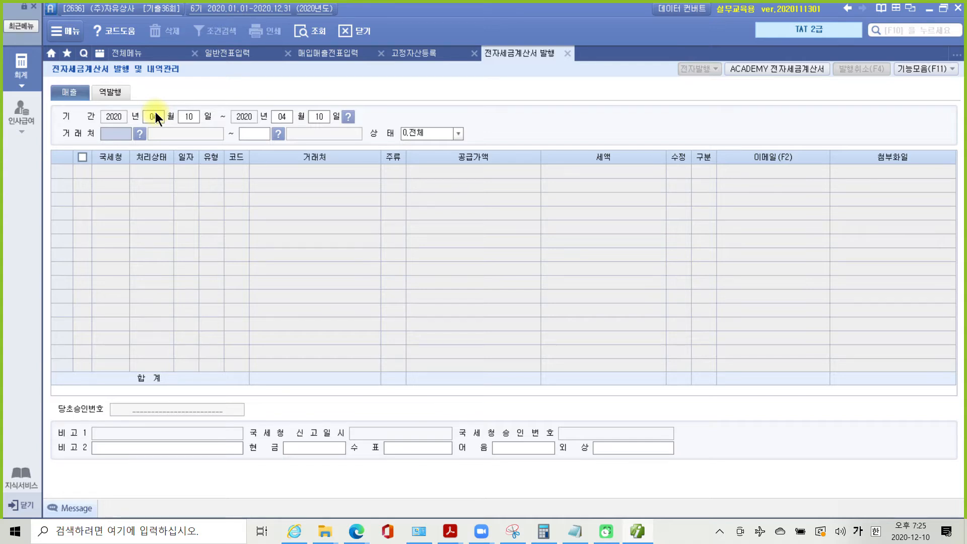
key("Return")
key("Return")
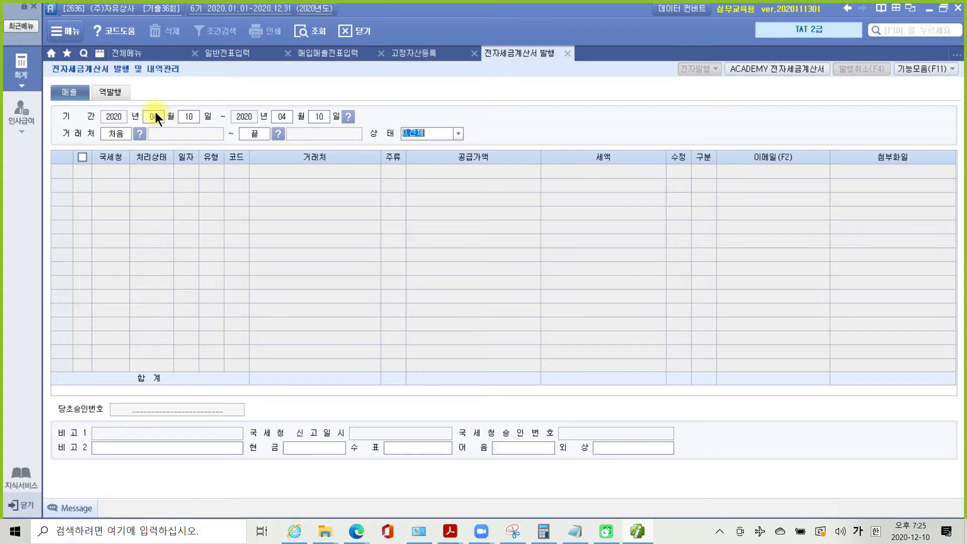
key("Return")
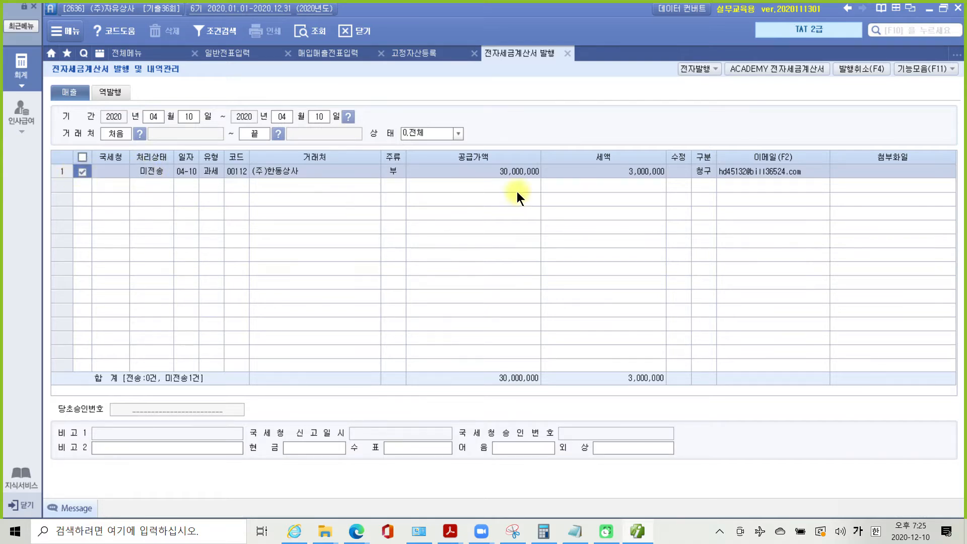
- Electronically issue the April 10 invoice to (주)한동상사 after the practice login
left_click(692, 67)
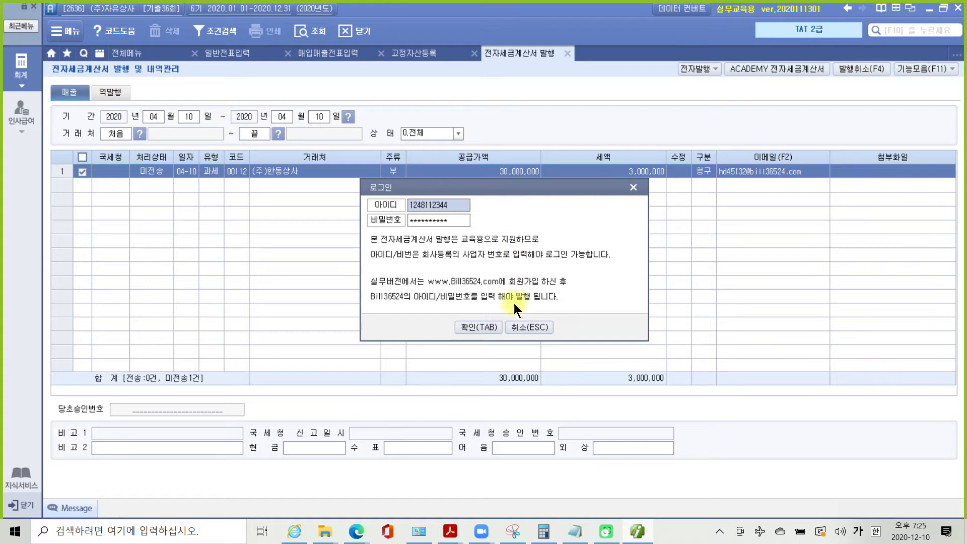
left_click(468, 328)
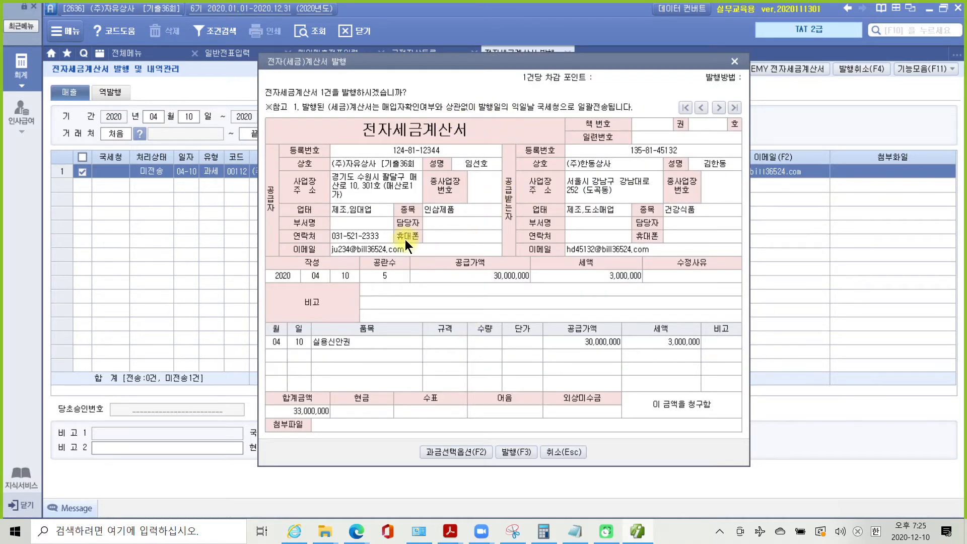
left_click(512, 452)
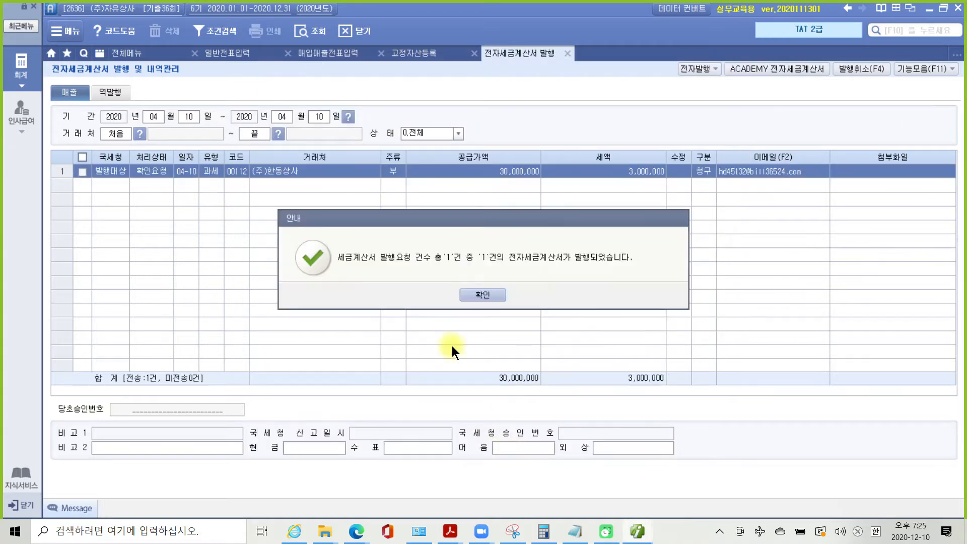
left_click(467, 295)
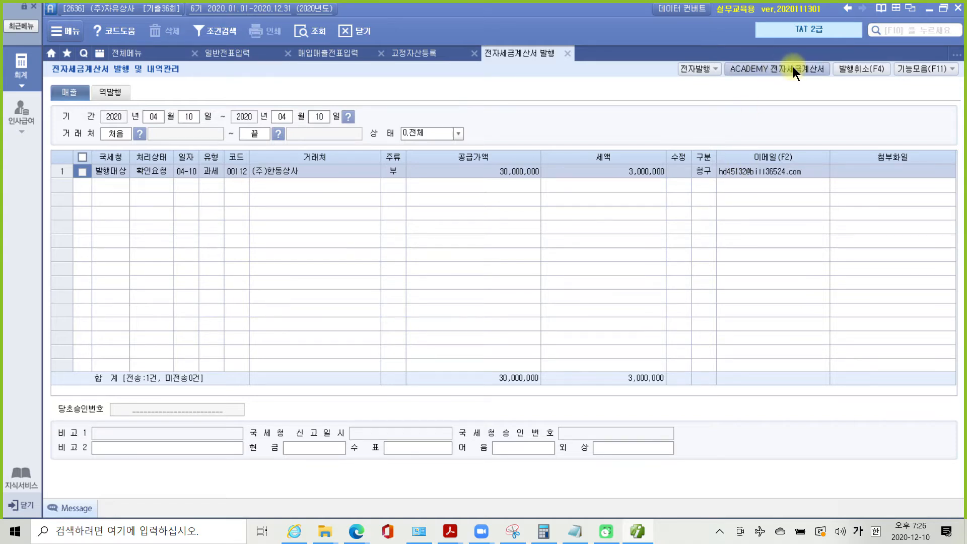
- Transmit the 33,000,000 April 10 sales invoice through the ACADEMY e-invoice service
left_click(793, 67)
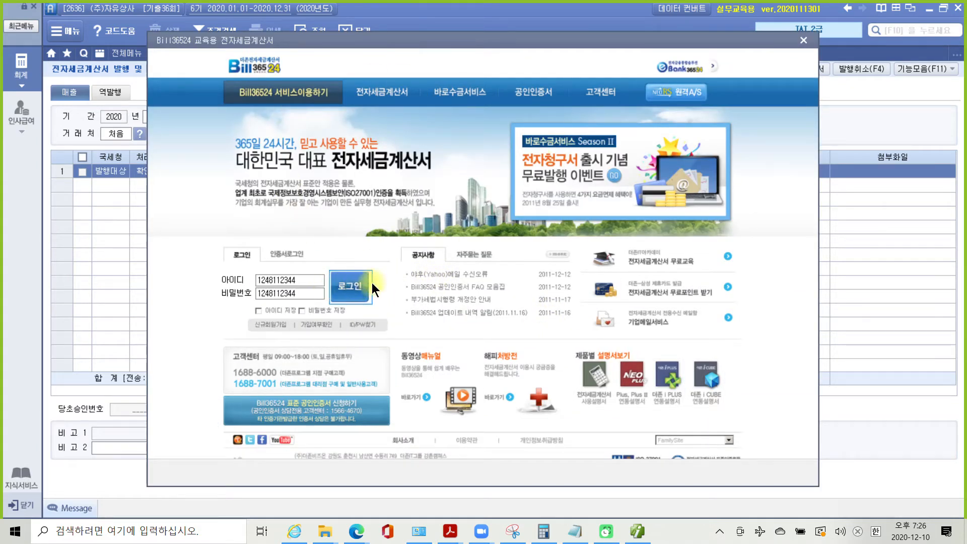
left_click(352, 287)
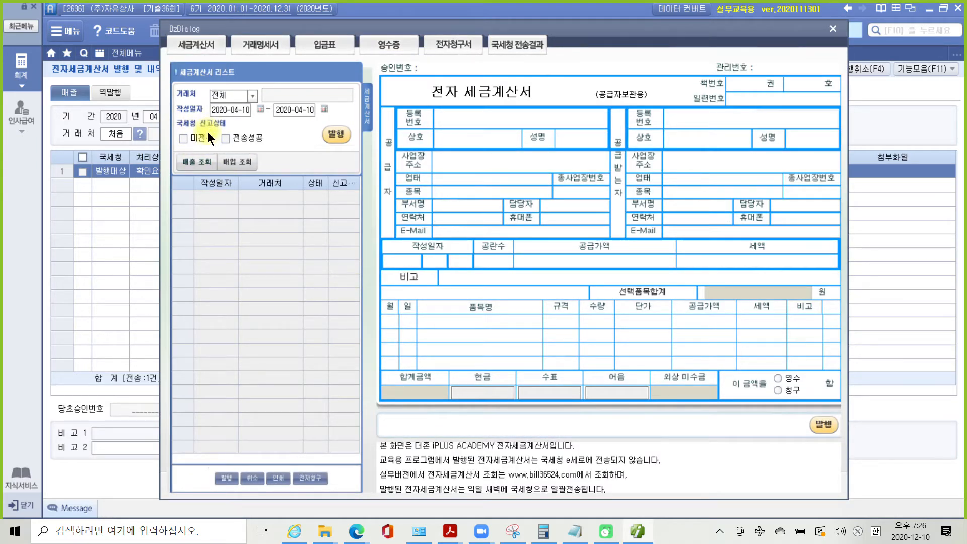
left_click(196, 163)
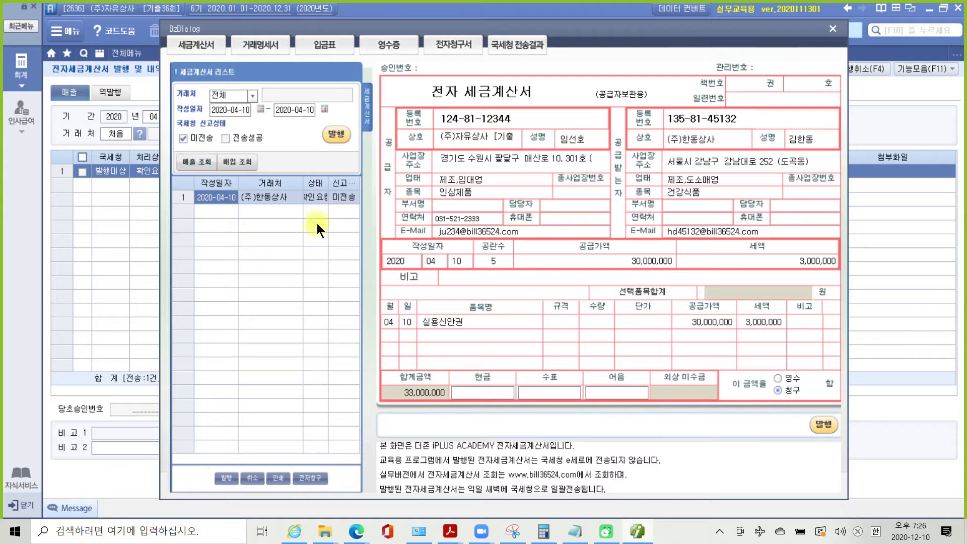
left_click(334, 136)
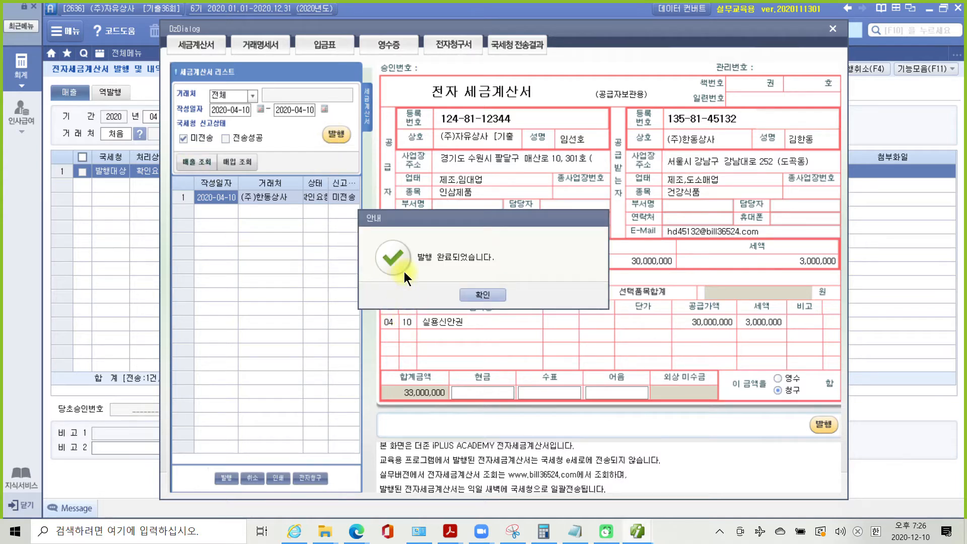
left_click(475, 295)
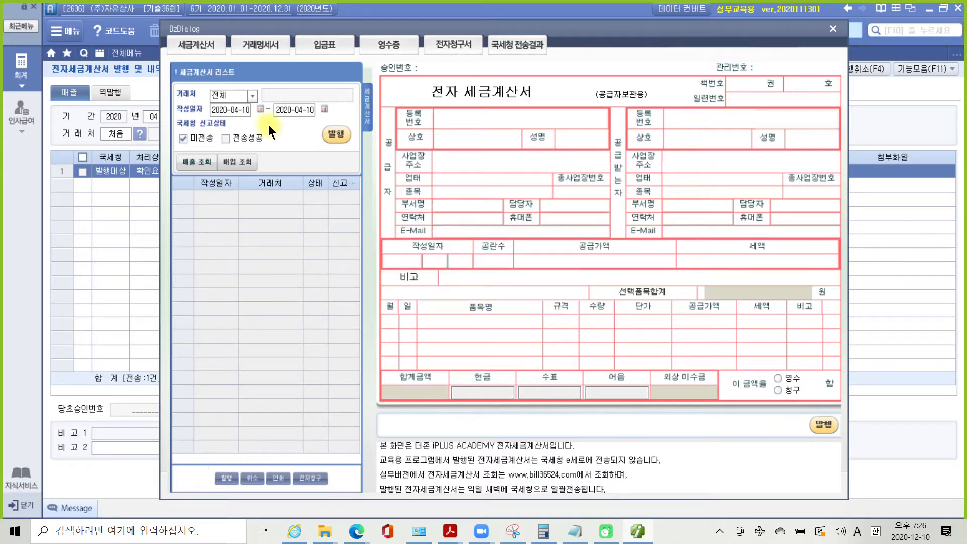
left_click(831, 30)
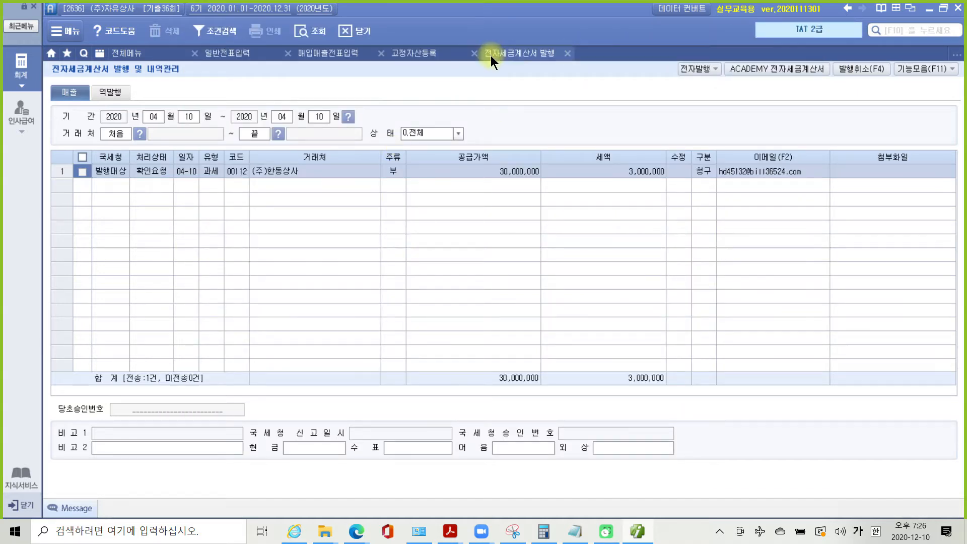
- Refresh the April 10 실용신안권 voucher so its e-invoice status shows 전자발행
left_click(568, 53)
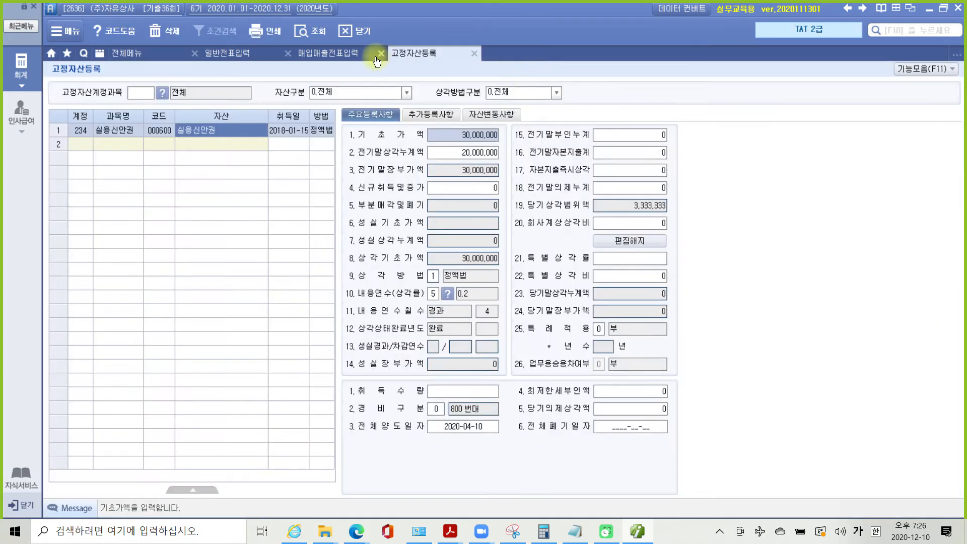
left_click(321, 55)
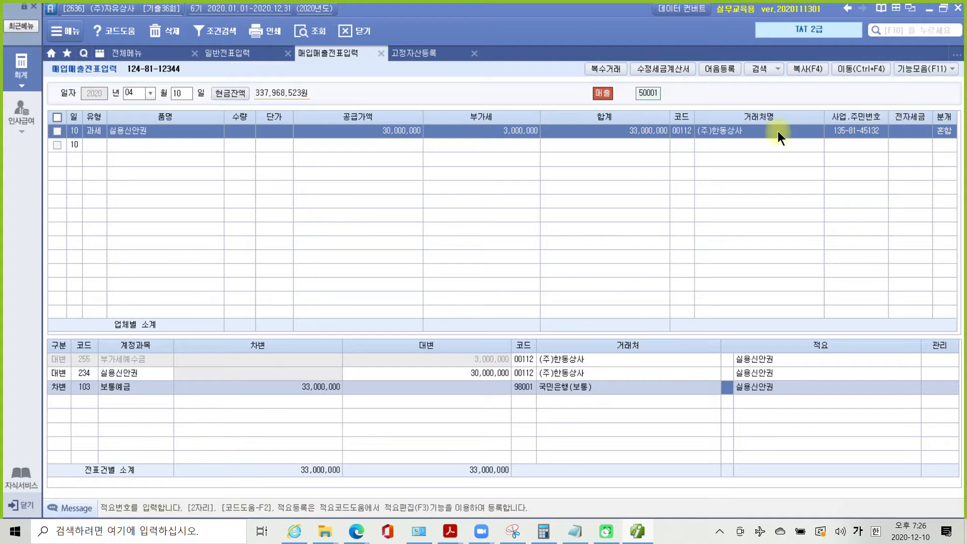
left_click(312, 31)
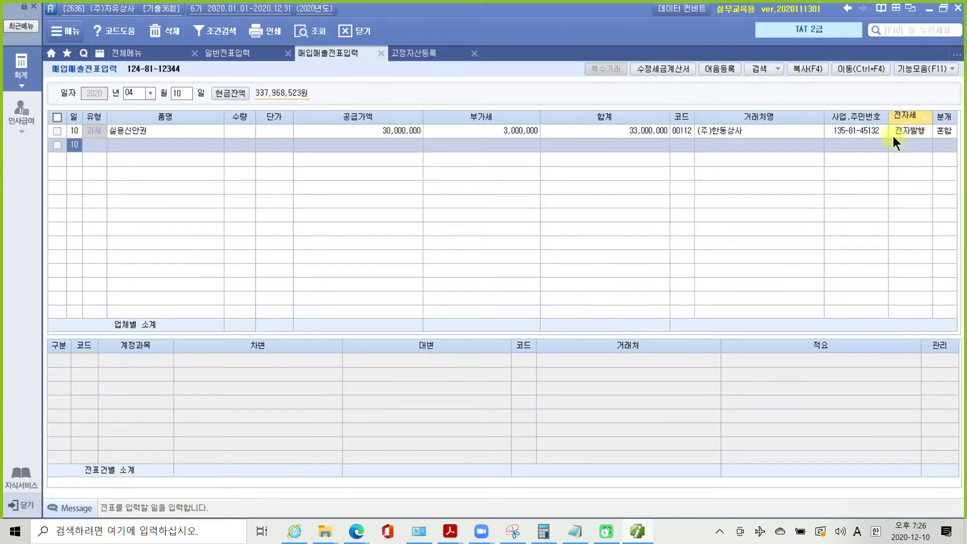
left_click_drag(890, 117, 935, 145)
left_click_drag(888, 176, 909, 143)
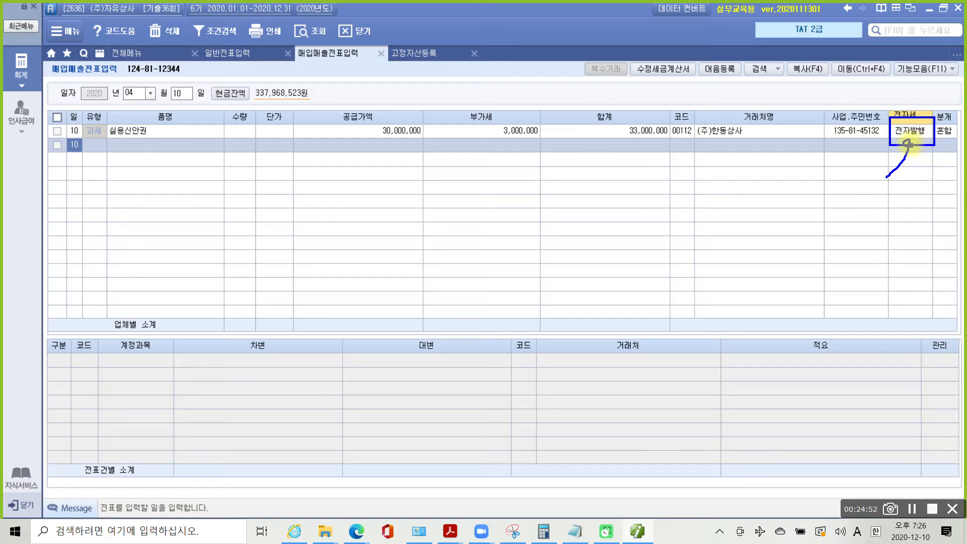
key("Escape")
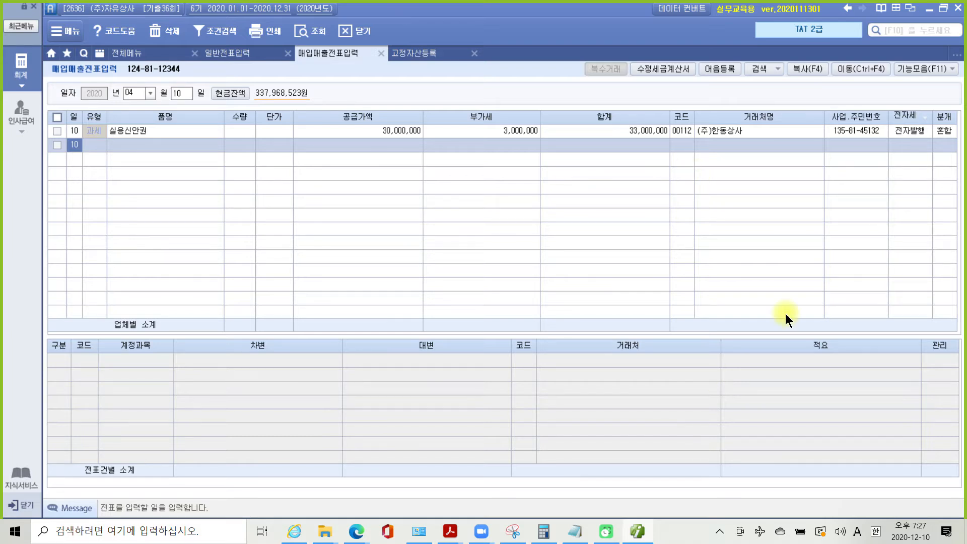
- Strike through the wrong date '4월 27일로' in the exam question PDF
mouse_move(450, 532)
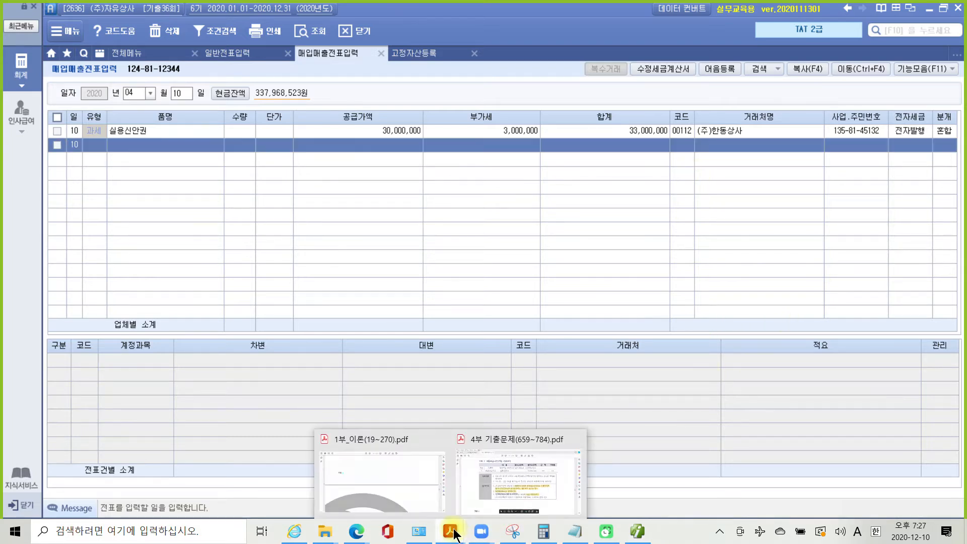
left_click(488, 485)
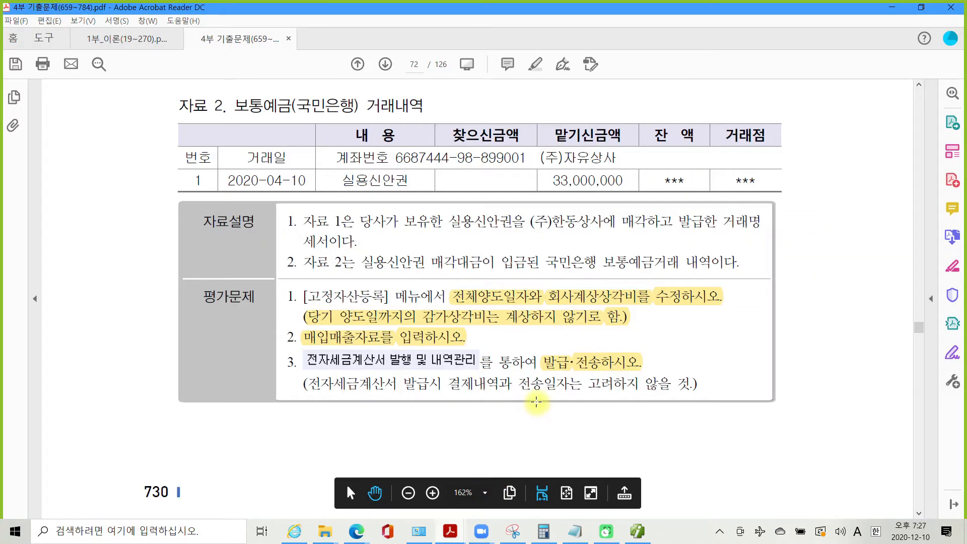
scroll(537, 402, "down", 4)
scroll(537, 403, "down", 15)
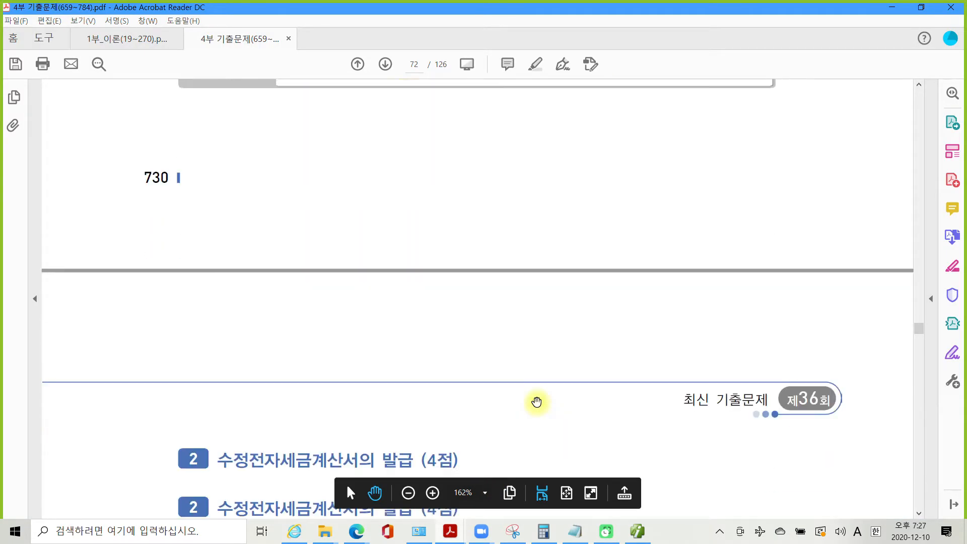
scroll(537, 402, "down", 3)
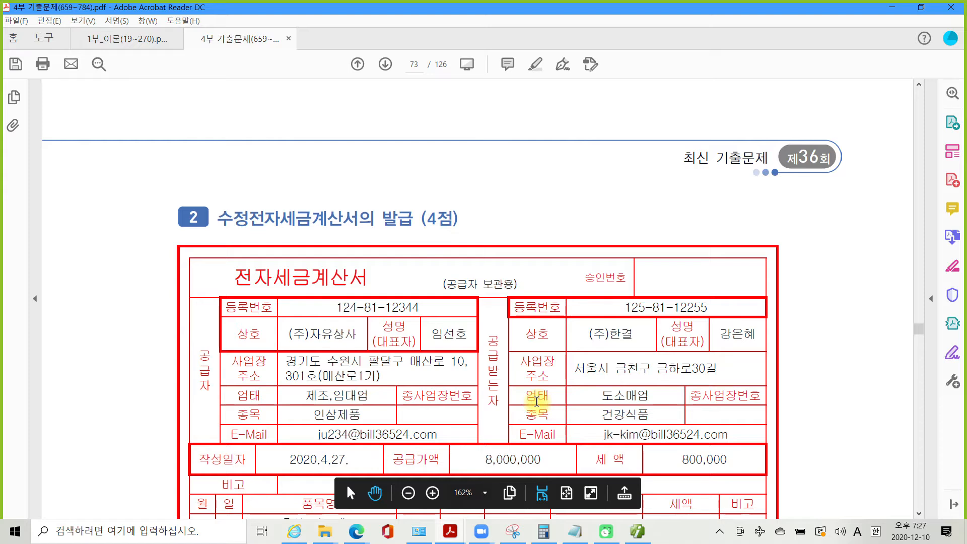
scroll(537, 402, "down", 1)
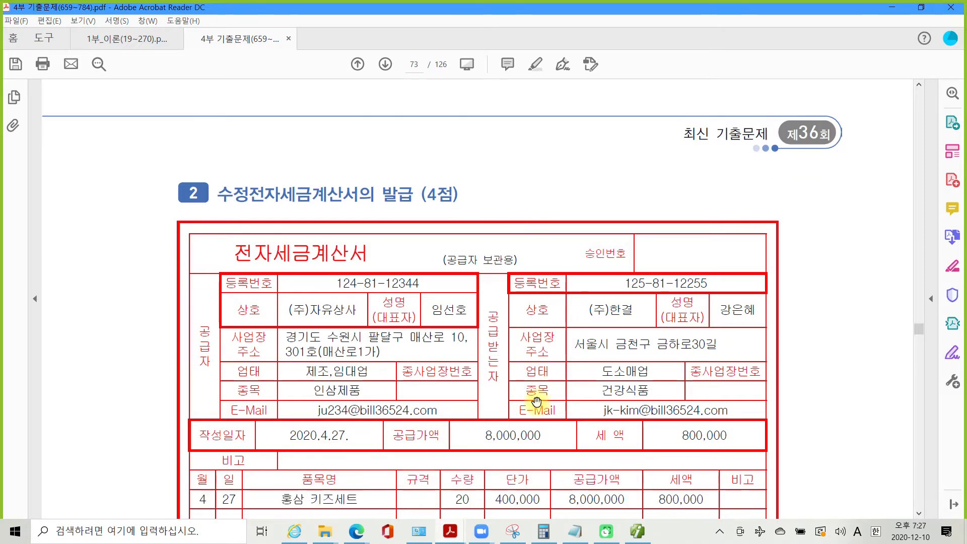
scroll(537, 402, "down", 2)
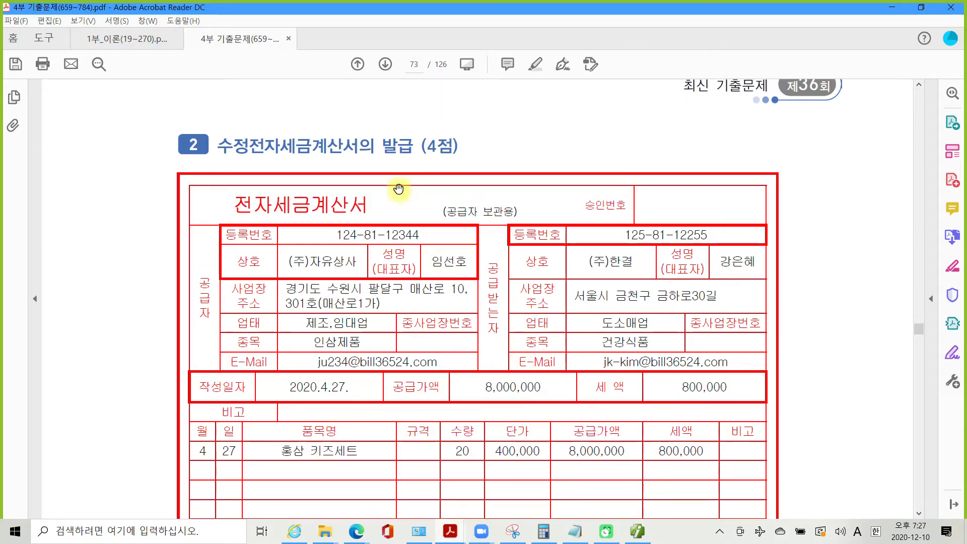
scroll(496, 381, "down", 3)
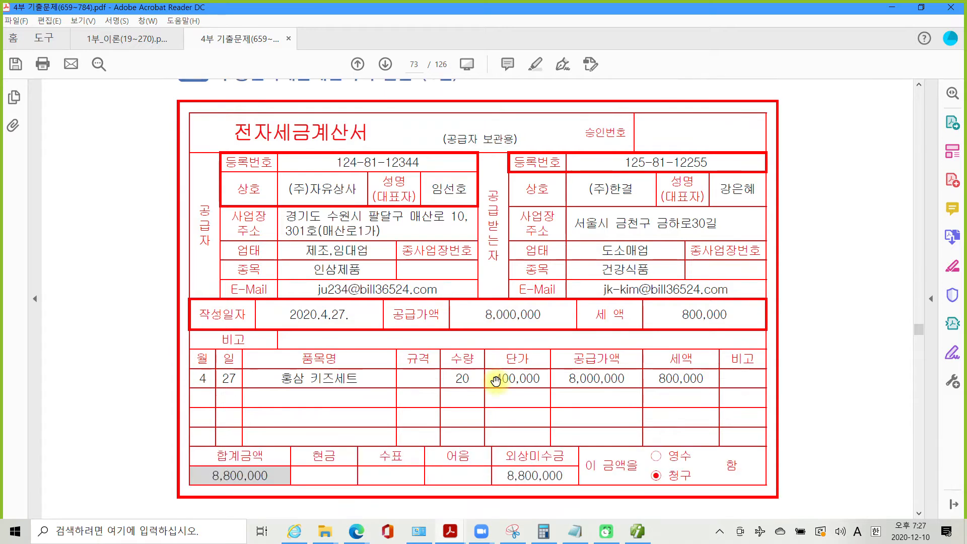
scroll(496, 381, "down", 3)
scroll(496, 381, "down", 4)
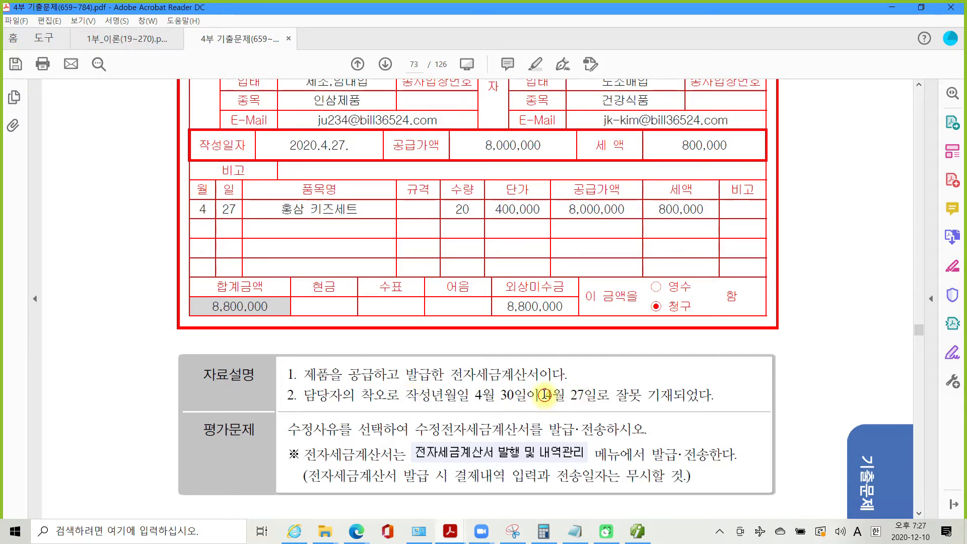
left_click_drag(546, 394, 611, 395)
right_click(579, 397)
left_click(642, 447)
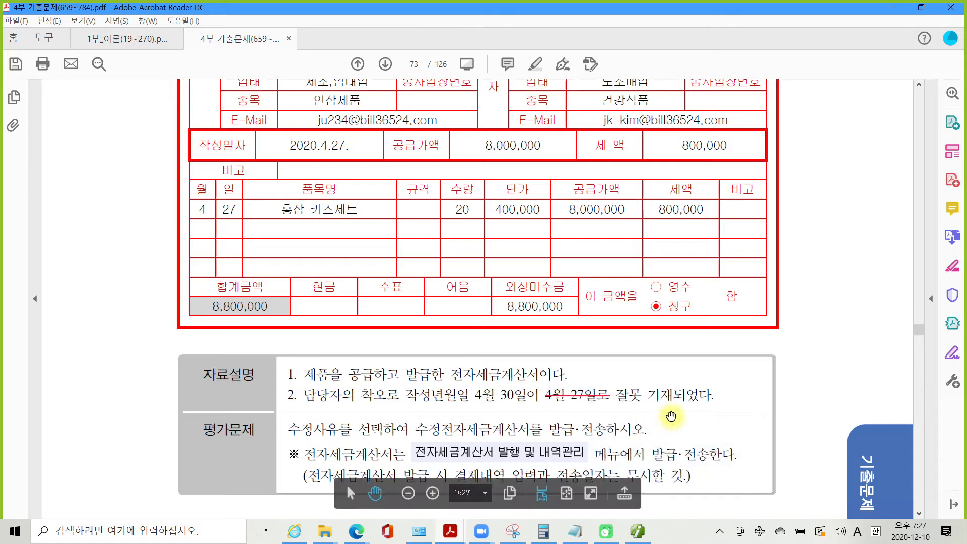
- Highlight the modified-invoice instruction and '담당자의 착오로' in yellow
scroll(324, 428, "down", 3)
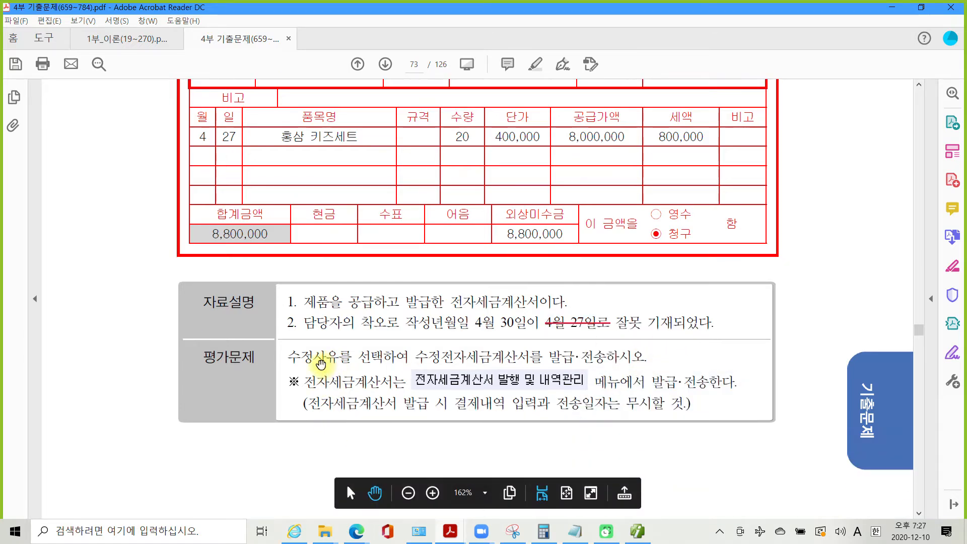
left_click_drag(415, 358, 645, 358)
right_click(611, 358)
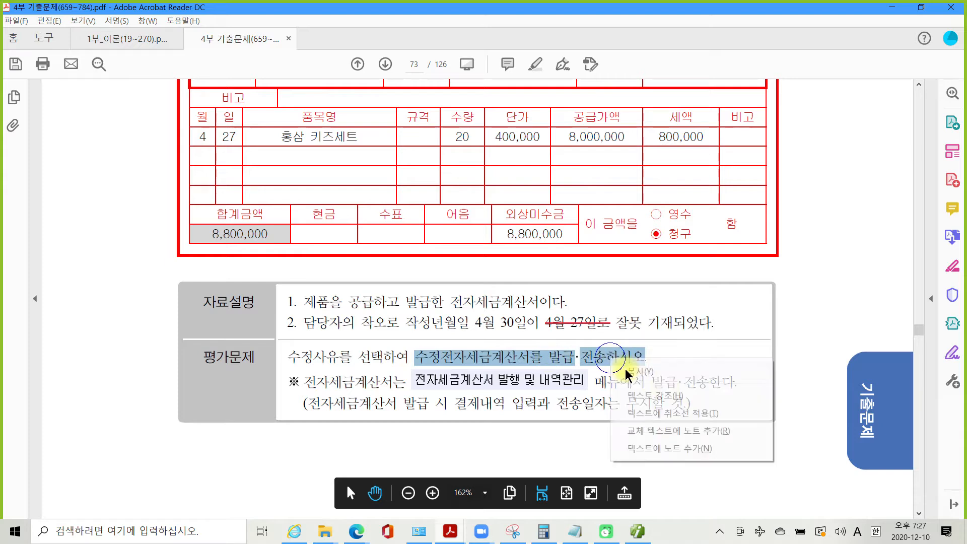
left_click(654, 395)
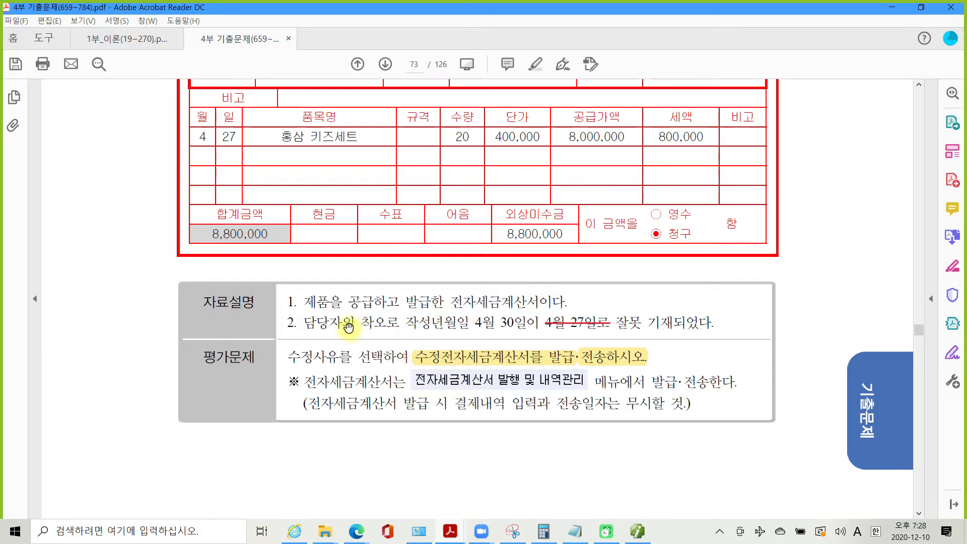
left_click_drag(304, 323, 398, 325)
right_click(398, 326)
left_click(443, 363)
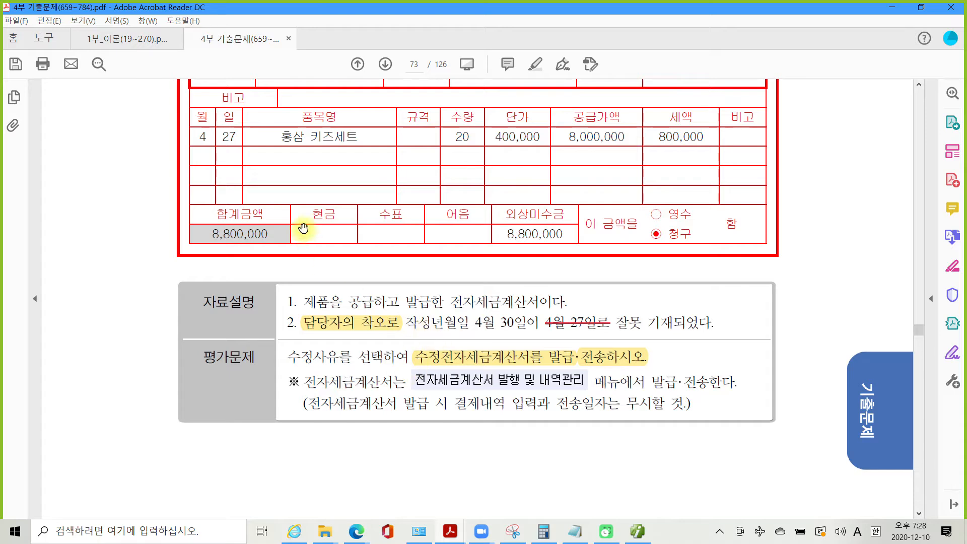
scroll(284, 258, "up", 1)
scroll(285, 258, "up", 3)
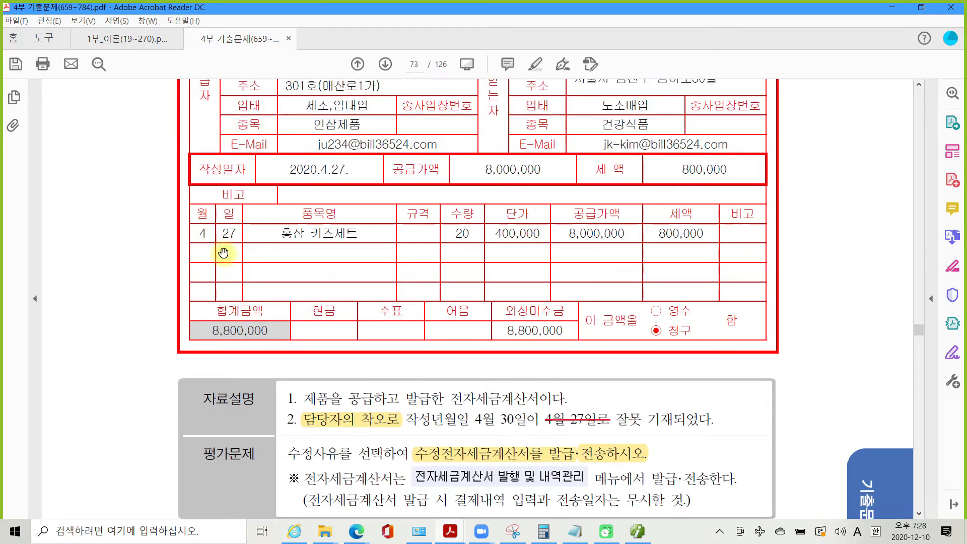
left_click(638, 531)
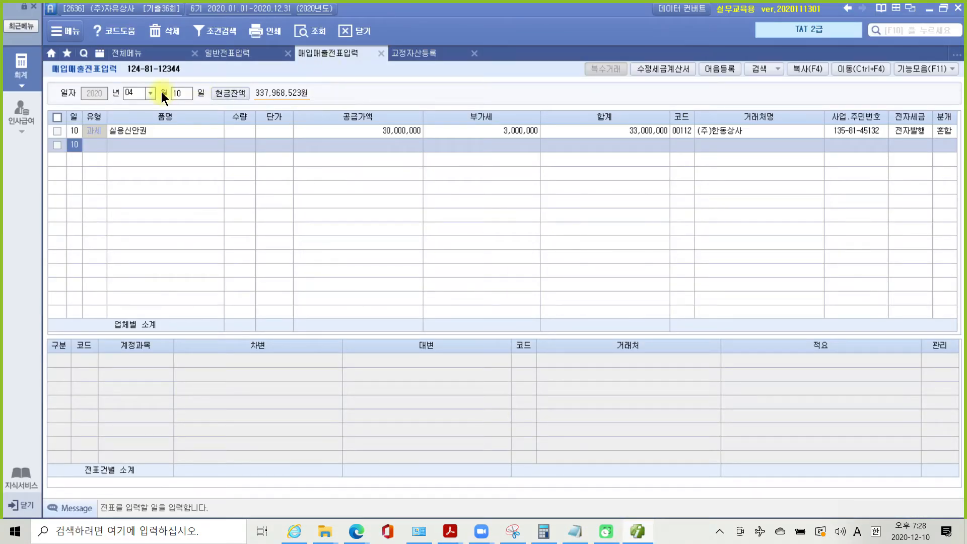
- Load the April 27 entries and mark the 홍삼 키즈세트 sale to (주)한결 for a modified tax invoice
left_click(177, 92)
type("27")
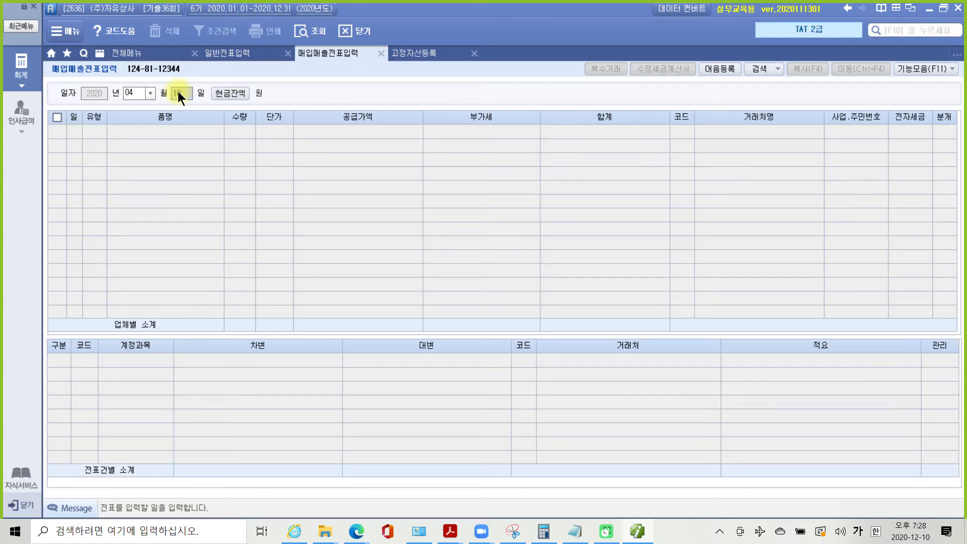
key("Return")
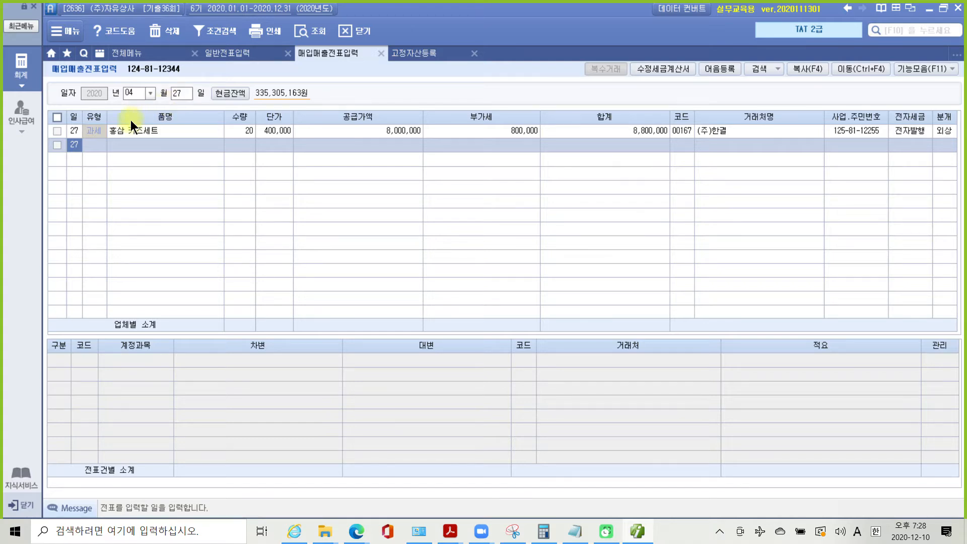
left_click(56, 132)
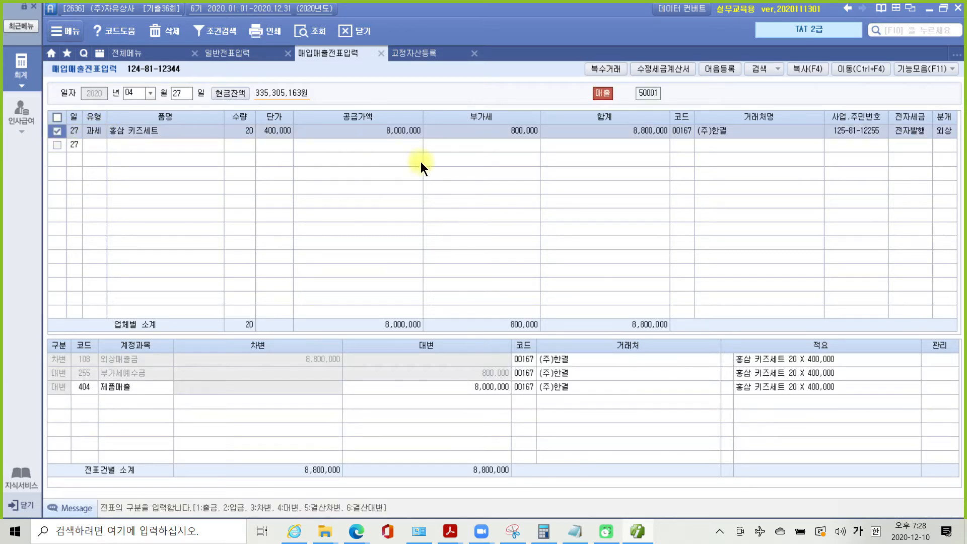
left_click(666, 68)
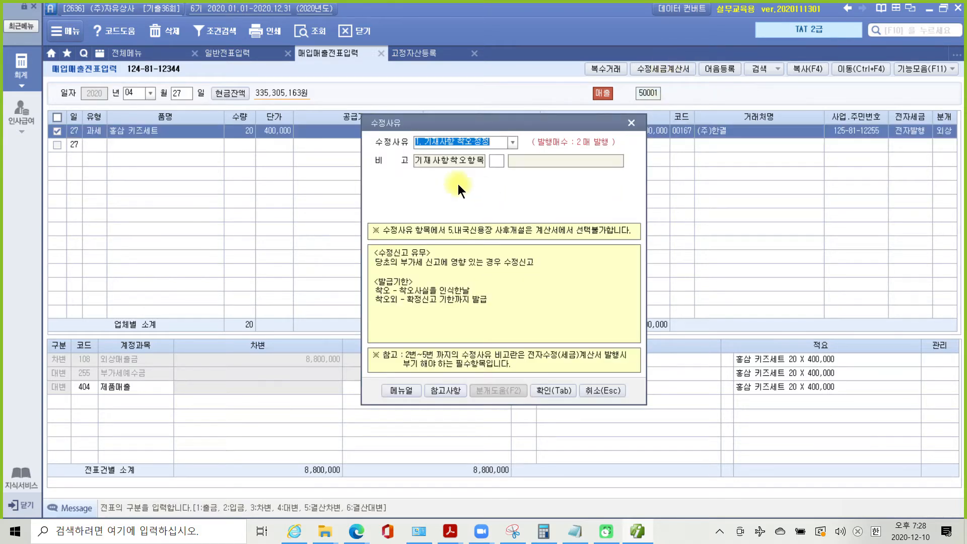
- Set the 수정사유 to 1. 기재사항 착오정정 for 2. 작성년월일 and confirm it
left_click_drag(424, 126, 431, 175)
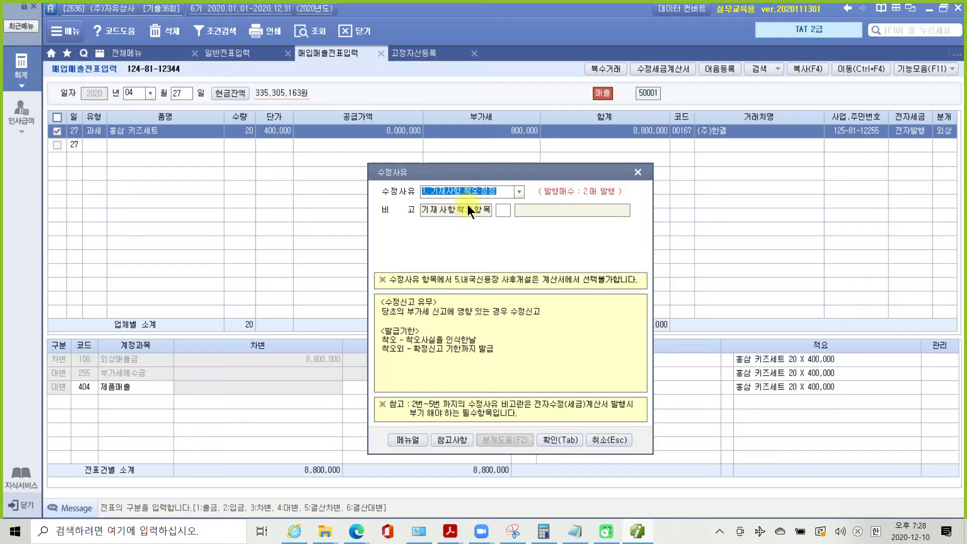
left_click(523, 191)
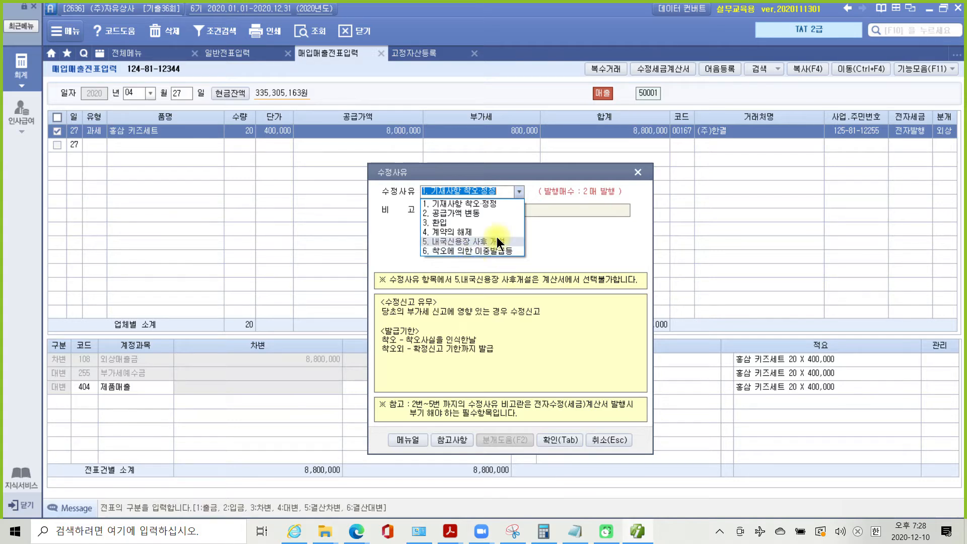
left_click(481, 205)
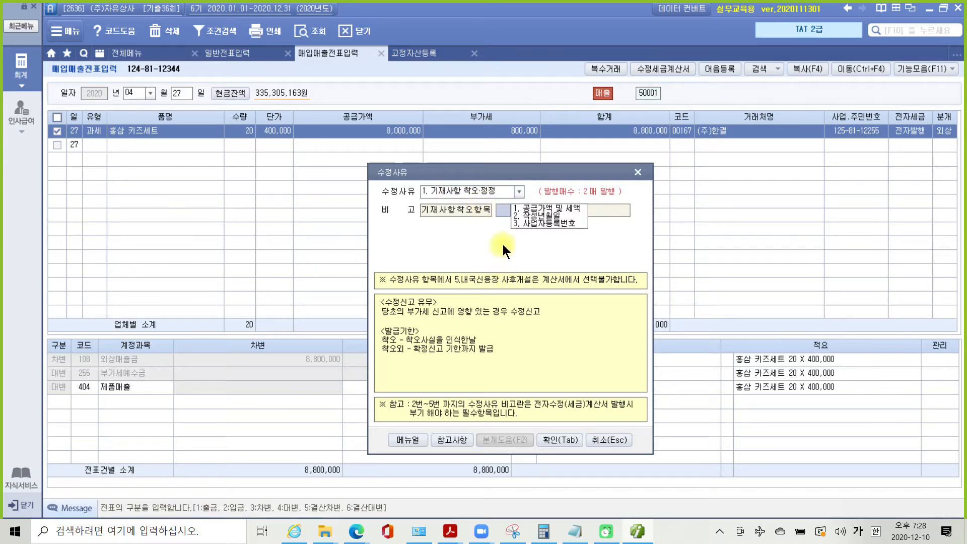
left_click(524, 215)
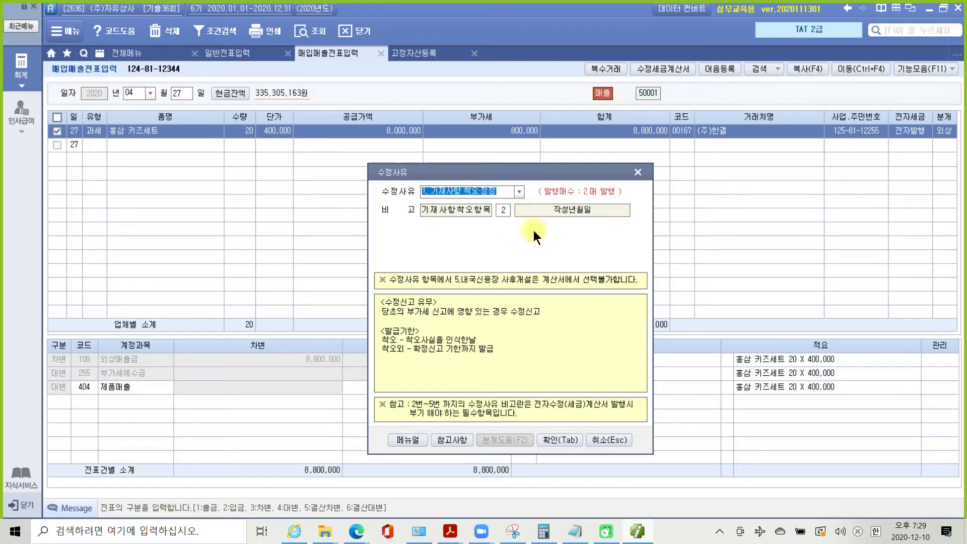
left_click(563, 442)
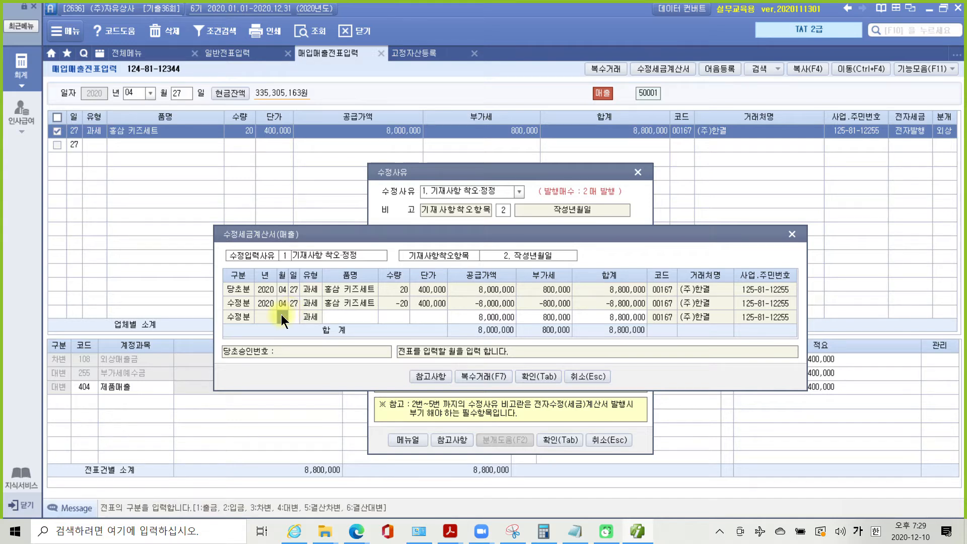
- Date the third correction row 04-30 with 홍삼 키즈세트, 20 units at 400,000 each
type("0430")
key("Return")
key("Return")
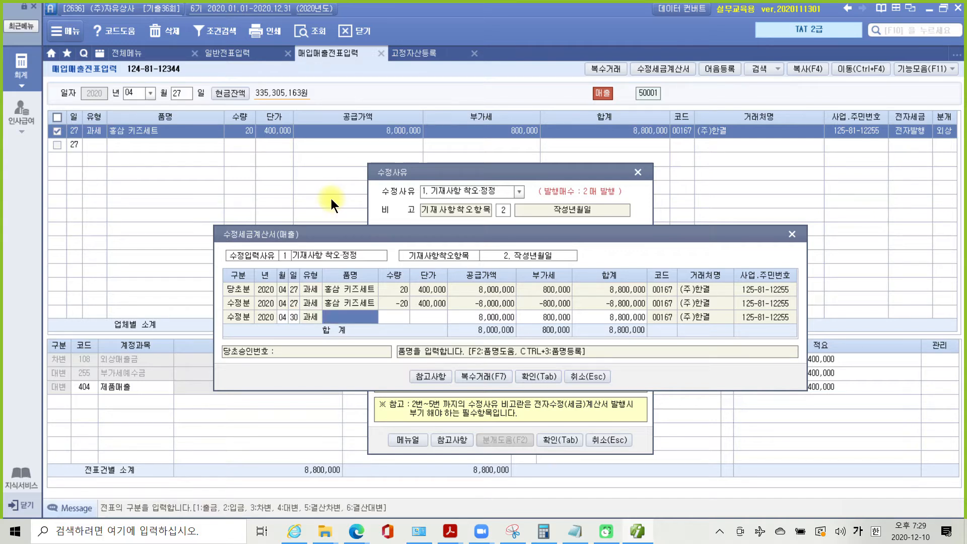
key("Return")
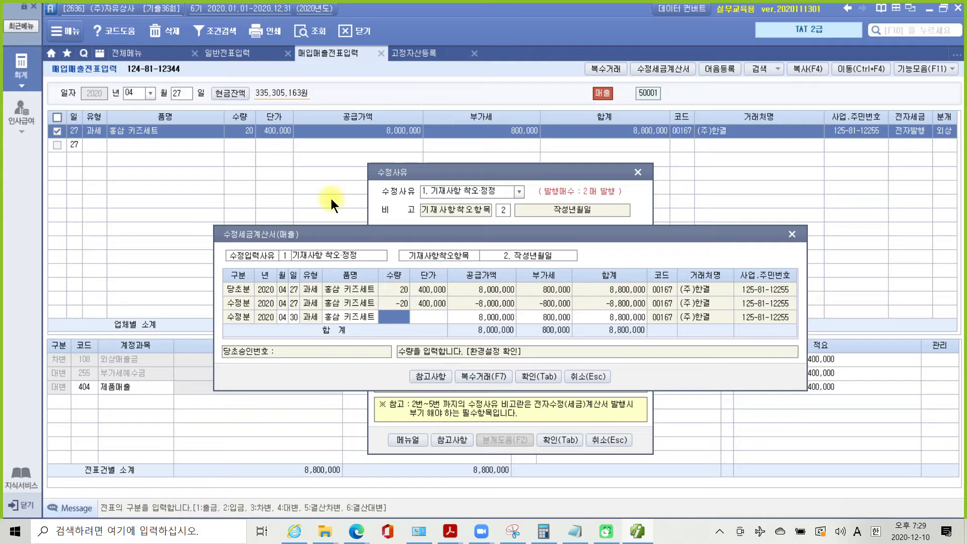
type("20")
key("Return")
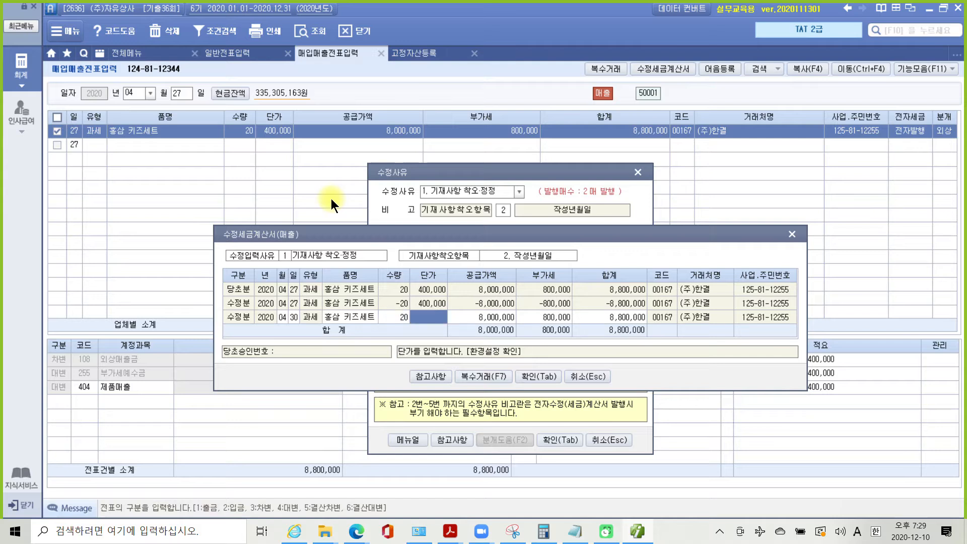
type("400,000")
key("Return")
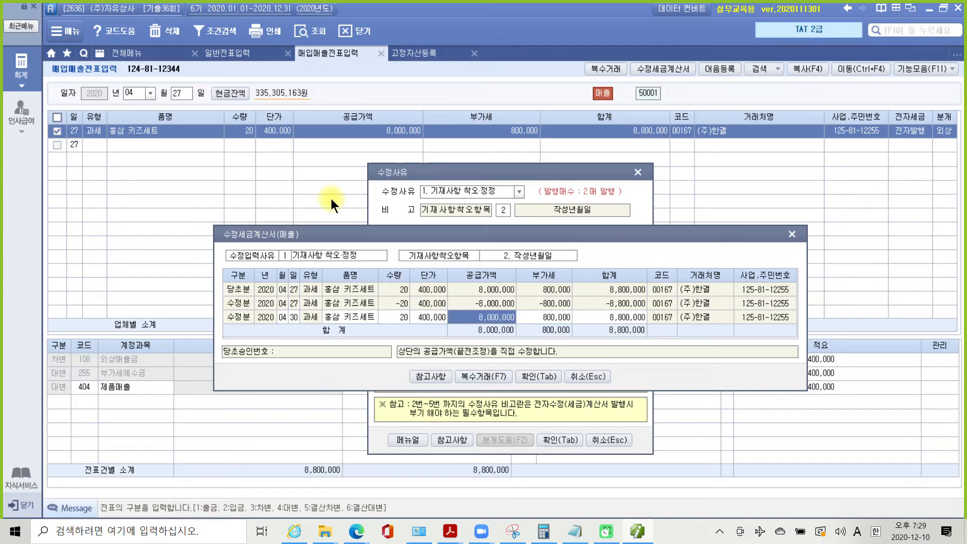
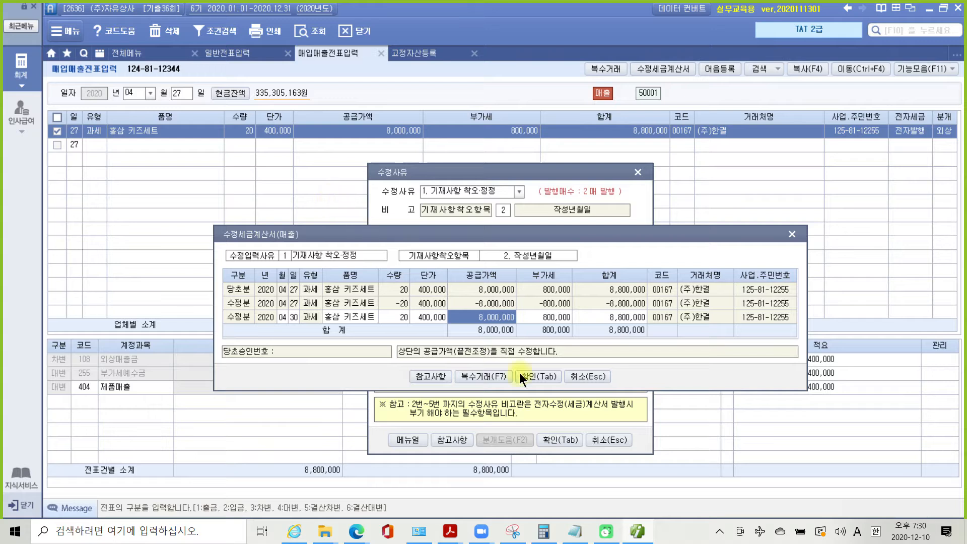
- Save both amended invoice entries, including the −20 홍삼 키즈세트 reversal, and show the full menu
left_click(535, 379)
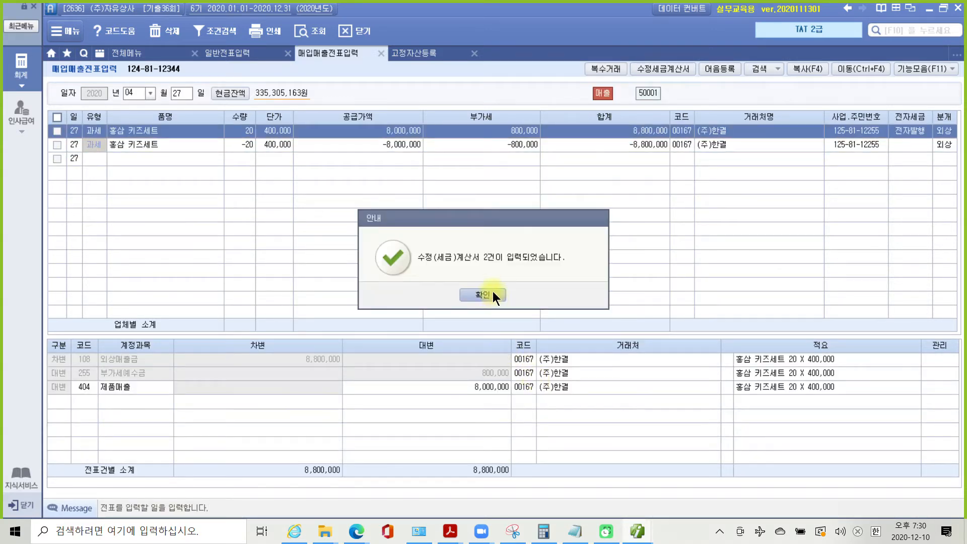
left_click(493, 294)
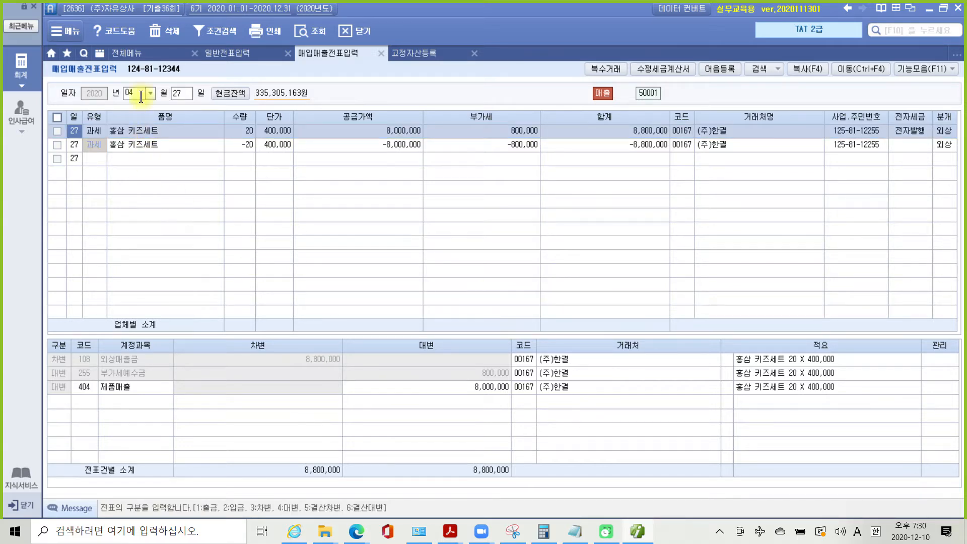
left_click(137, 49)
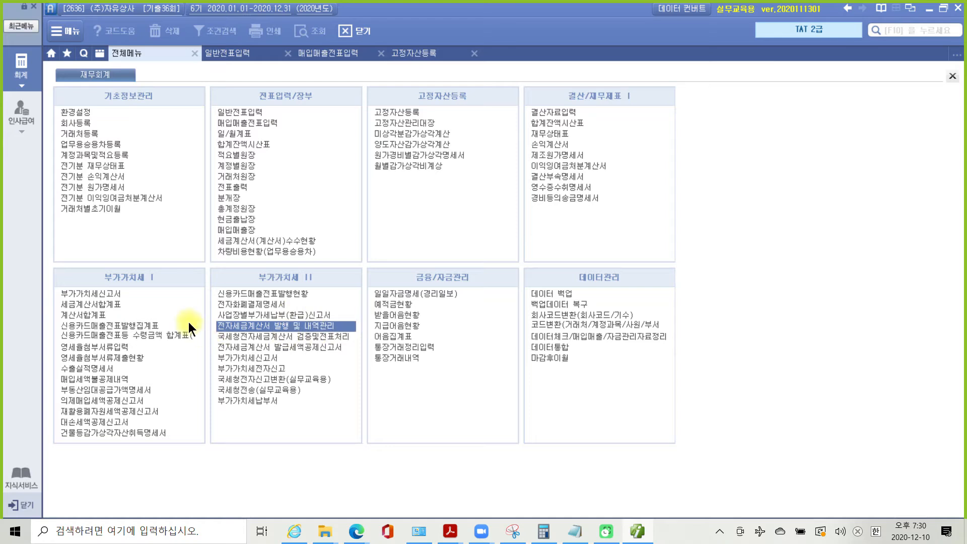
- Query e-tax invoices for 04-27 through 04-30 and tick the two unsent amendments in rows 2 and 3
double_click(306, 327)
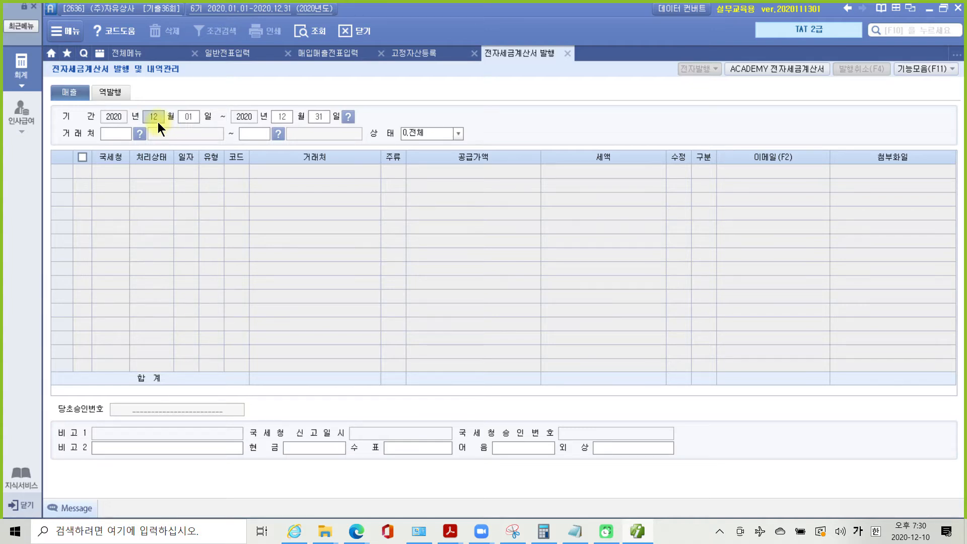
type("04")
type("27")
type("04")
type("30")
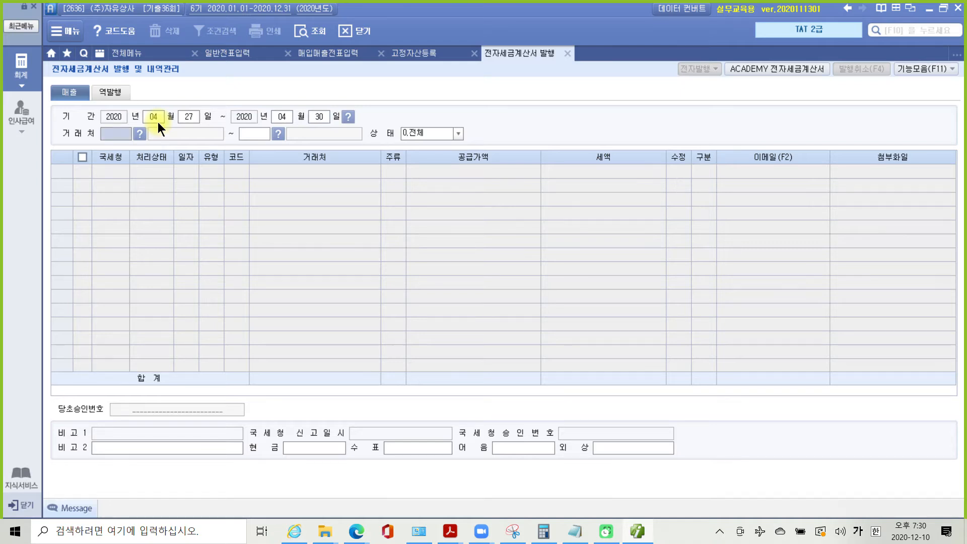
key("Return")
key("Return")
key("Return")
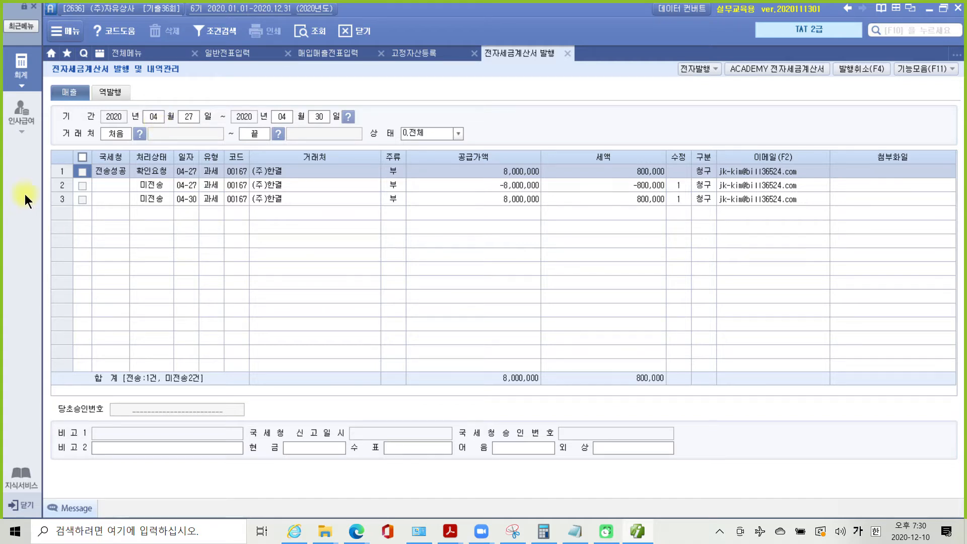
left_click(82, 186)
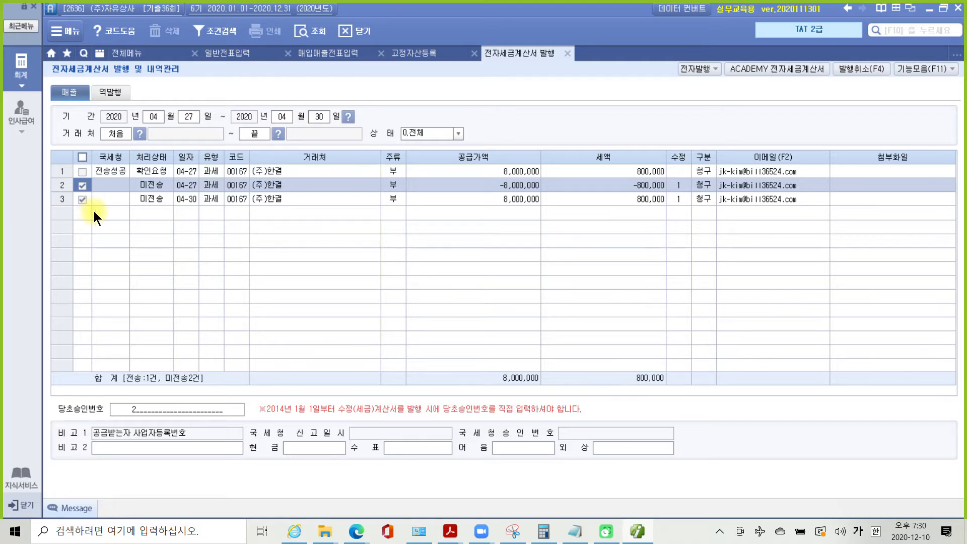
- Electronically issue the −8,000,000 and 8,000,000 amended invoices, leaving 3 sent and 0 unsent
left_click(696, 71)
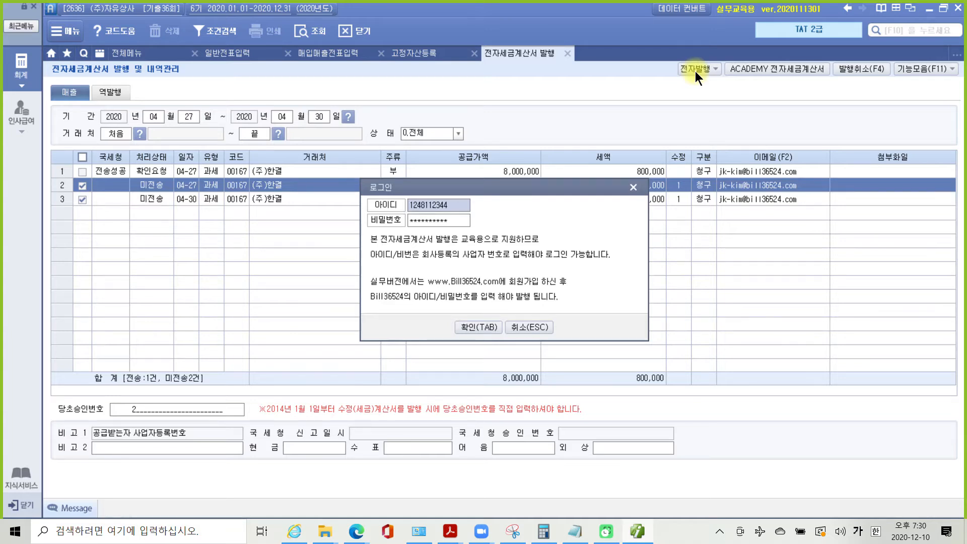
left_click(480, 327)
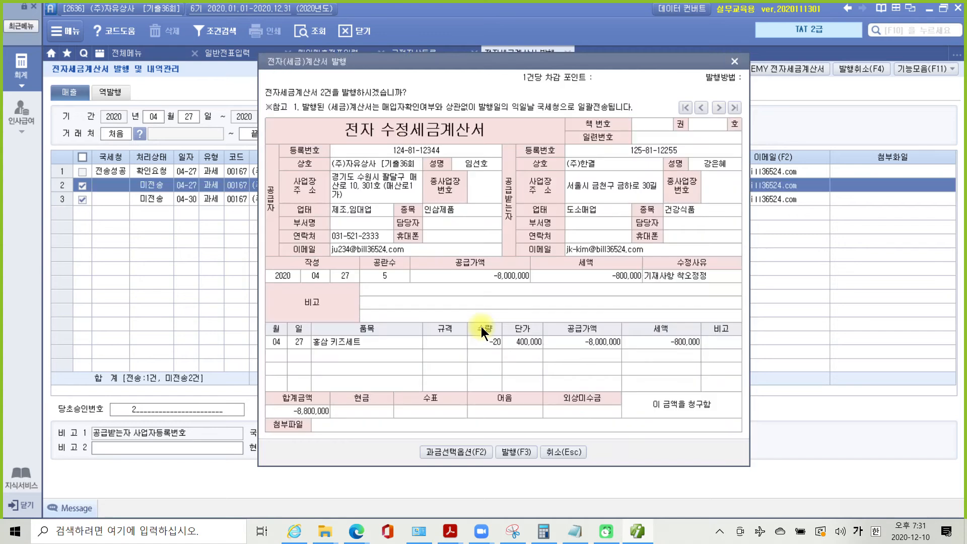
left_click(521, 452)
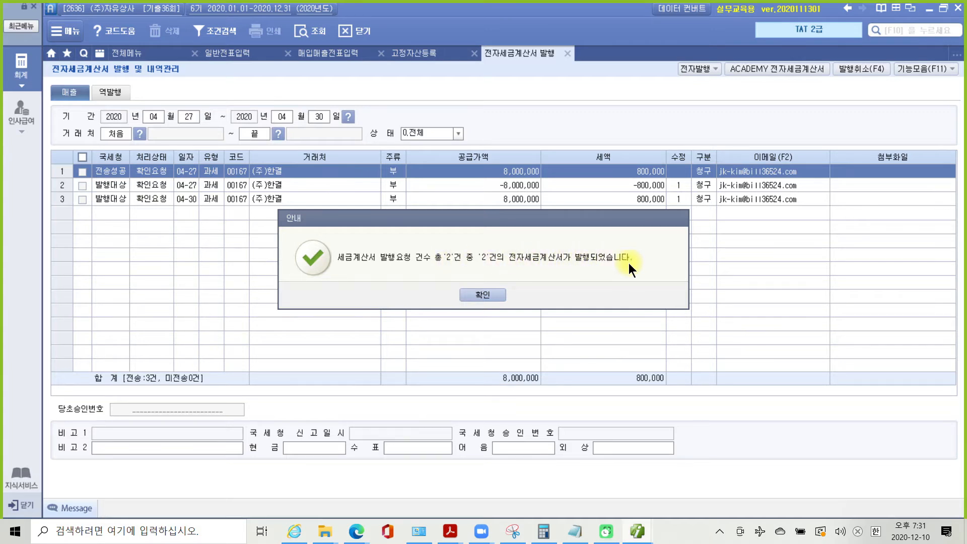
left_click(471, 293)
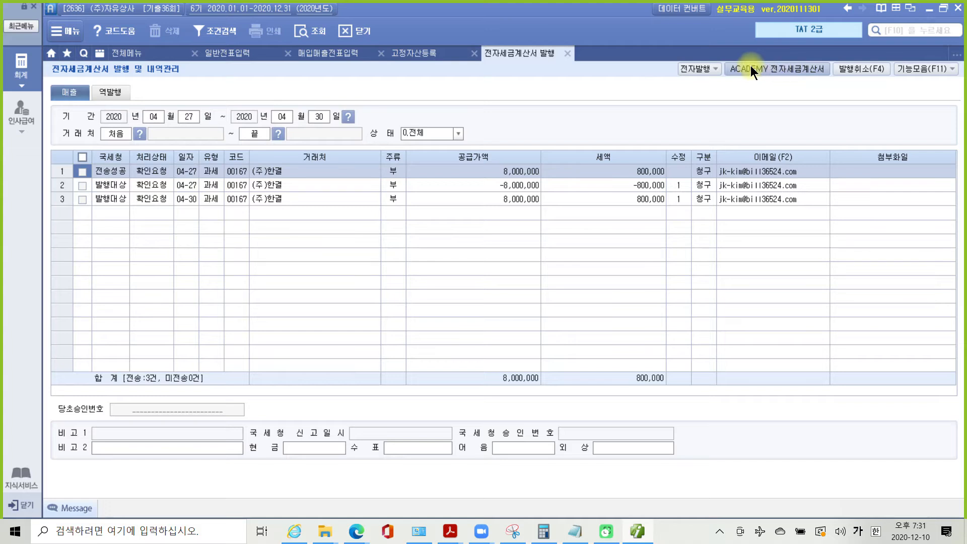
- Log in to the ACADEMY practice e-tax service and list the unsent sales invoices
left_click(767, 65)
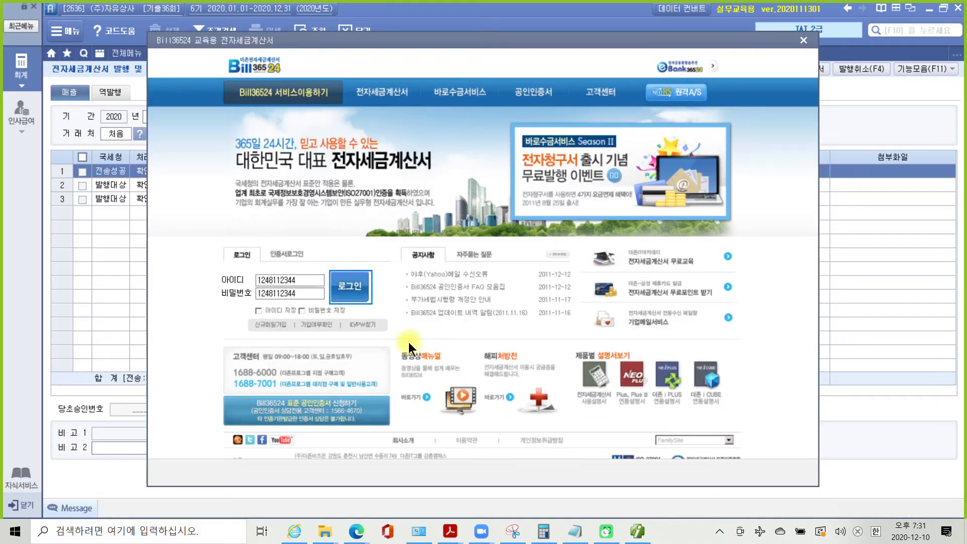
left_click(341, 287)
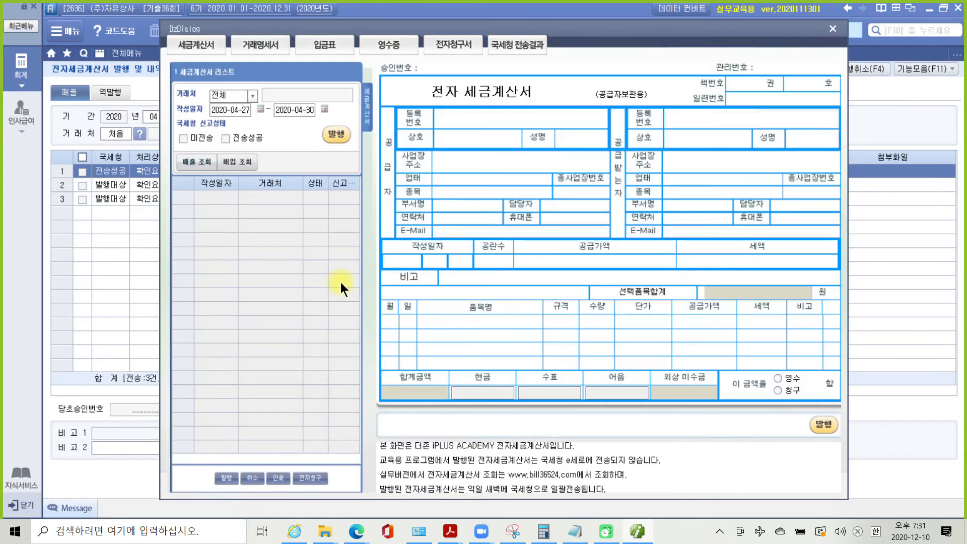
left_click(183, 137)
left_click(197, 162)
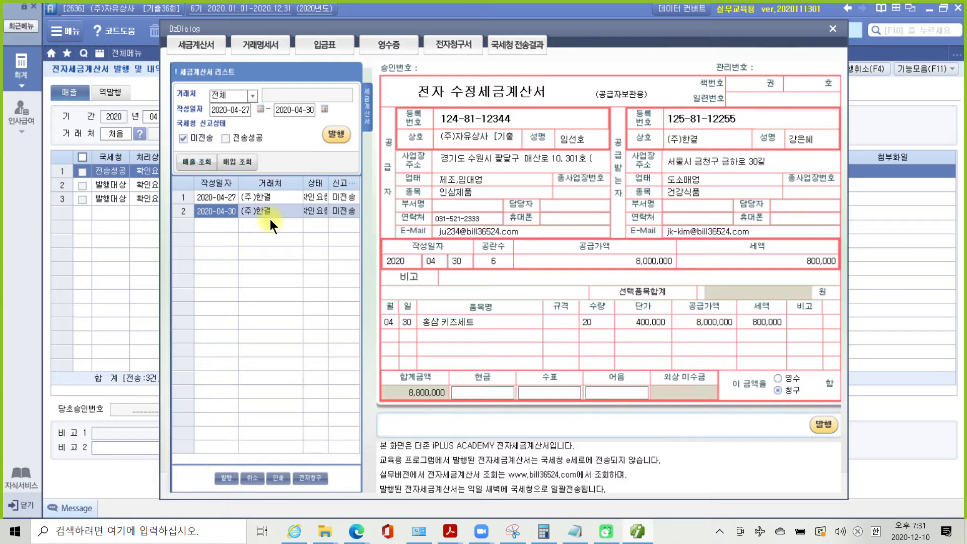
- Transmit the 04-30 and 04-27 amended invoices, then close the service and issuance windows
left_click(338, 135)
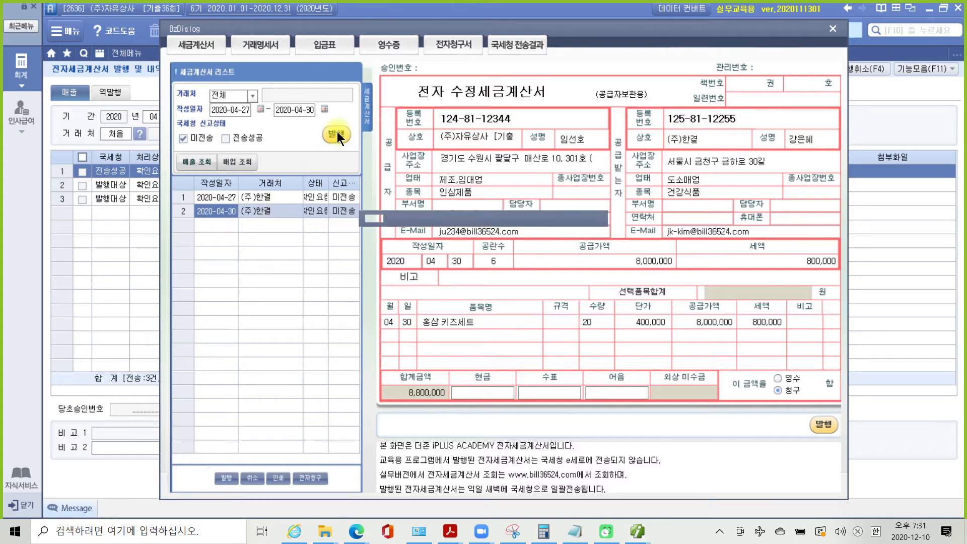
left_click(490, 294)
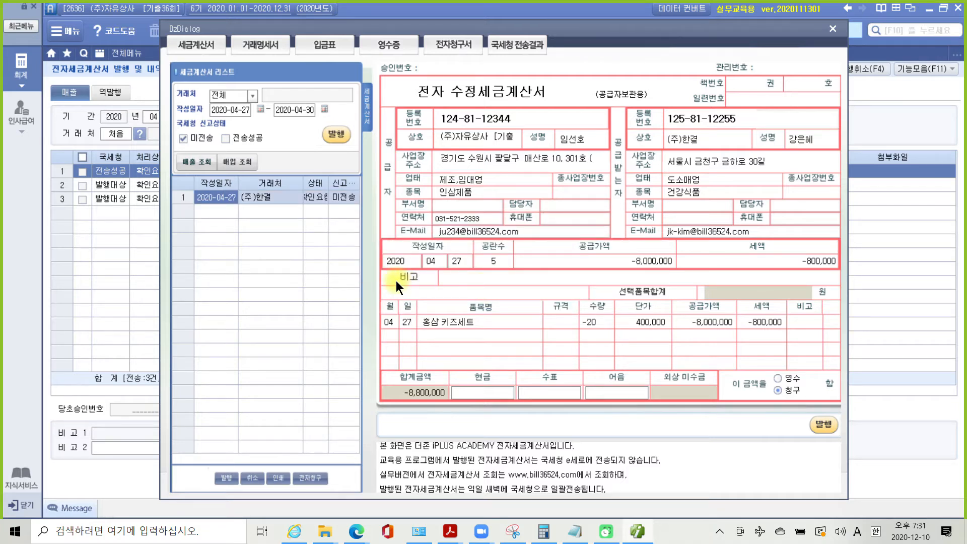
left_click(336, 135)
left_click(479, 295)
left_click(473, 292)
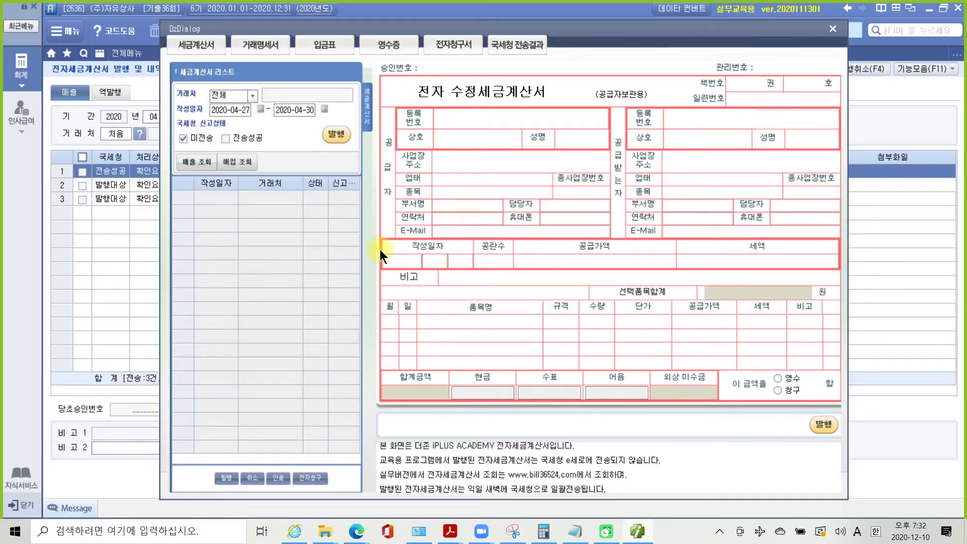
left_click(833, 31)
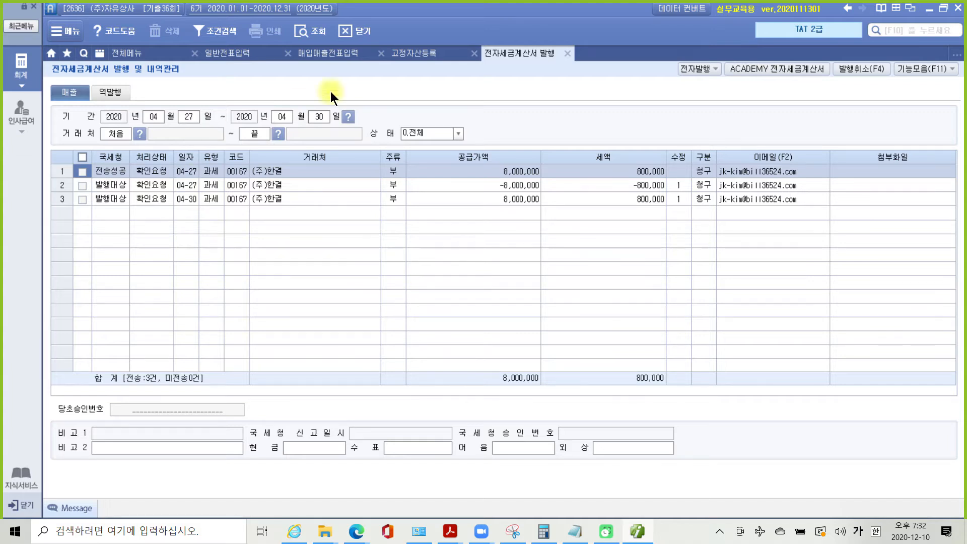
left_click(565, 53)
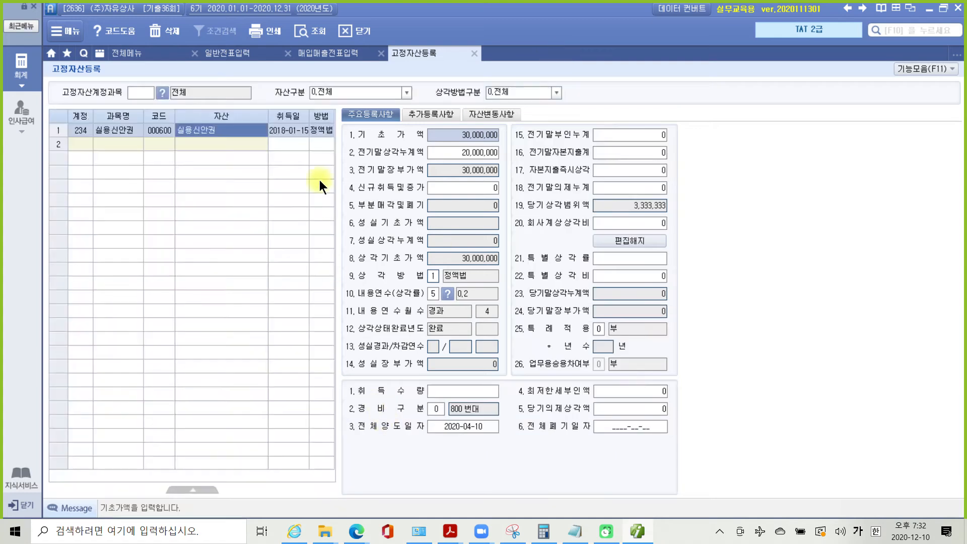
- Close the fixed-asset screen, refresh the April 27 vouchers, and bring the exam PDF forward
left_click(474, 53)
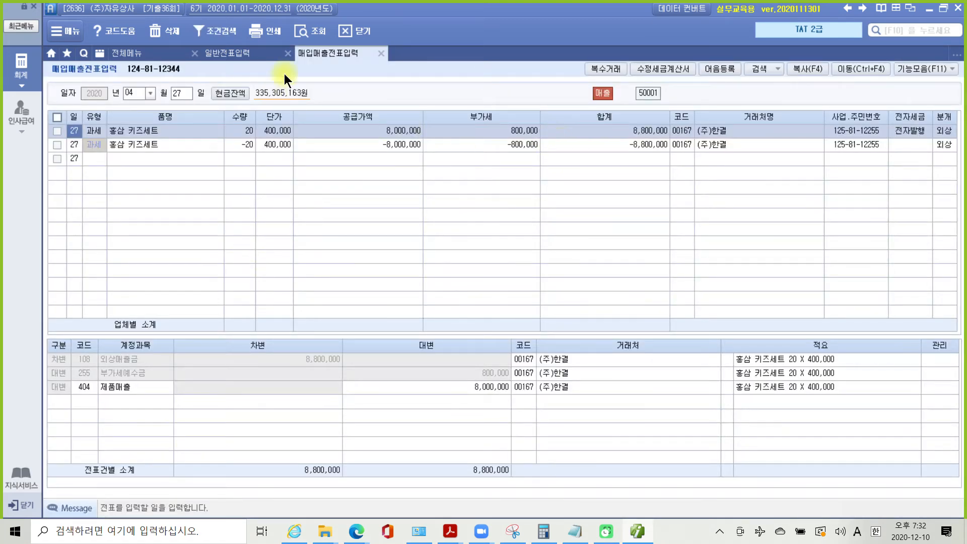
left_click(307, 31)
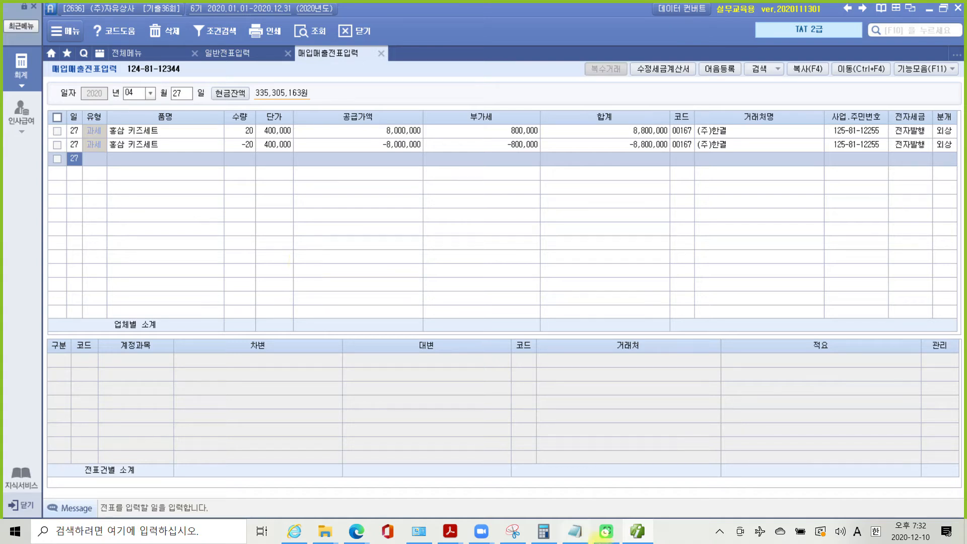
mouse_move(550, 539)
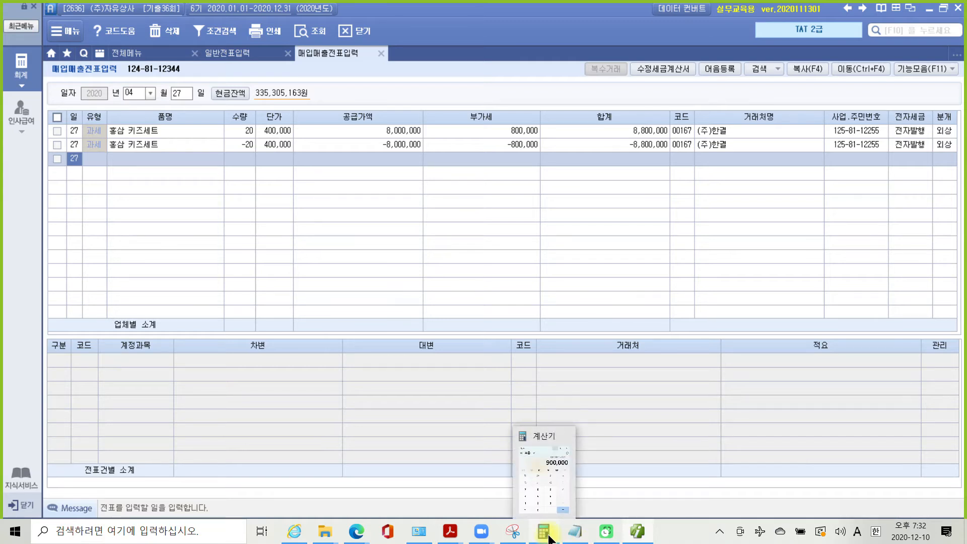
mouse_move(450, 532)
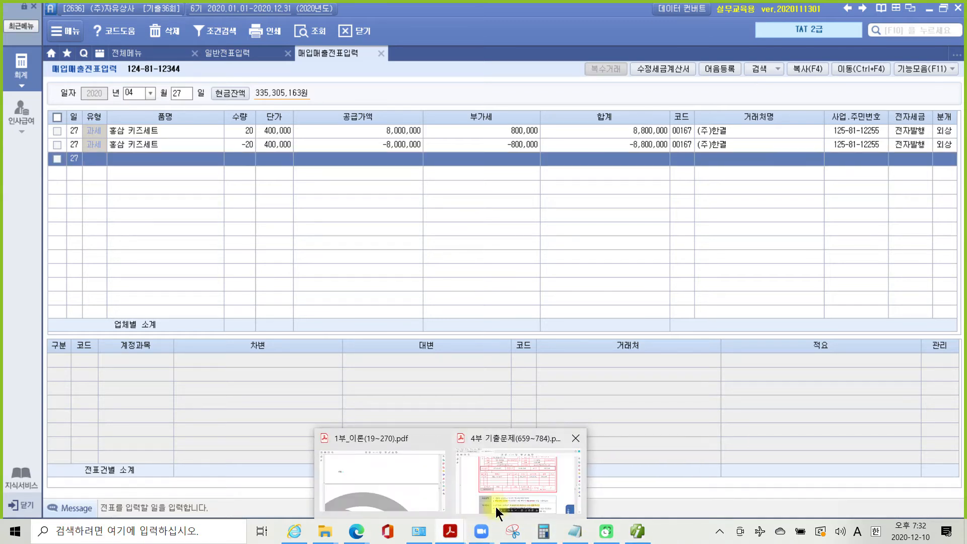
left_click(495, 490)
- Highlight 부가가치세신고서 and 수출실적명세서 in the problem heading in yellow
scroll(493, 410, "down", 10)
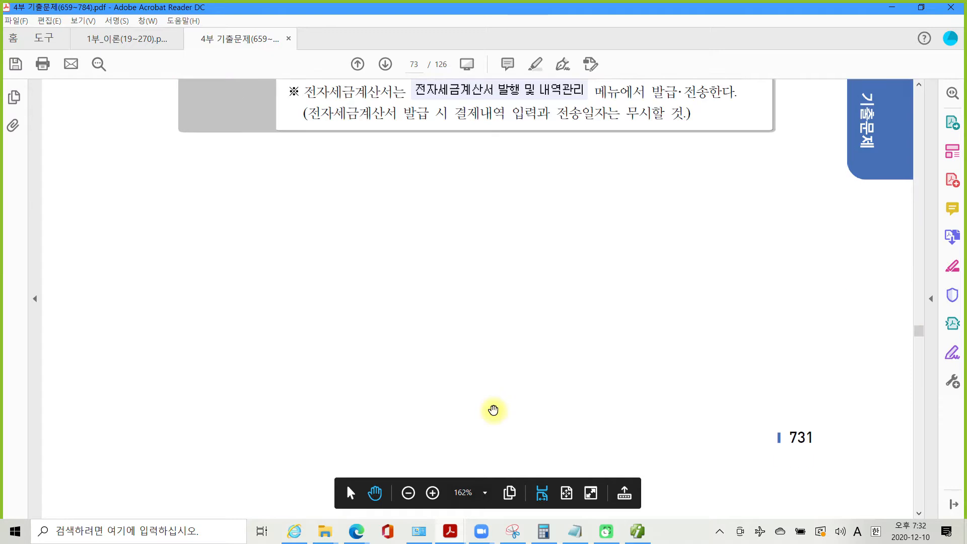
scroll(493, 410, "down", 10)
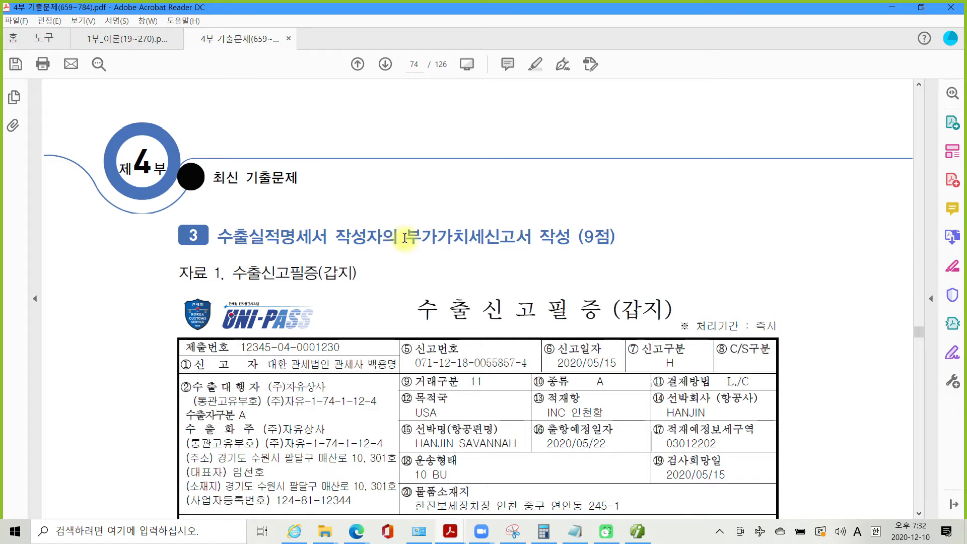
left_click_drag(405, 238, 531, 240)
right_click(522, 240)
left_click(562, 277)
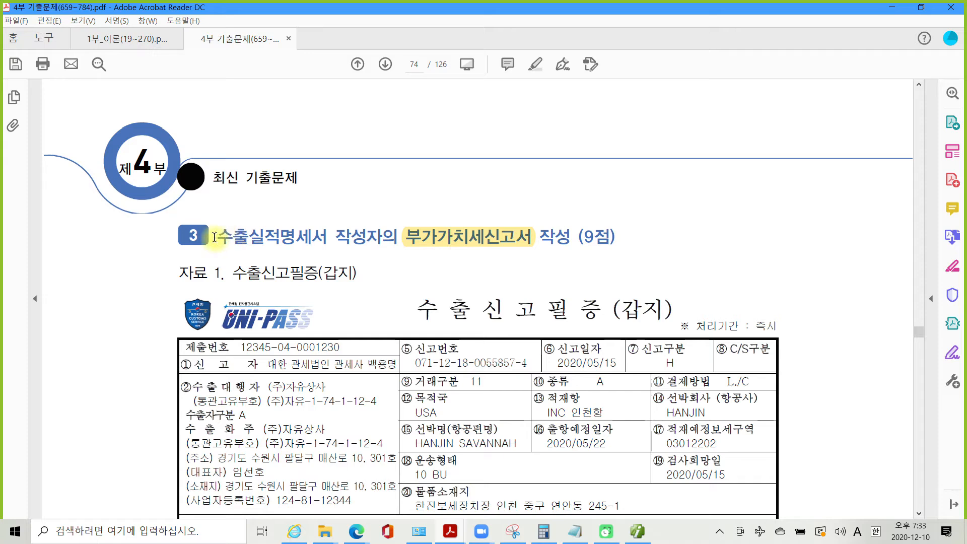
left_click_drag(214, 237, 326, 240)
right_click(326, 240)
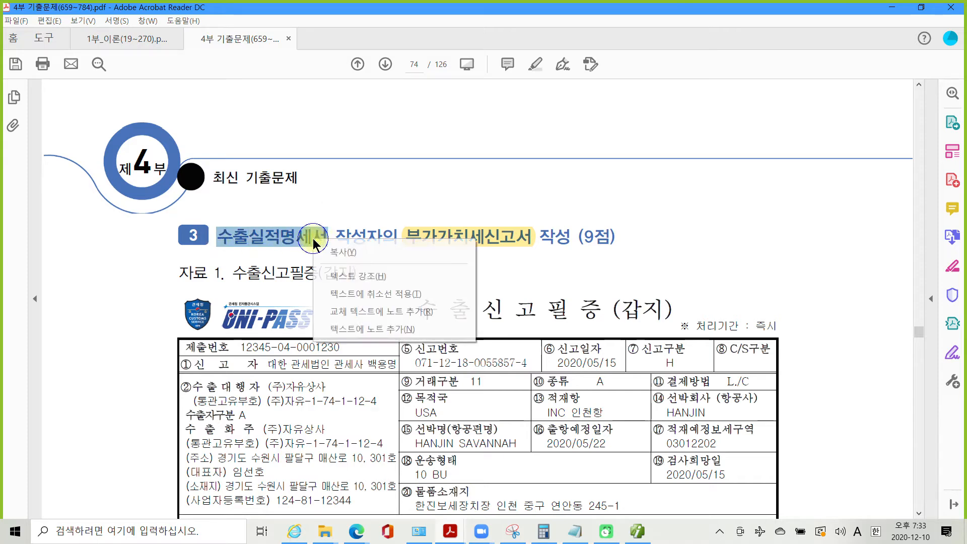
left_click(360, 277)
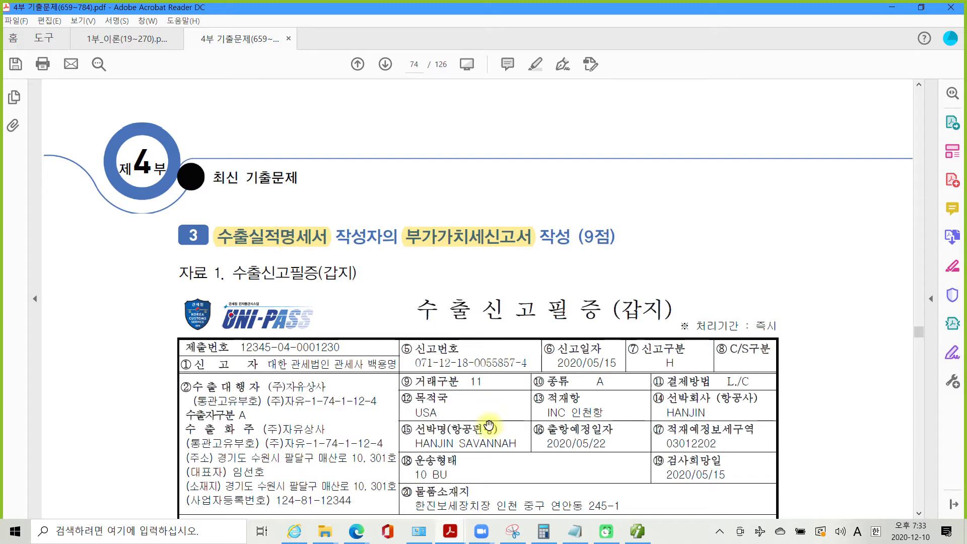
- Scroll down to the 자료 2 exchange-rate table and the 자료설명/평가문제 boxes
scroll(491, 422, "down", 3)
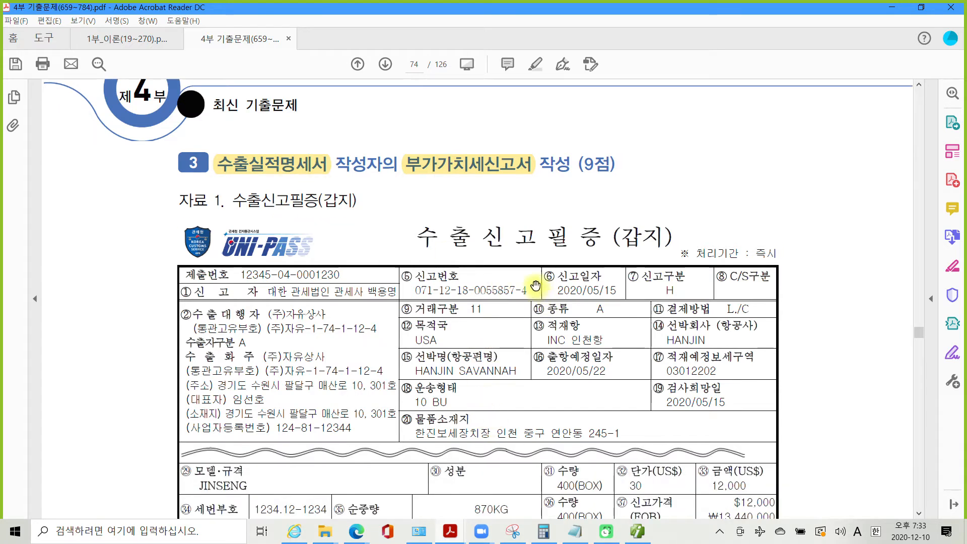
scroll(477, 354, "down", 18)
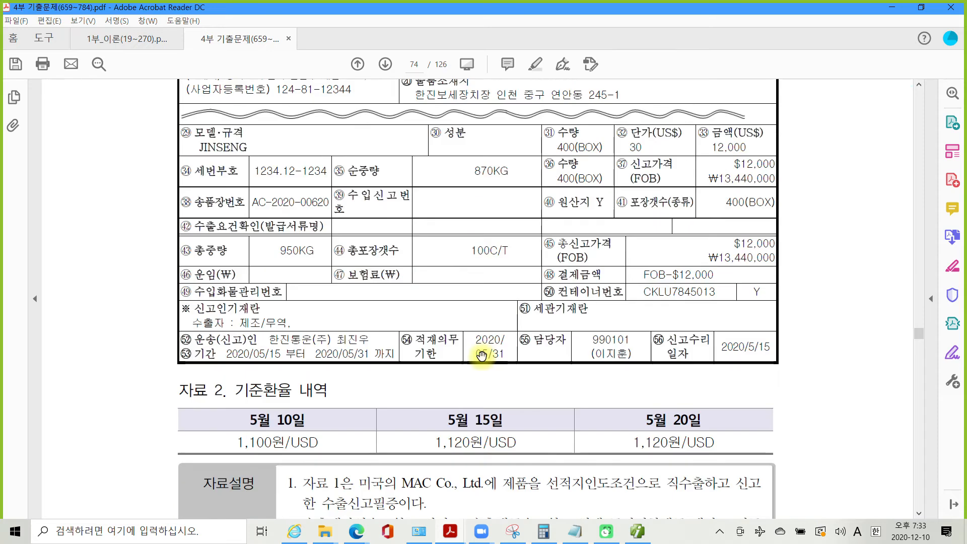
scroll(481, 356, "down", 1)
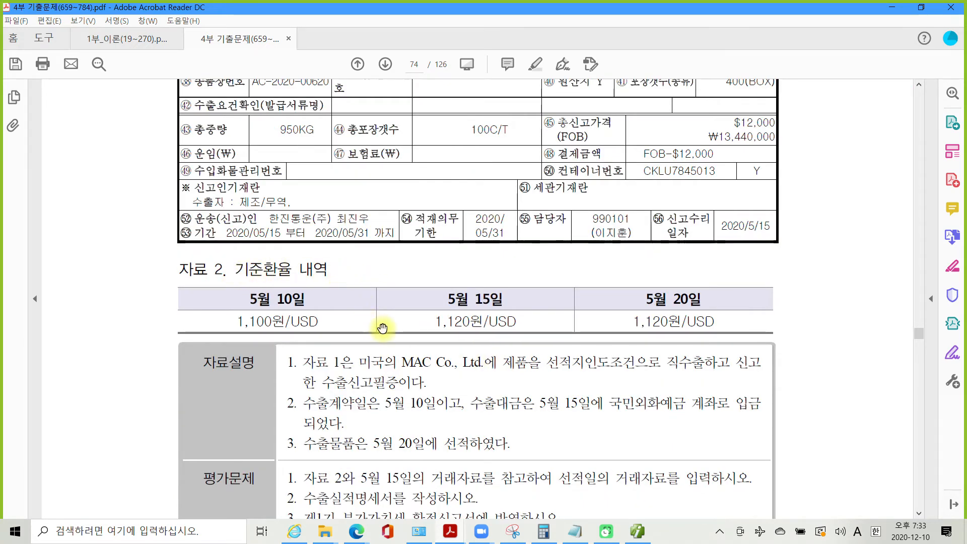
scroll(382, 325, "down", 2)
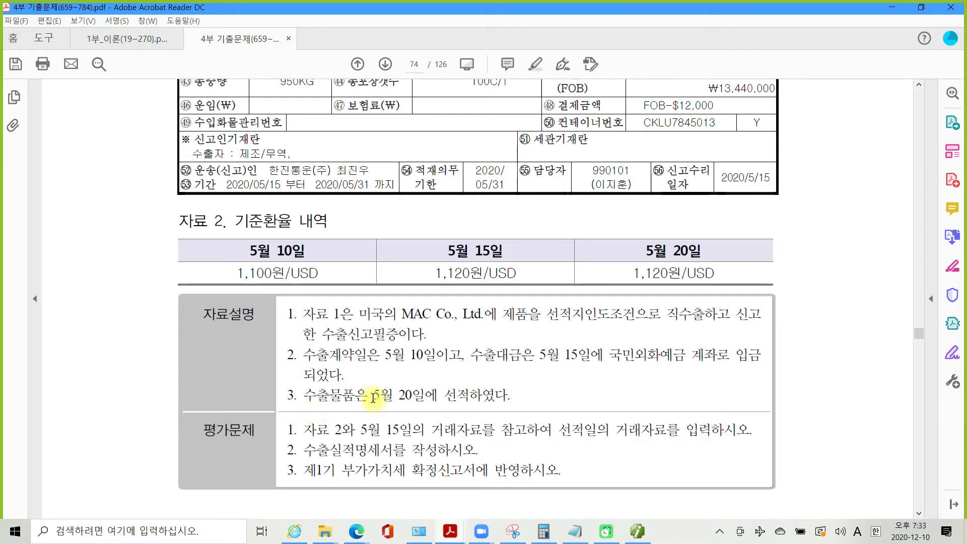
- Highlight the sentence 5월 20일에 선적하였다 in yellow
left_click_drag(372, 396, 508, 396)
right_click(476, 398)
left_click(502, 435)
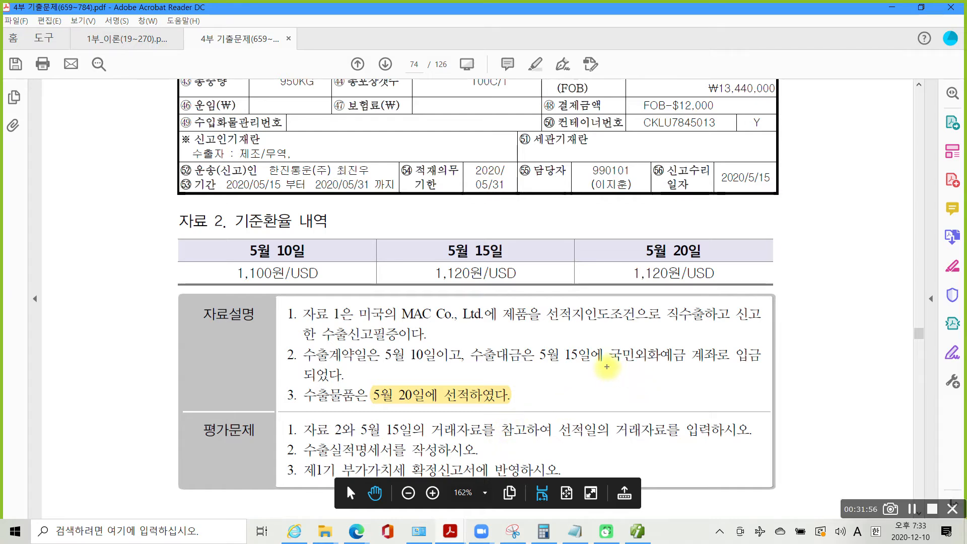
- Pen-mark 국민외화예금, strike the 5월 10일/15일 dates and rates, mark the 5월 20일 1,120원 rate, then clear
left_click_drag(607, 365, 763, 368)
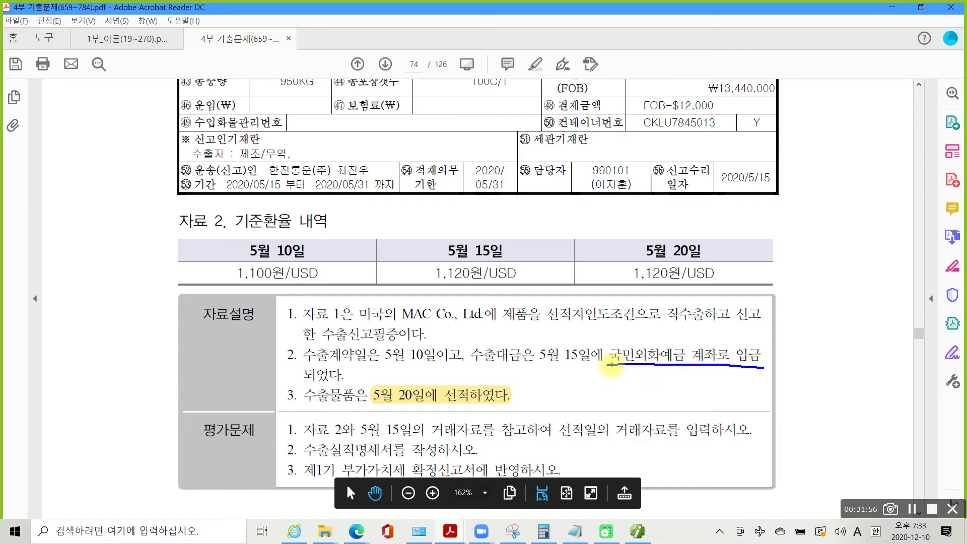
mouse_move(609, 364)
left_mouse_down()
mouse_move(610, 342)
mouse_move(685, 342)
mouse_move(690, 369)
left_mouse_up()
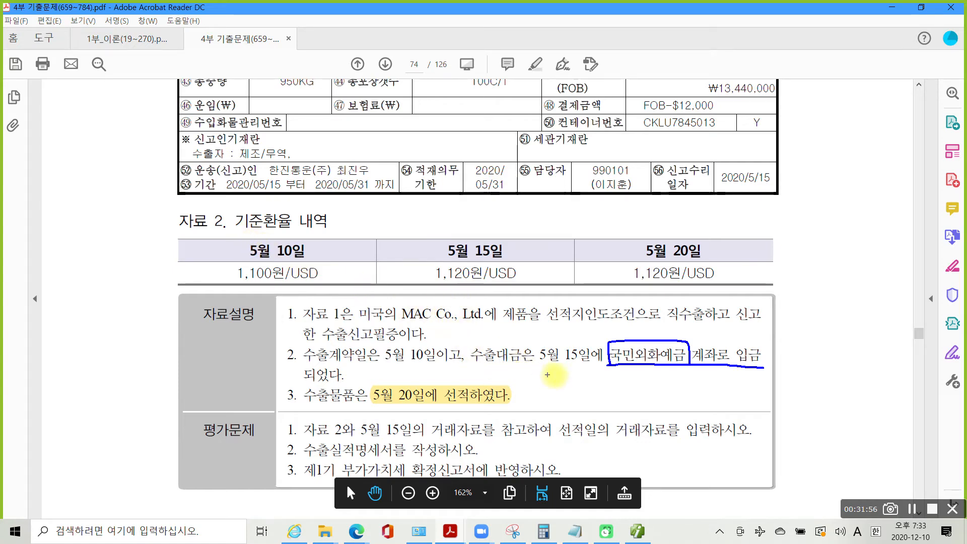
mouse_move(573, 346)
left_mouse_down()
mouse_move(551, 364)
mouse_move(573, 362)
left_mouse_up()
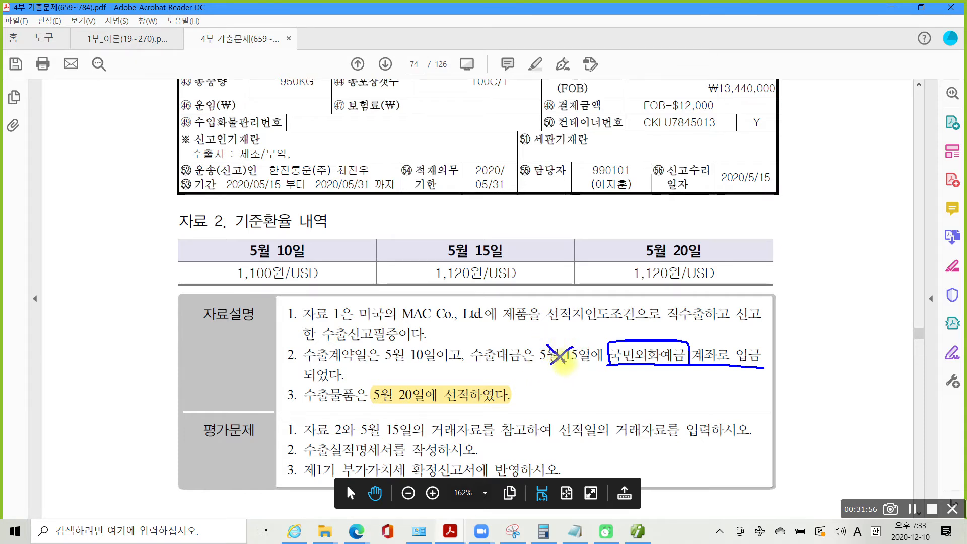
mouse_move(413, 345)
left_mouse_down()
mouse_move(401, 359)
mouse_move(415, 360)
left_mouse_up()
left_click_drag(286, 233, 257, 285)
left_click_drag(493, 240, 453, 283)
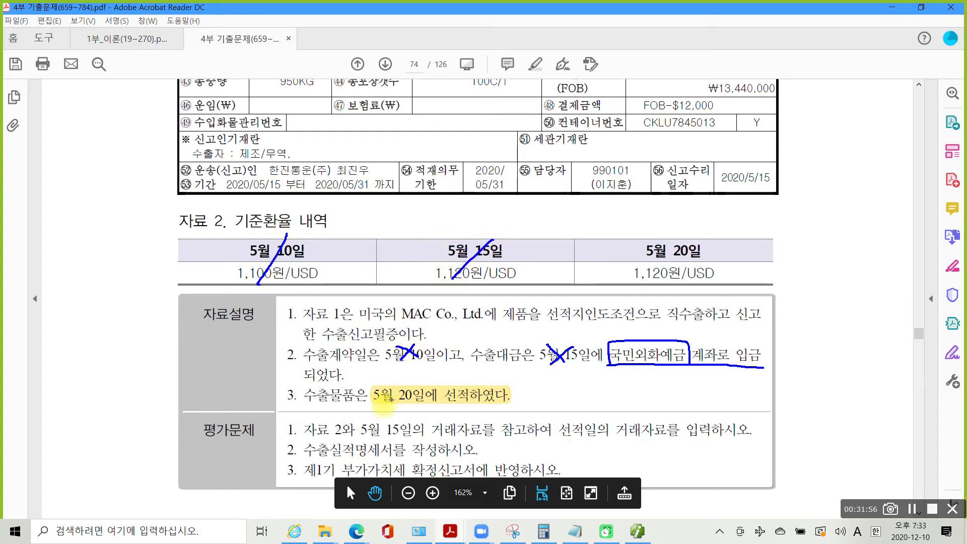
mouse_move(372, 401)
left_mouse_down()
mouse_move(446, 409)
mouse_move(443, 394)
mouse_move(473, 384)
mouse_move(470, 403)
left_mouse_up()
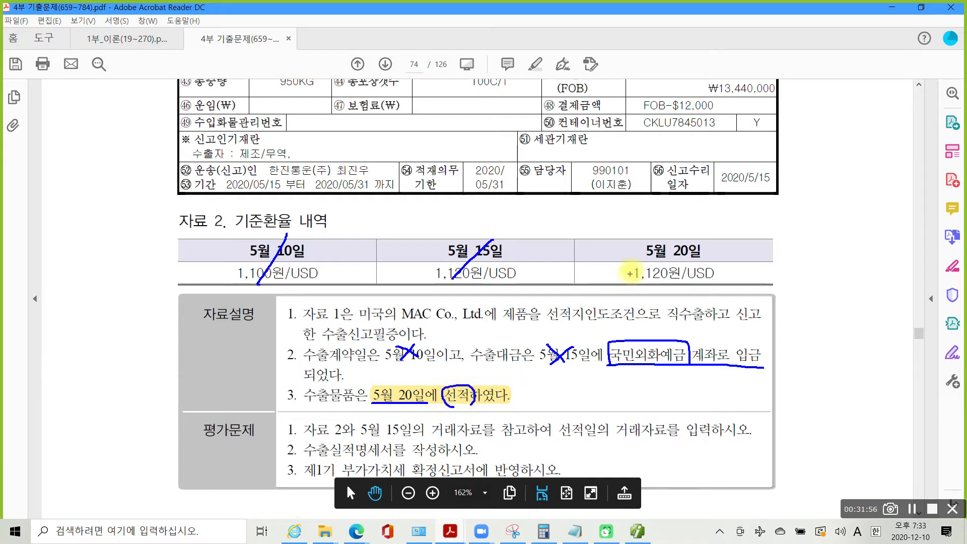
mouse_move(682, 285)
left_mouse_down()
mouse_move(652, 292)
mouse_move(628, 276)
mouse_move(655, 260)
mouse_move(698, 272)
mouse_move(685, 288)
mouse_move(688, 274)
left_mouse_up()
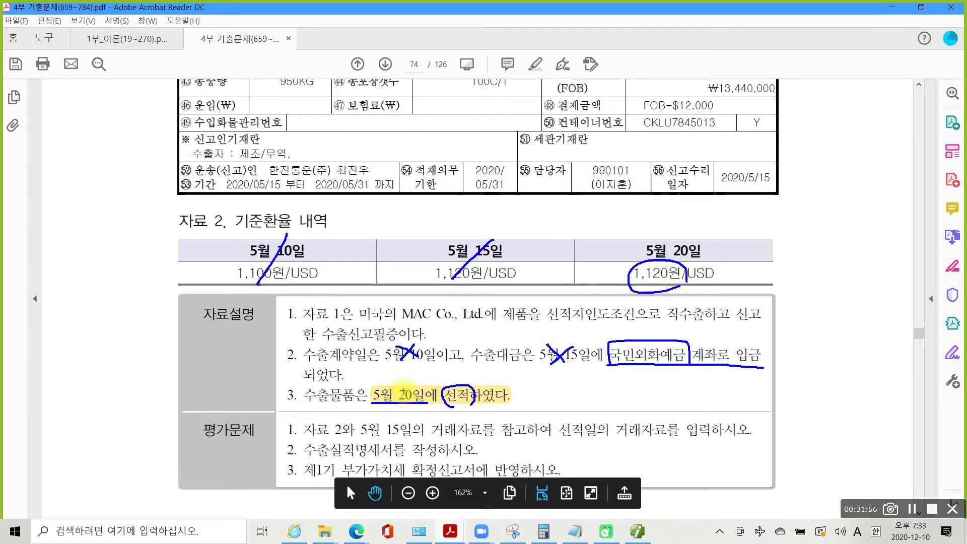
left_click_drag(303, 441, 420, 440)
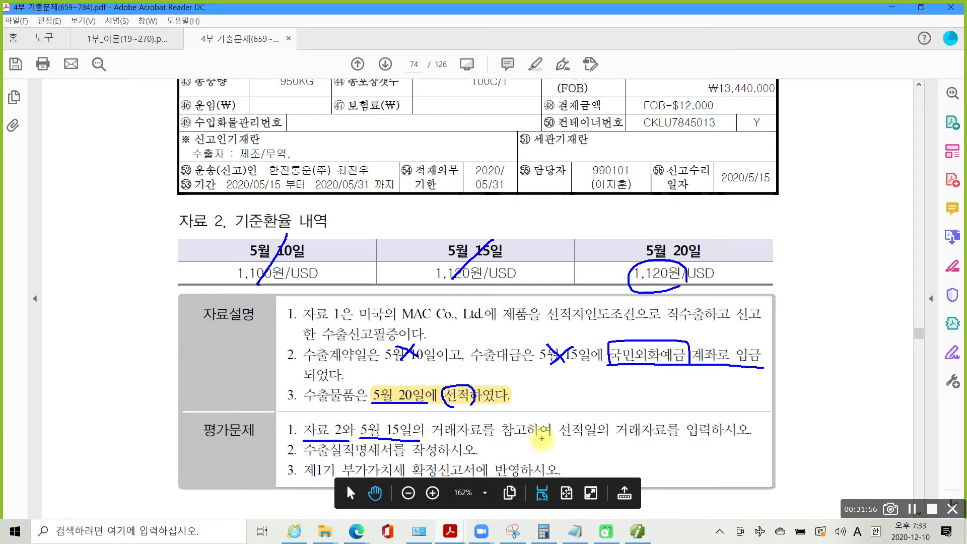
left_click_drag(560, 438, 751, 441)
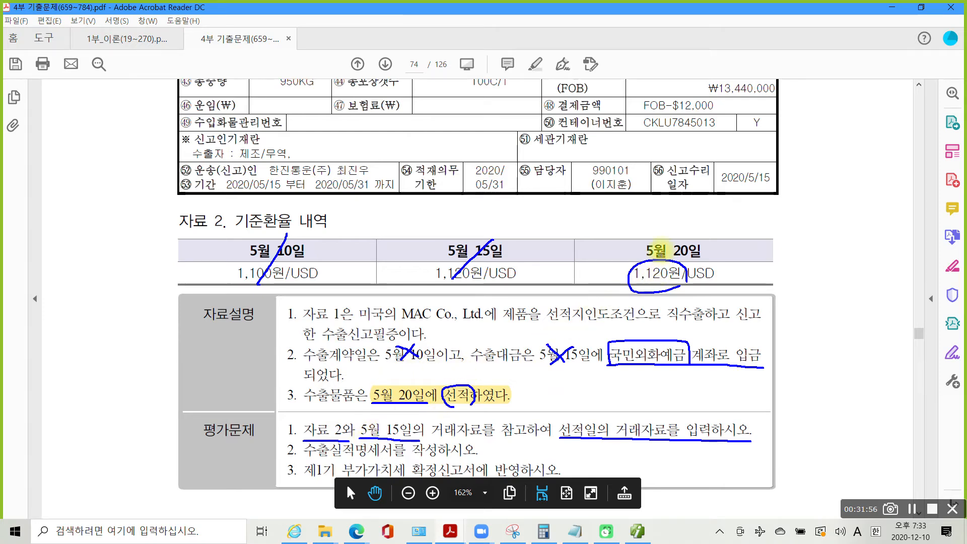
mouse_move(622, 224)
left_mouse_down()
mouse_move(632, 245)
mouse_move(654, 219)
left_mouse_up()
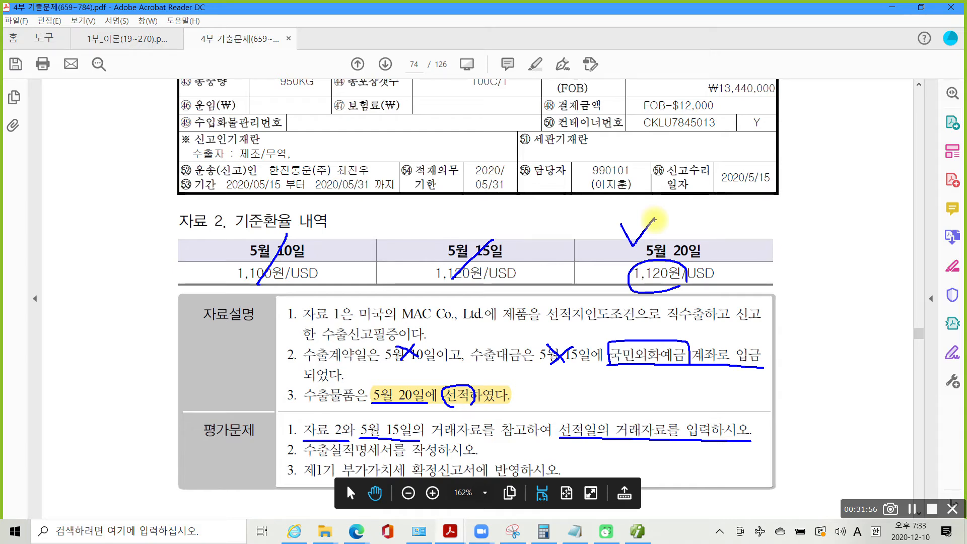
key("Escape")
- Box the FOB-$12,000 결제금액 and circle the 1,120원 rate, then clear the marks and open Start
scroll(579, 380, "up", 3)
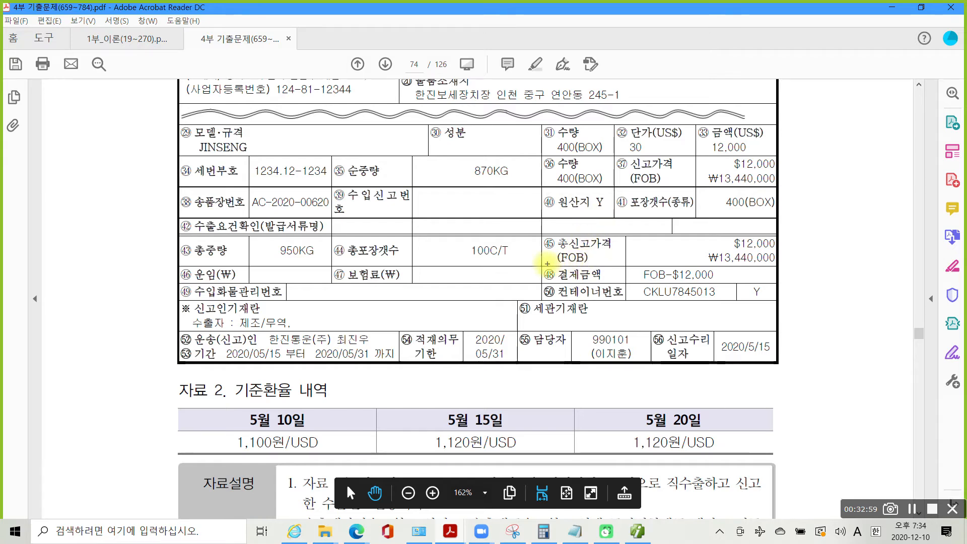
mouse_move(542, 263)
left_mouse_down()
mouse_move(757, 297)
mouse_move(761, 285)
left_mouse_up()
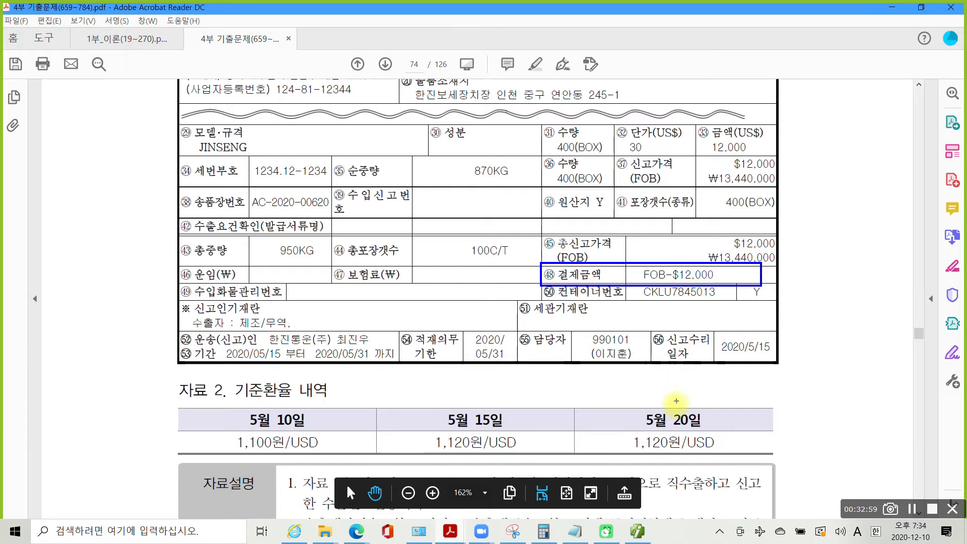
mouse_move(684, 451)
left_mouse_down()
mouse_move(636, 456)
mouse_move(625, 434)
mouse_move(669, 421)
mouse_move(682, 454)
left_mouse_up()
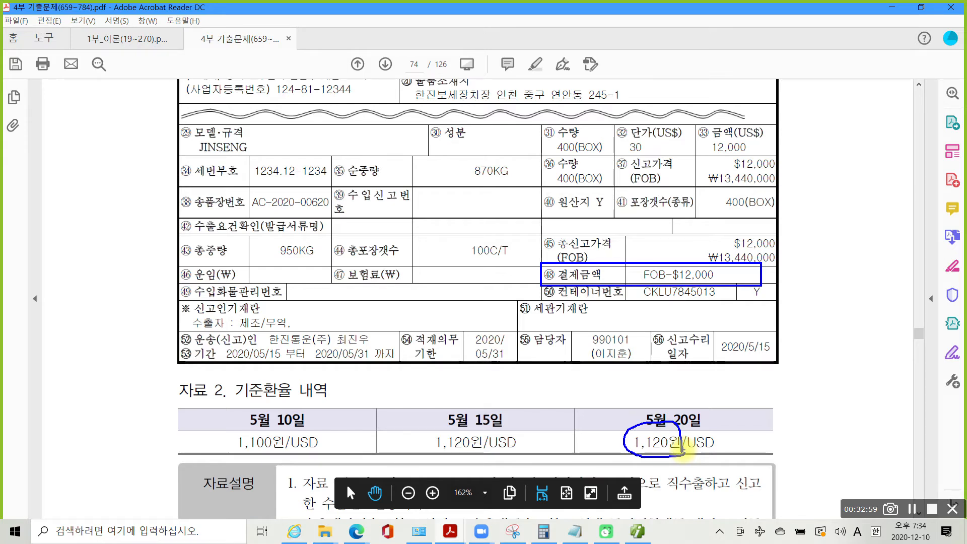
key("Escape")
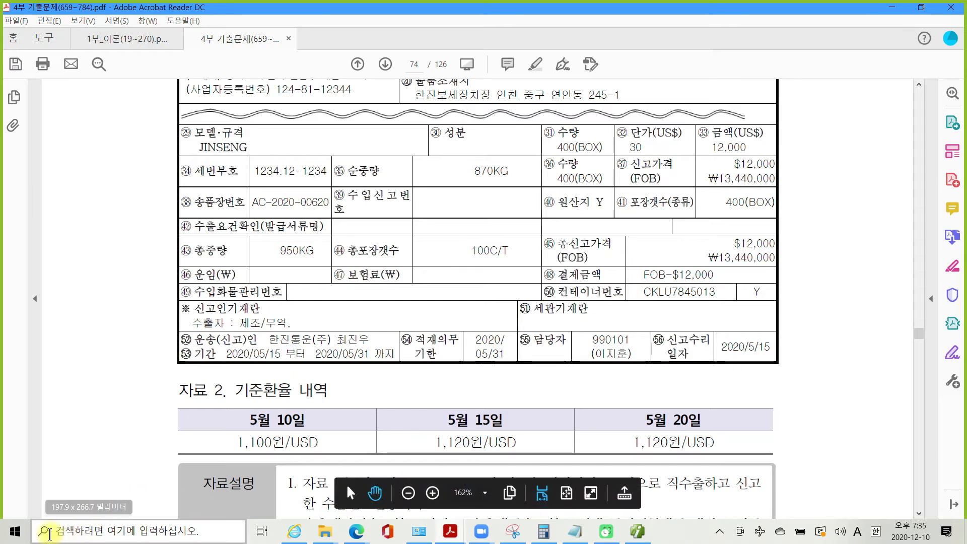
left_click(15, 531)
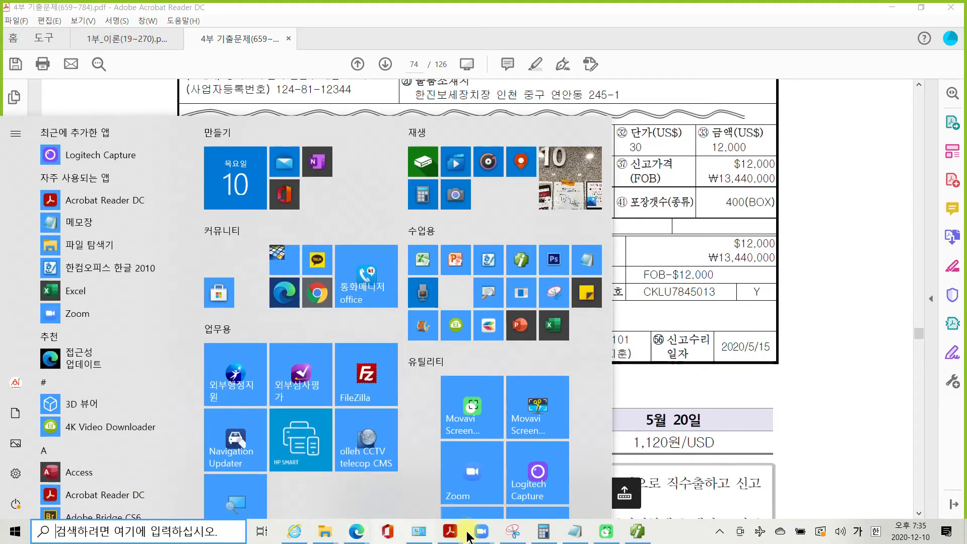
- Compute 12000 × 1120 in Calculator after clearing the previous result
left_click(544, 532)
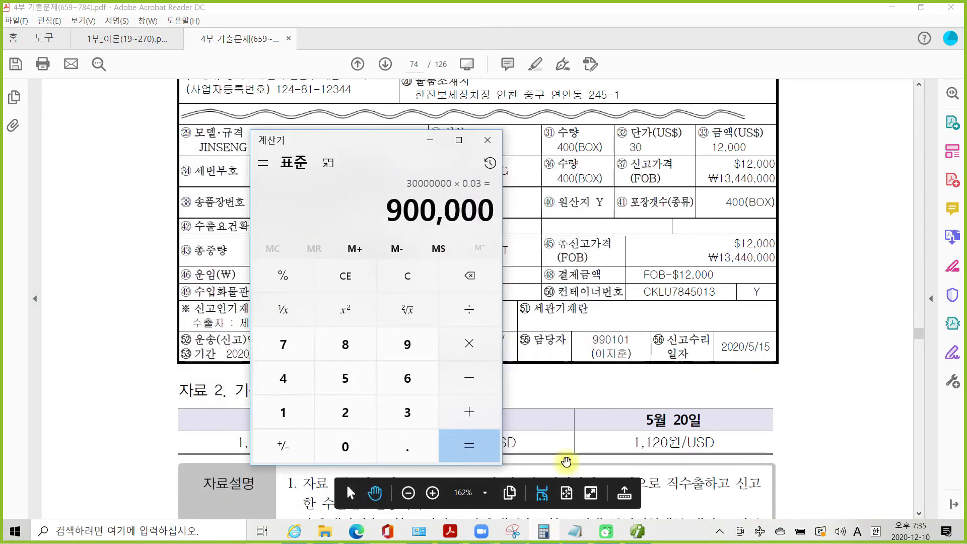
left_click(422, 280)
type("12")
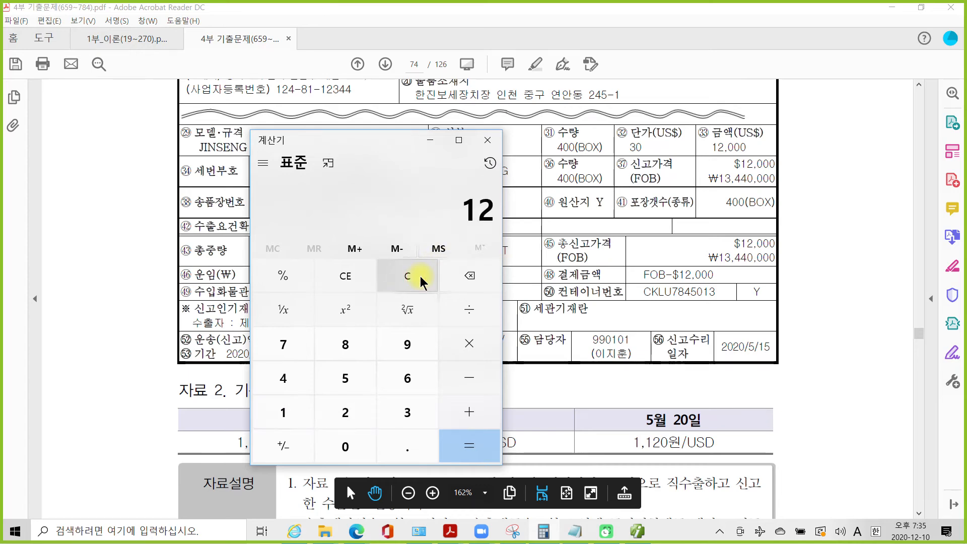
key("plus")
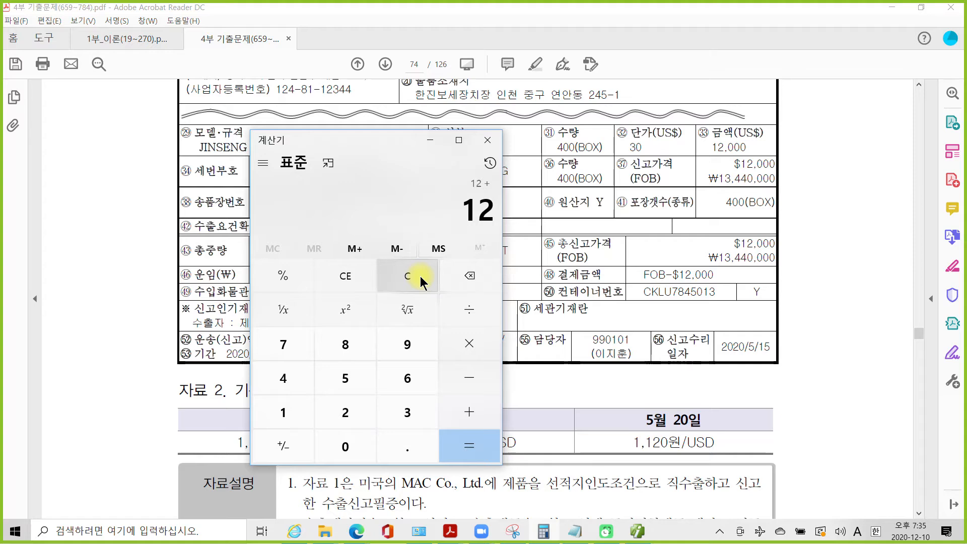
left_click(406, 275)
type("120000")
key("asterisk")
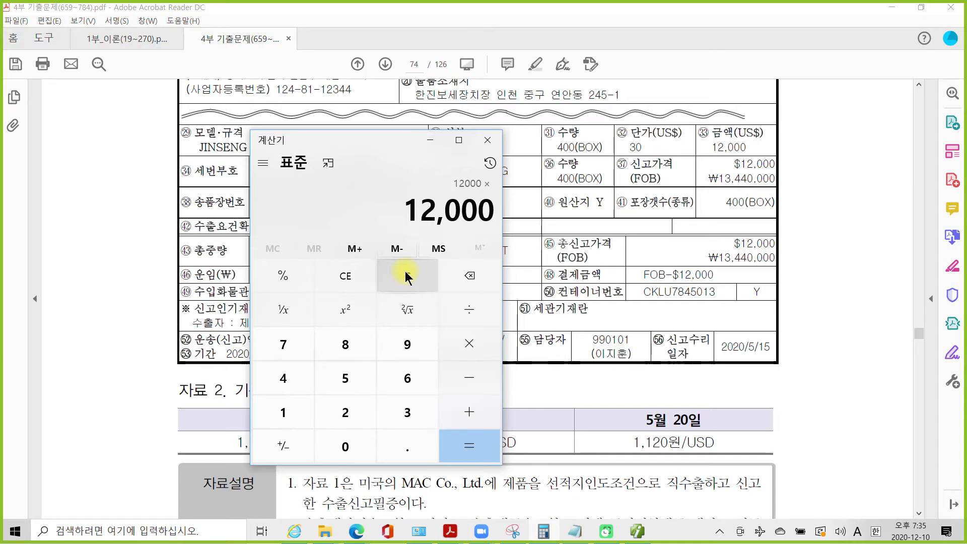
type("1120")
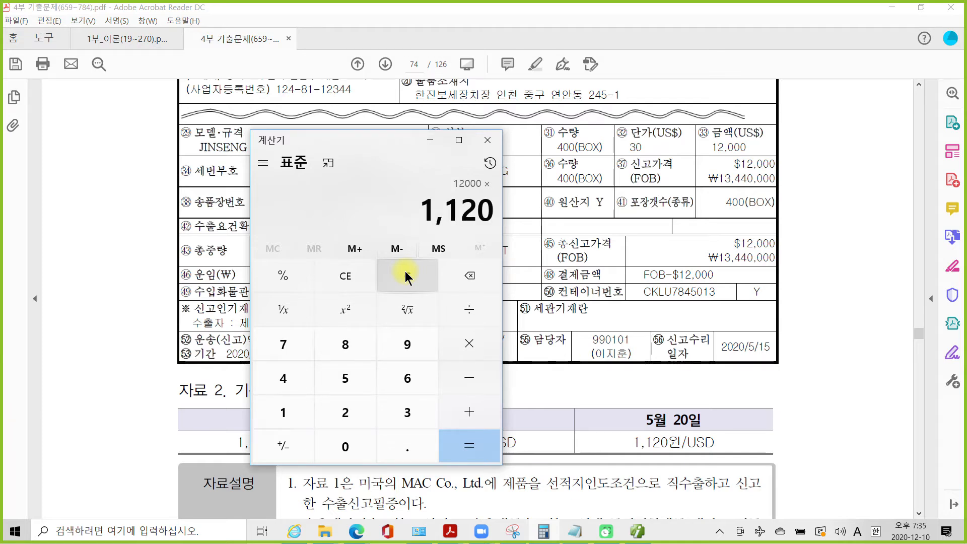
key("Return")
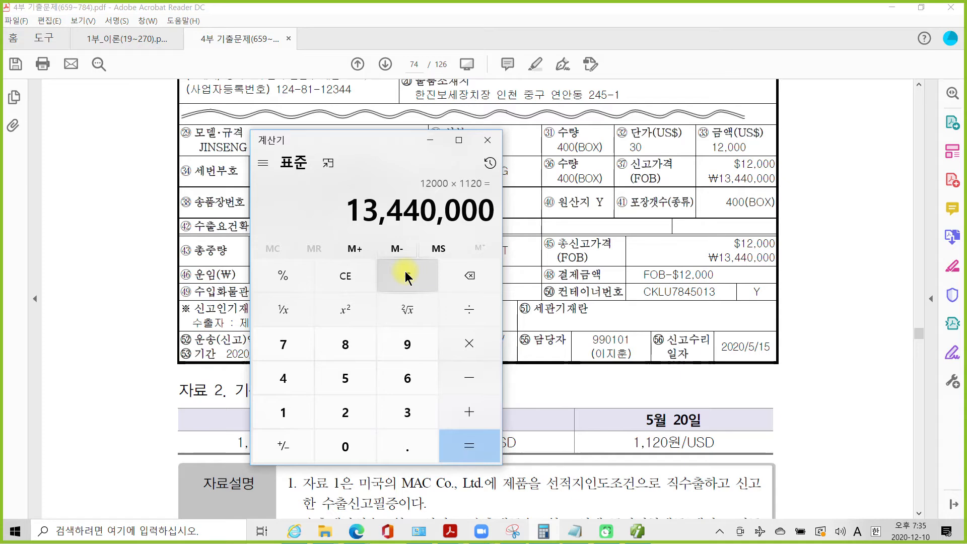
- Copy the 13,440,000 result and scroll the PDF down to the 평가문제 box
right_click(463, 216)
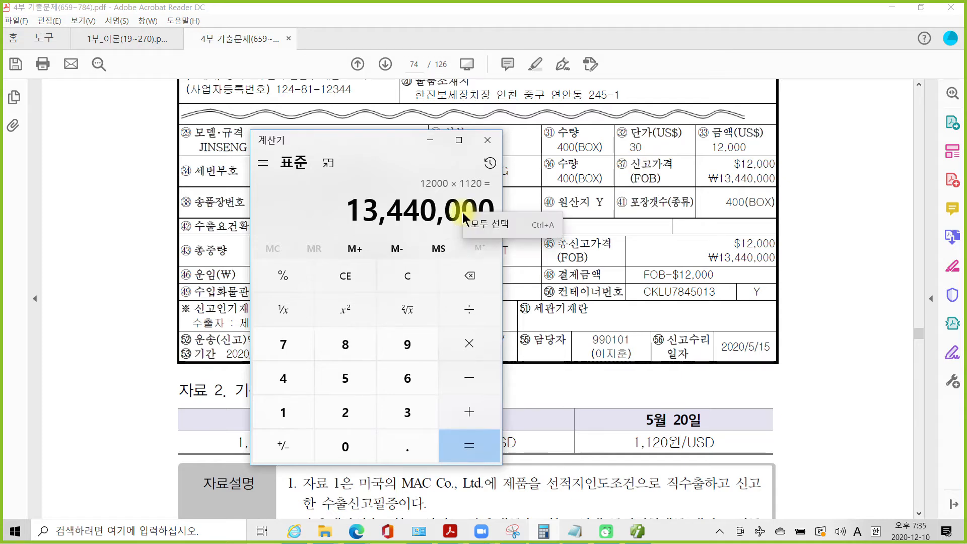
left_click(487, 224)
right_click(470, 218)
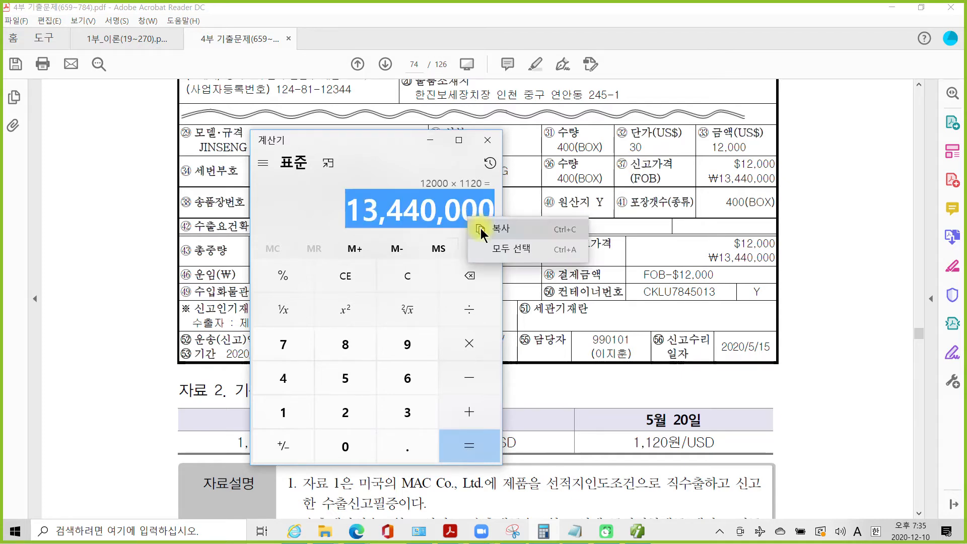
left_click(499, 230)
left_click(839, 281)
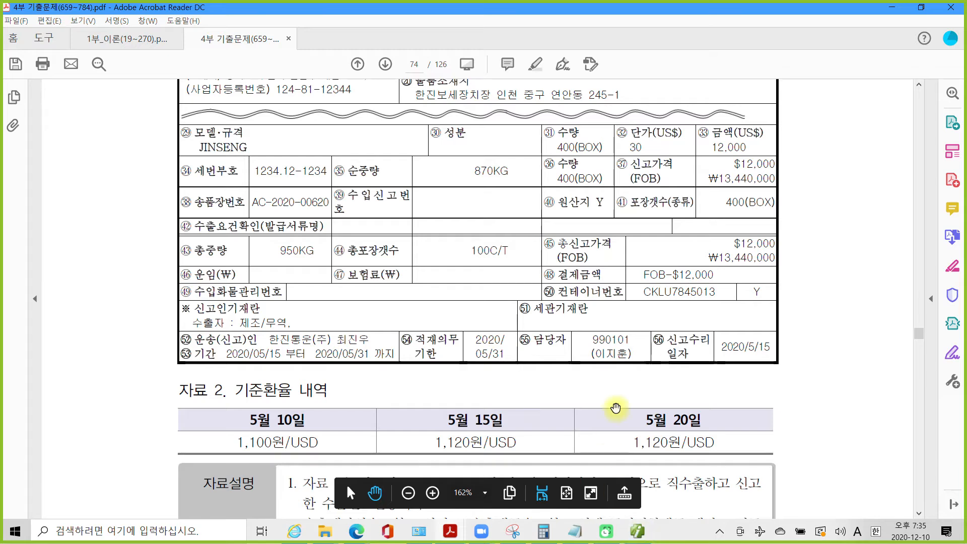
scroll(782, 438, "down", 4)
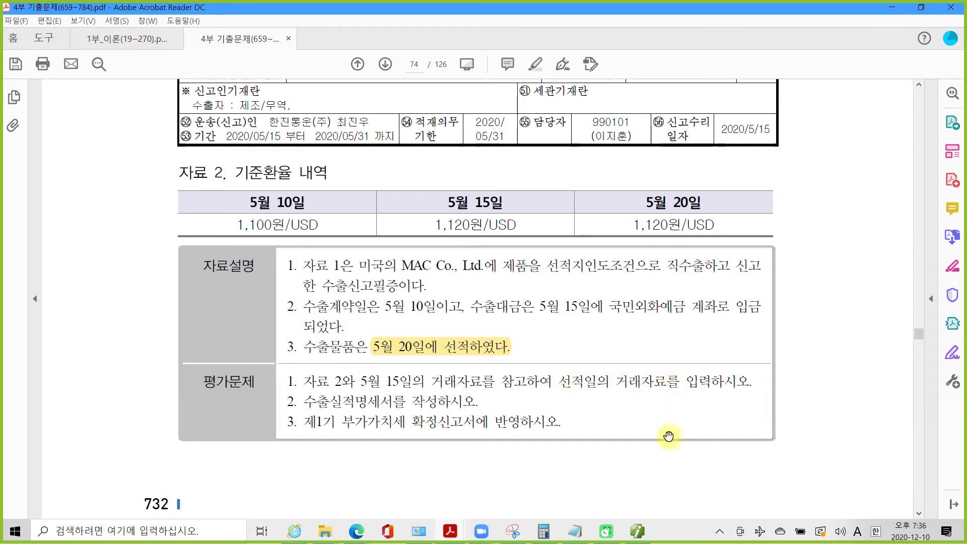
- Start a 매입매출전표입력 voucher dated 05-20 and bring up the transaction type code list
left_click(637, 530)
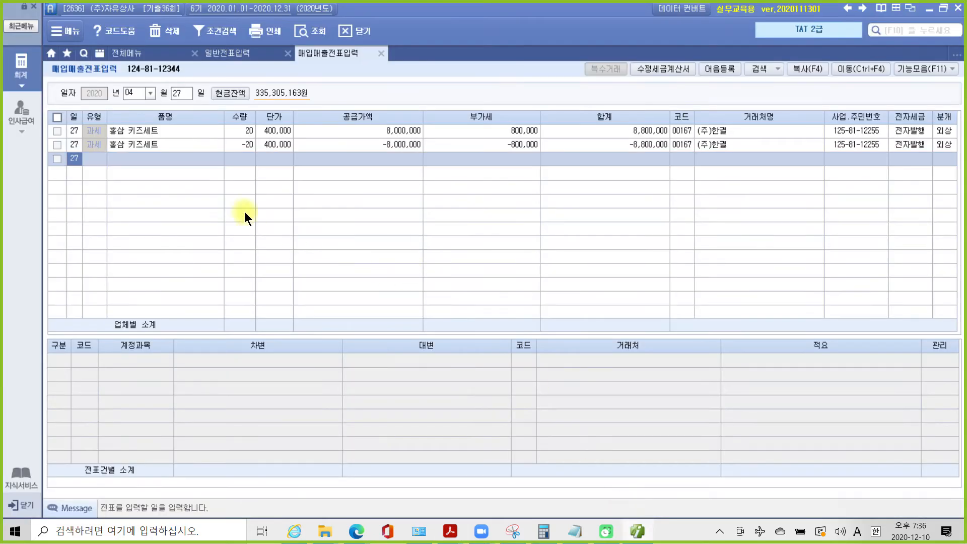
left_click(139, 96)
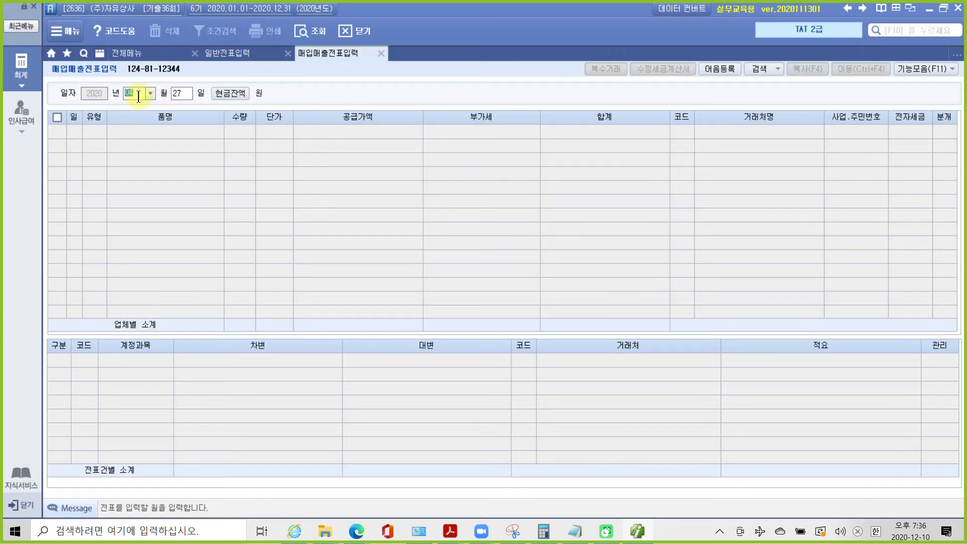
type("05")
key("Return")
type("20")
key("Return")
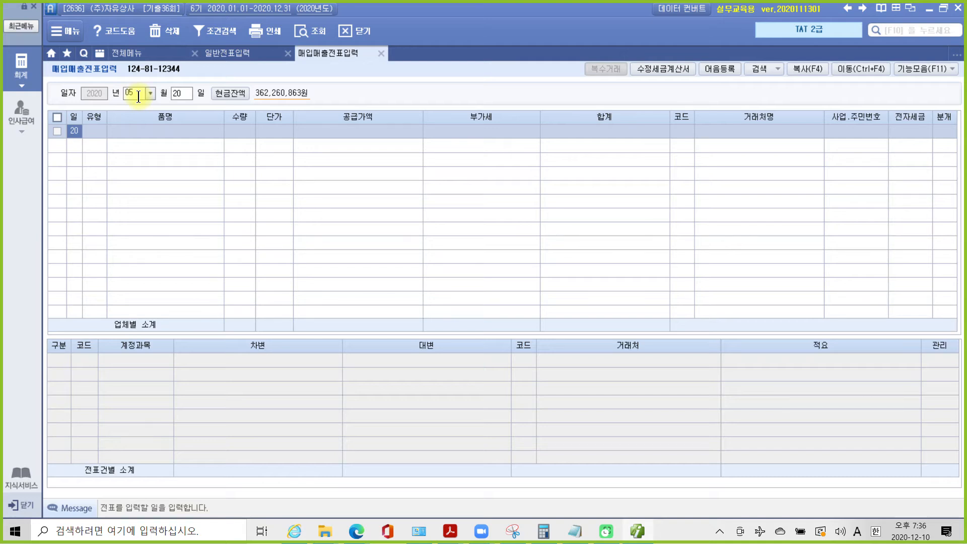
key("Return")
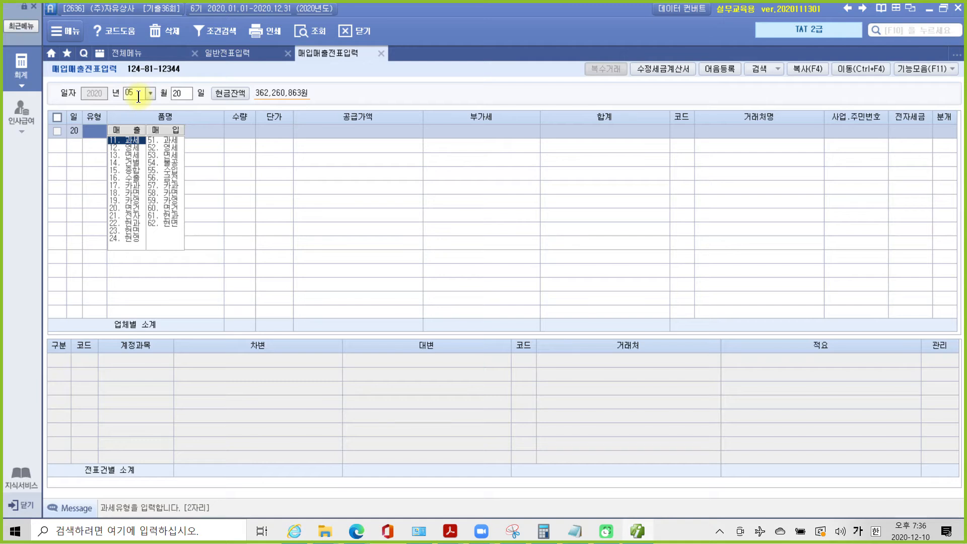
- Set the 05-20 voucher's type to 16.수출 after checking it against the type code list
type("1")
key("Return")
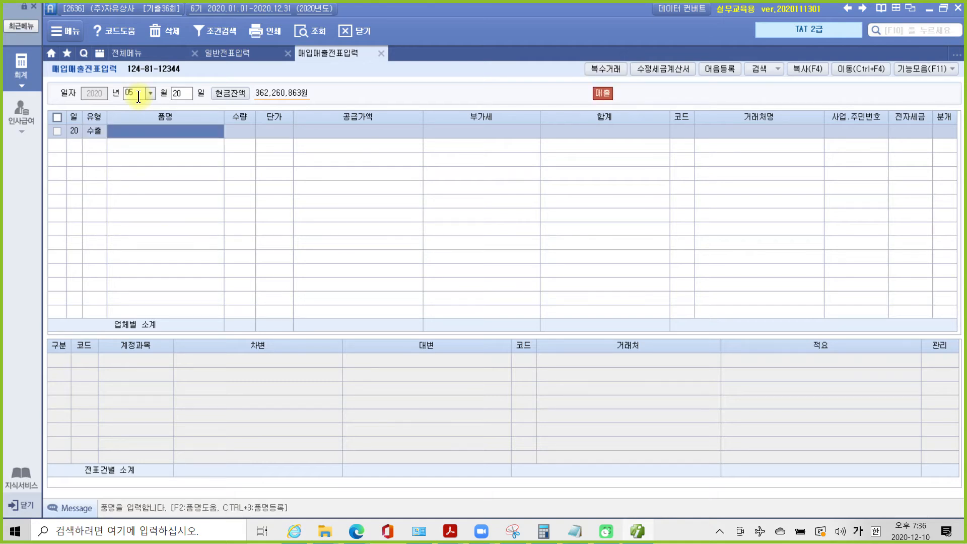
key("shift+Tab")
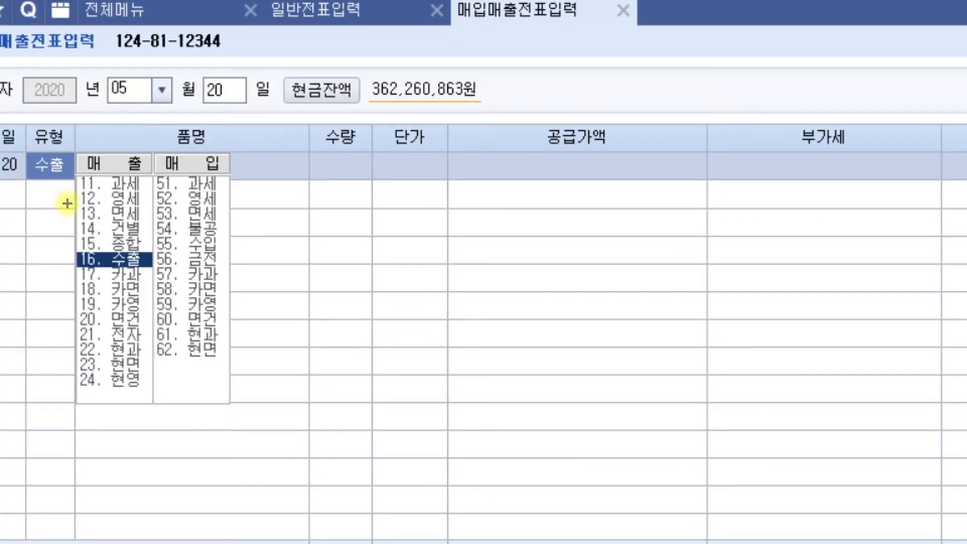
left_click_drag(66, 203, 144, 206)
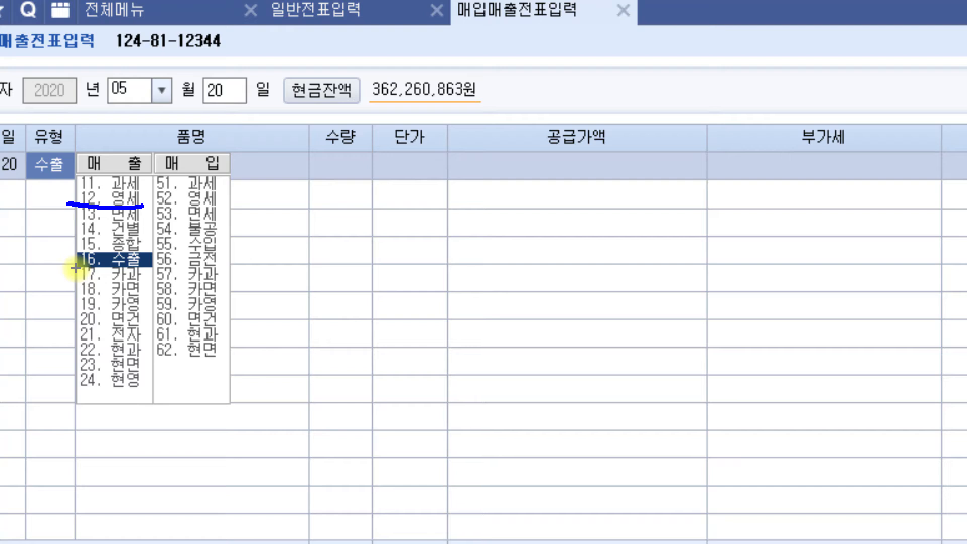
left_click_drag(74, 268, 145, 271)
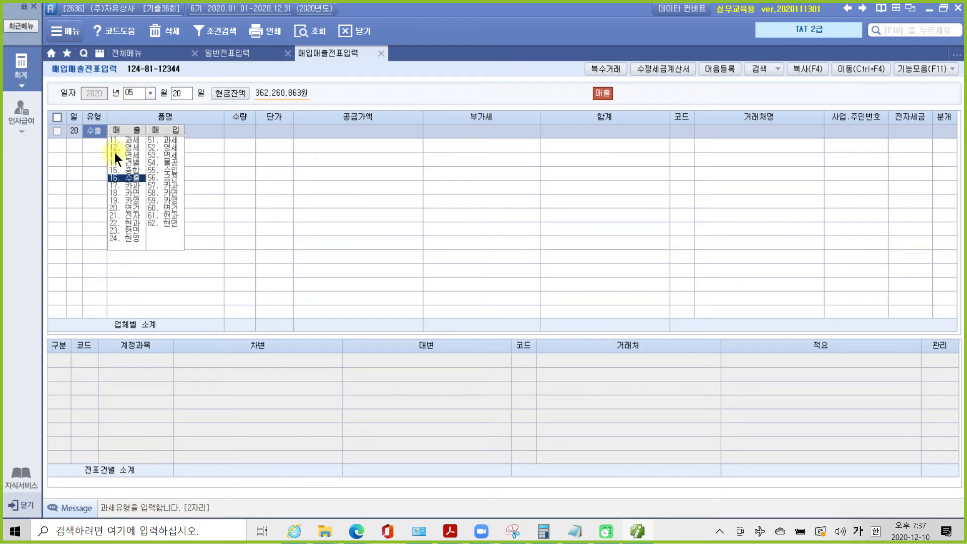
left_click(113, 177)
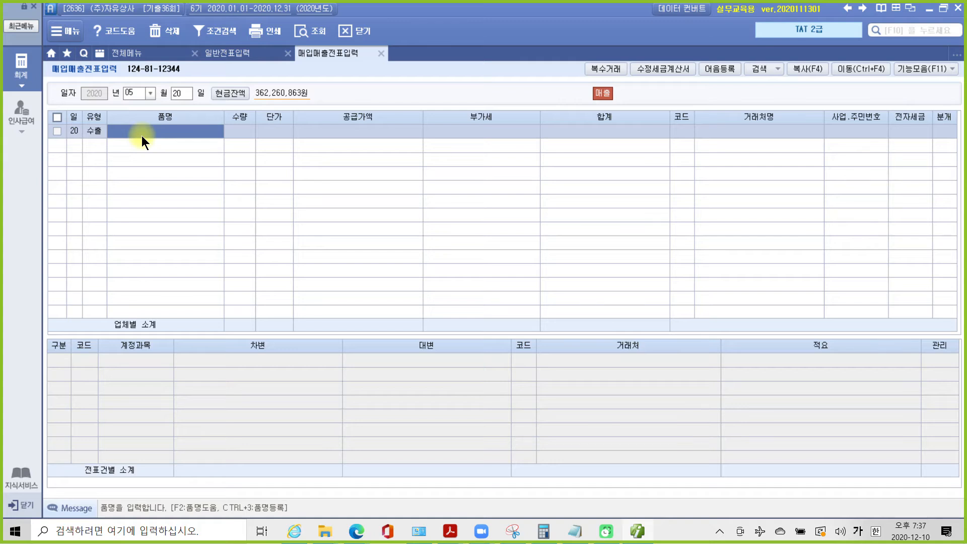
- Enter item 인삼 with a supply value of 13,440,000 on the May 20 export line
left_click(141, 135)
type("인쇄")
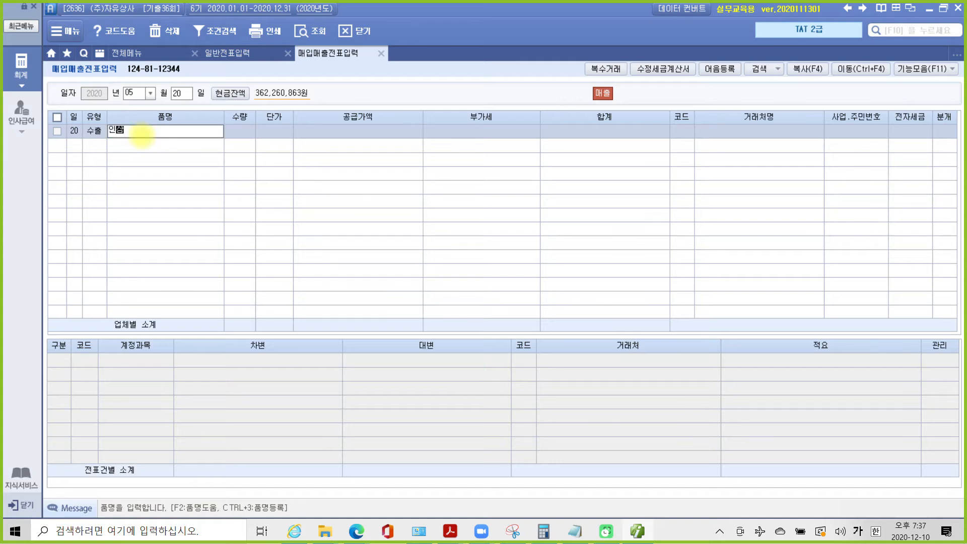
key("Return")
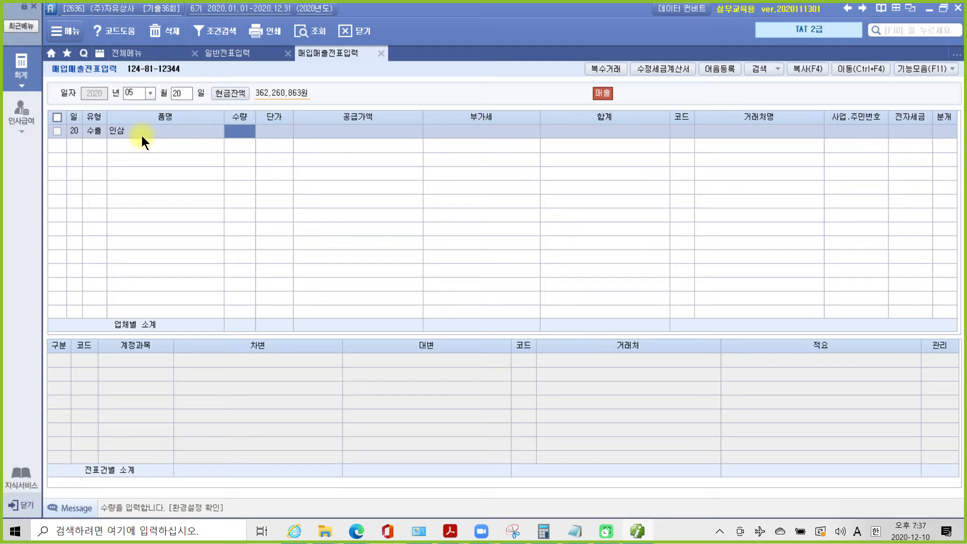
key("Return")
key("Return")
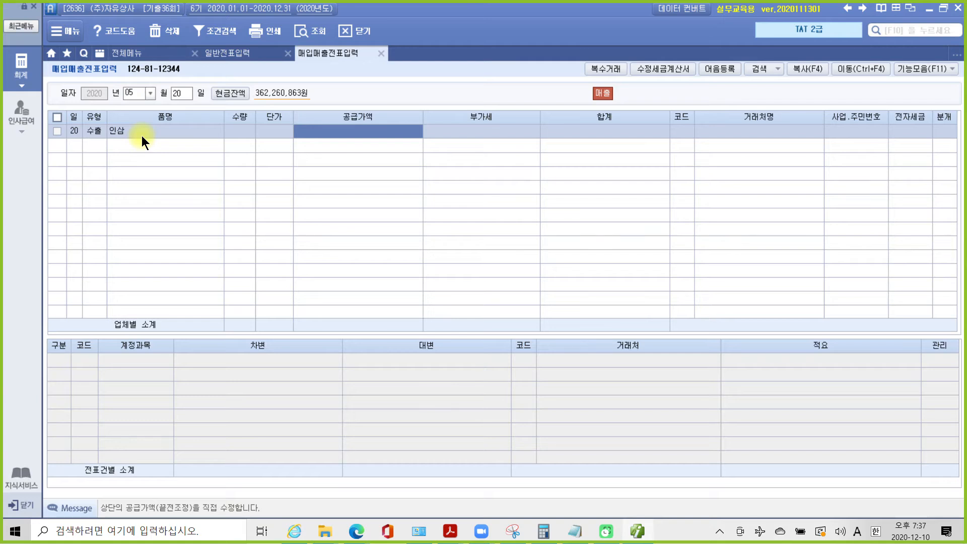
type("13")
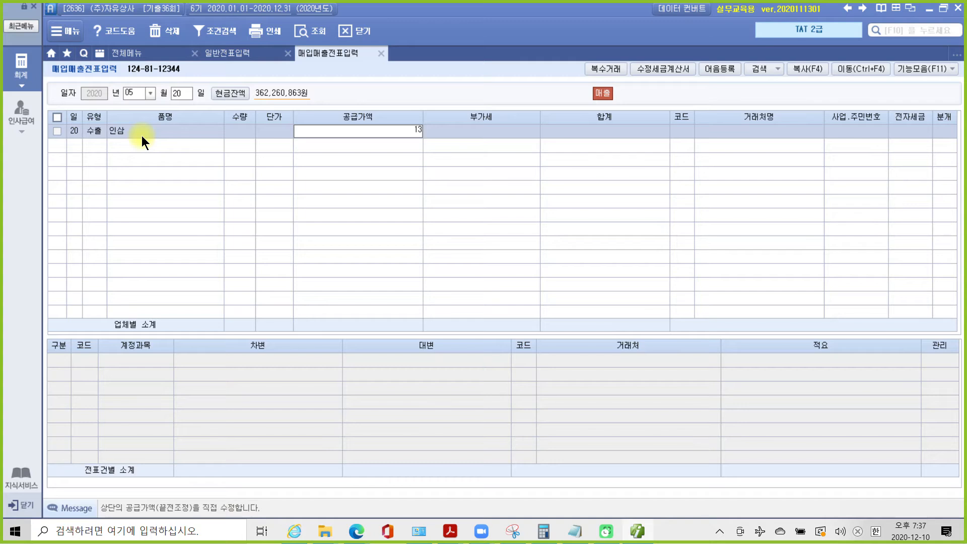
type(",440,000")
key("Return")
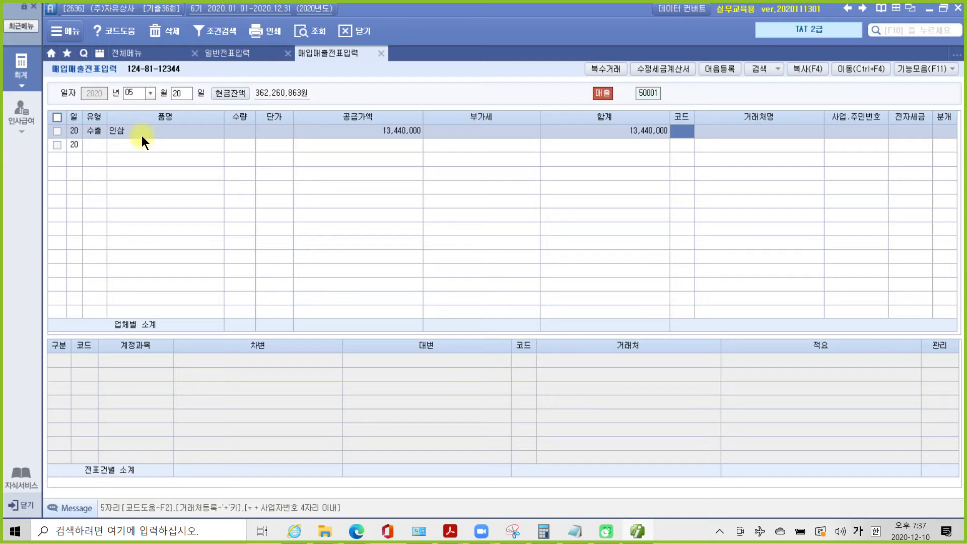
- Select MAC Co., Ltd. as the partner and choose 혼합 (3) journalizing
key("Hangul")
type("ma")
key("Return")
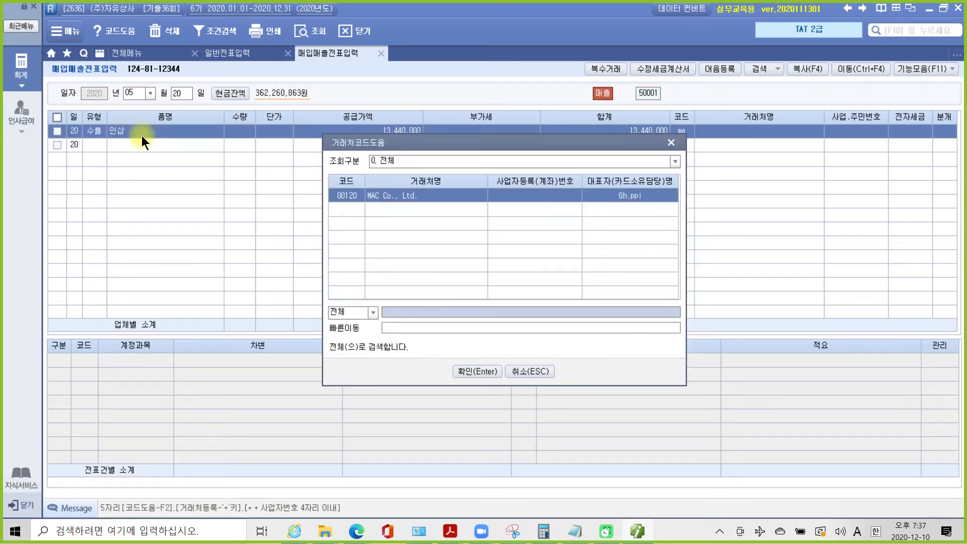
key("Return")
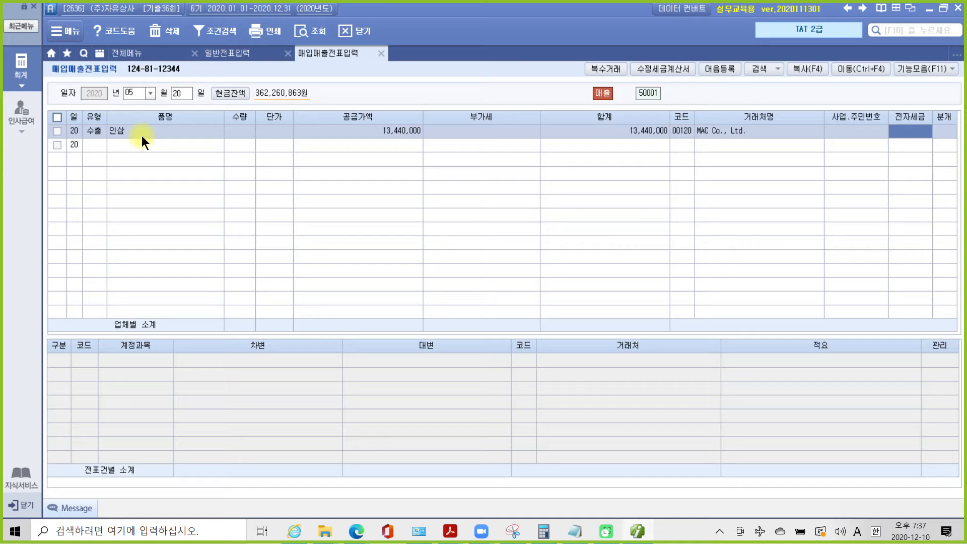
key("Return")
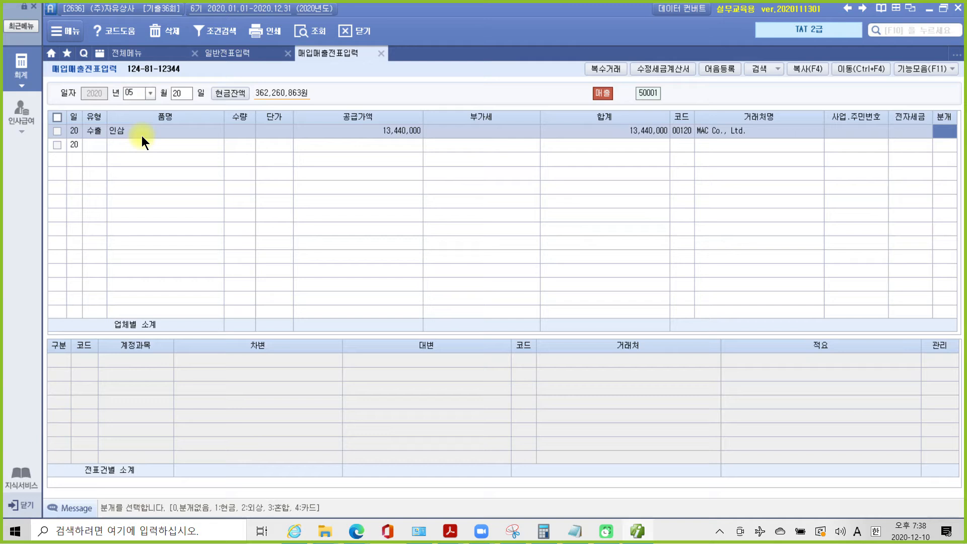
type("3")
key("Return")
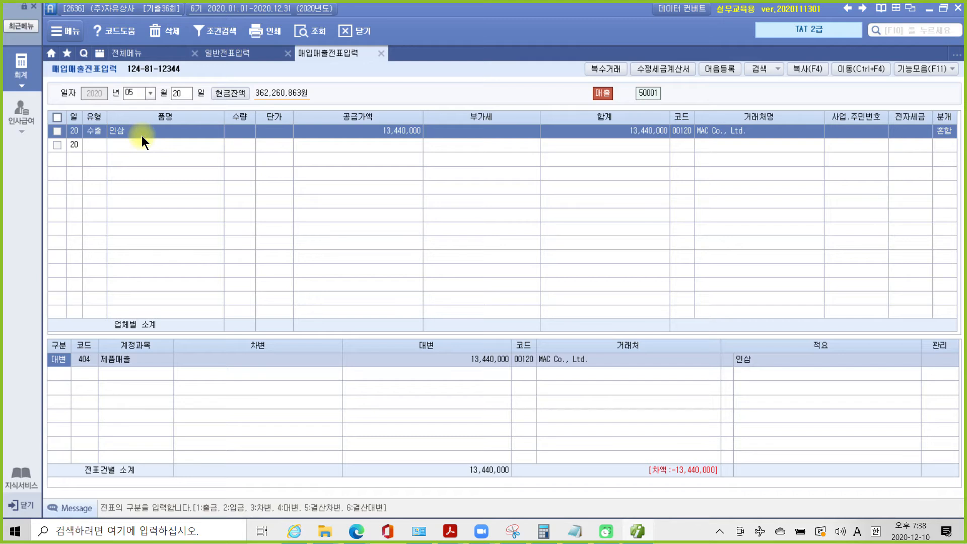
- Add a debit line (구분 3) to account 259 선수금 for 13,440,000
key("Down")
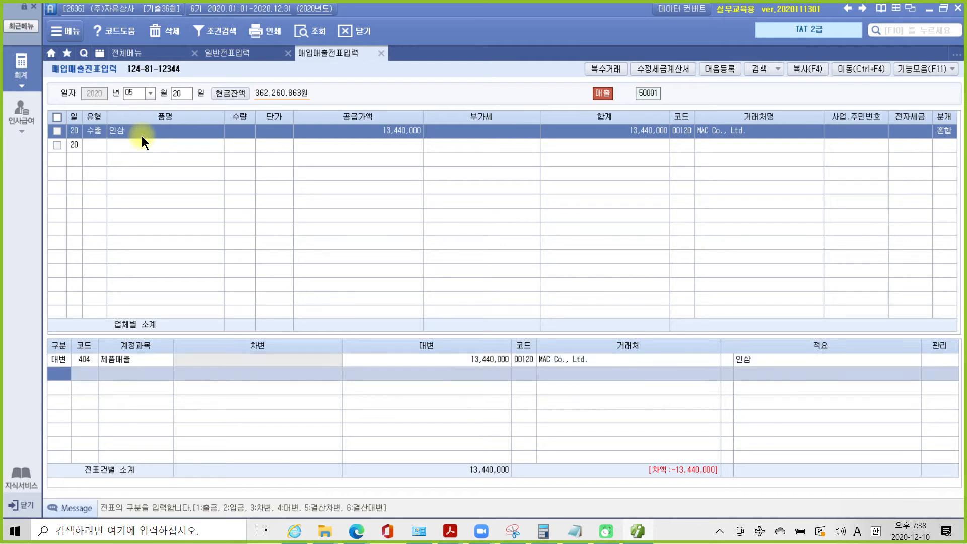
type("3")
key("Return")
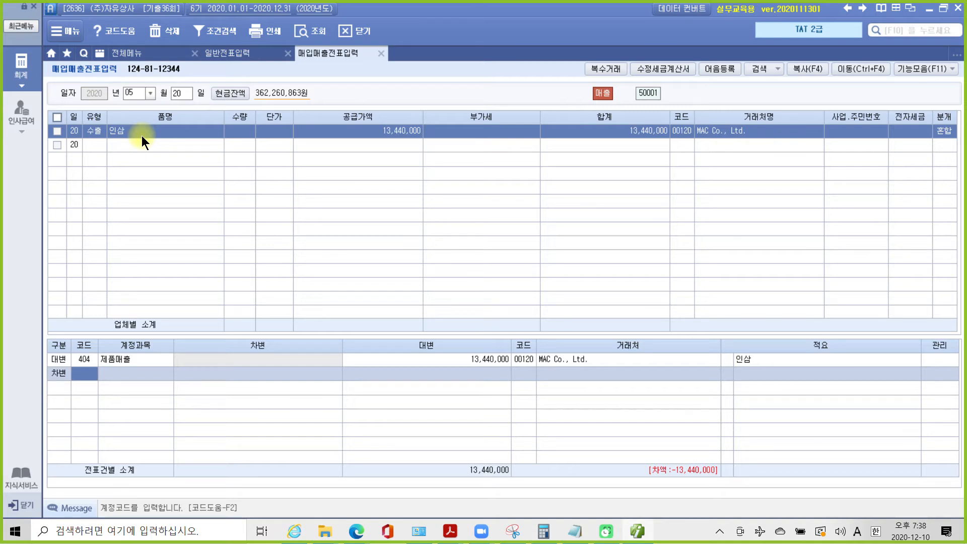
type("10")
key("Escape")
type("10")
key("BackSpace")
key("BackSpace")
type("선수")
key("Return")
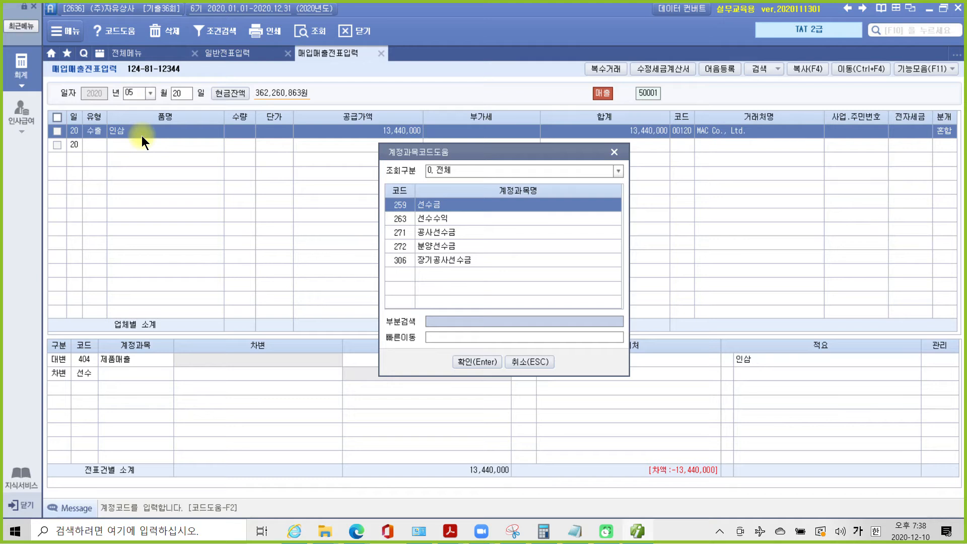
key("Return")
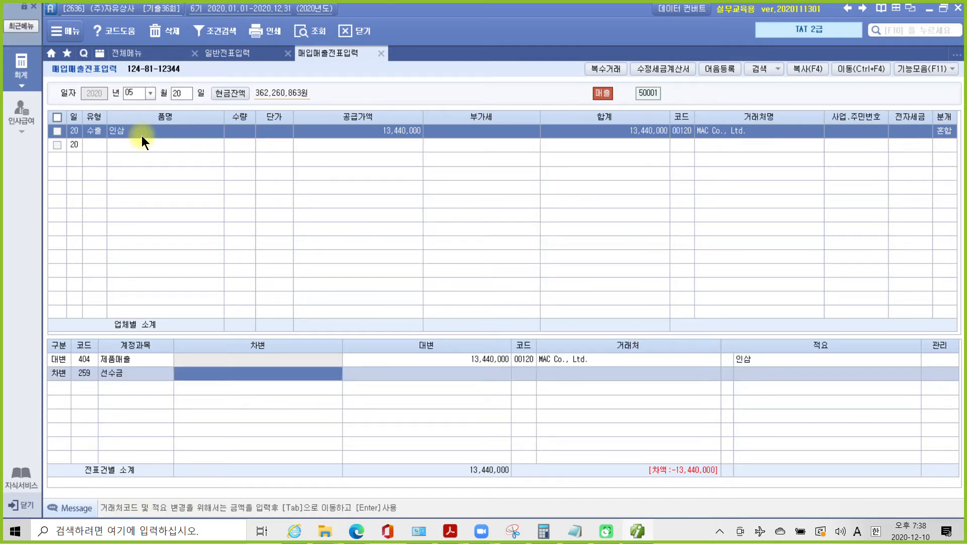
type("13,440,")
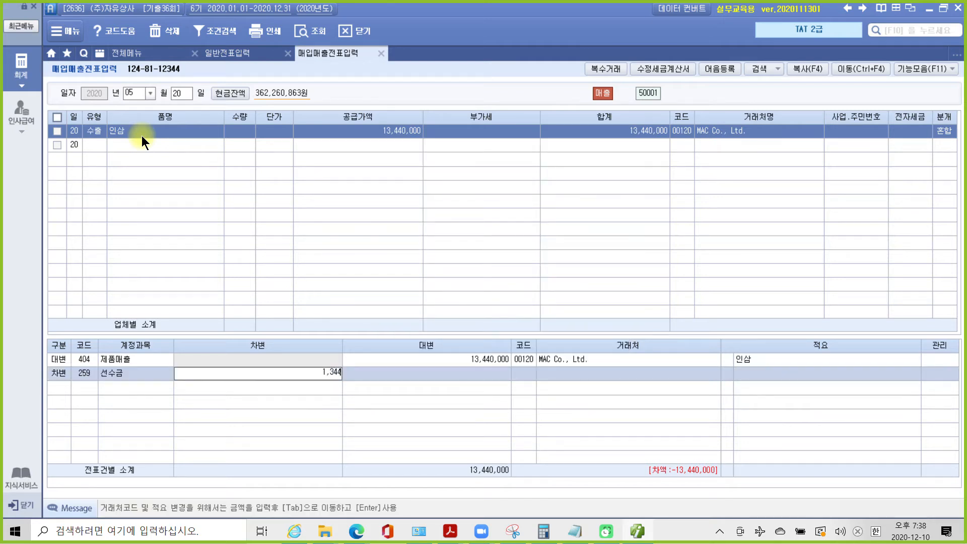
type("000")
key("Return")
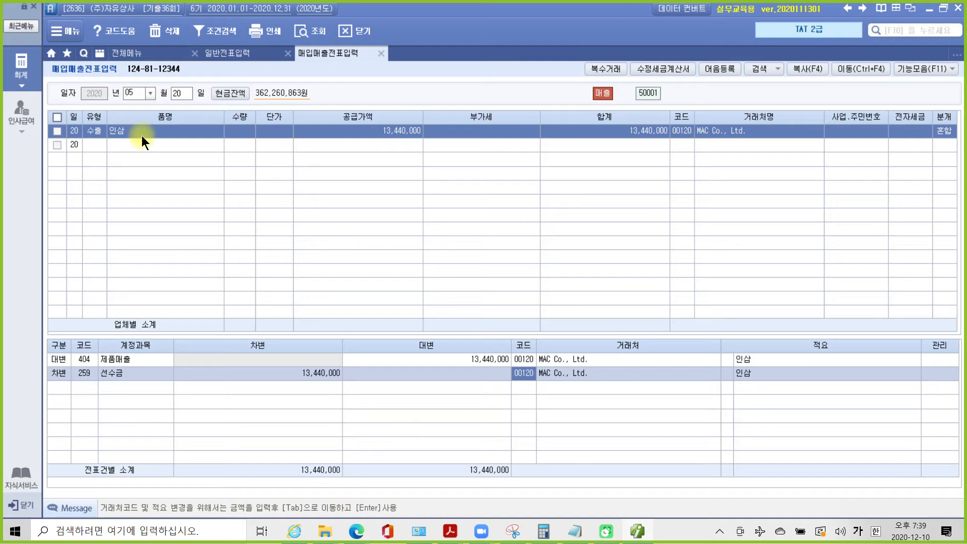
mouse_move(135, 396)
left_mouse_down()
mouse_move(78, 375)
mouse_move(134, 387)
mouse_move(180, 433)
left_mouse_up()
left_click_drag(195, 382, 201, 439)
mouse_move(202, 125)
left_mouse_down()
mouse_move(121, 77)
mouse_move(196, 142)
left_mouse_up()
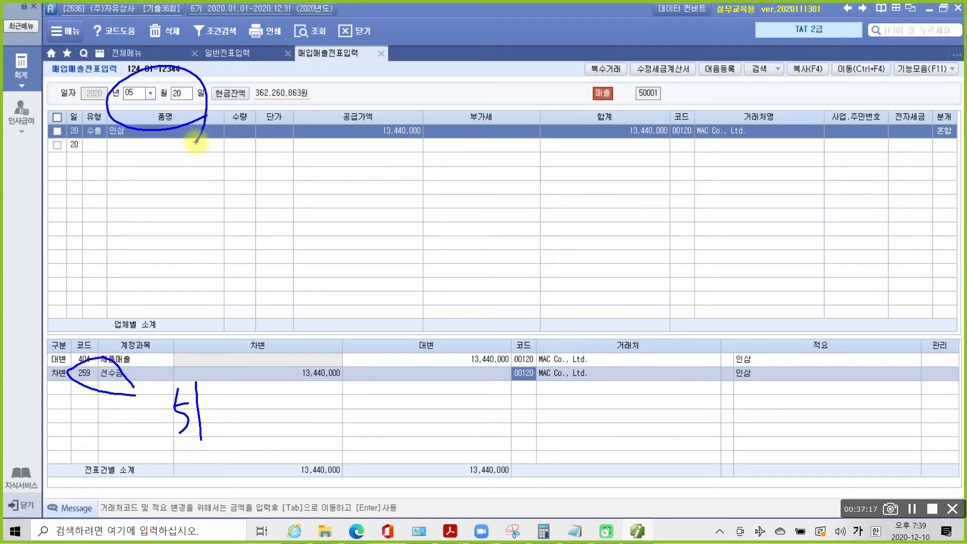
left_click_drag(220, 404, 226, 425)
mouse_move(246, 389)
left_mouse_down()
mouse_move(262, 427)
mouse_move(270, 394)
left_mouse_up()
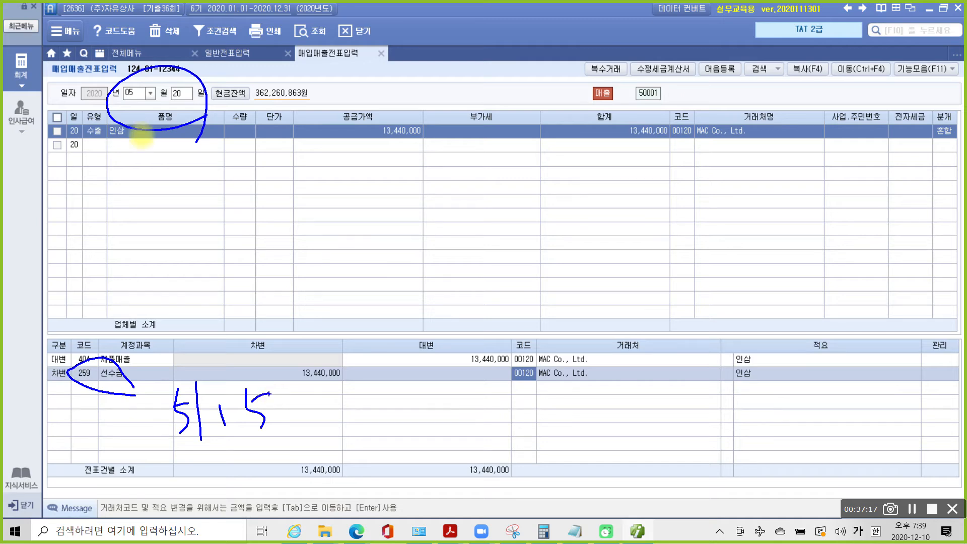
key("Escape")
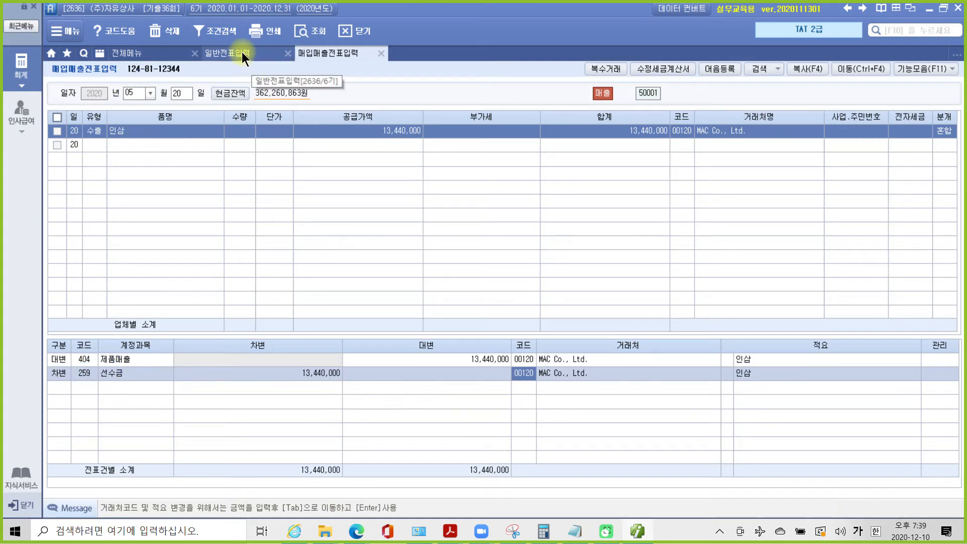
- Look up the May 15 (0515) entries on the general journal screen
left_click(242, 52)
left_click(138, 96)
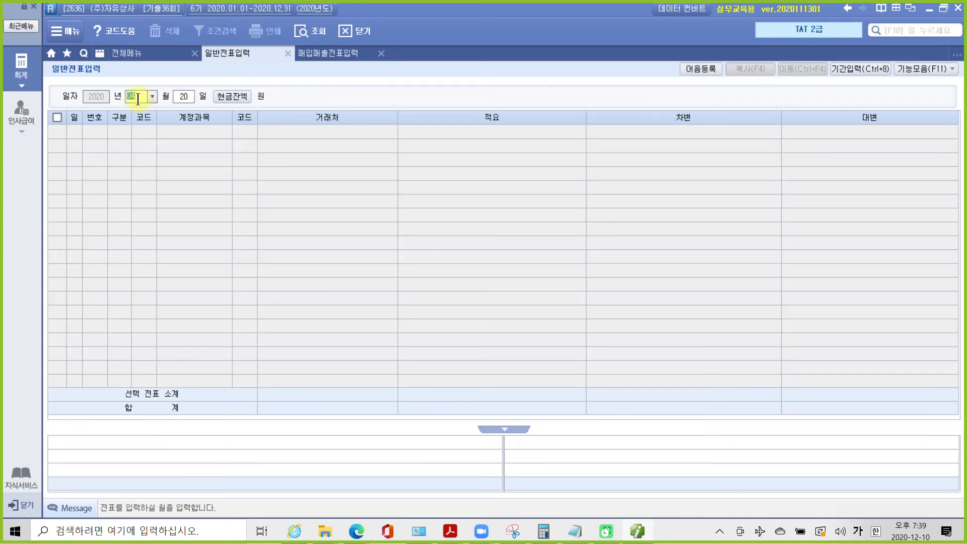
type("0515")
key("Return")
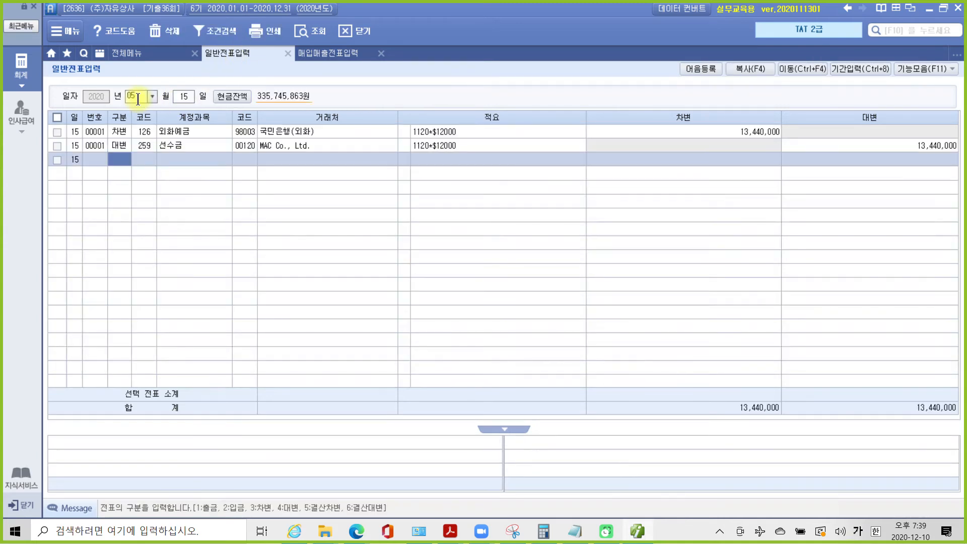
key("Up")
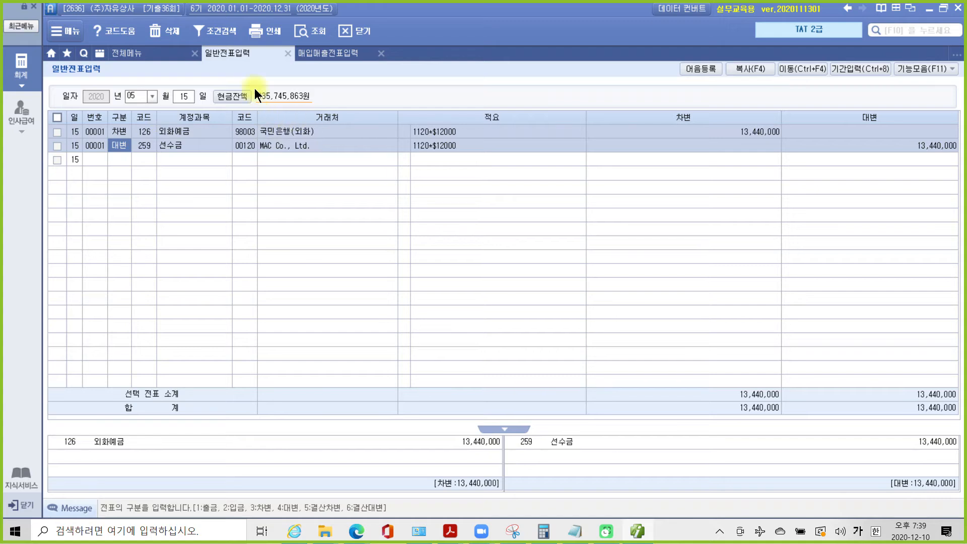
- Recheck the May 20 export voucher's 259 debit line, then bring the exam PDF forward
left_click(325, 53)
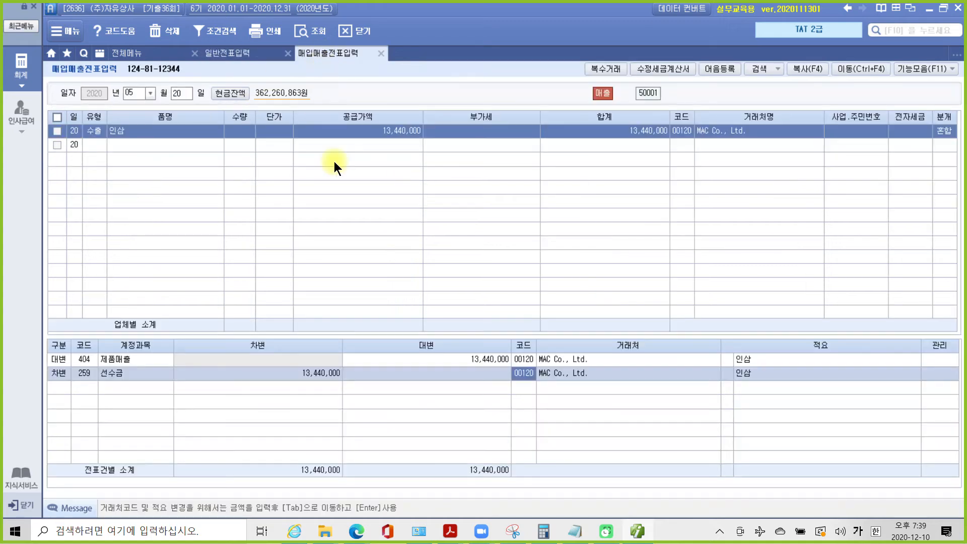
left_click(94, 373)
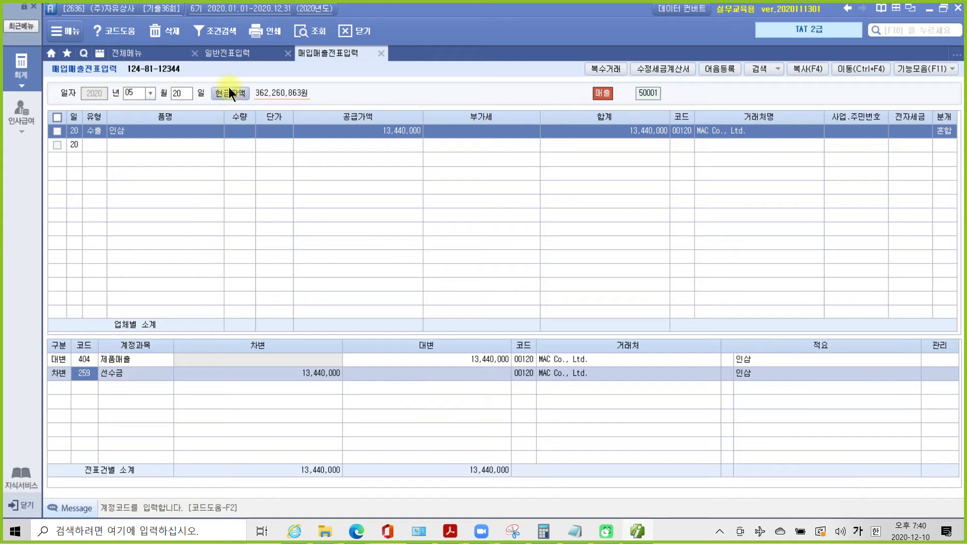
left_click(229, 54)
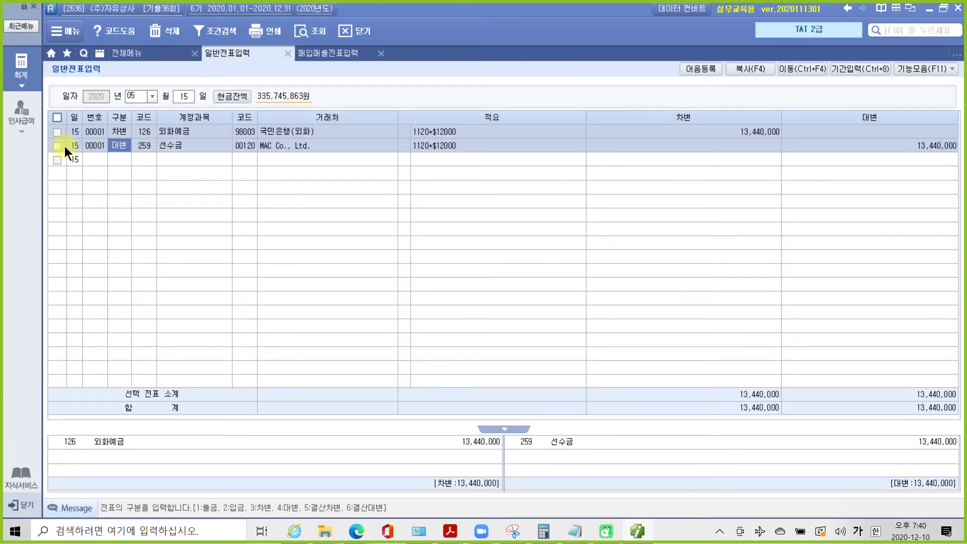
left_click(324, 54)
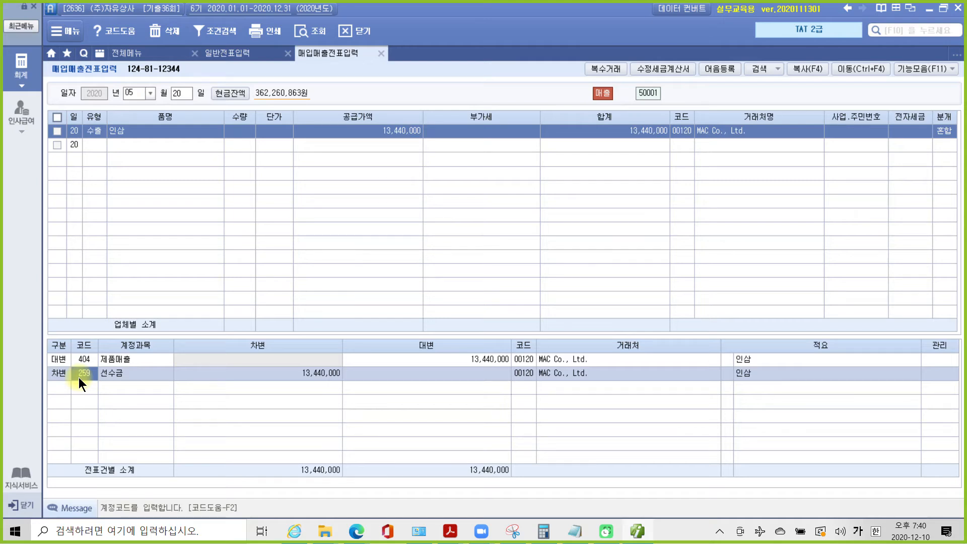
mouse_move(109, 399)
left_mouse_down()
mouse_move(51, 385)
mouse_move(141, 429)
left_mouse_up()
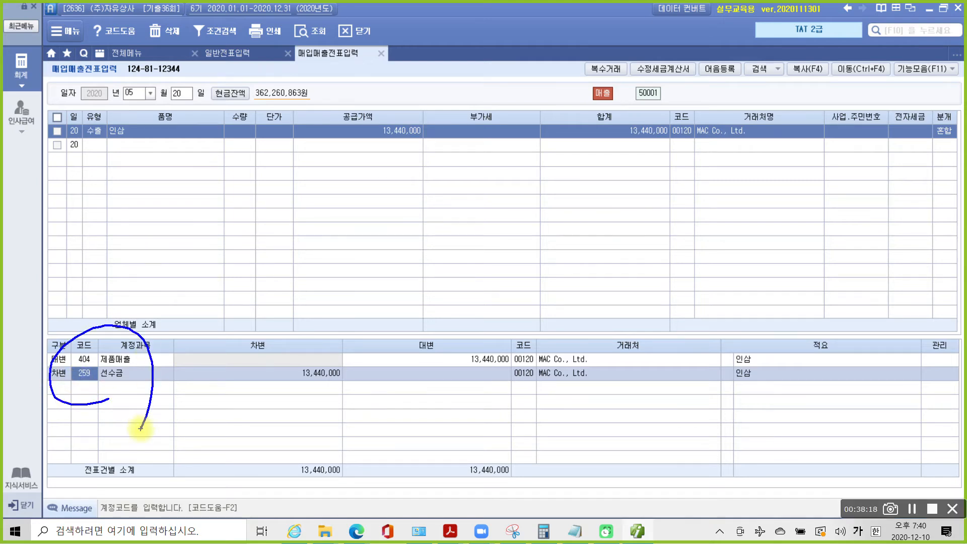
key("Escape")
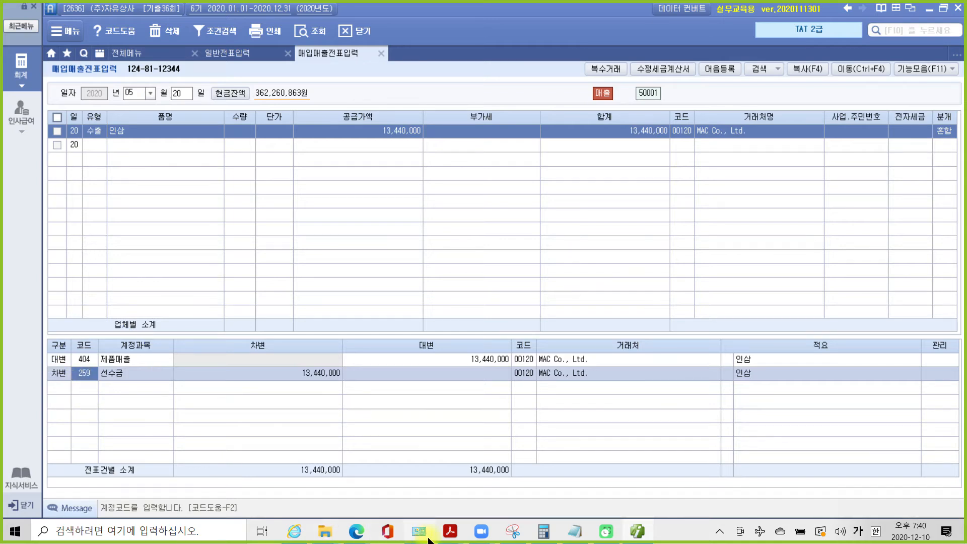
left_click(450, 531)
left_click(504, 503)
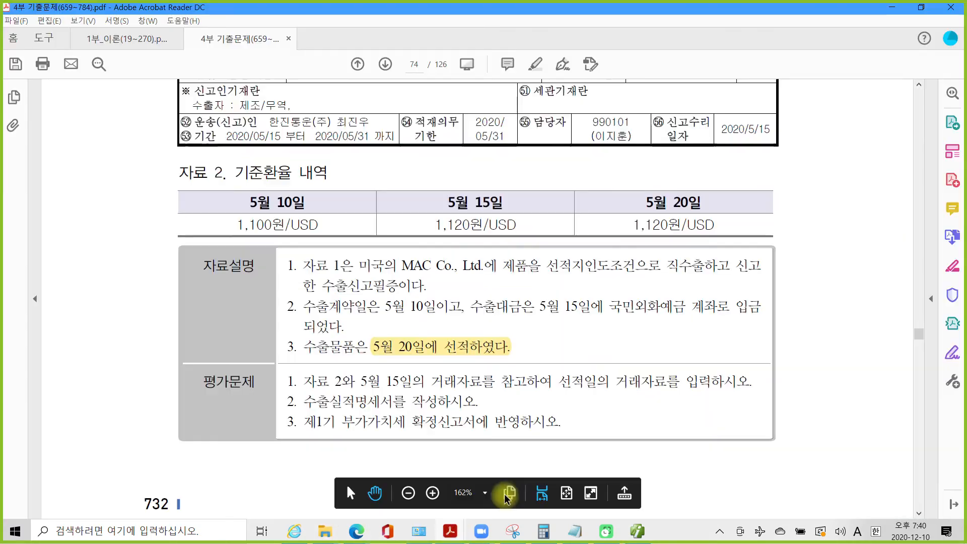
- Apply 텍스트 강조 to question 1 and to 수출실적명세서를 in question 2
left_click_drag(305, 381, 715, 381)
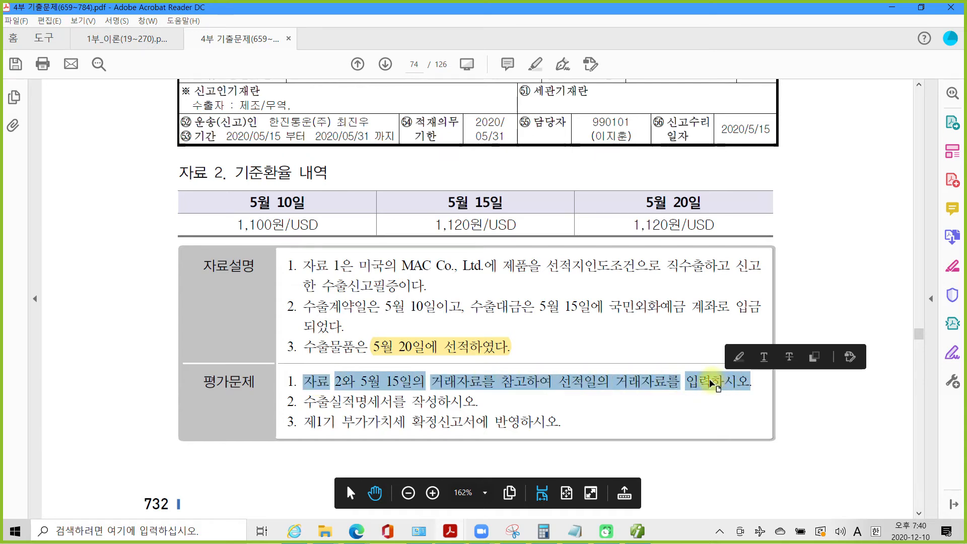
right_click(729, 382)
left_click(756, 418)
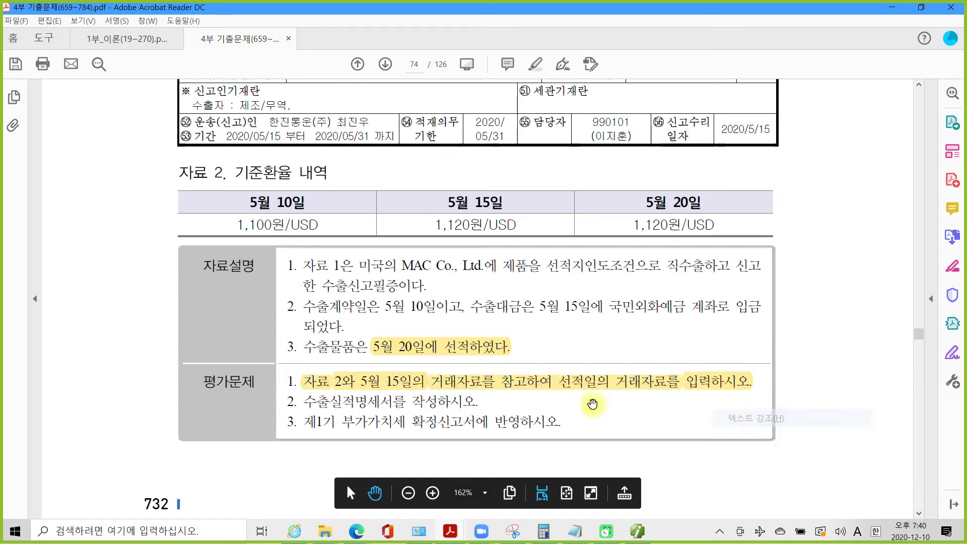
left_click_drag(306, 401, 405, 402)
right_click(389, 401)
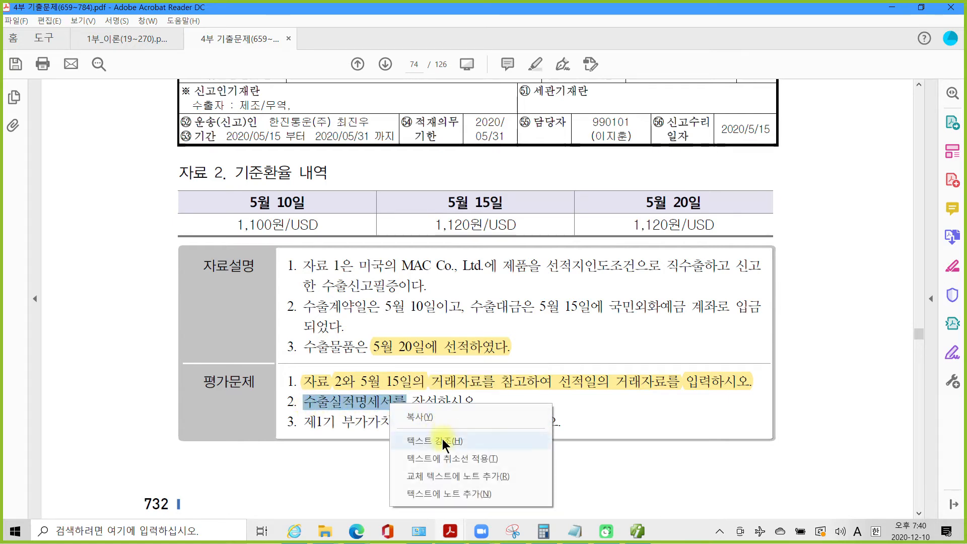
left_click(439, 437)
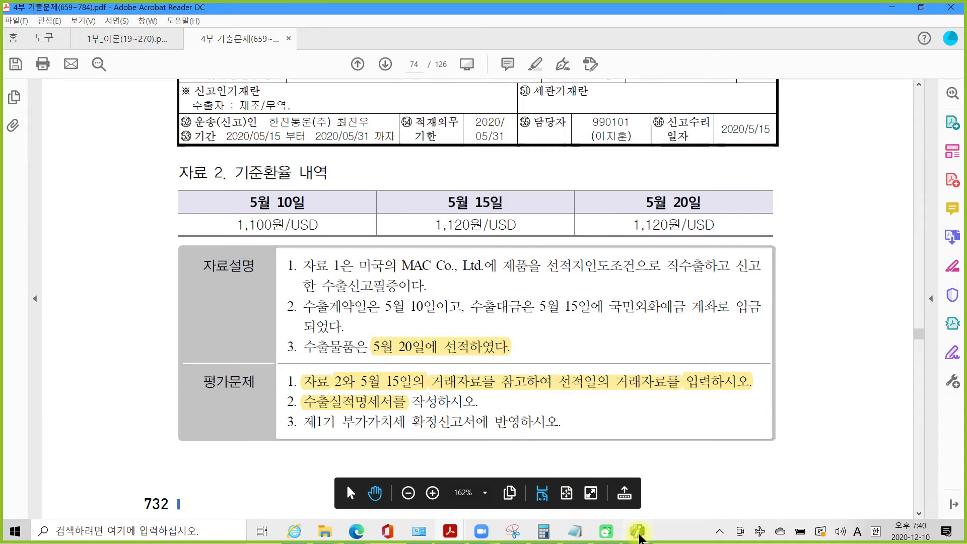
left_click(636, 530)
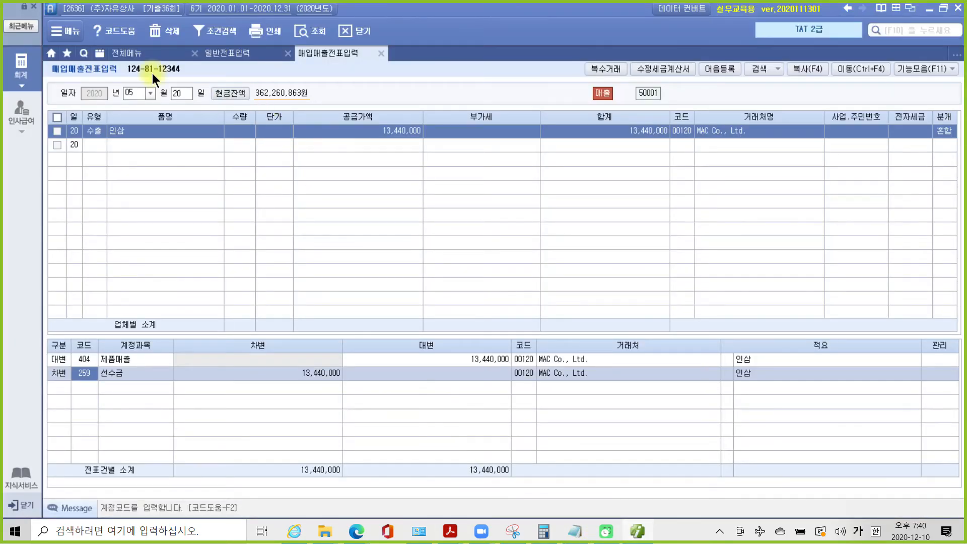
- Open 부가가치세 I > 수출실적명세서 and set the period months to 04–06
left_click(21, 69)
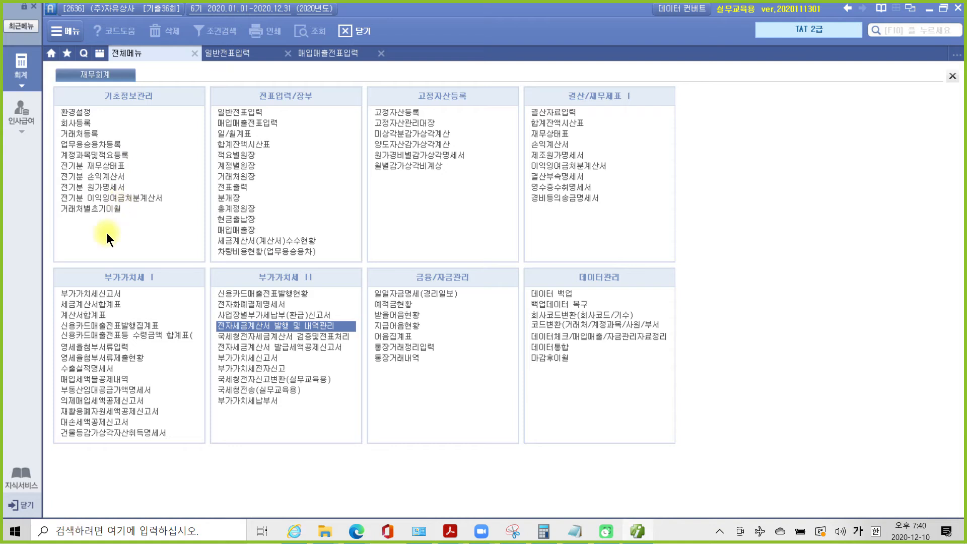
left_click_drag(89, 269, 165, 286)
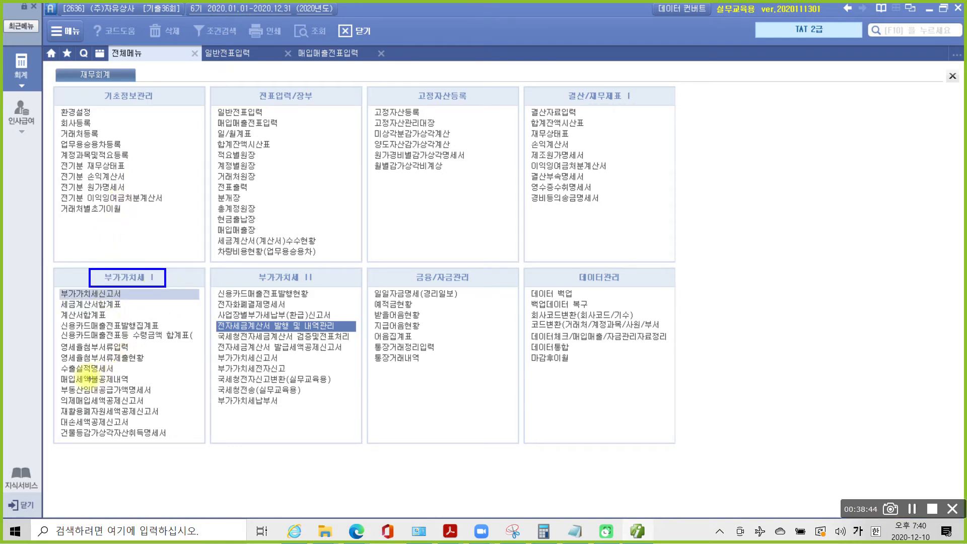
mouse_move(39, 359)
left_mouse_down()
mouse_move(145, 377)
mouse_move(130, 363)
left_mouse_up()
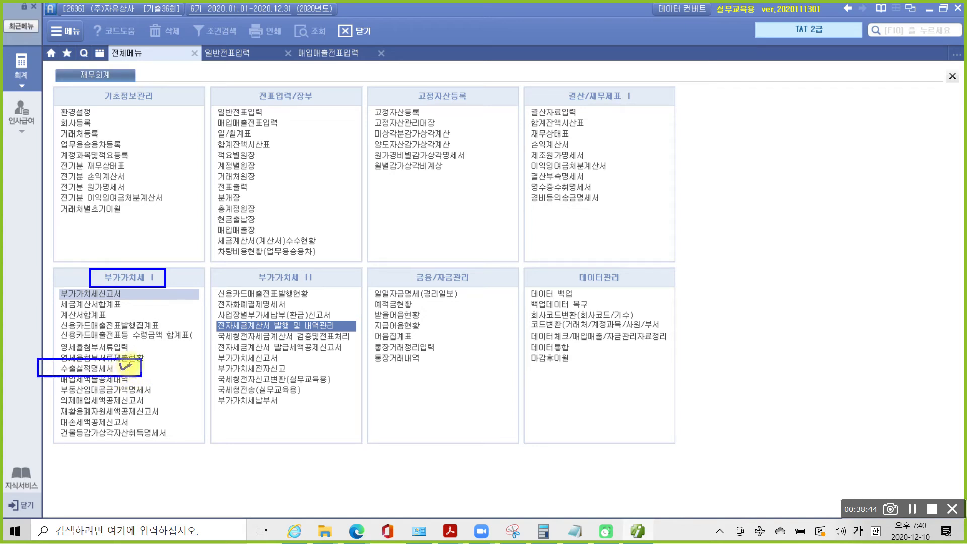
key("Escape")
left_click(94, 366)
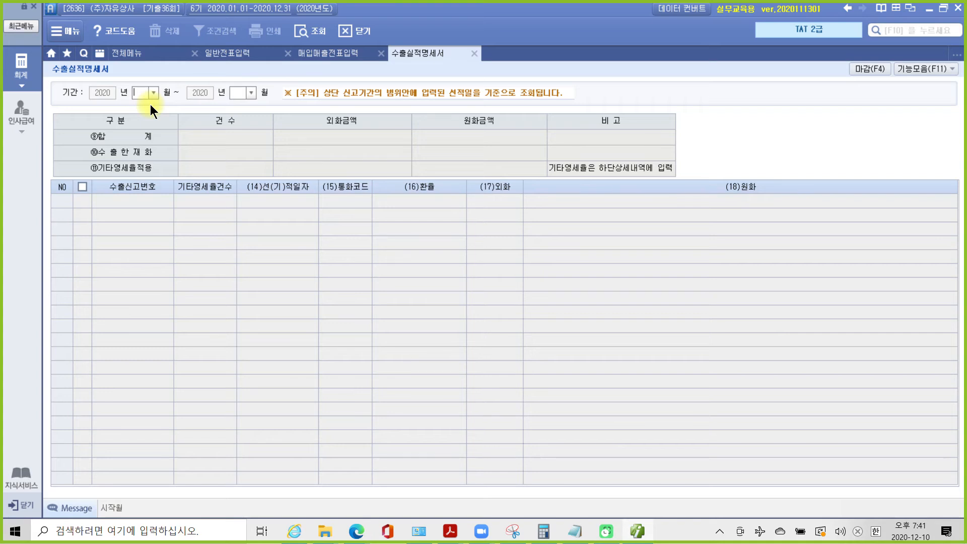
type("04")
type("06")
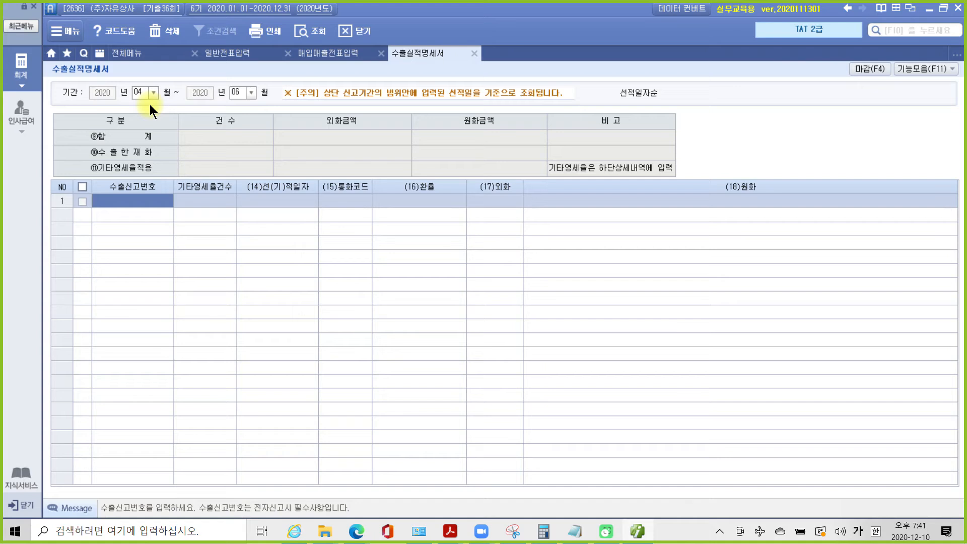
type("071")
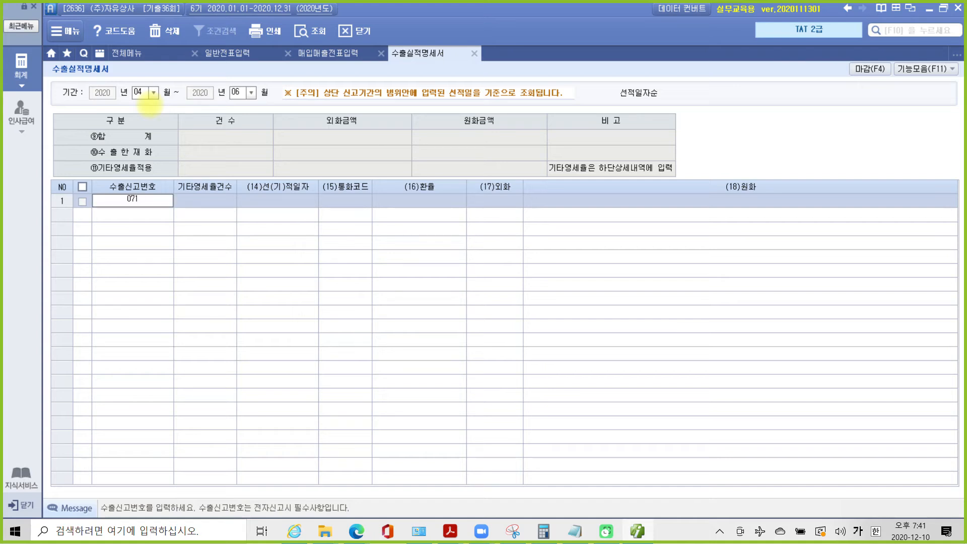
type("121800558574")
key("Return")
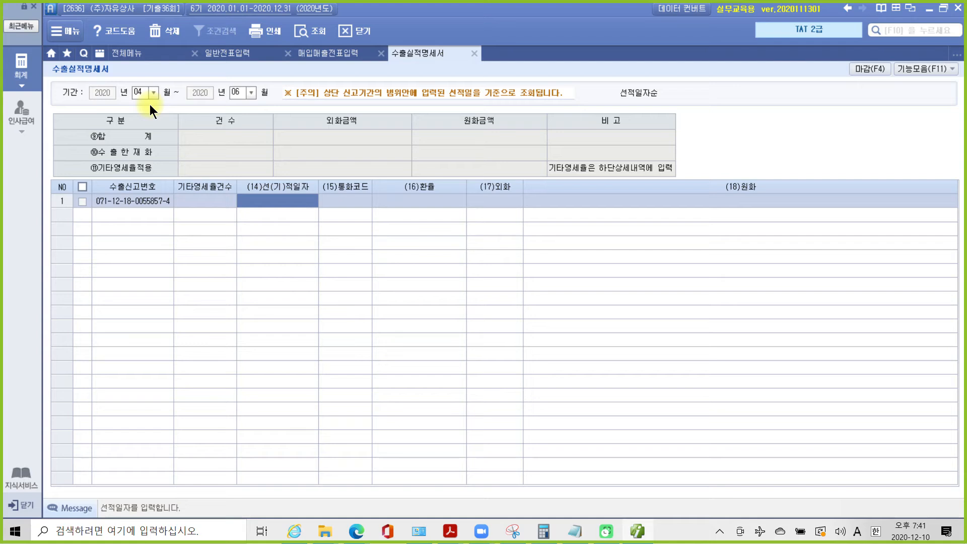
key("Left")
key("Right")
type("2020-05-20")
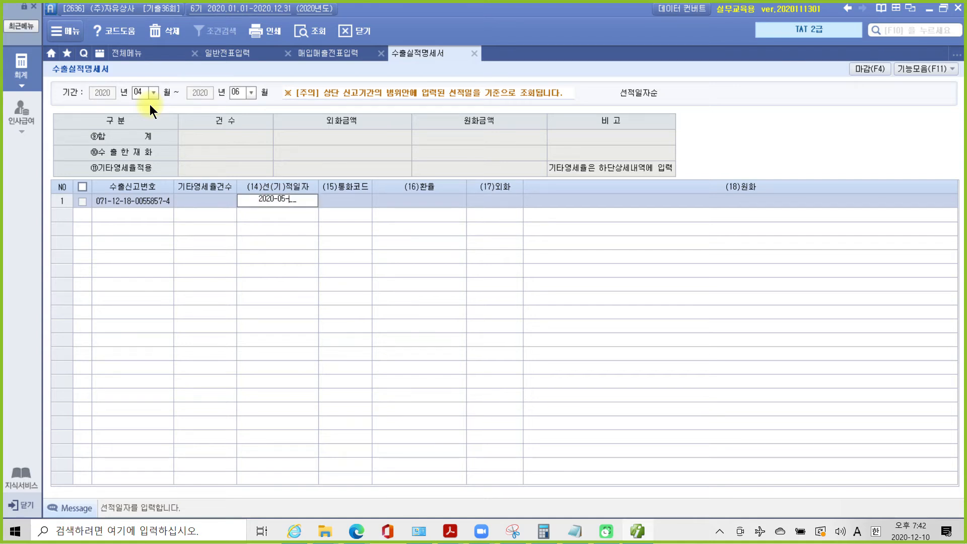
key("Return")
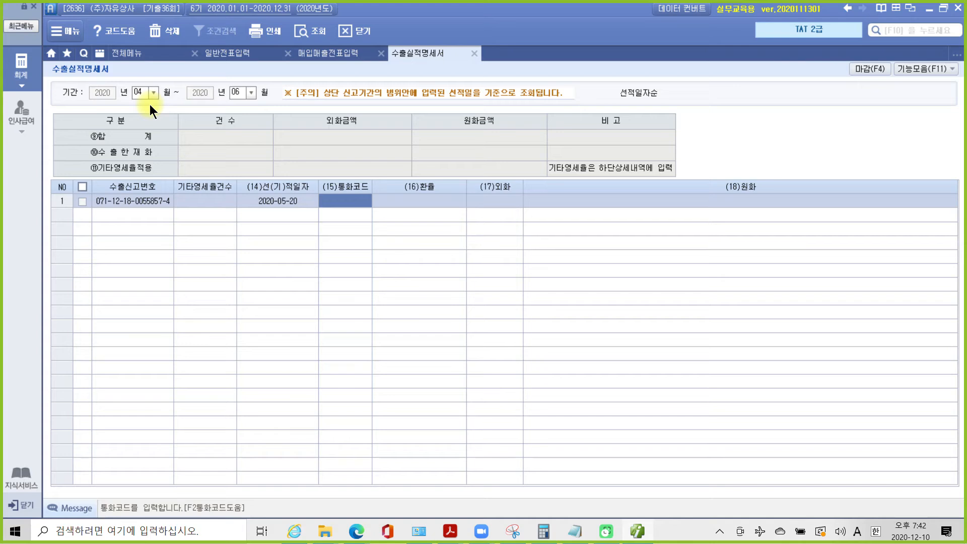
- Set row 1's currency code to USD by searching 미국
key("F2")
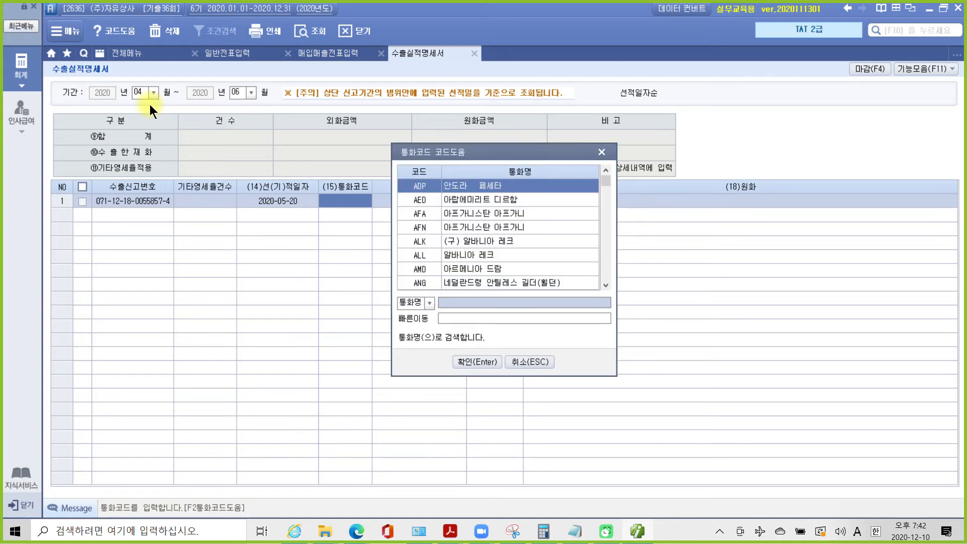
type("alrnr")
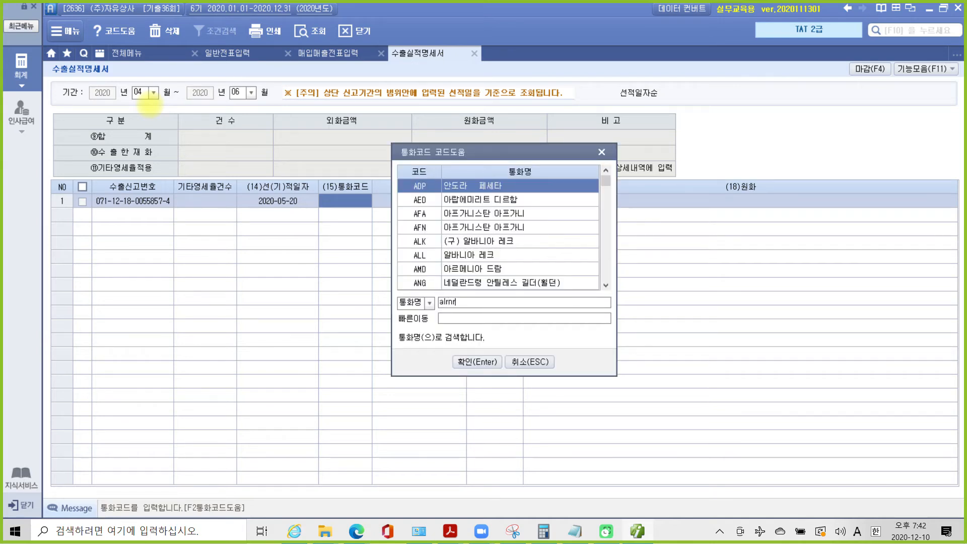
key("BackSpace")
key("BackSpace")
key("BackSpace")
key("BackSpace")
key("BackSpace")
key("Hangul")
type("미국")
key("Return")
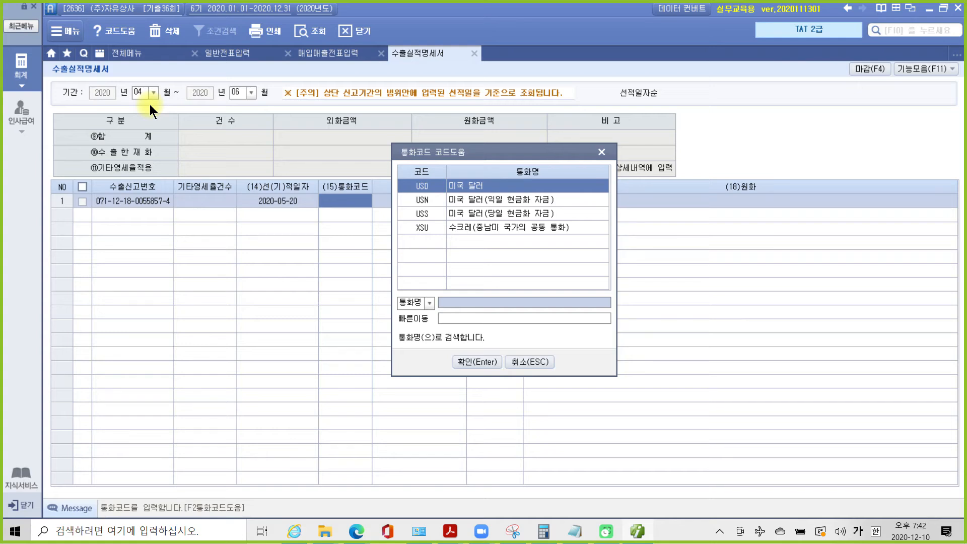
left_click(487, 361)
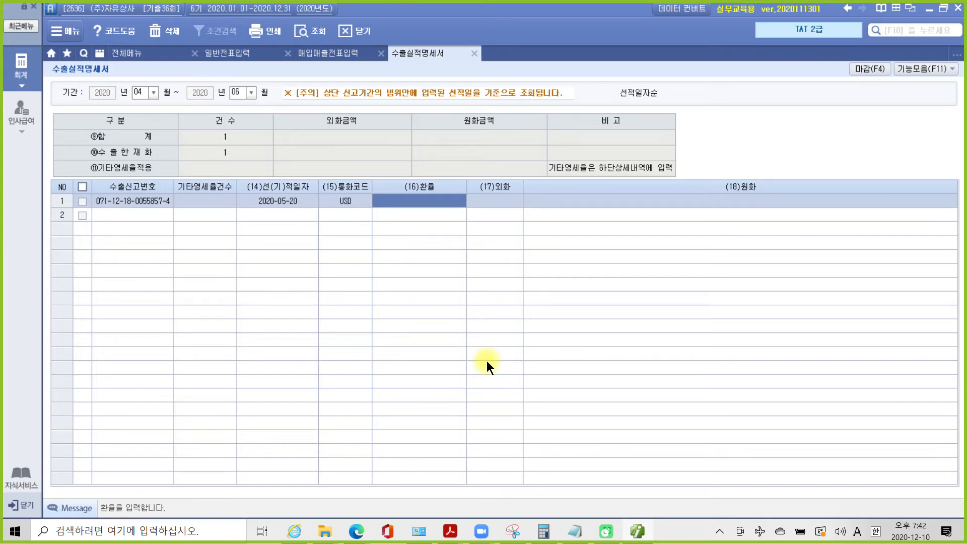
- Enter exchange rate 1,120 and foreign amount 12,000, yielding 13,440,000 won
type("1120")
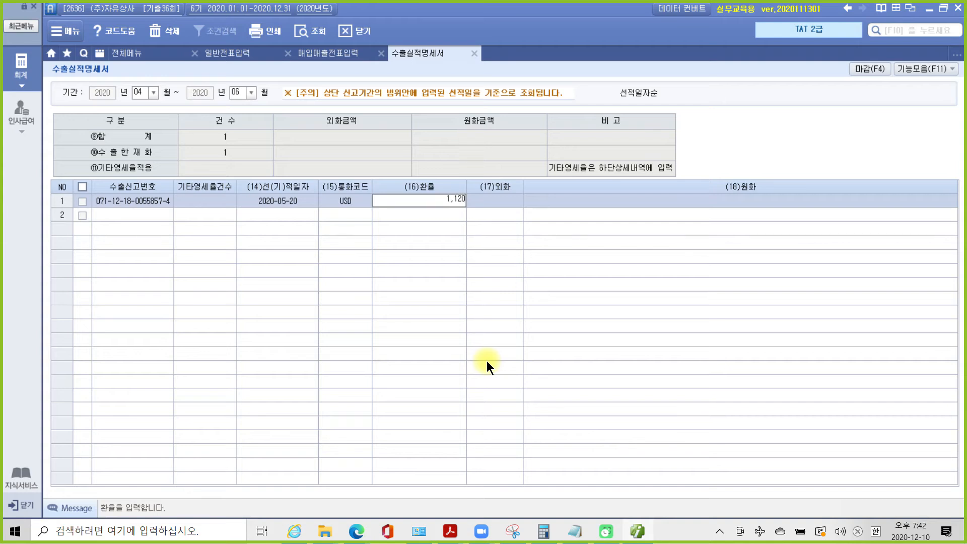
key("Return")
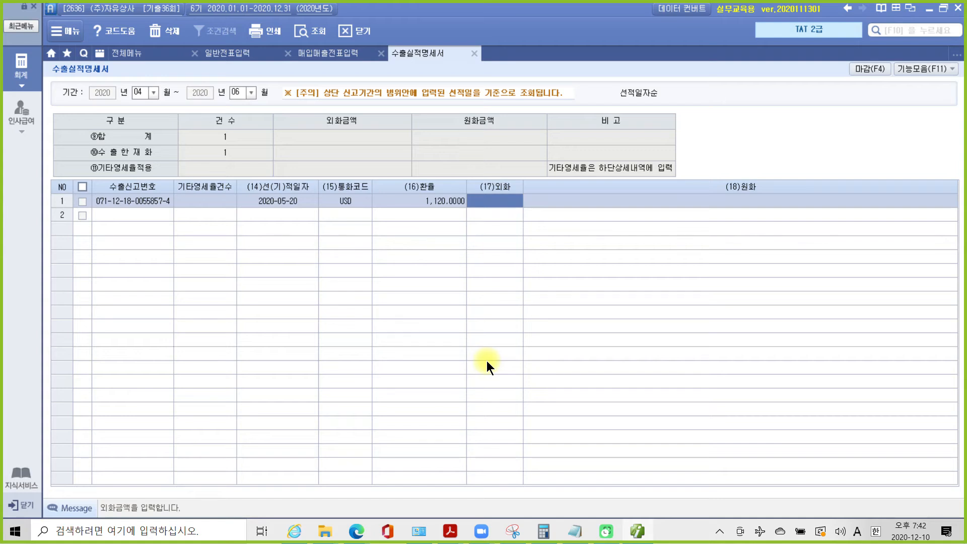
type("120000")
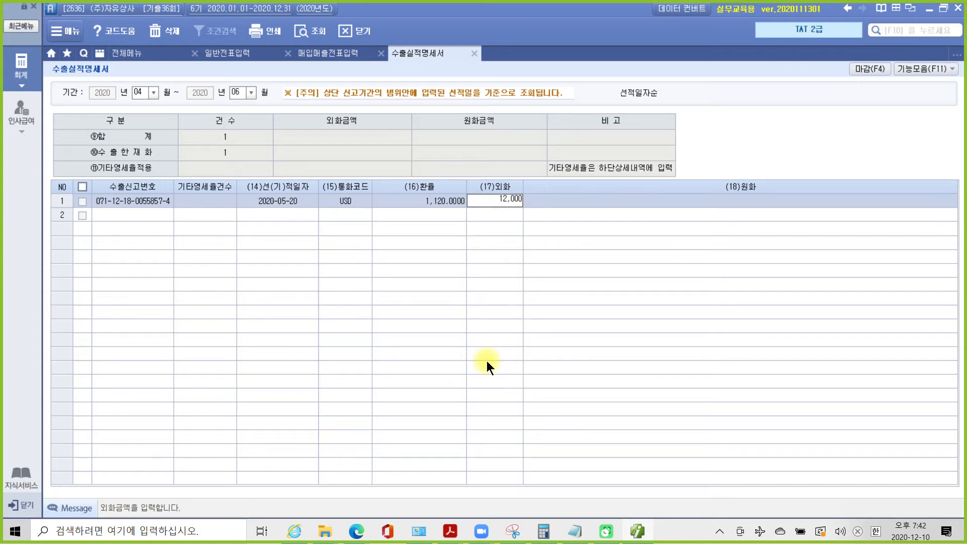
key("Return")
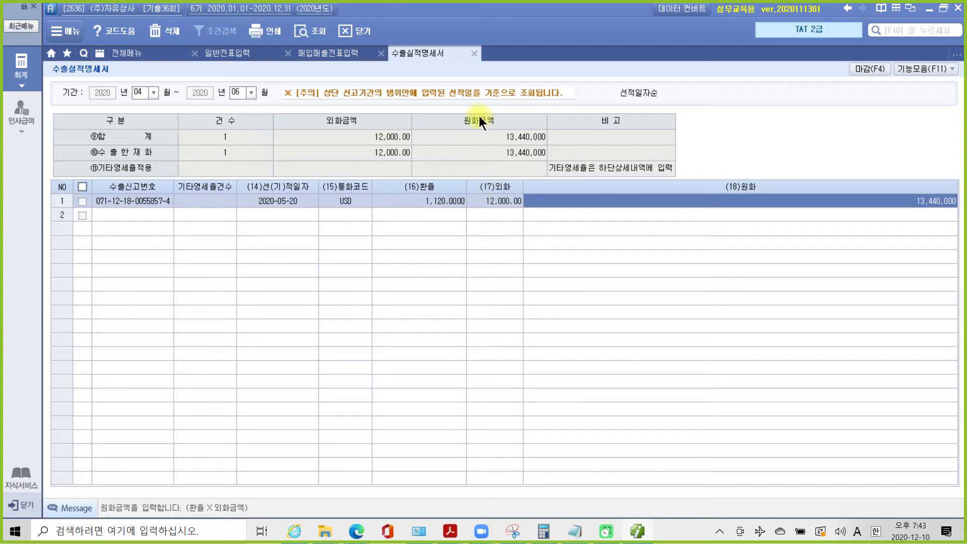
- Close the export statement and bring the exam PDF back to the front
left_click(474, 53)
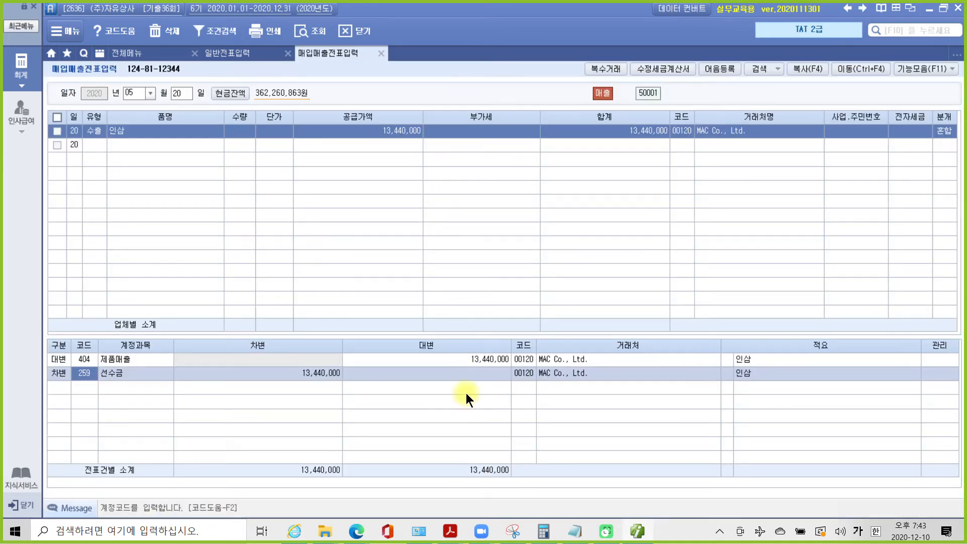
mouse_move(450, 531)
left_click(512, 485)
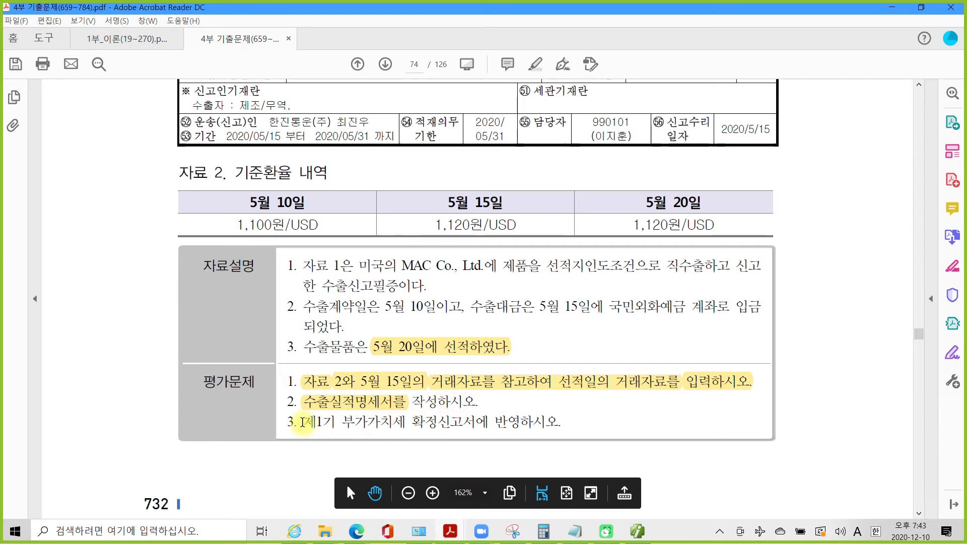
- Highlight question 3 about the VAT return in yellow, then return to 더존 Smart A
left_click_drag(302, 422, 559, 424)
right_click(526, 425)
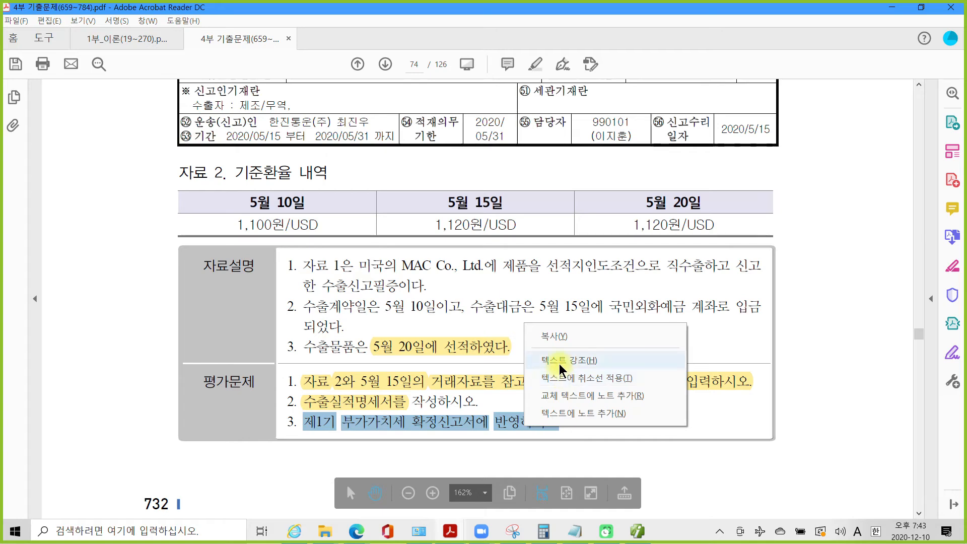
left_click(560, 362)
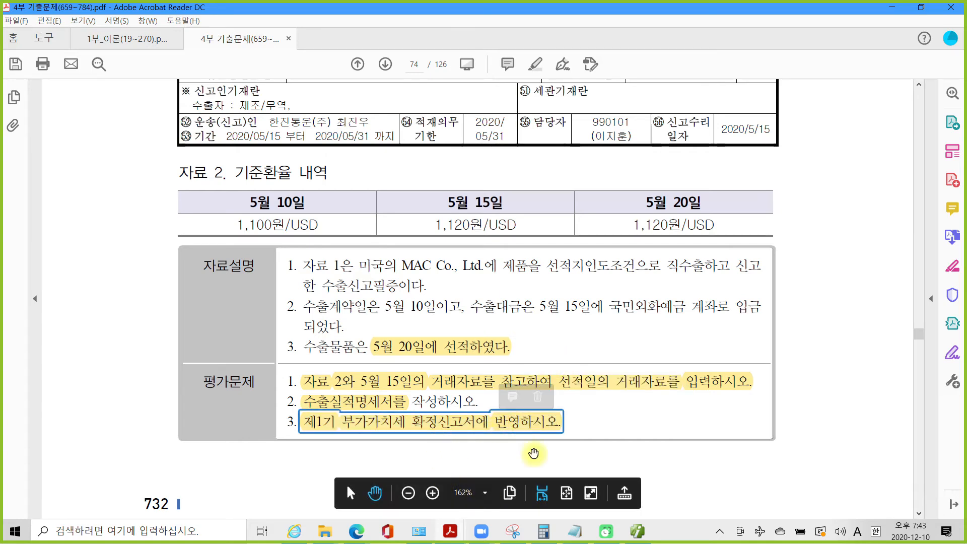
left_click(637, 532)
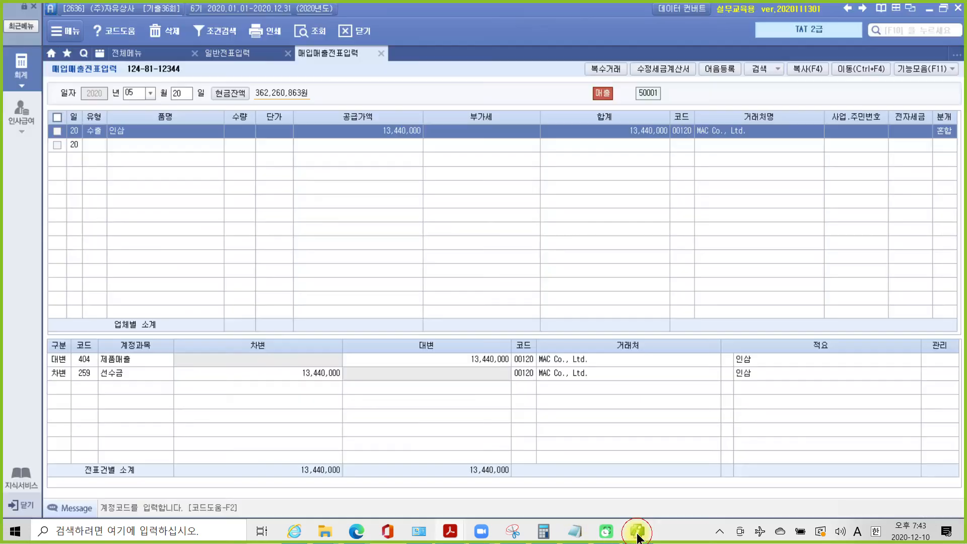
- Open the VAT return (부가가치세신고서) for the period 04/01 to 06/30
left_click(33, 81)
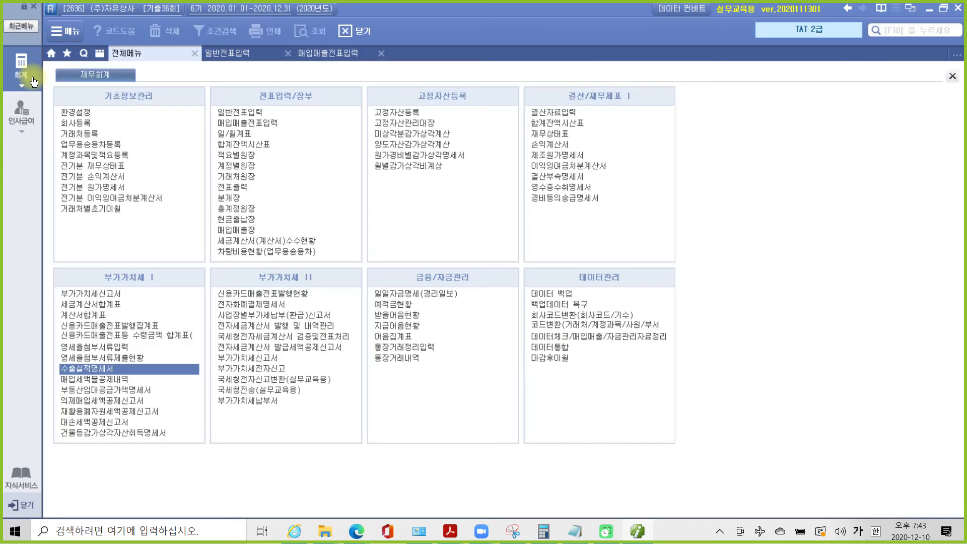
left_click(98, 294)
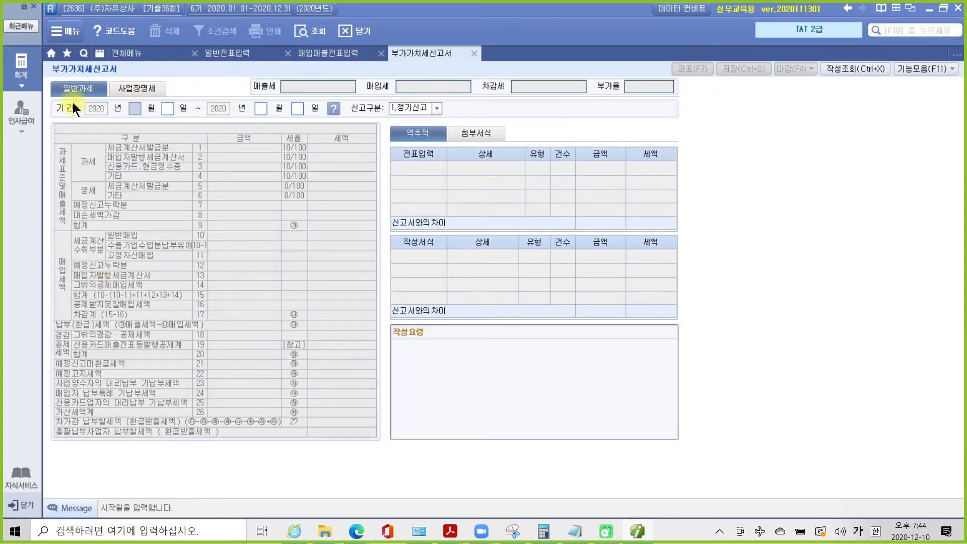
type("04")
key("Return")
key("Return")
type("06")
key("Return")
type("30")
key("Return")
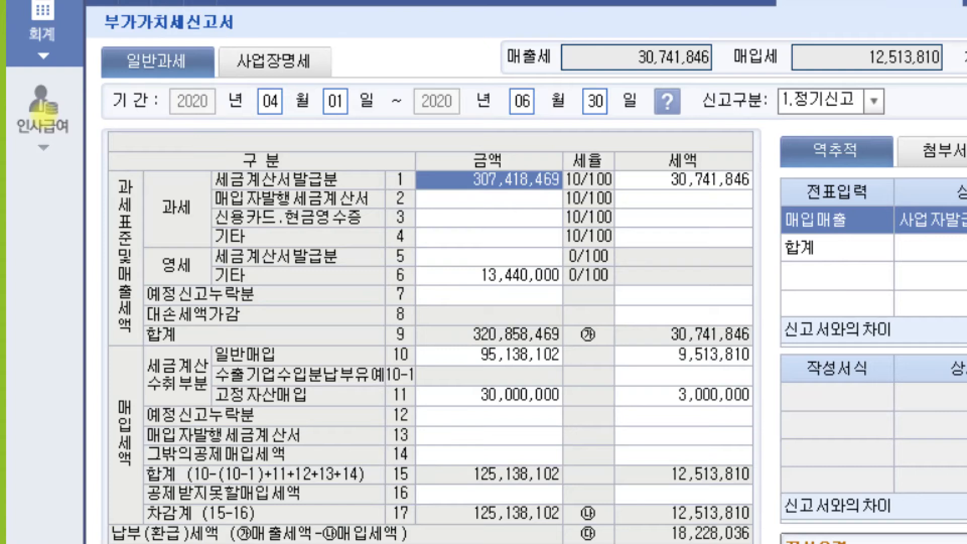
- Check the 13,440,000 zero-rated amount on line 6 and save the return
mouse_move(159, 252)
left_mouse_down()
mouse_move(191, 276)
mouse_move(280, 288)
mouse_move(564, 285)
mouse_move(556, 284)
left_mouse_up()
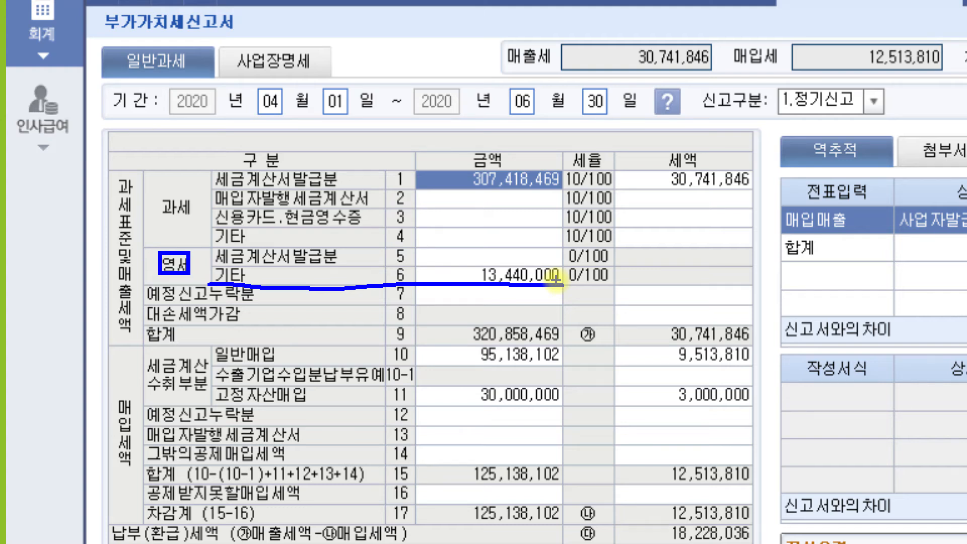
mouse_move(416, 249)
left_mouse_down()
mouse_move(414, 287)
mouse_move(560, 285)
mouse_move(504, 242)
mouse_move(401, 247)
left_mouse_up()
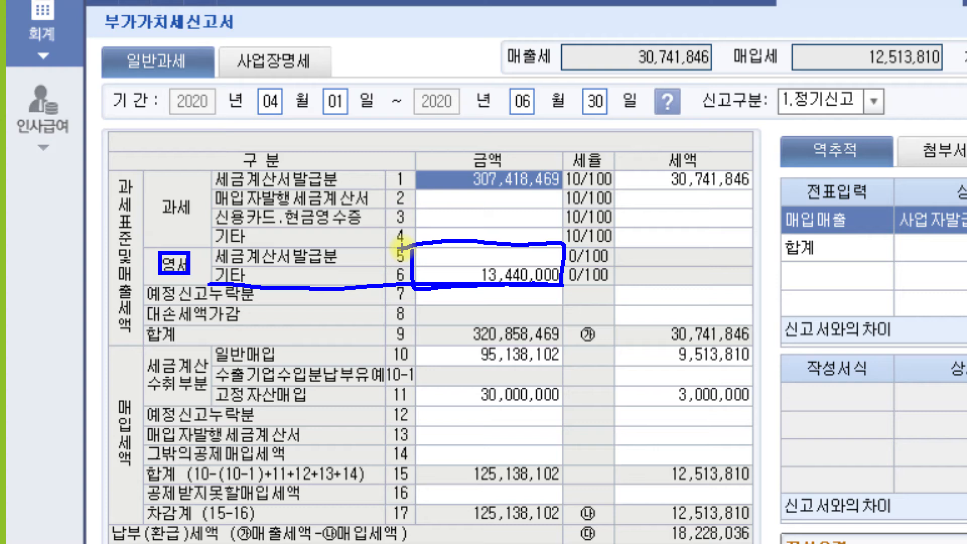
mouse_move(664, 251)
left_mouse_down()
mouse_move(686, 272)
mouse_move(676, 258)
left_mouse_up()
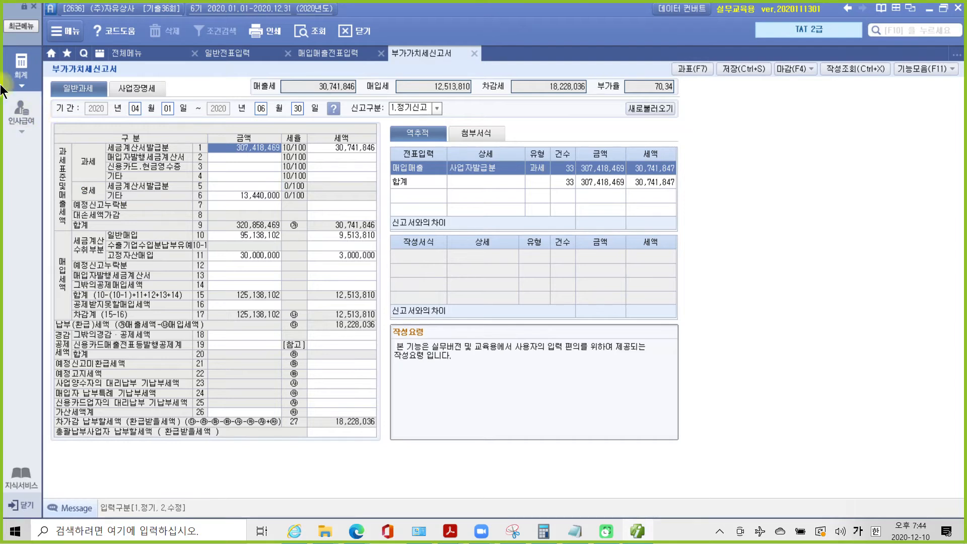
left_click(739, 70)
left_click(476, 294)
- Close the VAT return and bring the exercise PDF to the front
left_click(475, 53)
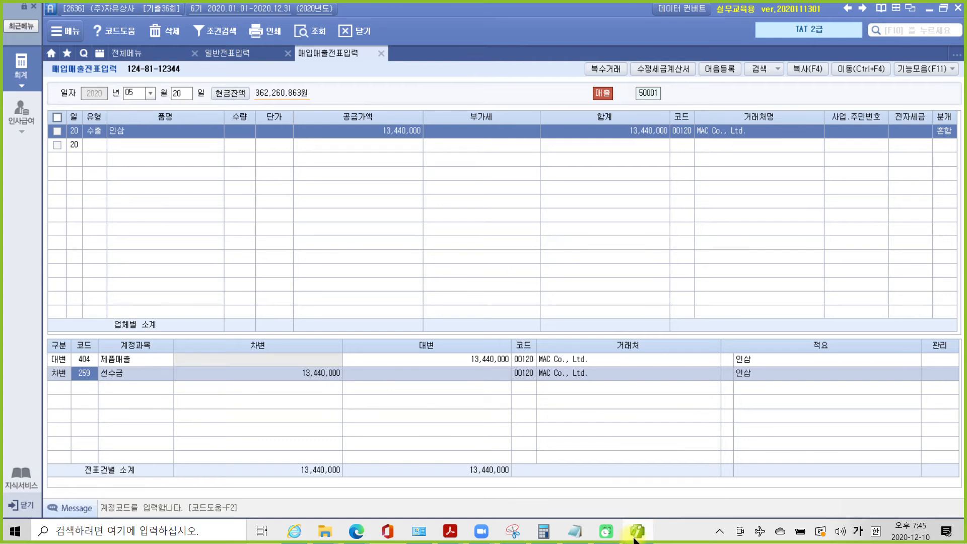
mouse_move(450, 531)
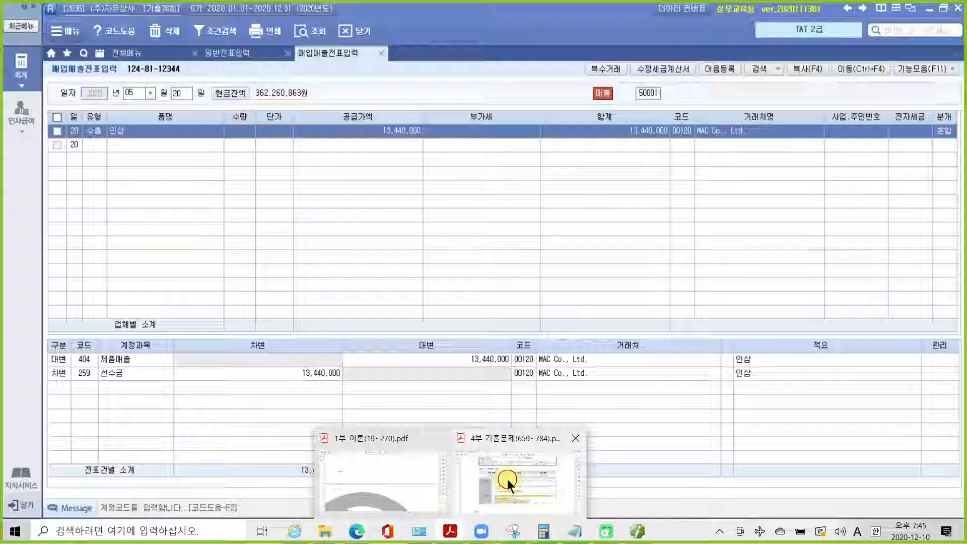
left_click(507, 480)
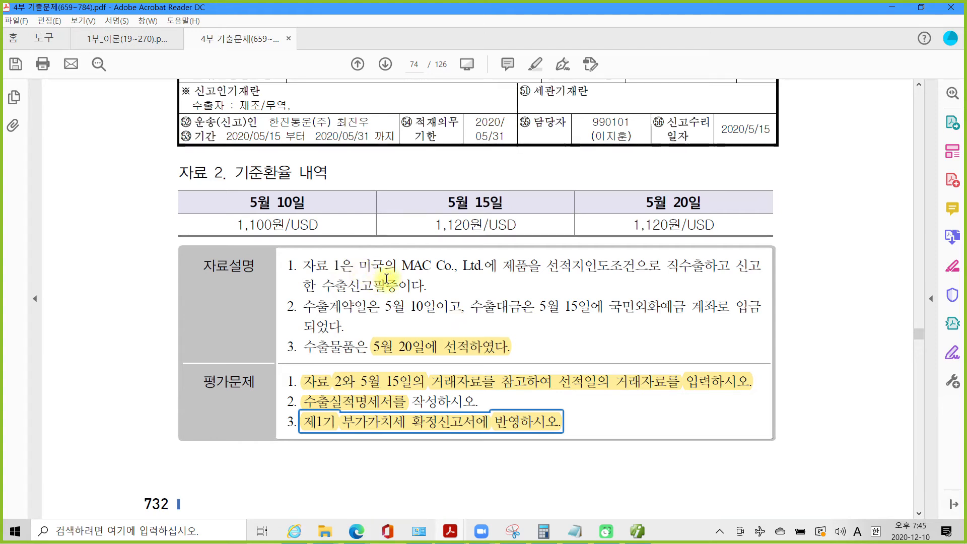
- Scroll to problem 4 and highlight its (8점) score in yellow
scroll(445, 330, "down", 2)
scroll(446, 330, "down", 6)
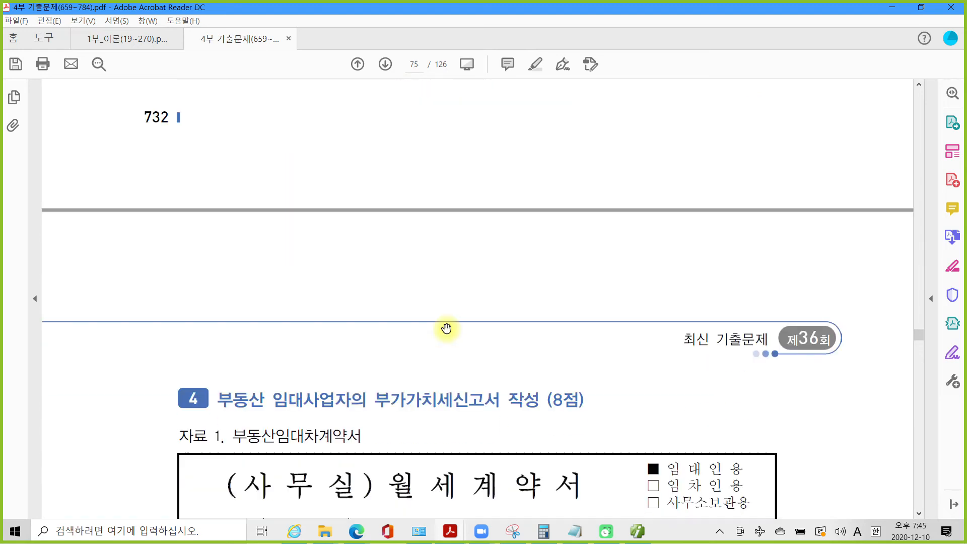
scroll(446, 328, "down", 1)
scroll(447, 328, "down", 3)
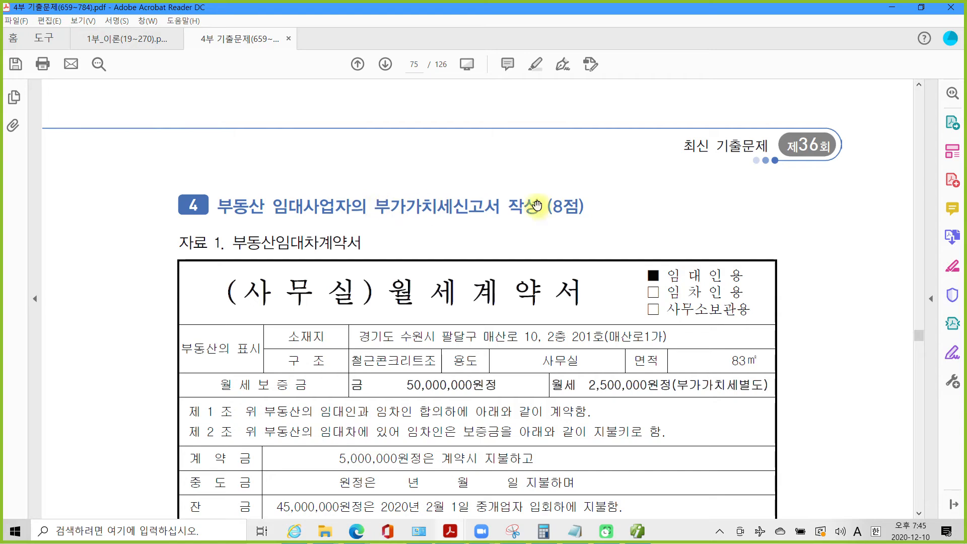
right_click(579, 206)
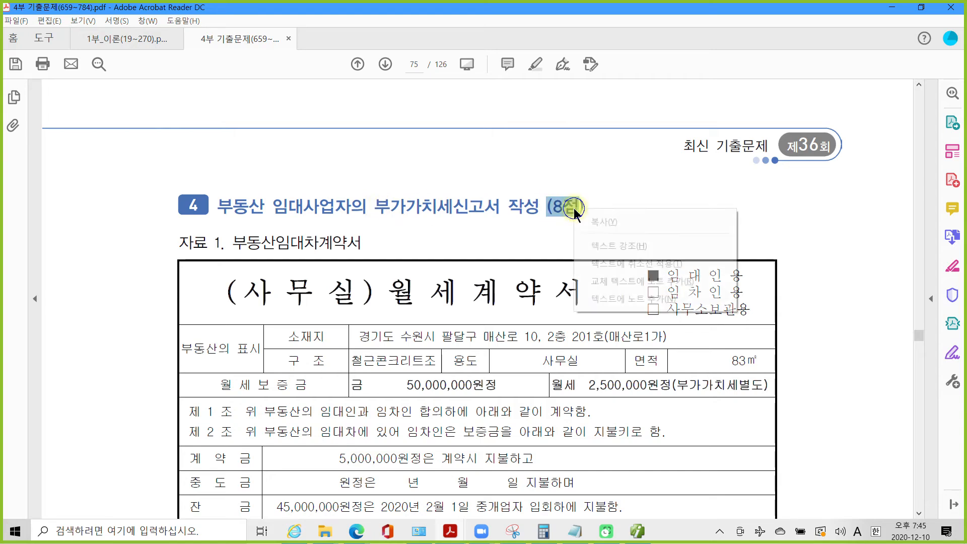
left_click(607, 244)
- Highlight the 50,000,000원 deposit amount in the lease contract
scroll(401, 343, "down", 1)
scroll(401, 344, "down", 3)
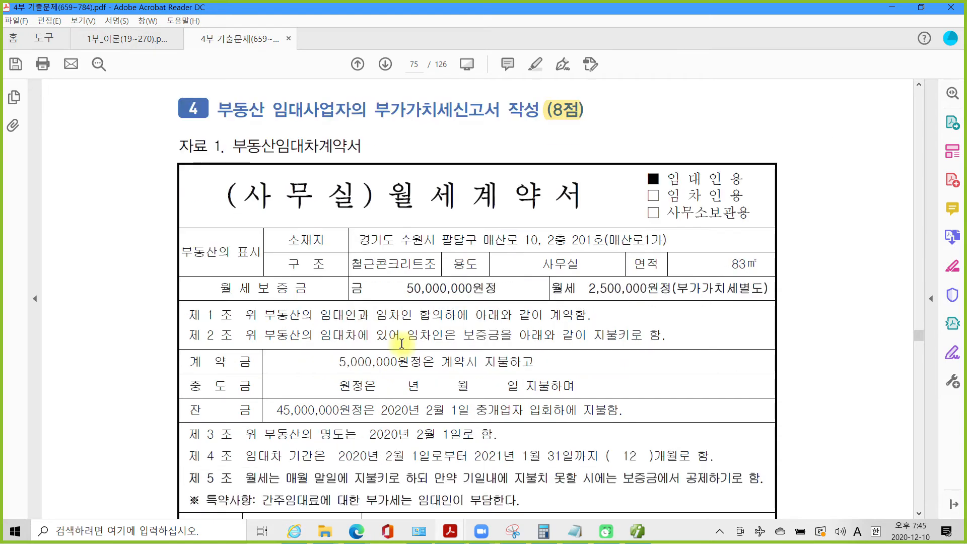
scroll(432, 316, "down", 2)
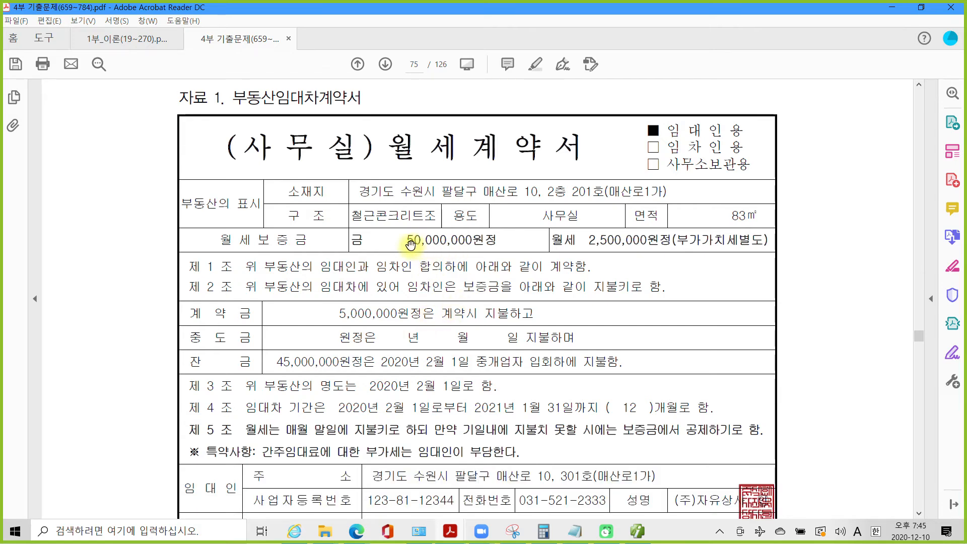
left_click_drag(409, 242, 485, 241)
right_click(466, 244)
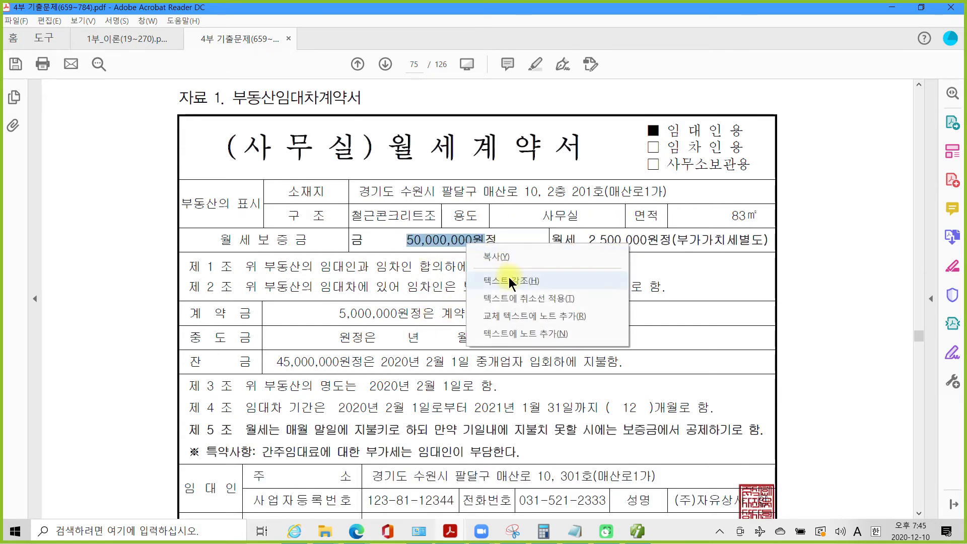
left_click(508, 280)
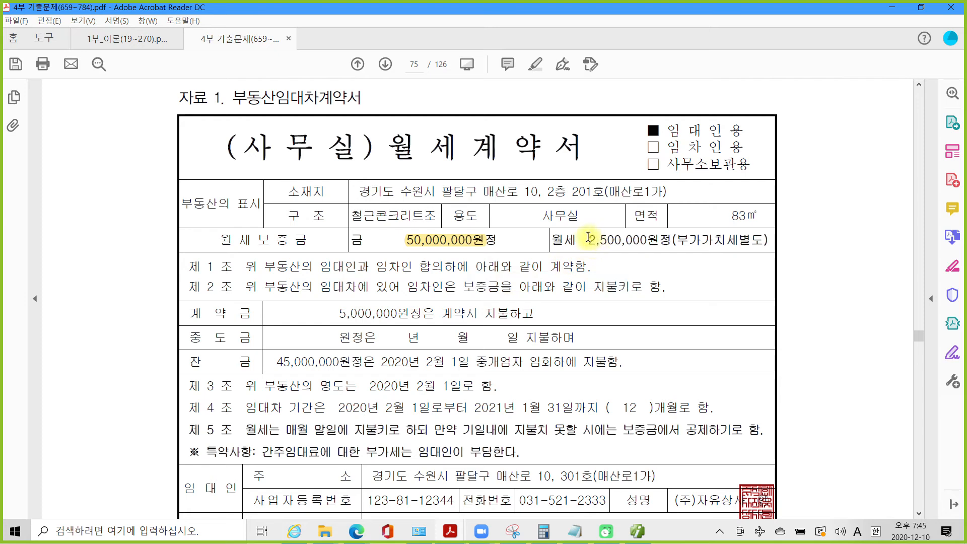
- Highlight the lease period dates in 제 4 조
scroll(421, 323, "down", 1)
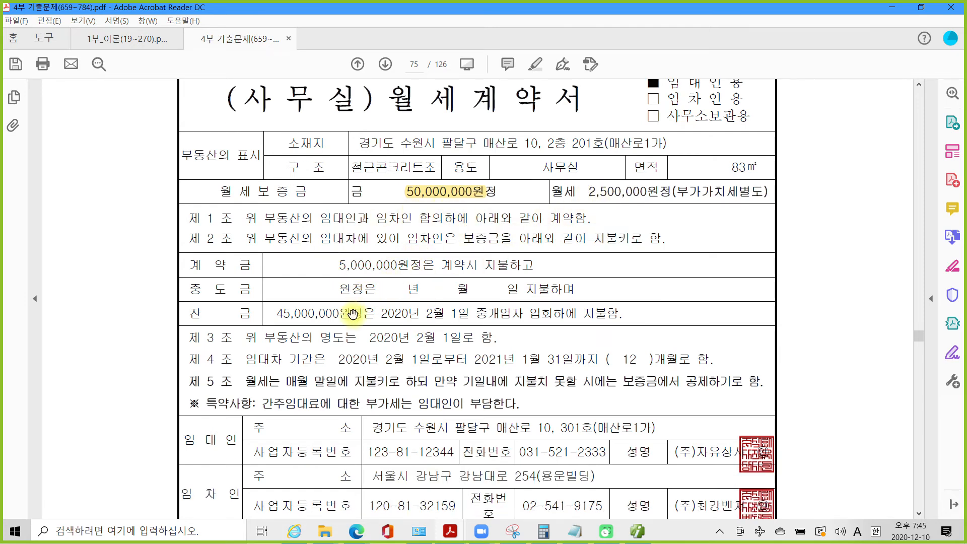
scroll(347, 310, "down", 1)
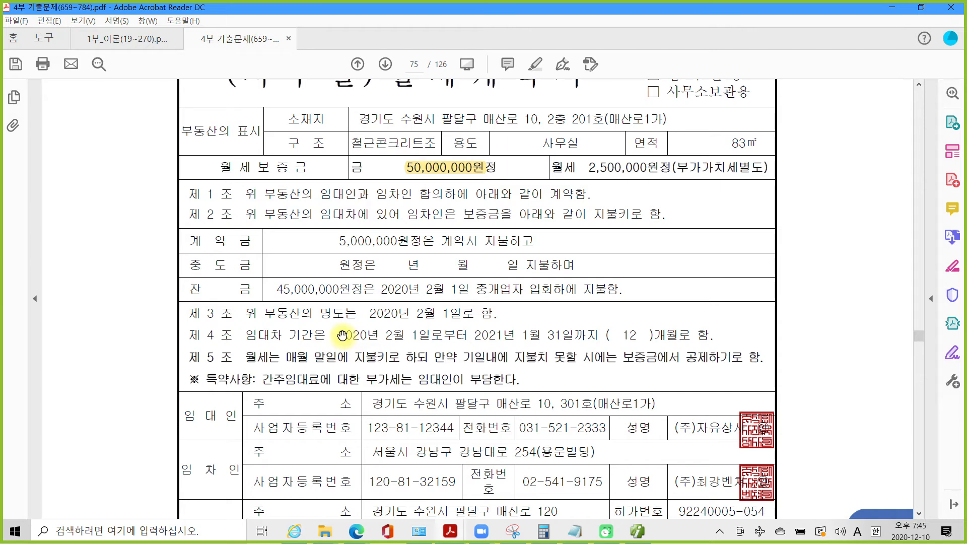
left_click_drag(338, 333, 598, 335)
right_click(569, 335)
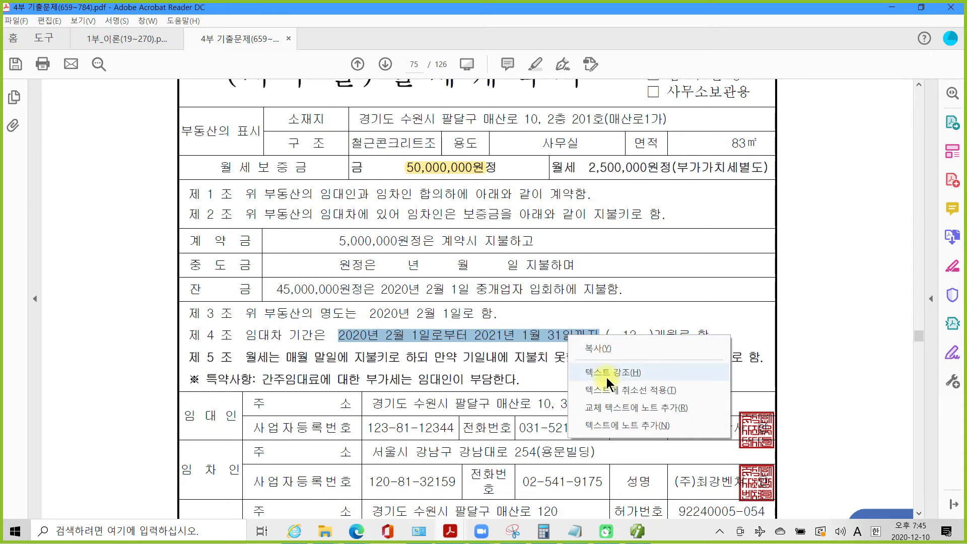
left_click(610, 383)
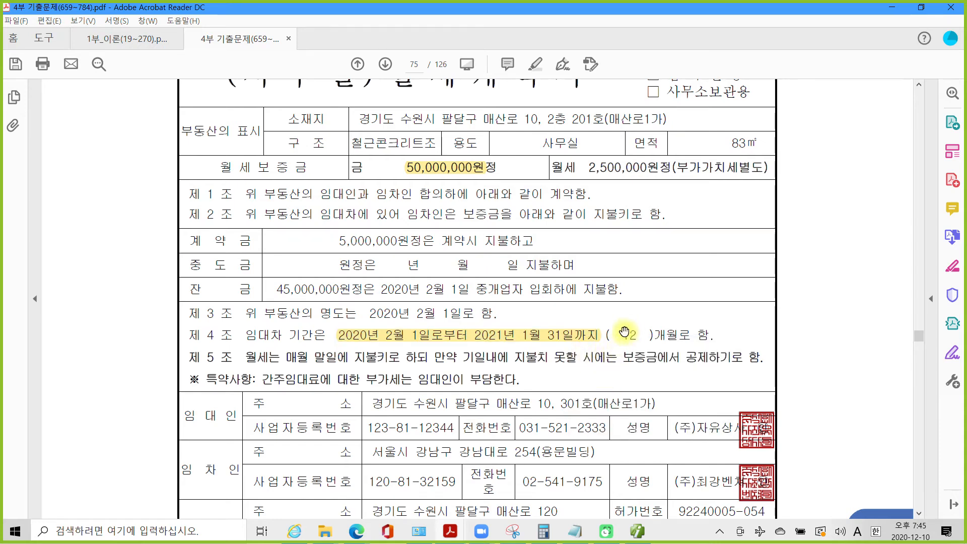
- Highlight the special clause on deemed-rent VAT
scroll(620, 348, "down", 2)
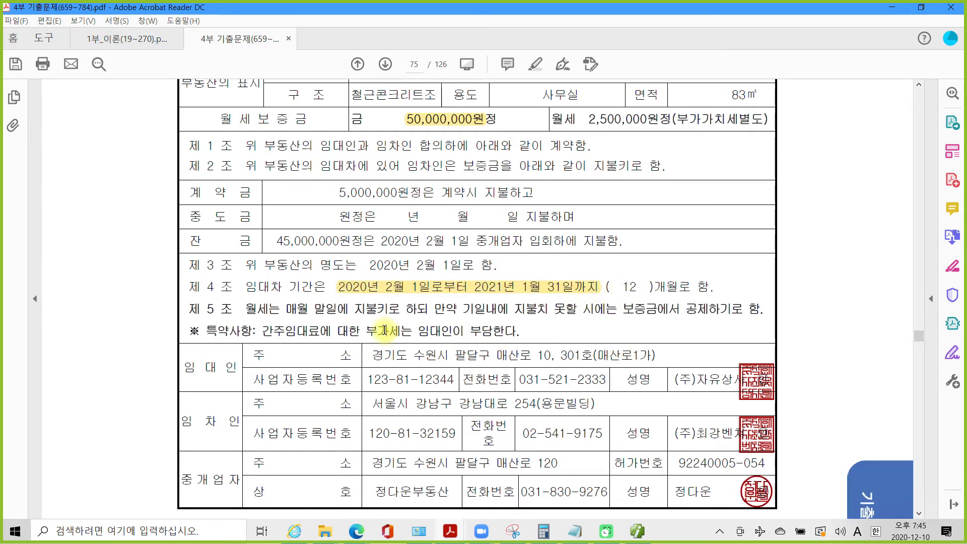
scroll(384, 330, "down", 2)
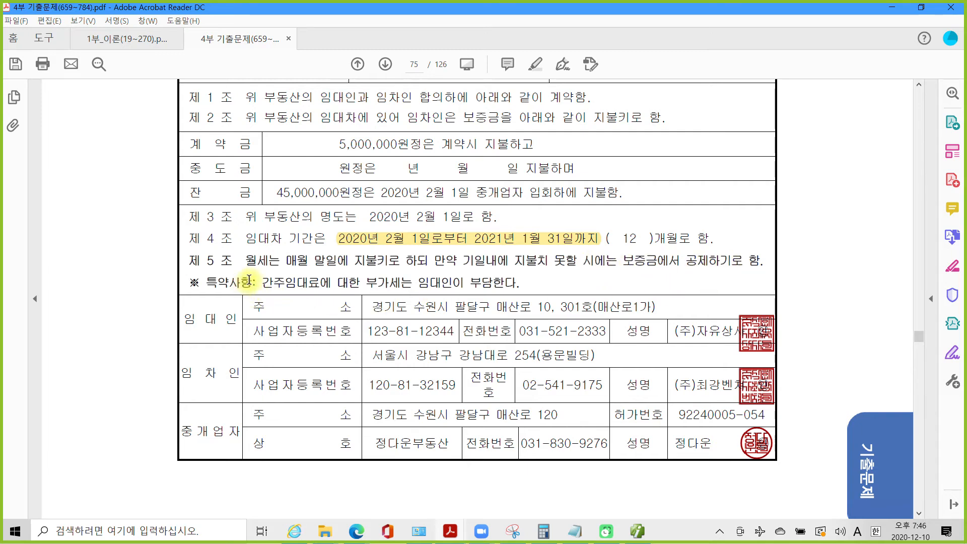
left_click_drag(256, 281, 518, 285)
right_click(492, 289)
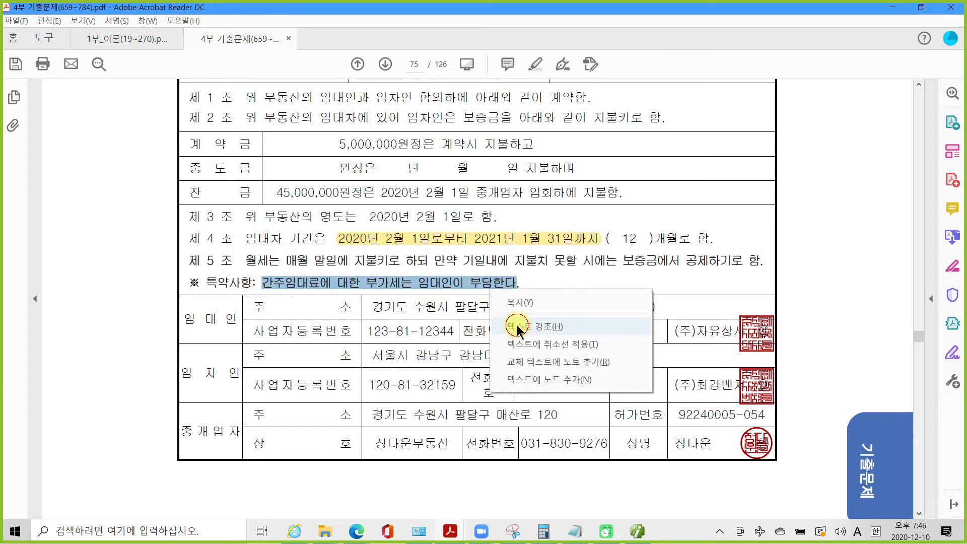
left_click(518, 326)
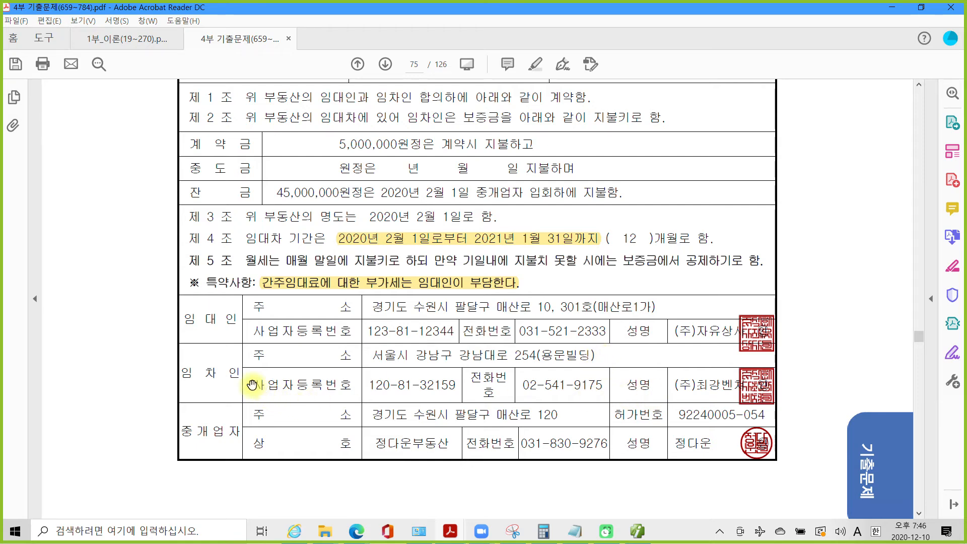
- Highlight the 임 차 인 label and scroll on to 자료 2
left_click_drag(186, 373, 236, 373)
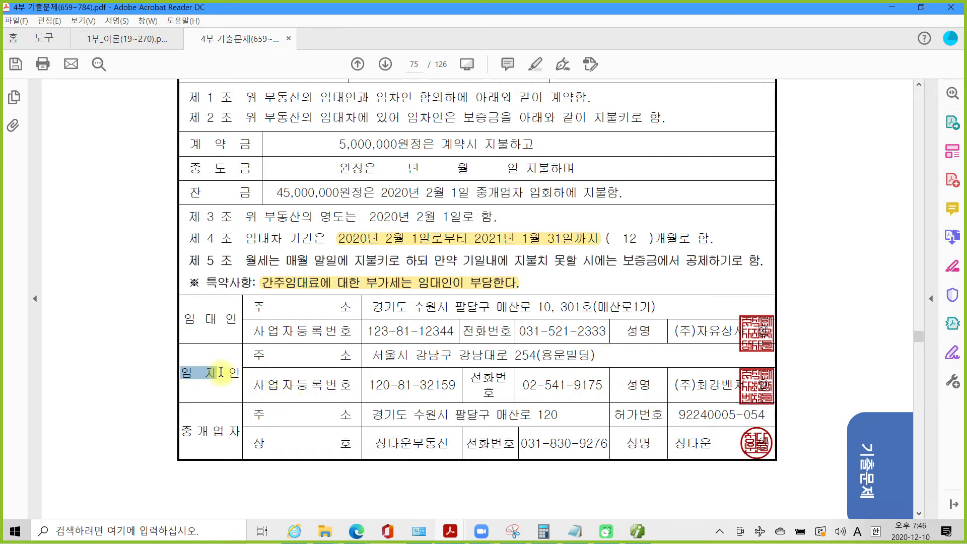
right_click(233, 373)
left_click(272, 412)
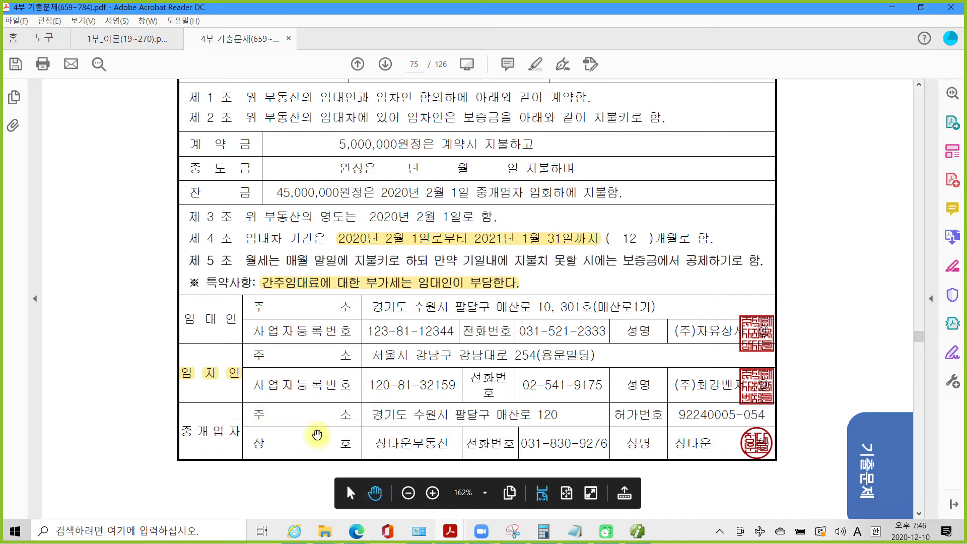
scroll(317, 438, "down", 10)
- Highlight in yellow the phrase about offsetting the rent against the deposit
scroll(318, 445, "down", 10)
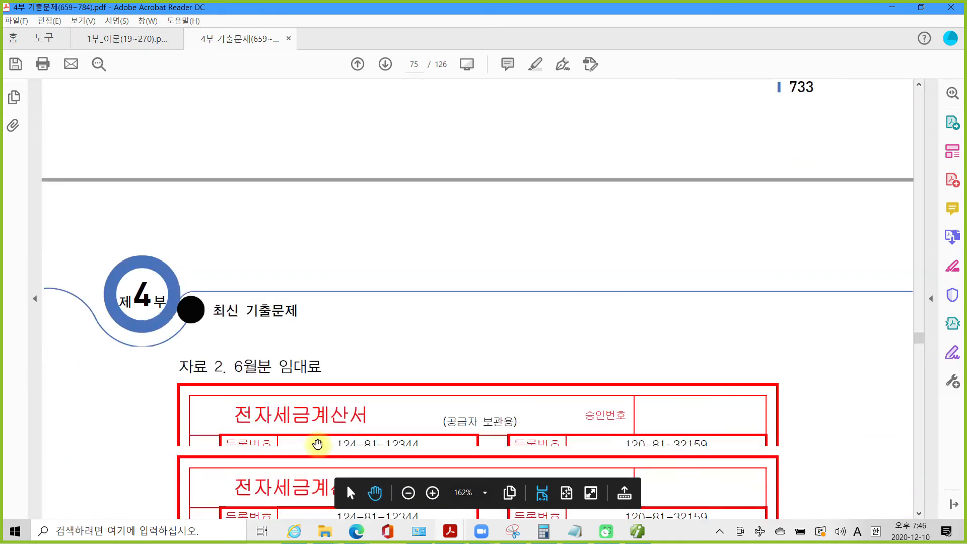
scroll(319, 444, "down", 5)
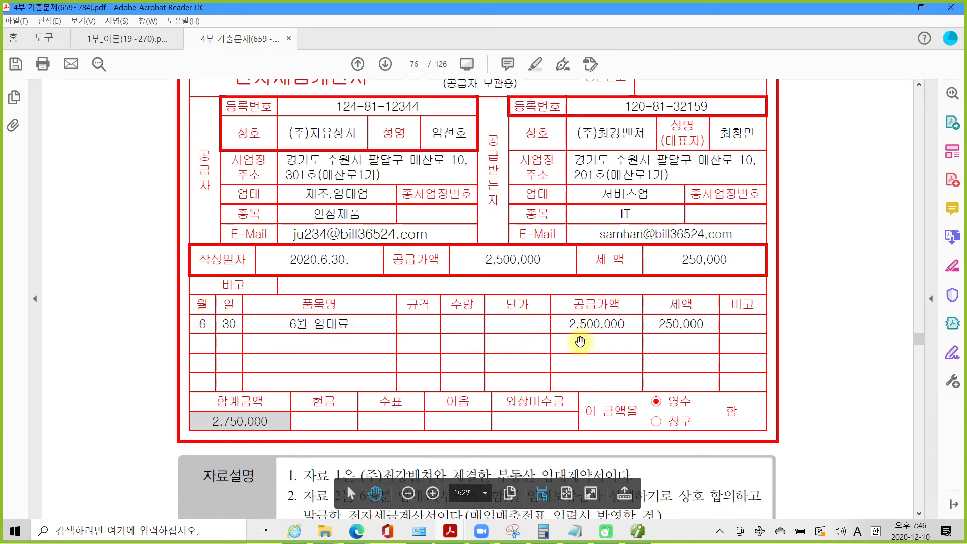
scroll(580, 343, "down", 9)
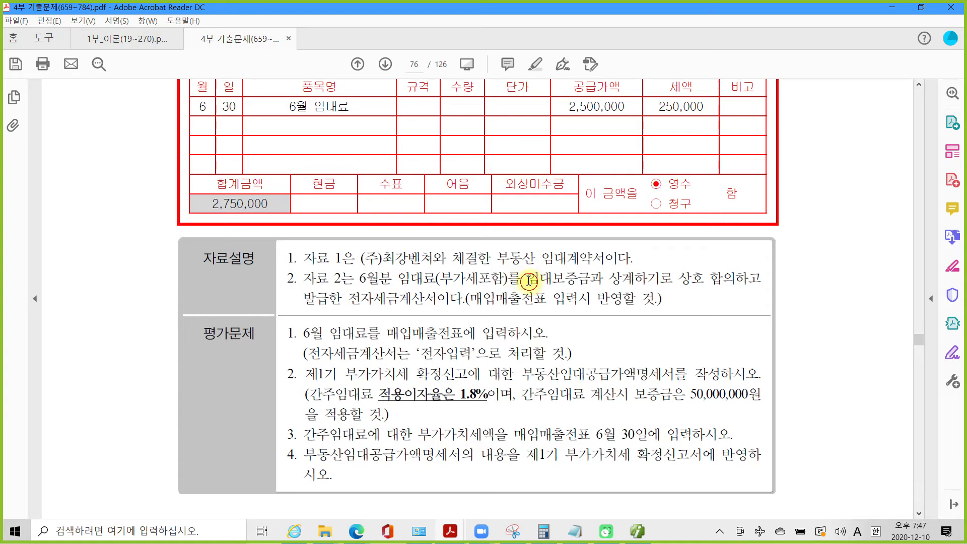
left_click_drag(530, 281, 673, 280)
right_click(650, 282)
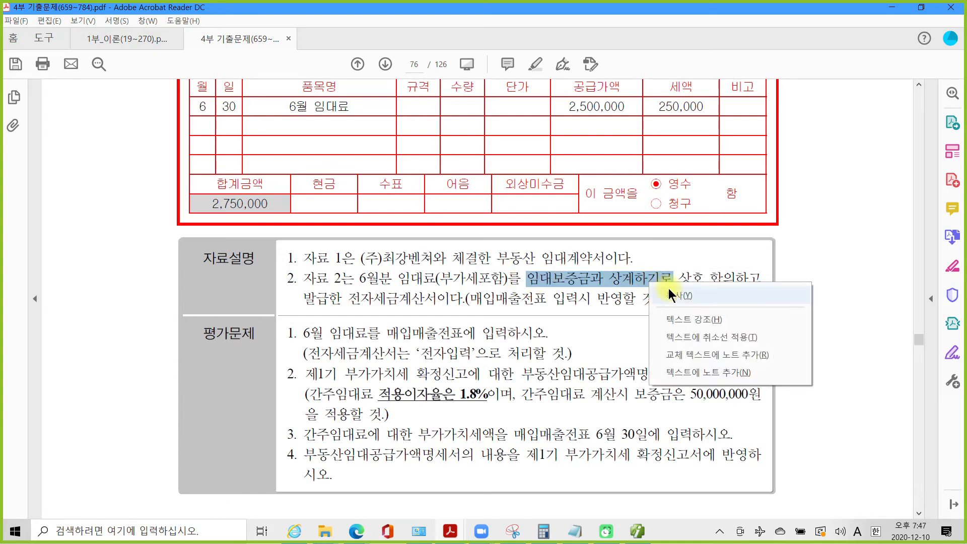
left_click(686, 321)
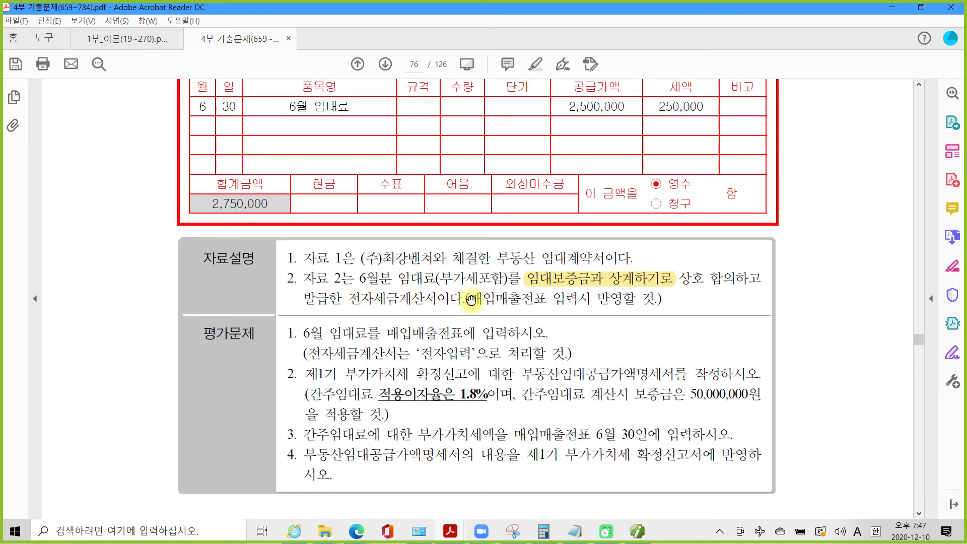
- Highlight the voucher-entry note and the first question about June rent, then review the tax invoice
left_click_drag(471, 301, 613, 300)
right_click(557, 303)
left_click(599, 335)
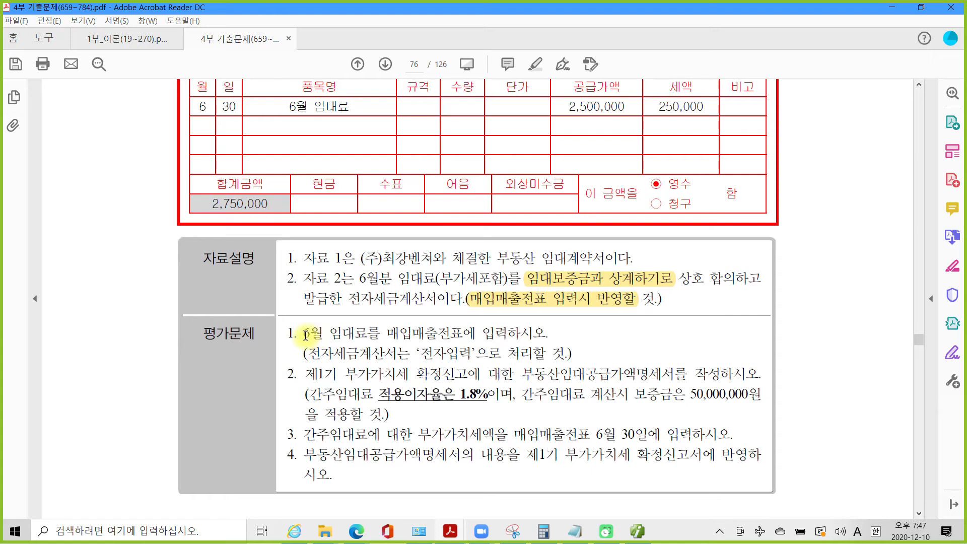
left_click_drag(299, 335, 547, 333)
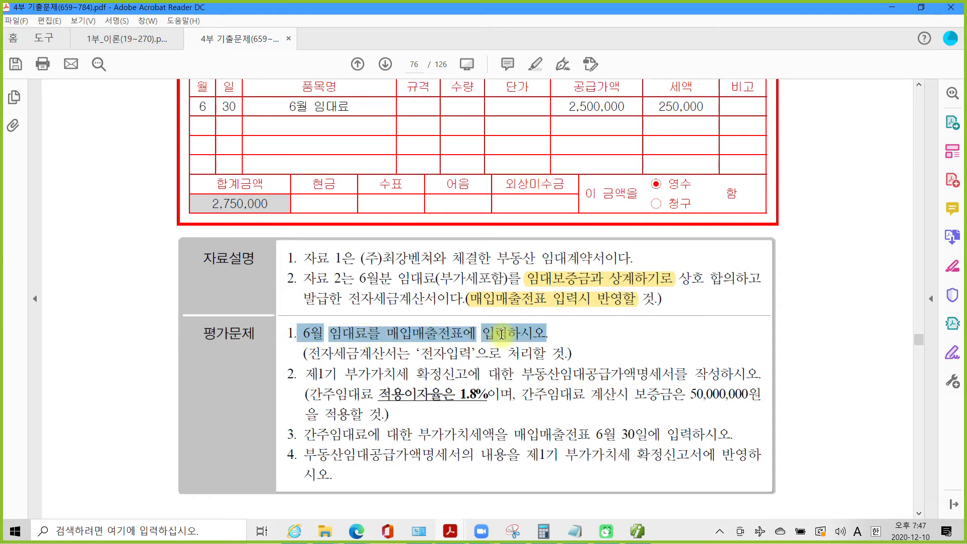
right_click(506, 335)
left_click(542, 375)
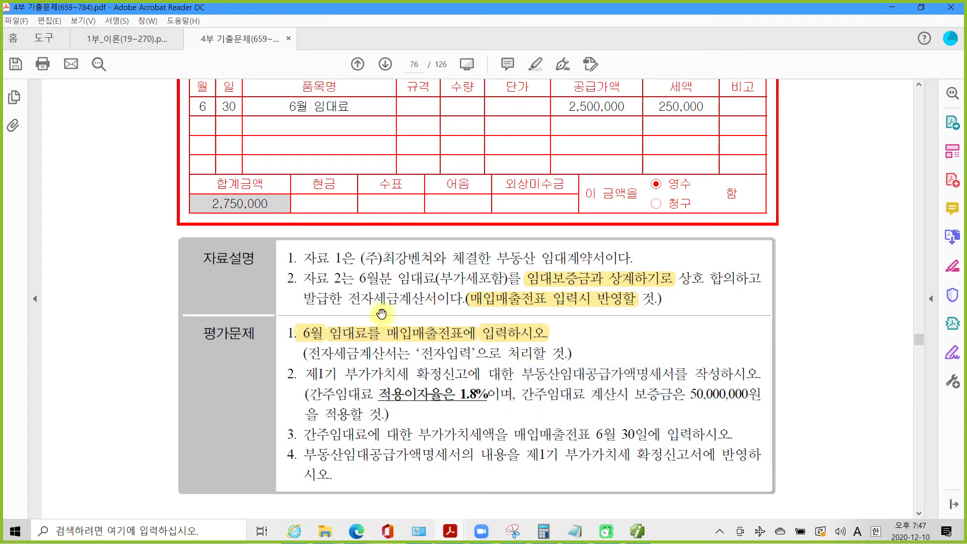
scroll(383, 313, "up", 3)
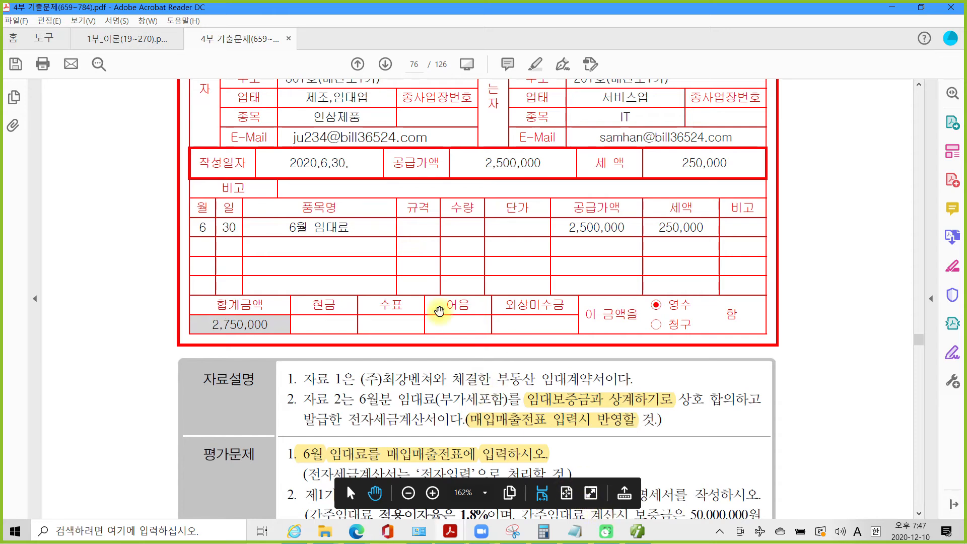
scroll(439, 312, "up", 3)
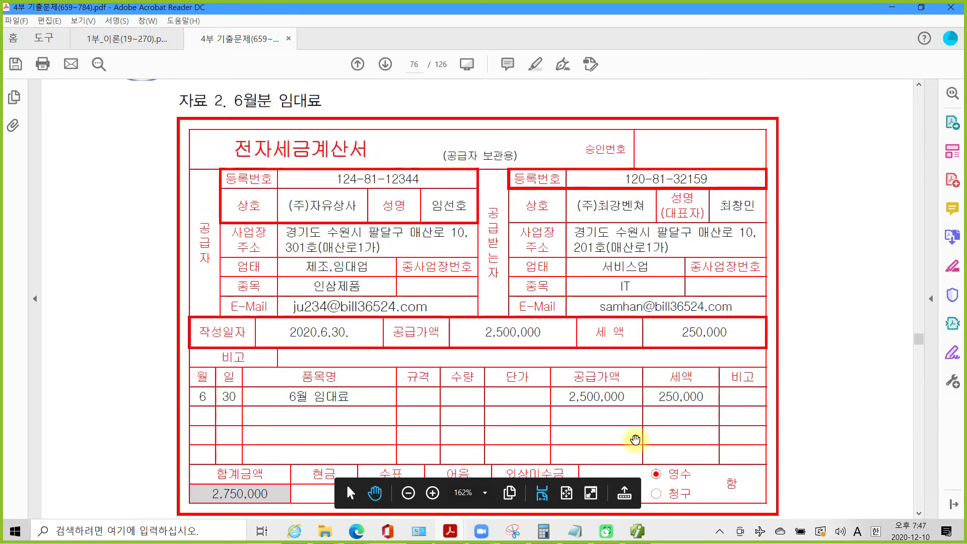
scroll(635, 440, "down", 2)
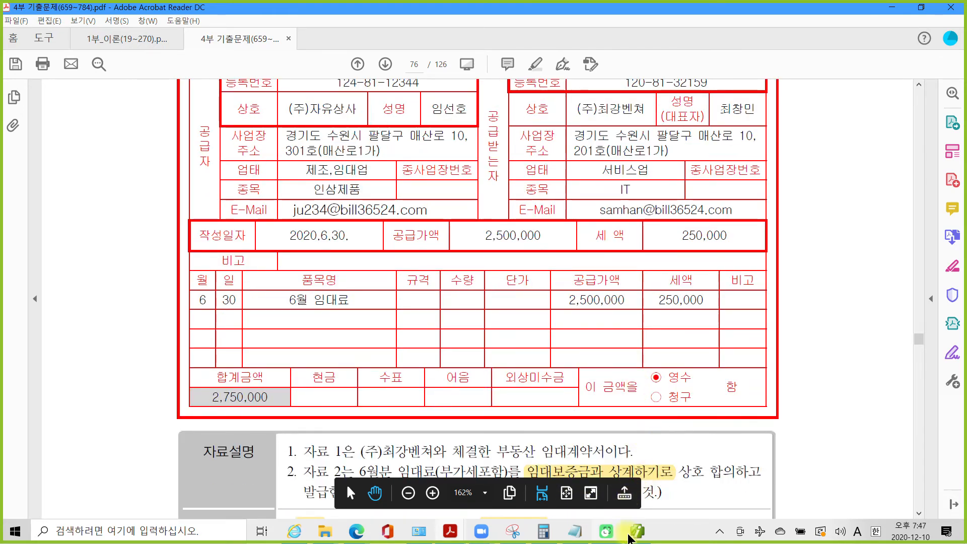
- Start a new June 30 row in 매입매출전표입력
left_click(631, 537)
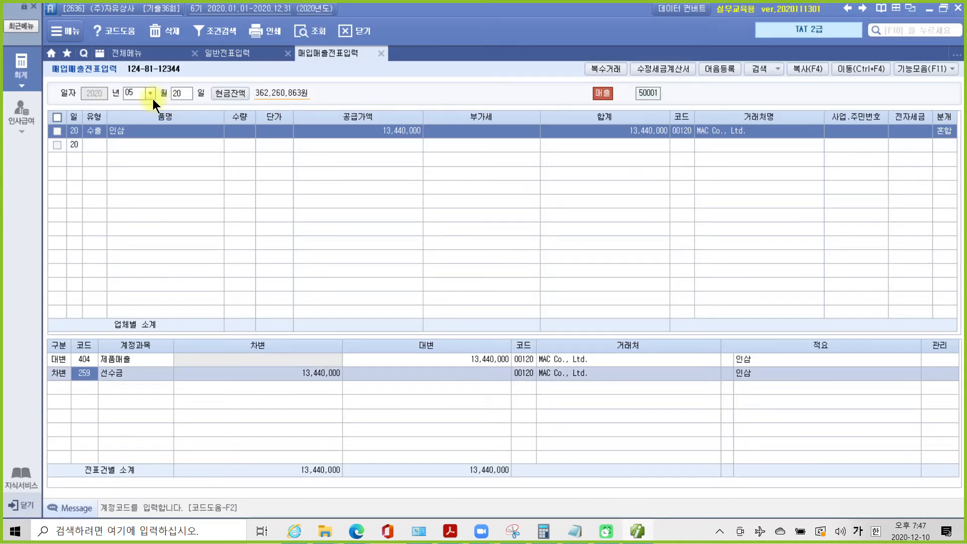
scroll(143, 95, "down", 1)
key("Return")
type("30")
key("Return")
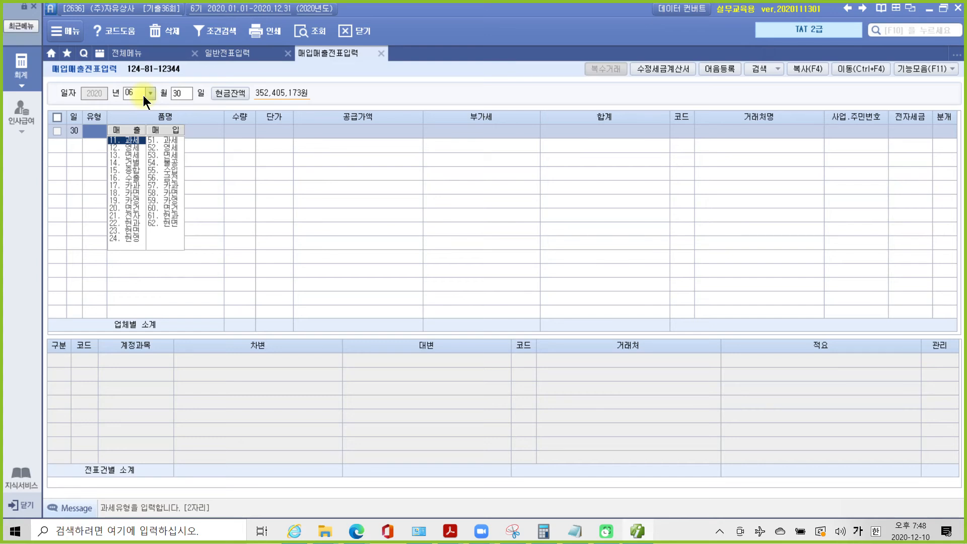
- Enter a 과세 sale of 6월 임대료 with supply 2,500,000 and VAT 250,000
key("Return")
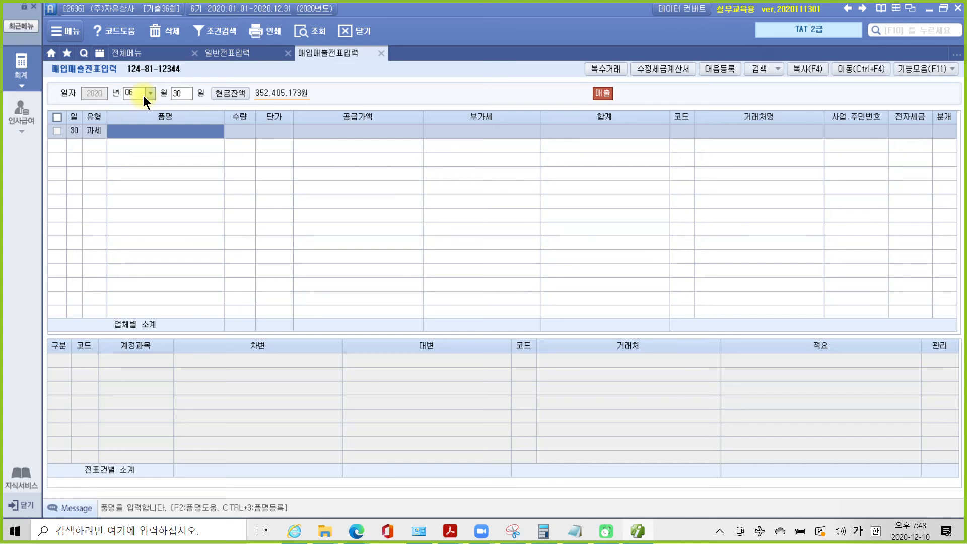
type("6월 임ㄷ")
type("ㅐㄷ")
type("ㅛ")
key("Return")
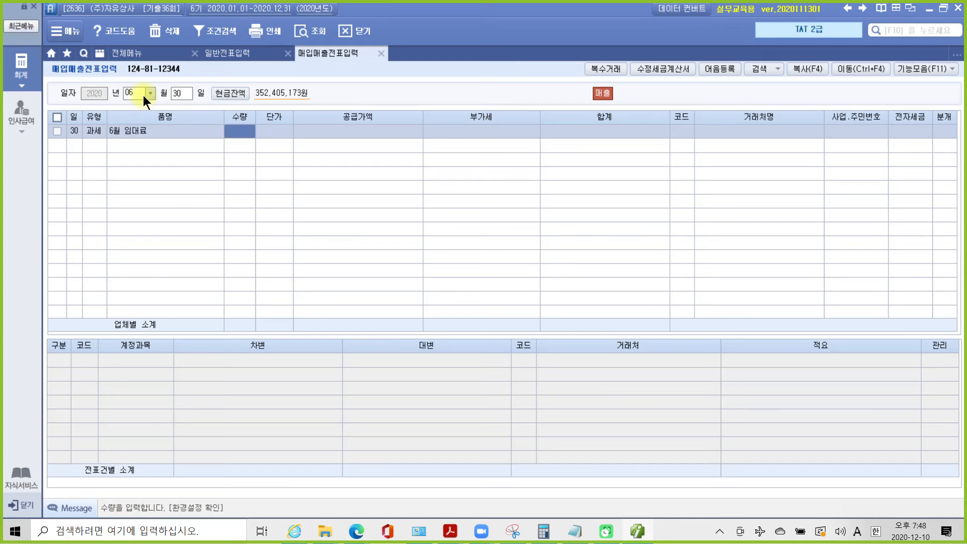
key("Return")
key("Return")
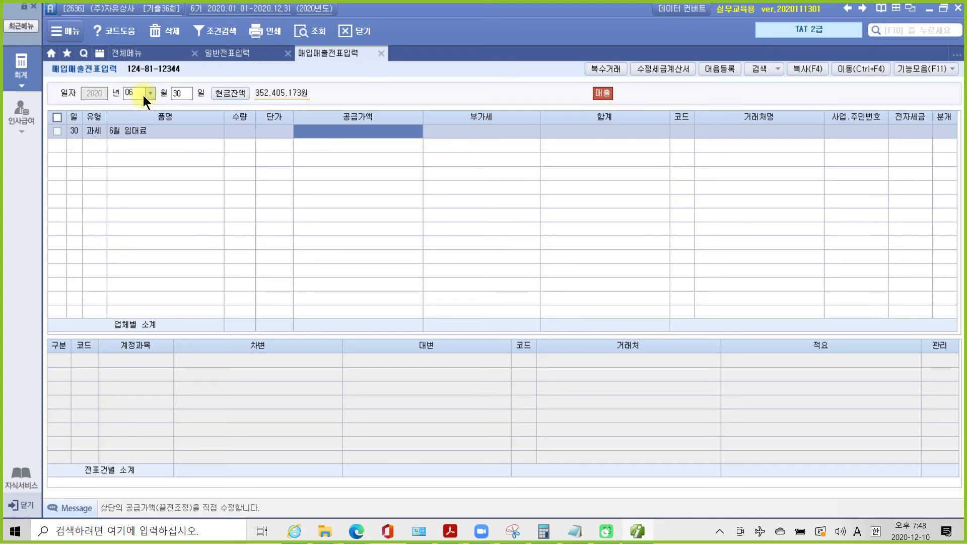
type("250")
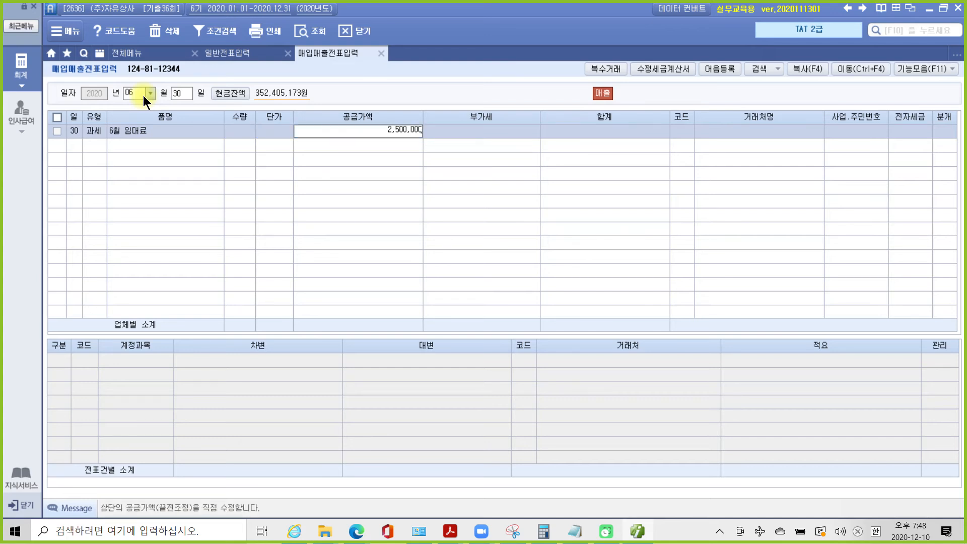
key("Return")
key("Return")
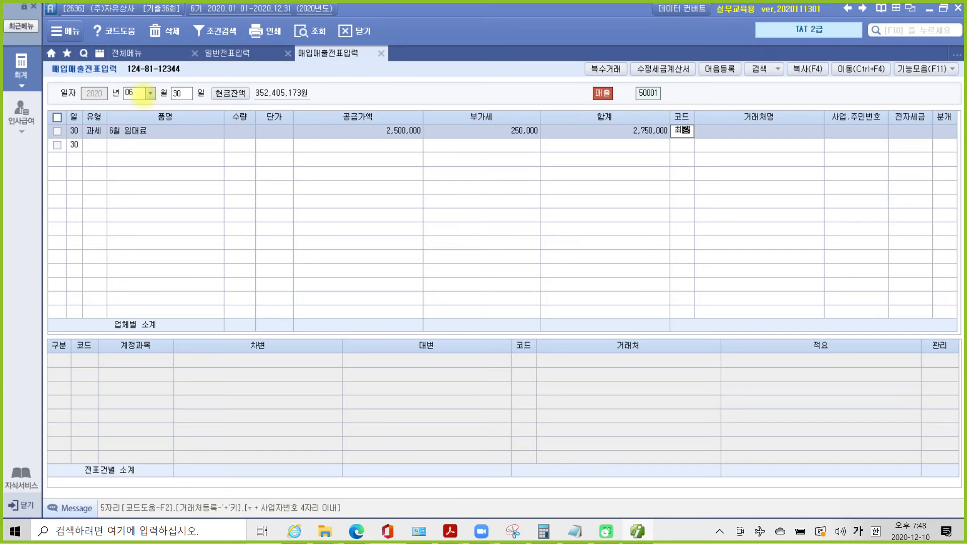
- Assign customer (주)최강벤쳐, mark the invoice electronic, and choose a 혼합 journal
key("Return")
key("Return")
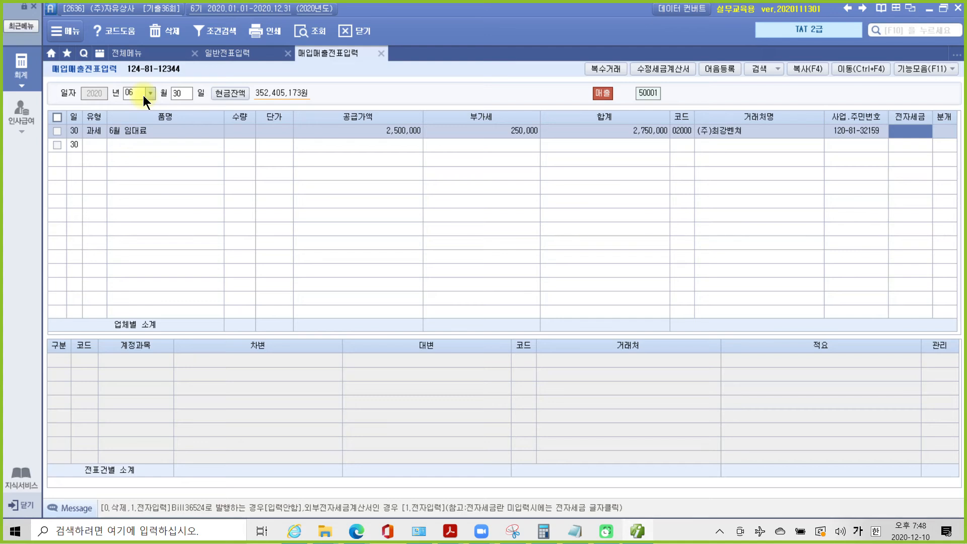
type("1")
key("Return")
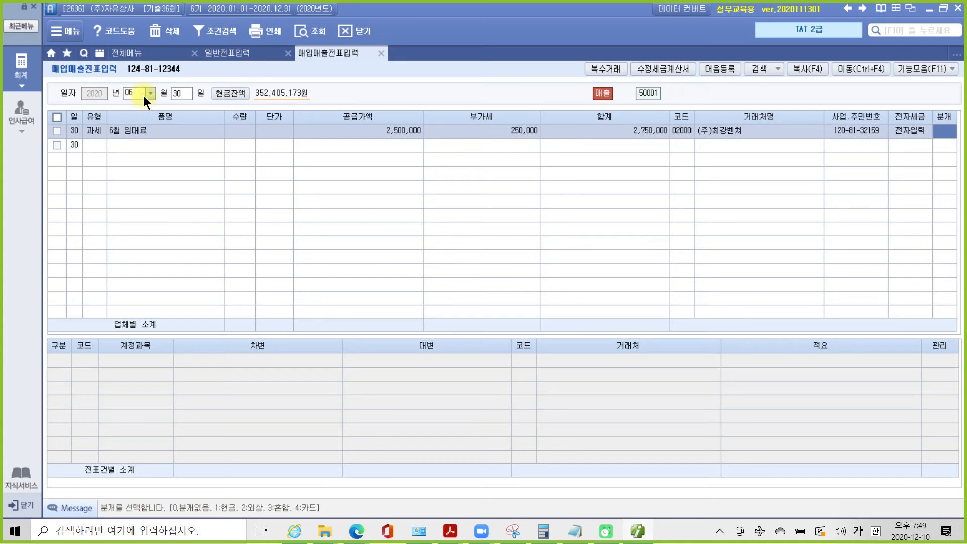
type("3")
key("Return")
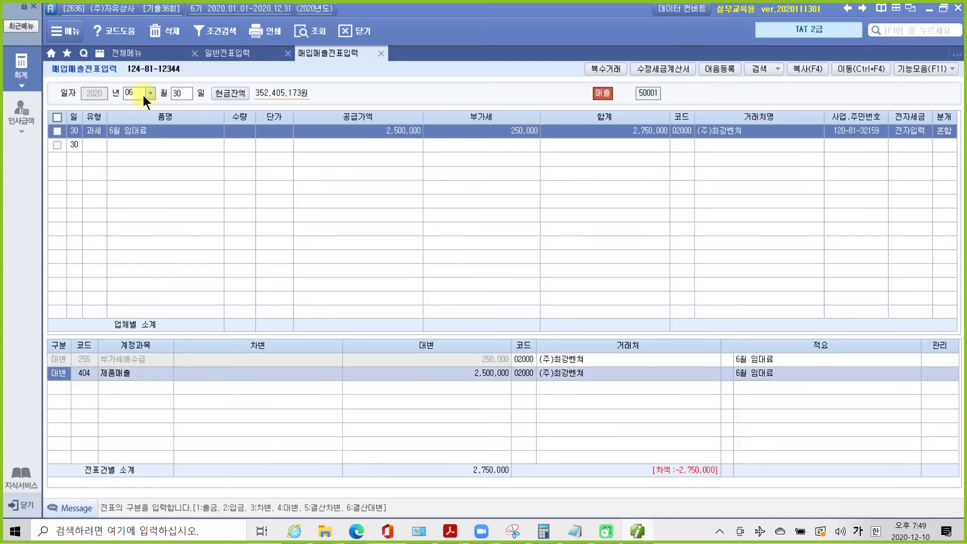
key("Return")
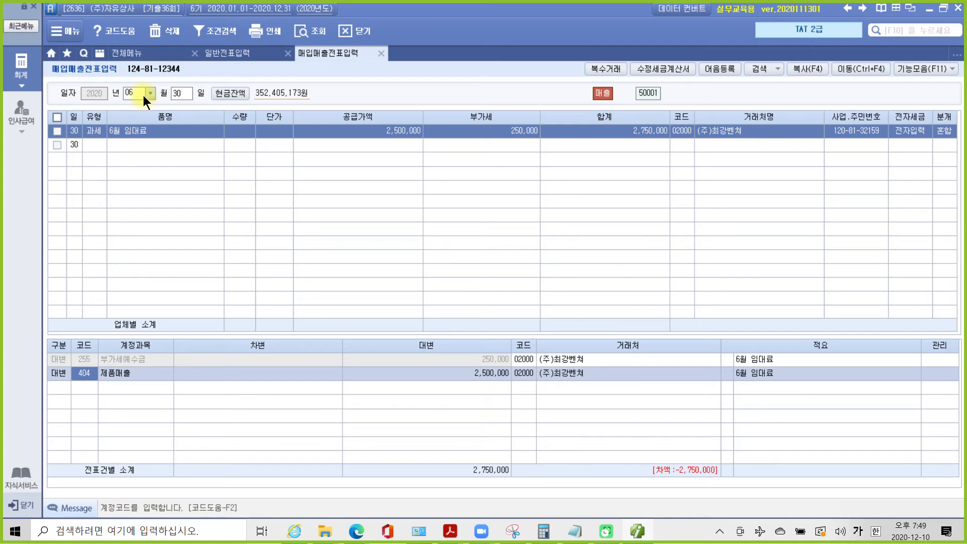
- Search accounts for 임대 and set the credit line to 411 임대료수입
type("임대")
key("Return")
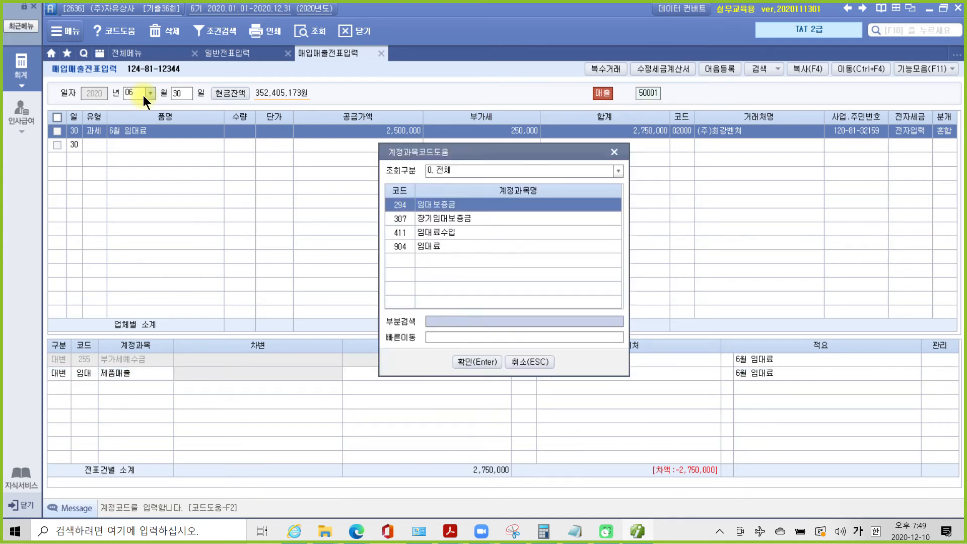
key("Down")
key("Down")
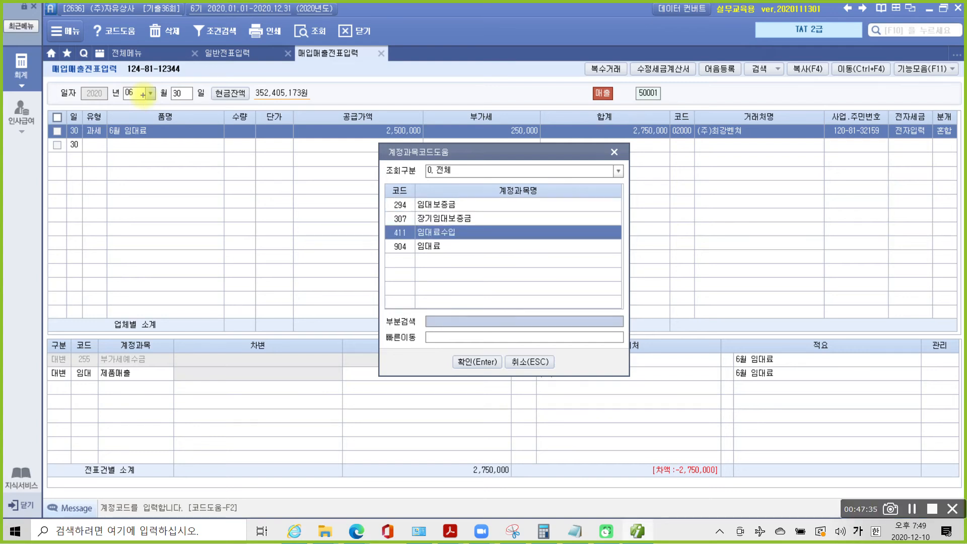
mouse_move(424, 266)
left_mouse_down()
mouse_move(439, 247)
mouse_move(445, 263)
left_mouse_up()
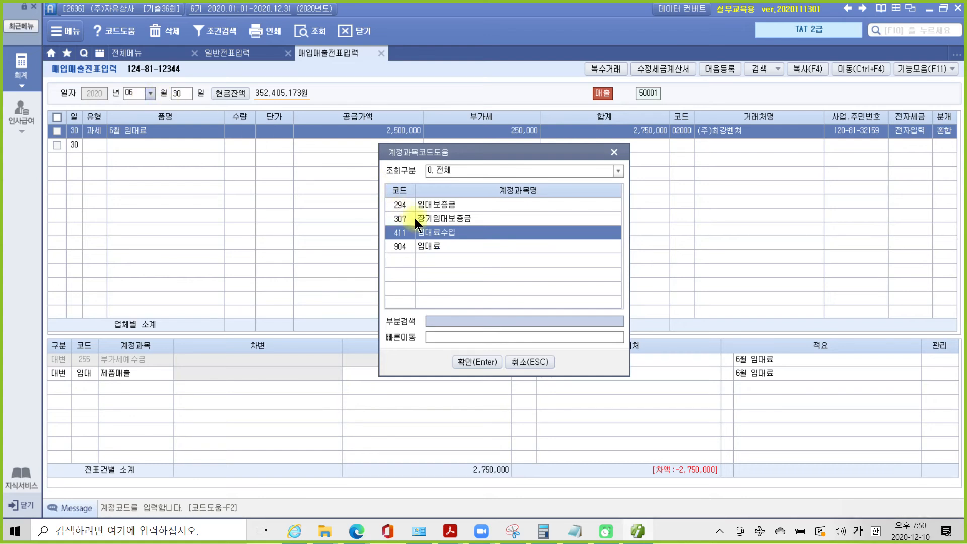
left_click(469, 362)
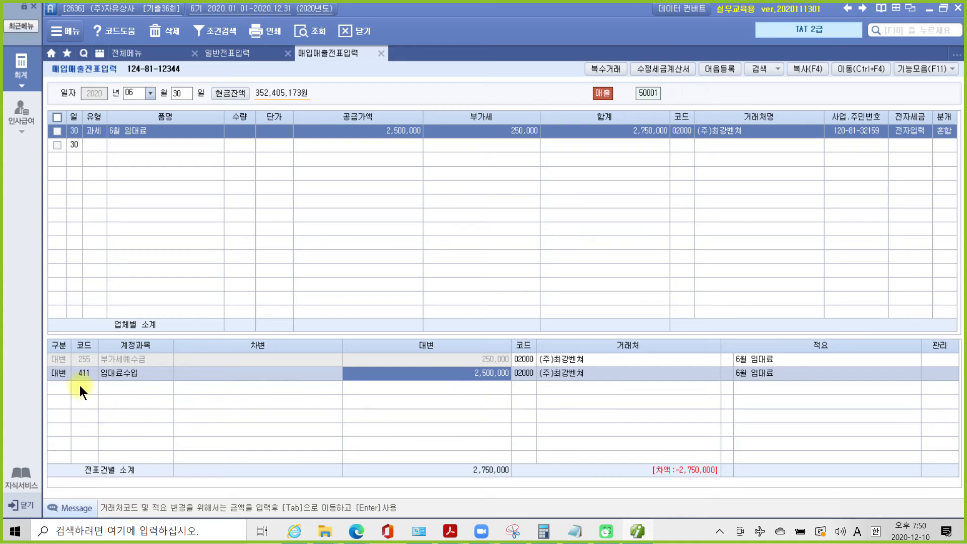
- Add a debit line to 294 임대보증금 for 2,750,000
key("Return")
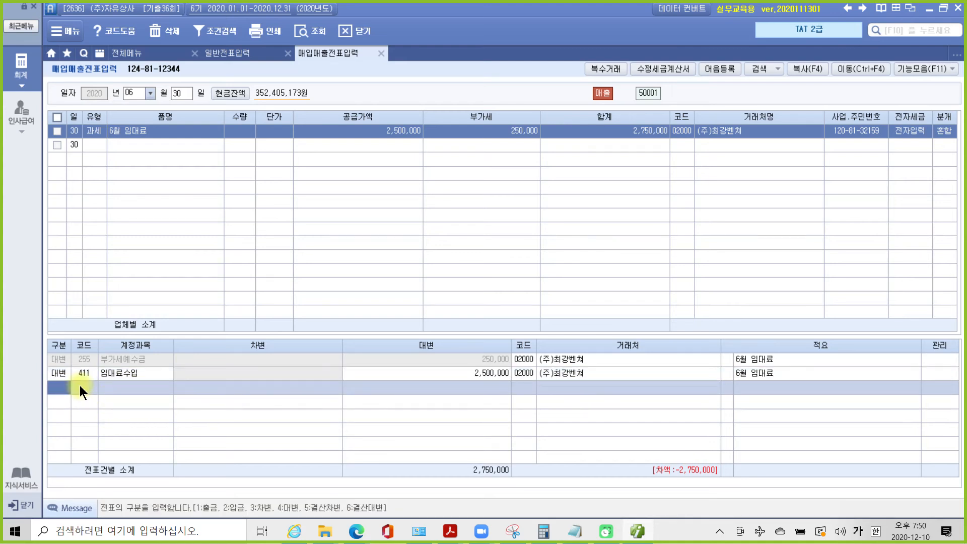
type("3")
key("Return")
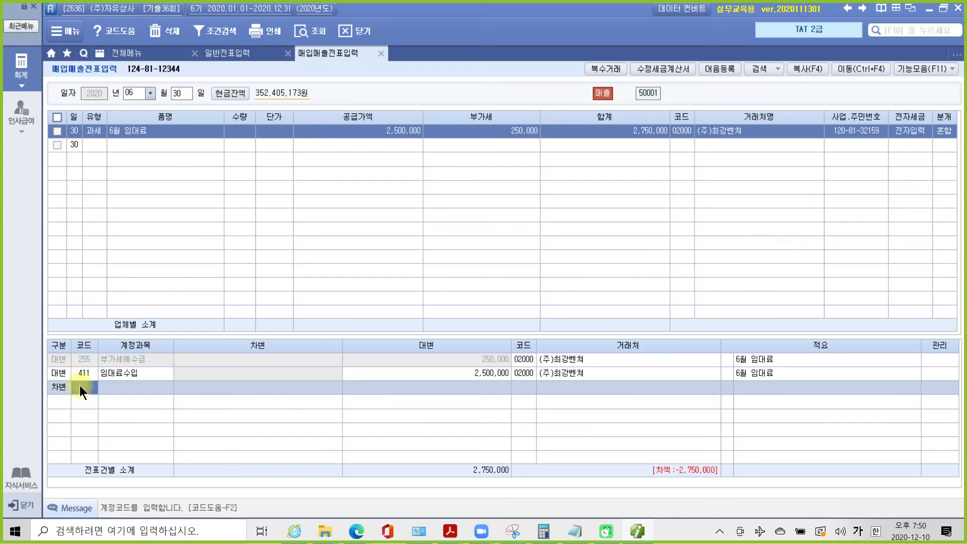
type("임대")
key("Return")
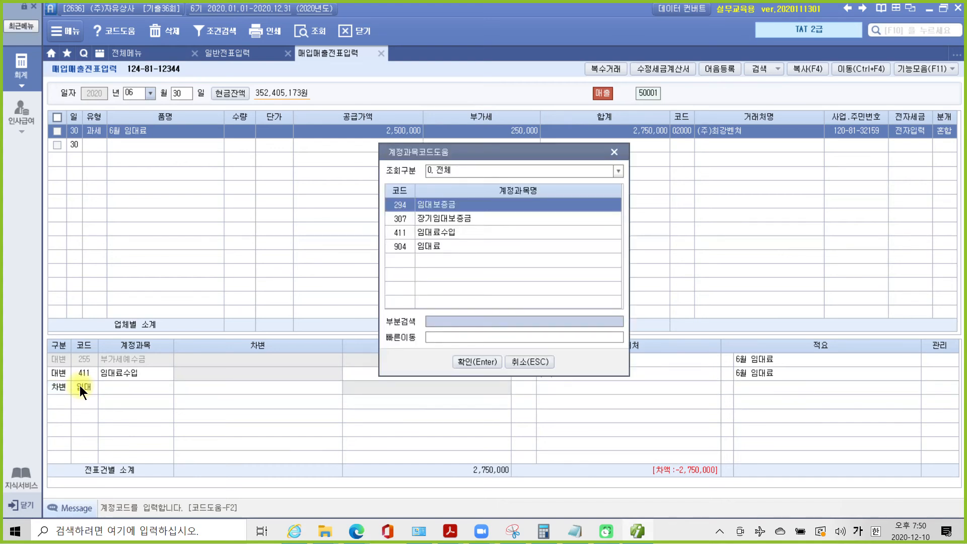
key("Return")
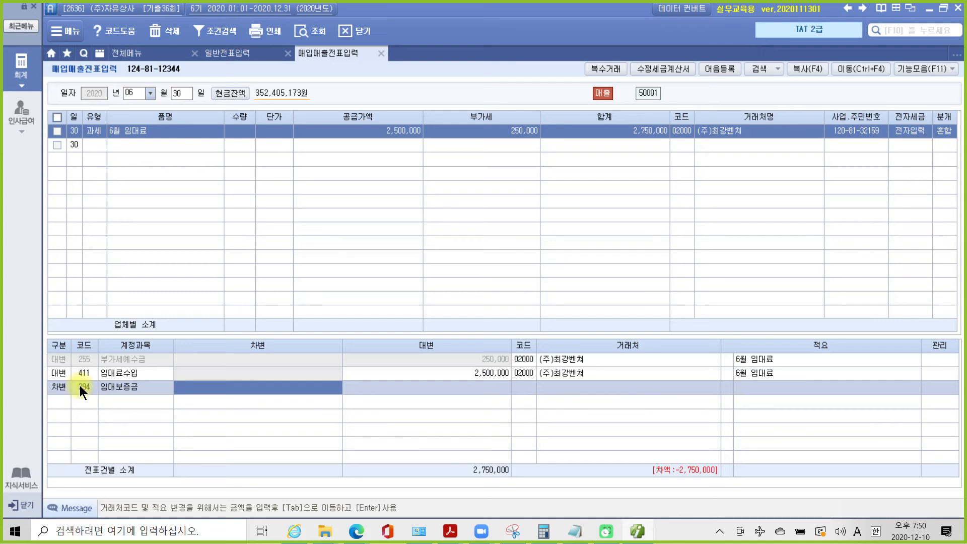
type("2750000")
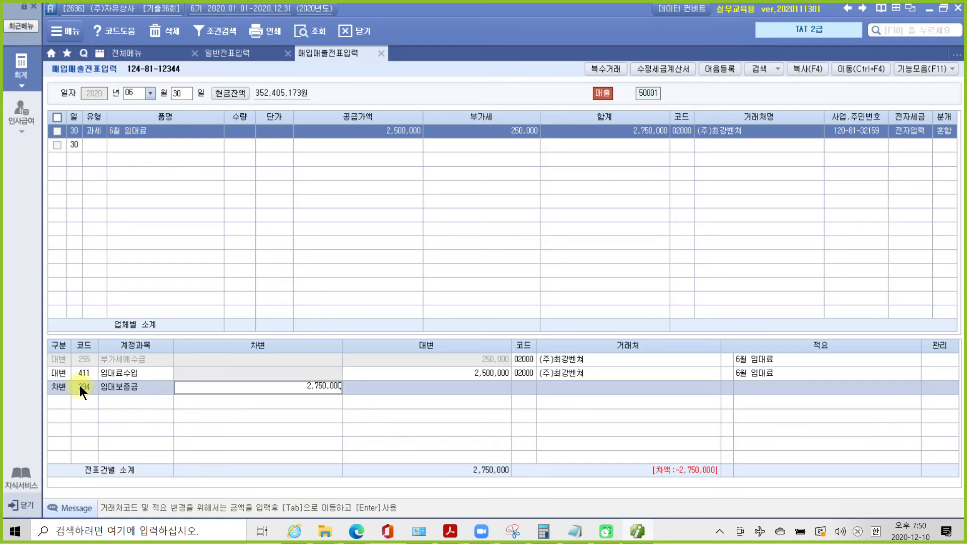
key("Return")
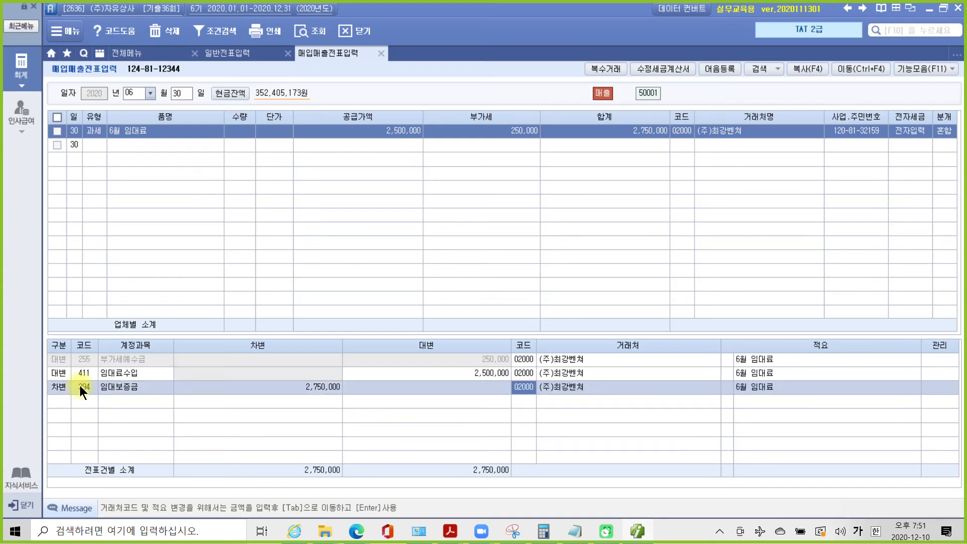
- Check that the voucher's debit and credit totals now balance
mouse_move(537, 407)
left_mouse_down()
mouse_move(515, 350)
mouse_move(577, 402)
left_mouse_up()
mouse_move(288, 461)
left_mouse_down()
mouse_move(357, 458)
mouse_move(287, 471)
left_mouse_up()
mouse_move(477, 436)
left_mouse_down()
mouse_move(529, 453)
mouse_move(485, 429)
left_mouse_up()
mouse_move(391, 455)
left_mouse_down()
mouse_move(432, 459)
mouse_move(436, 473)
left_mouse_up()
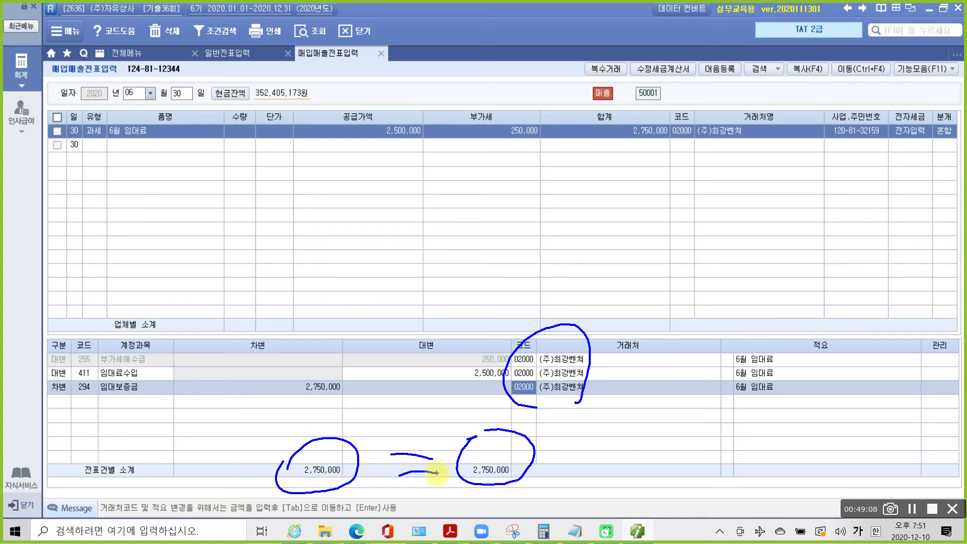
key("Escape")
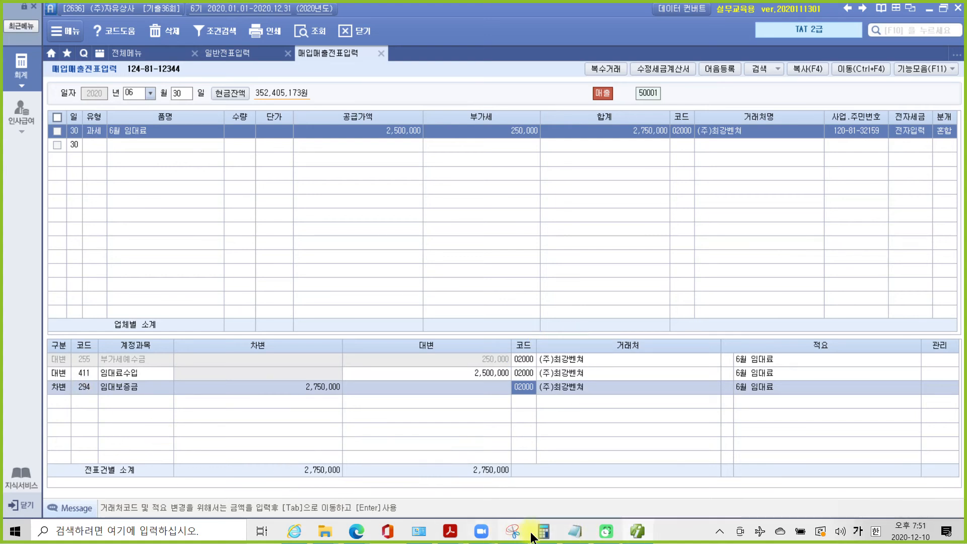
- In the 4부 기출문제 PDF, highlight 부동산임대공급가액명세서 in question 2
mouse_move(454, 534)
left_click(541, 474)
scroll(527, 453, "down", 2)
scroll(527, 452, "down", 1)
scroll(445, 434, "down", 1)
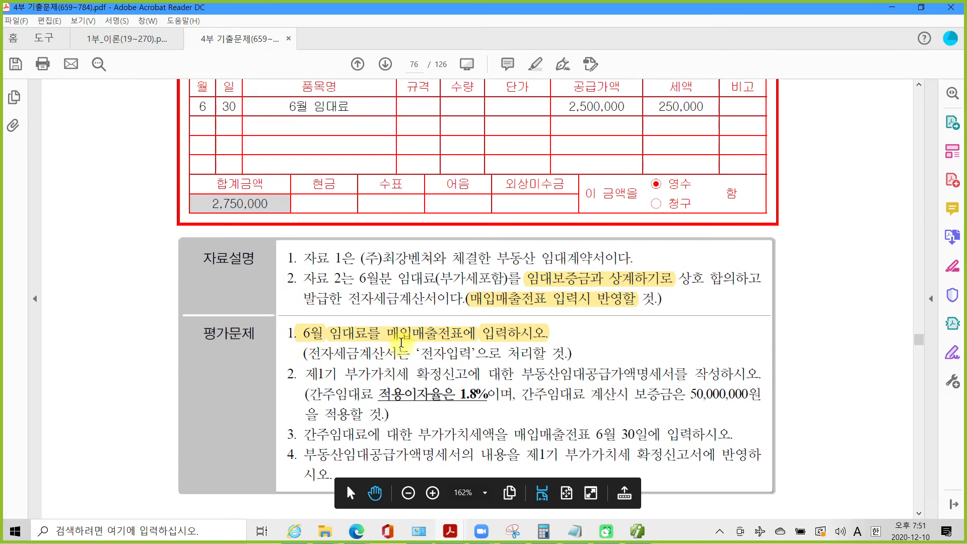
scroll(408, 383, "down", 1)
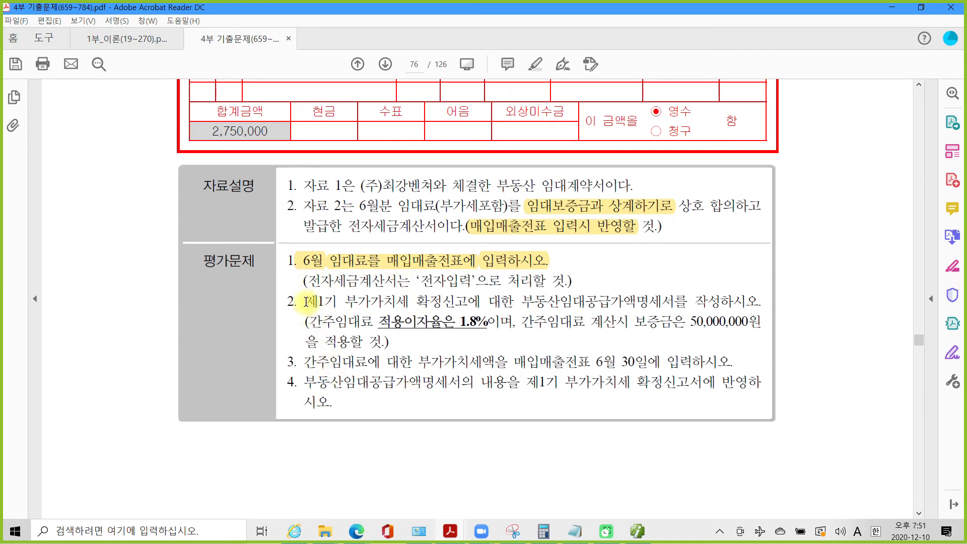
left_click_drag(307, 301, 675, 303)
left_click(523, 303)
right_click(664, 304)
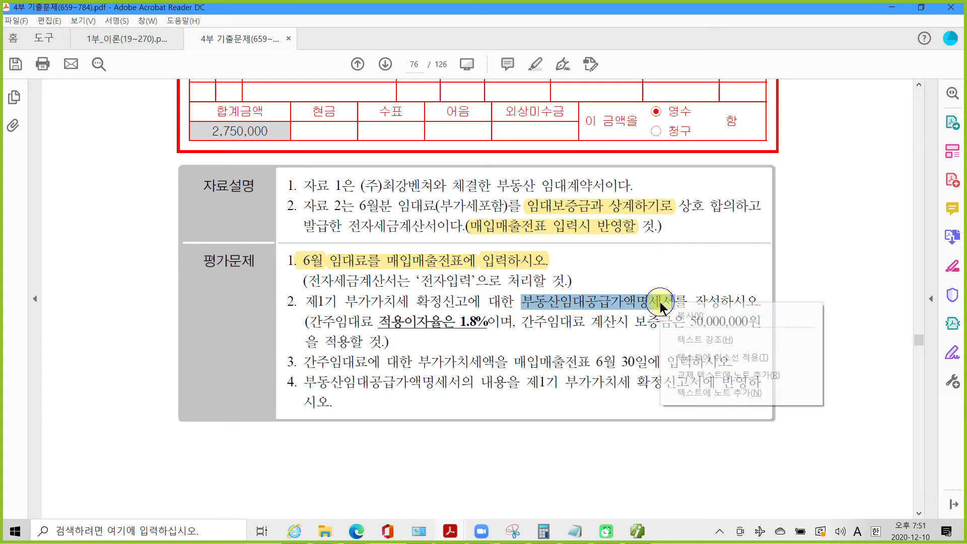
left_click(690, 341)
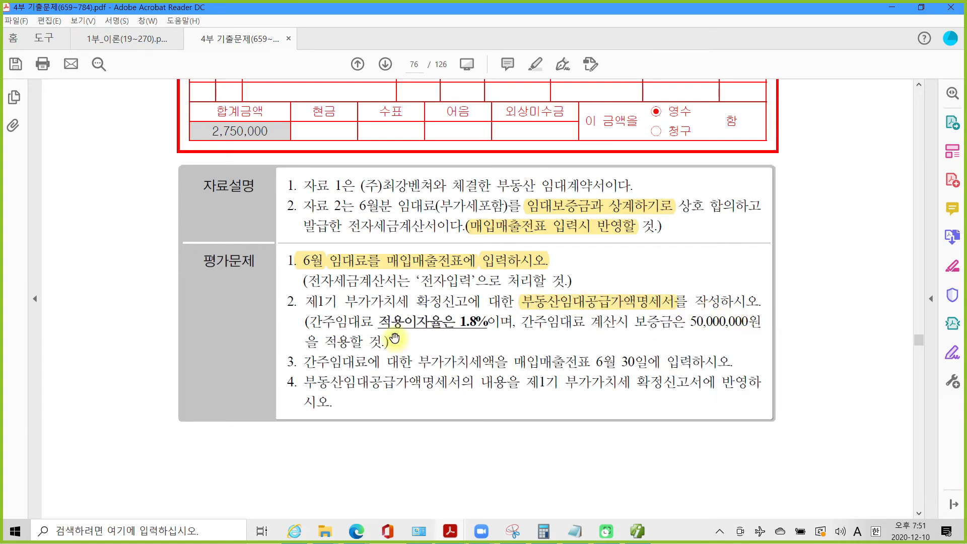
- Highlight the 1.8% rate and the 50,000,000 deposit, then return to Smart A
left_click_drag(459, 321, 484, 321)
right_click(482, 322)
left_click(509, 361)
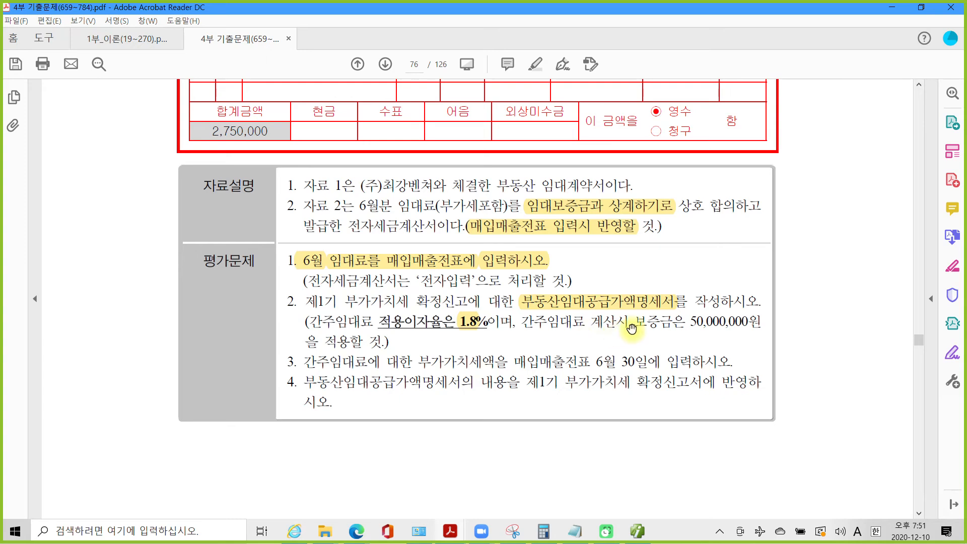
left_click_drag(690, 321, 748, 320)
right_click(749, 321)
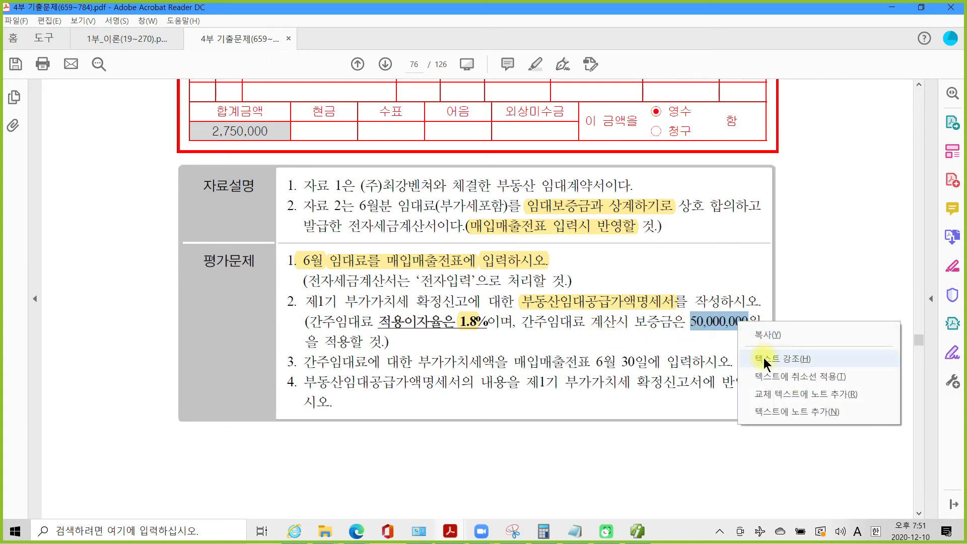
left_click(806, 358)
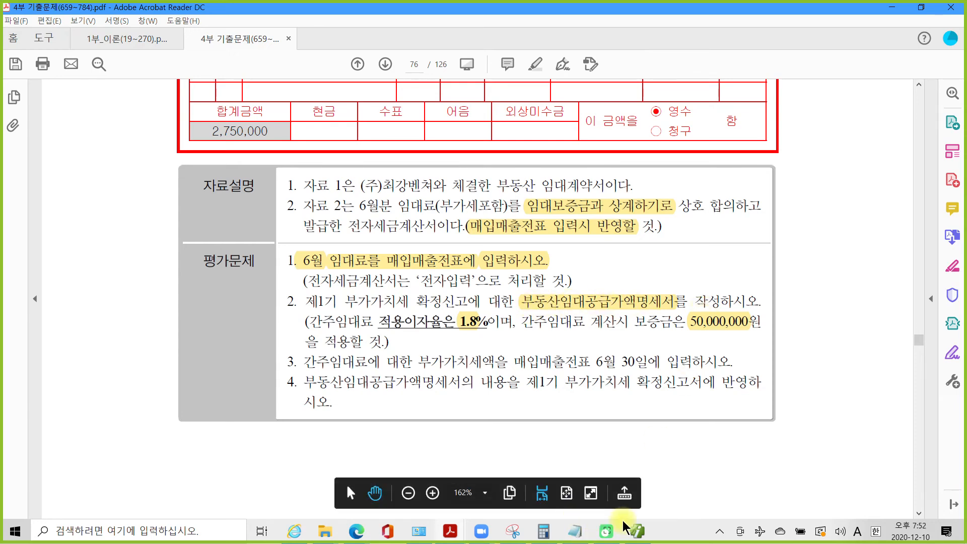
left_click(637, 535)
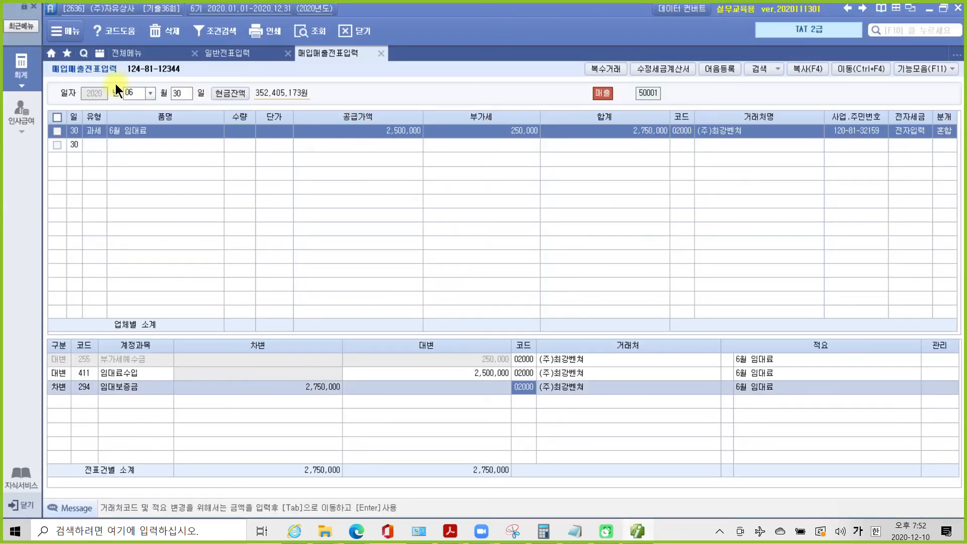
- Open 부동산임대공급가액명세서 for periods 04–06 and enter tenant (주)최강벤처 in row 1
left_click(30, 76)
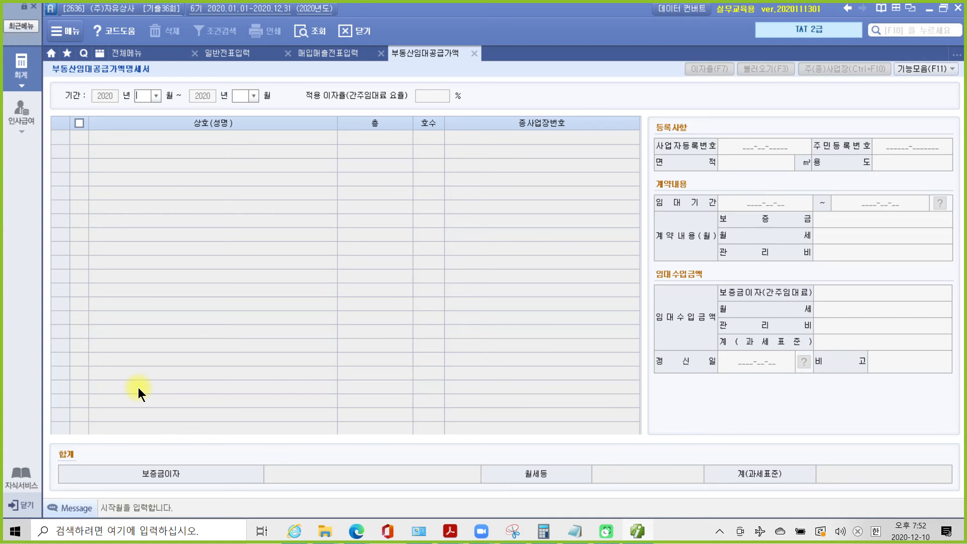
type("04")
key("Return")
type("6")
key("Return")
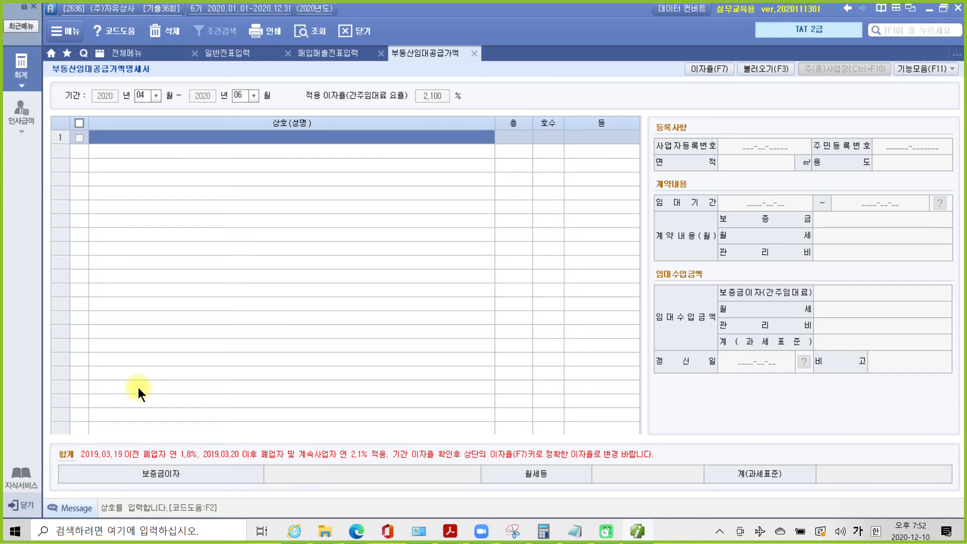
type("(")
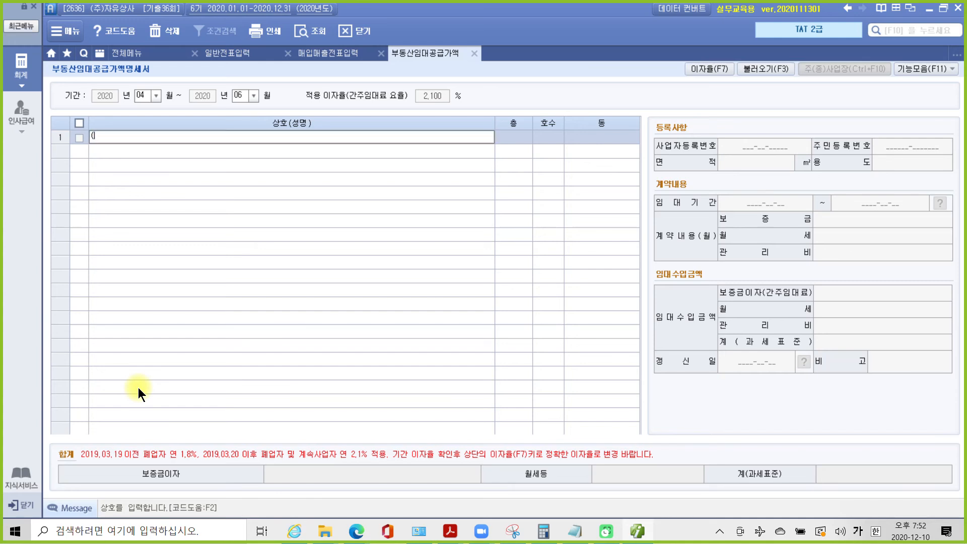
type("주)ㅊ최강비")
type("처")
key("Return")
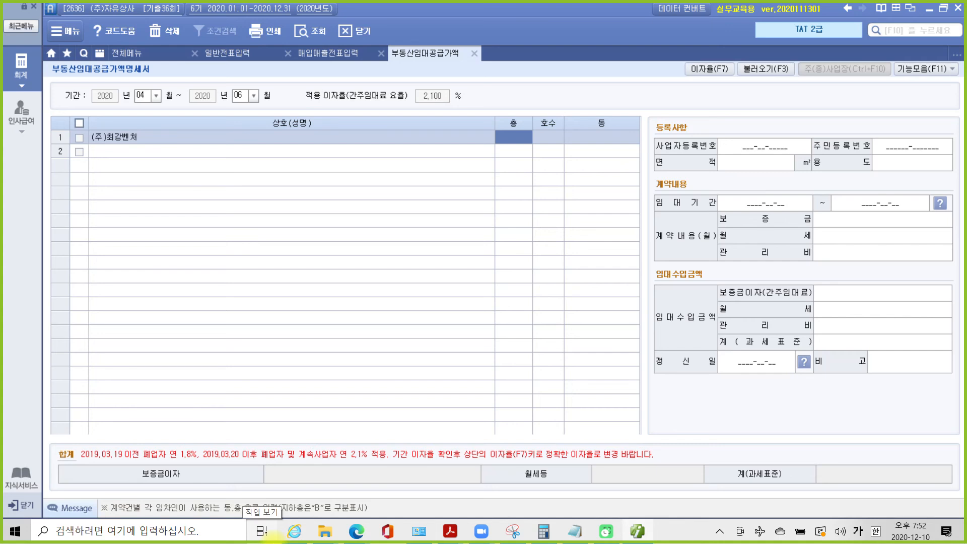
type("2")
key("Return")
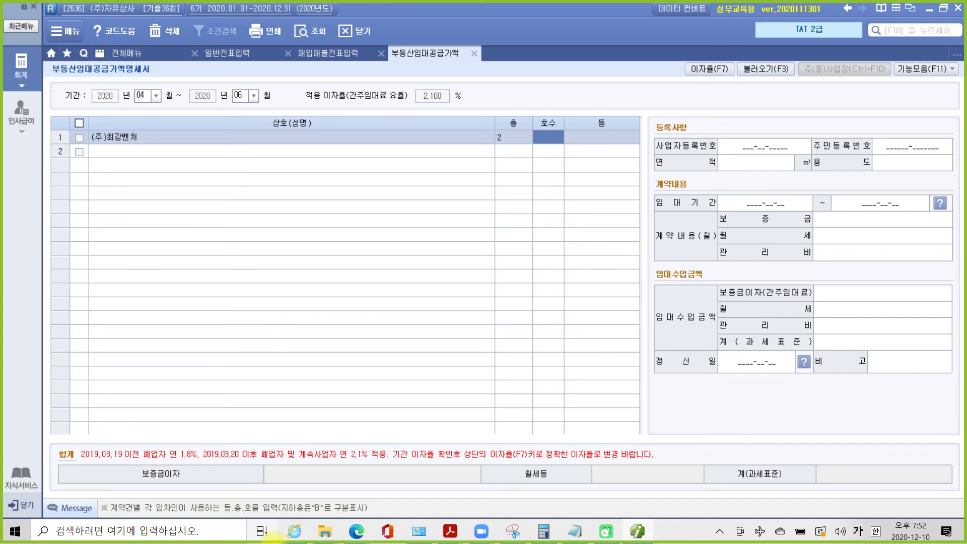
type("201")
key("Return")
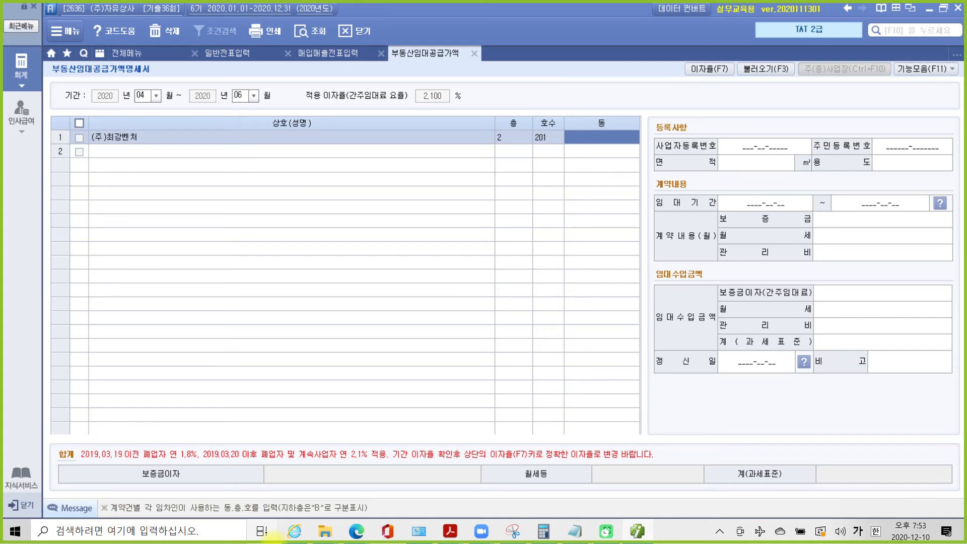
type("매산로1가")
key("Return")
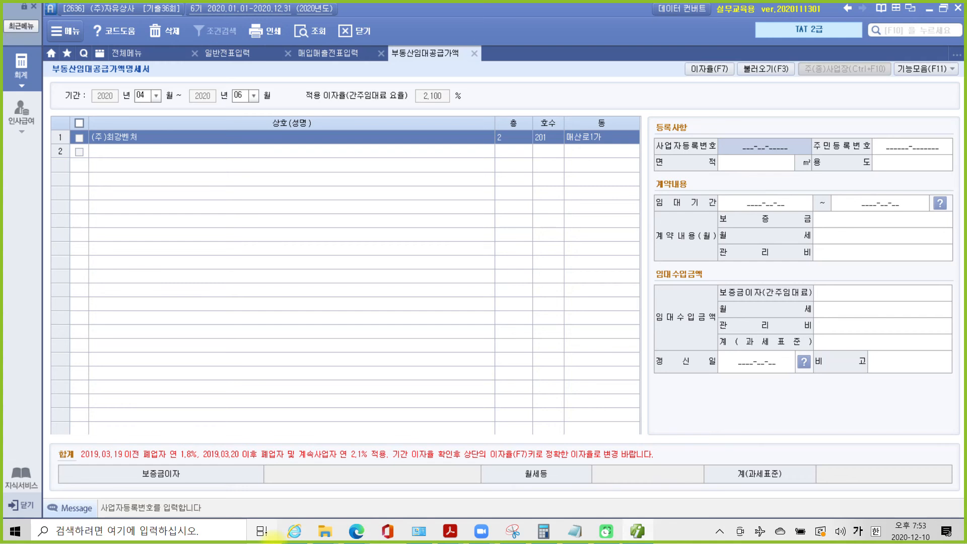
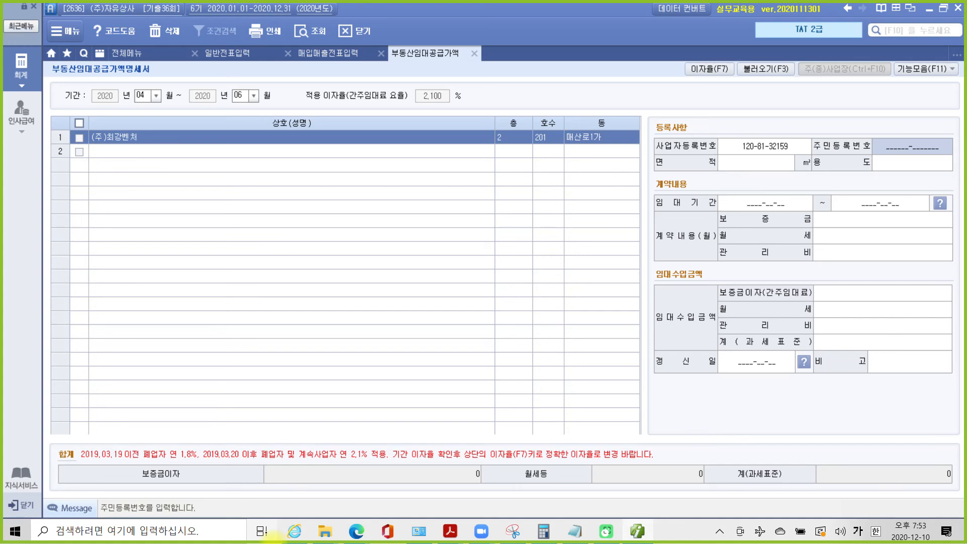
key("Return")
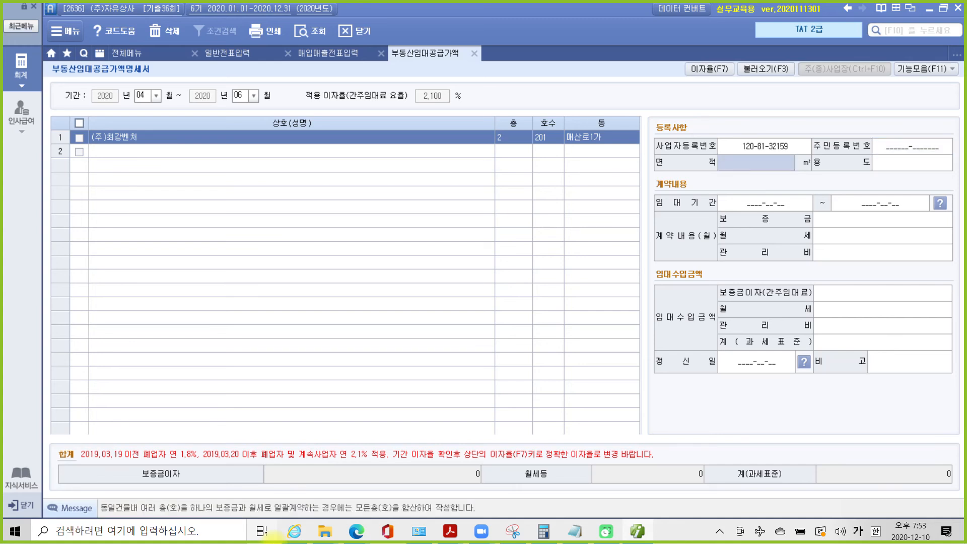
- Enter area 83, use 사무실, and lease period 2020-02-01 to 2021-01-31
type("83")
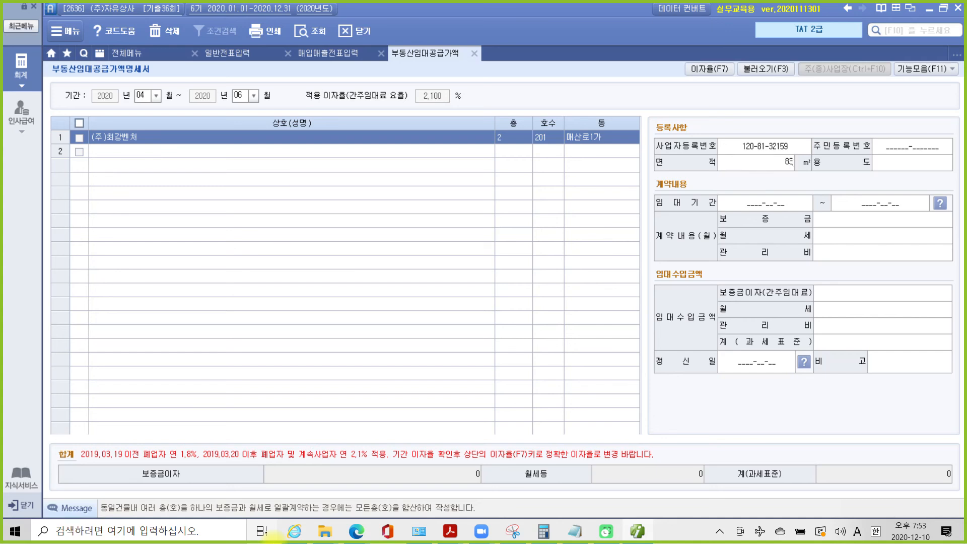
key("Return")
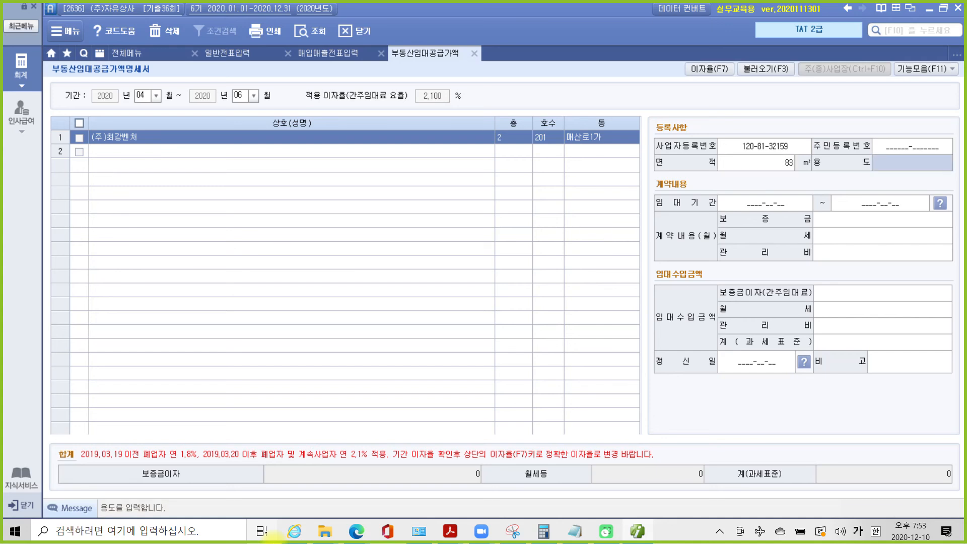
type("사무실")
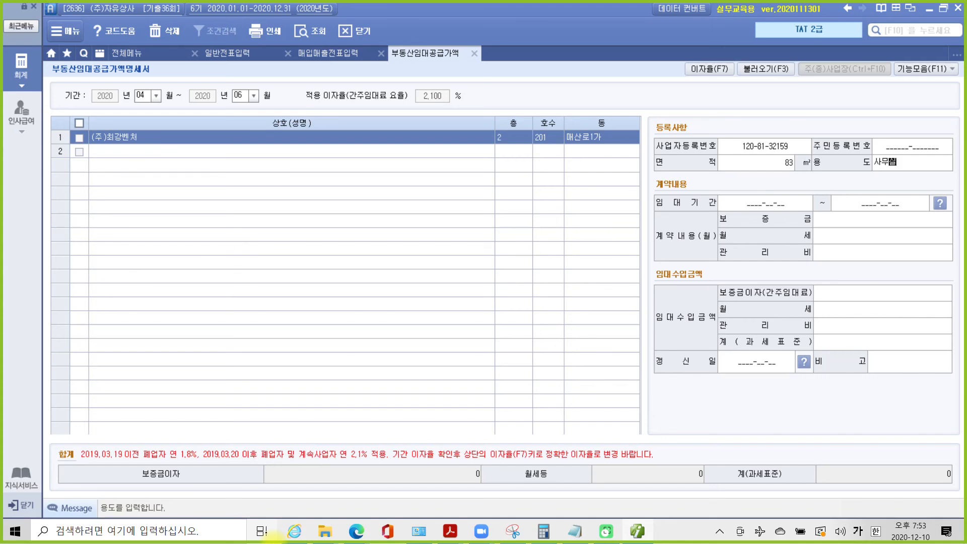
key("Return")
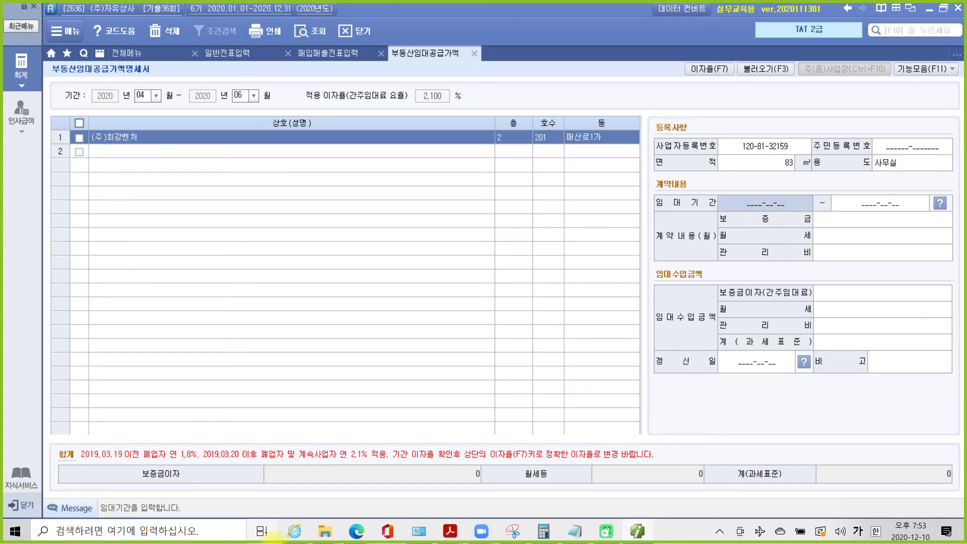
type("2020-")
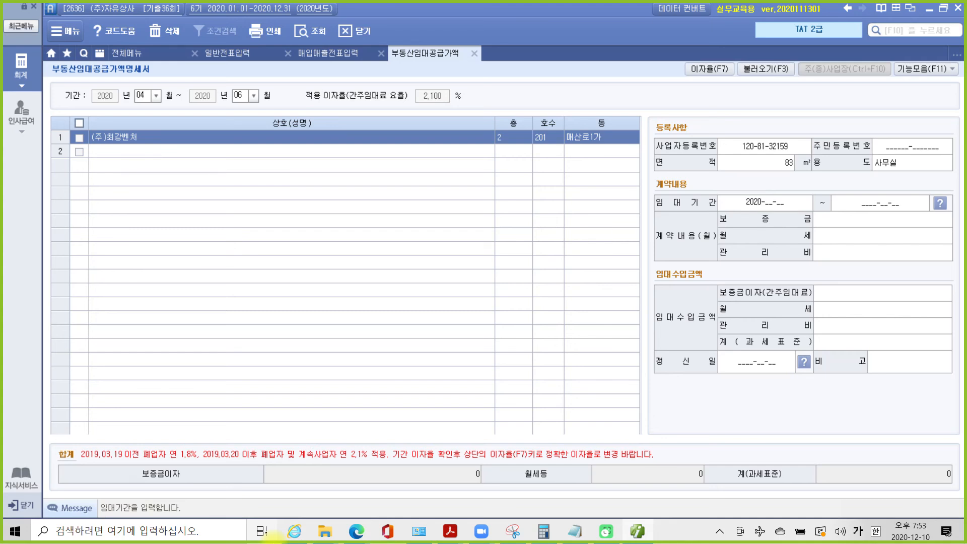
type("02-01")
key("Return")
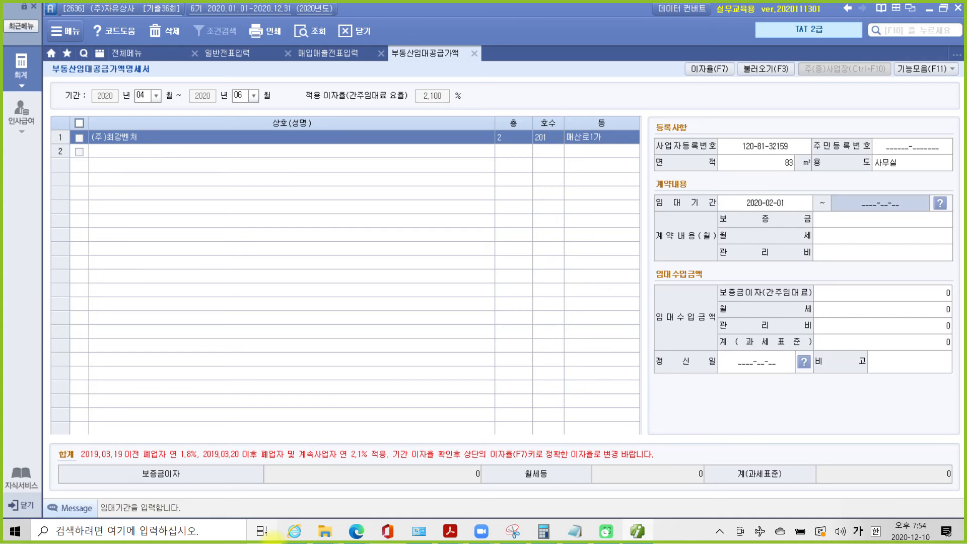
type("2021-")
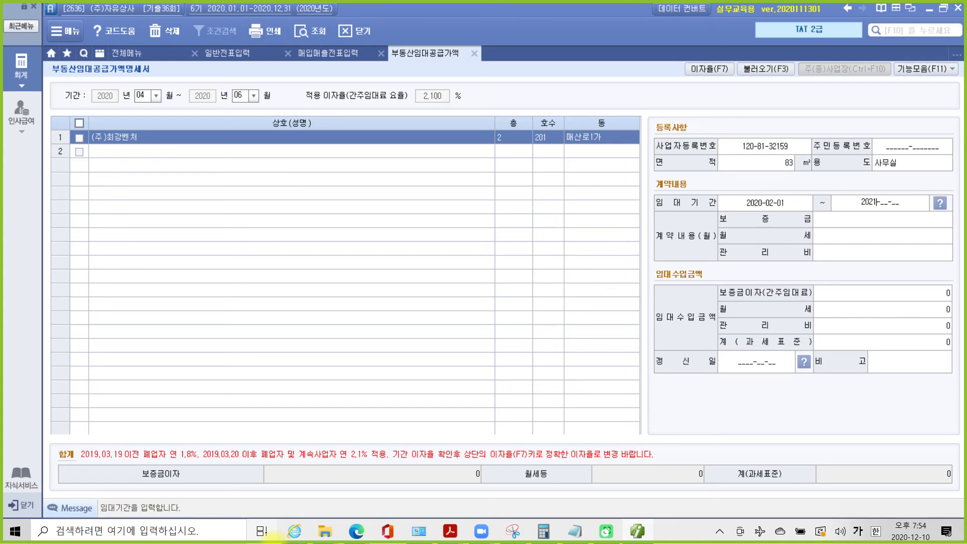
type("01-31")
key("Return")
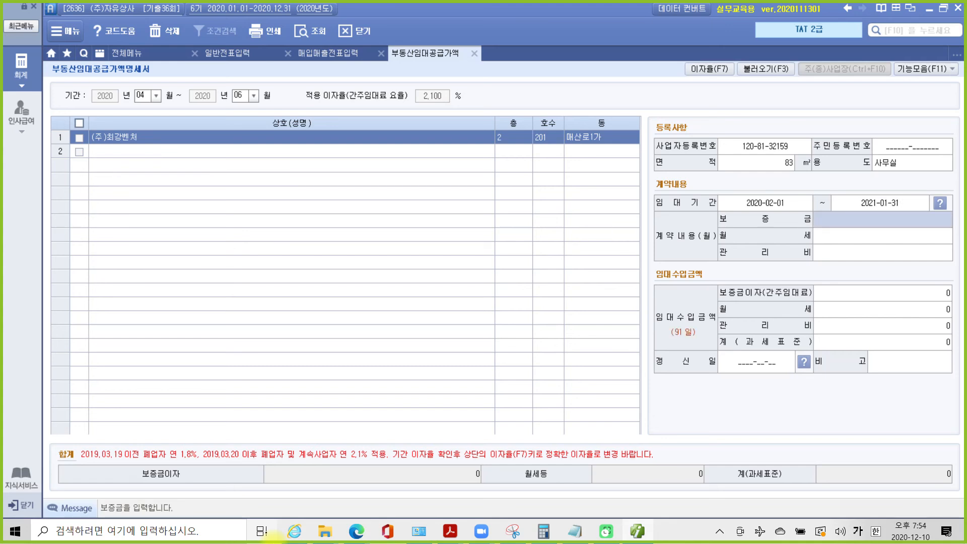
type("50000000")
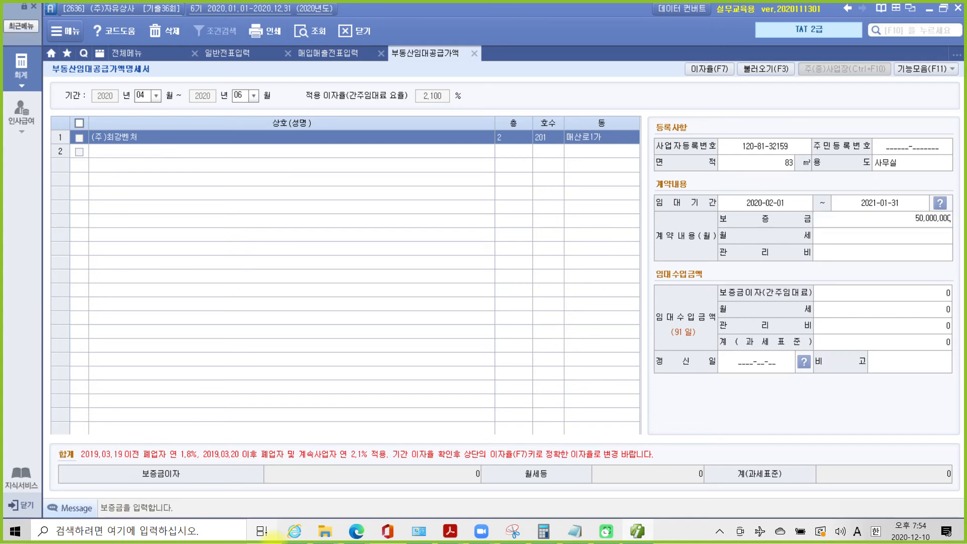
key("Return")
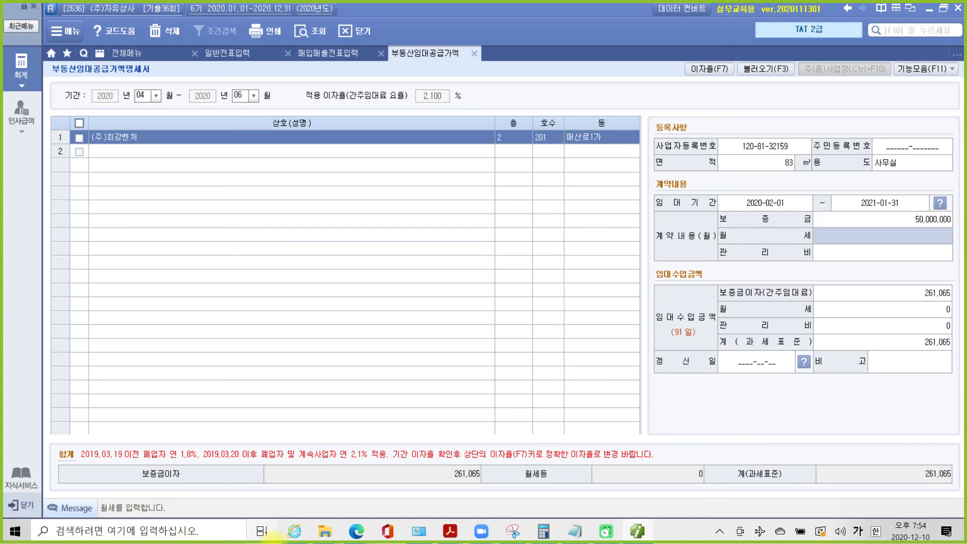
type("2500000")
key("Return")
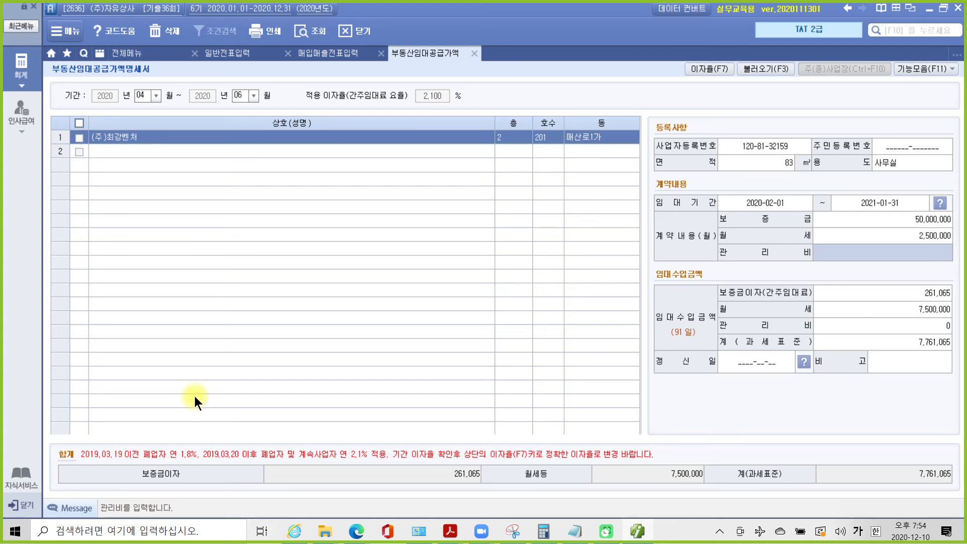
left_click_drag(385, 87, 457, 109)
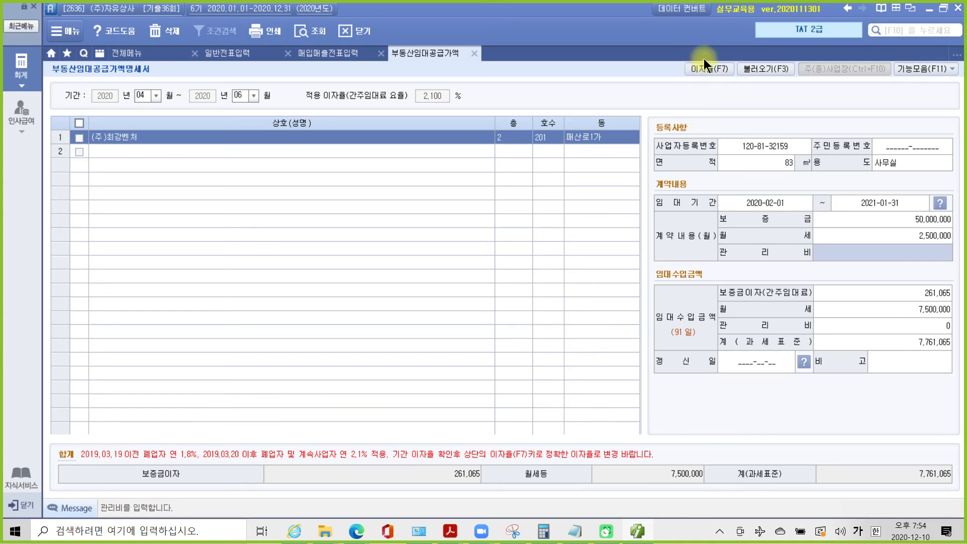
left_click_drag(673, 52, 732, 98)
left_click_drag(674, 131, 699, 82)
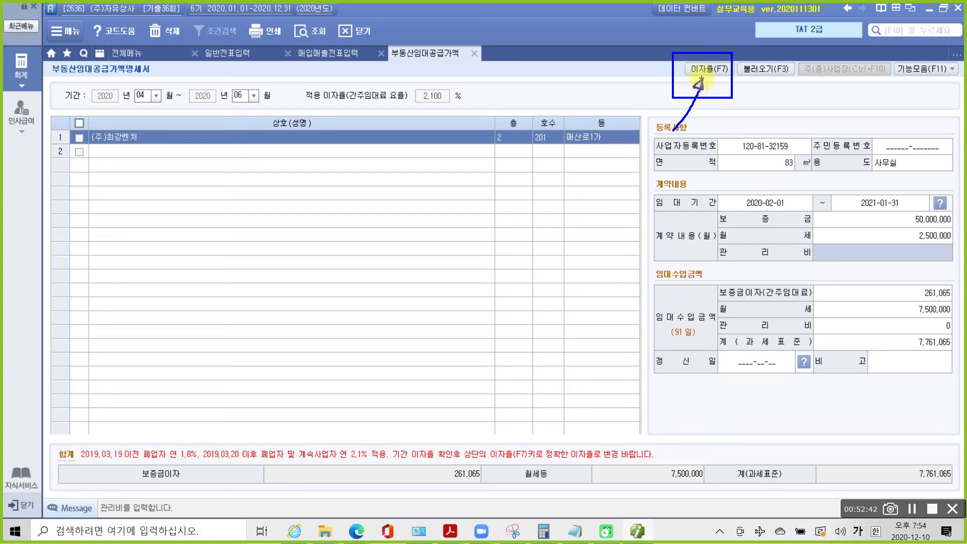
- Apply a 1.8% deemed-rent rate, yielding 223,770 interest and a 7,723,770 tax base
left_click(705, 69)
type("1.8")
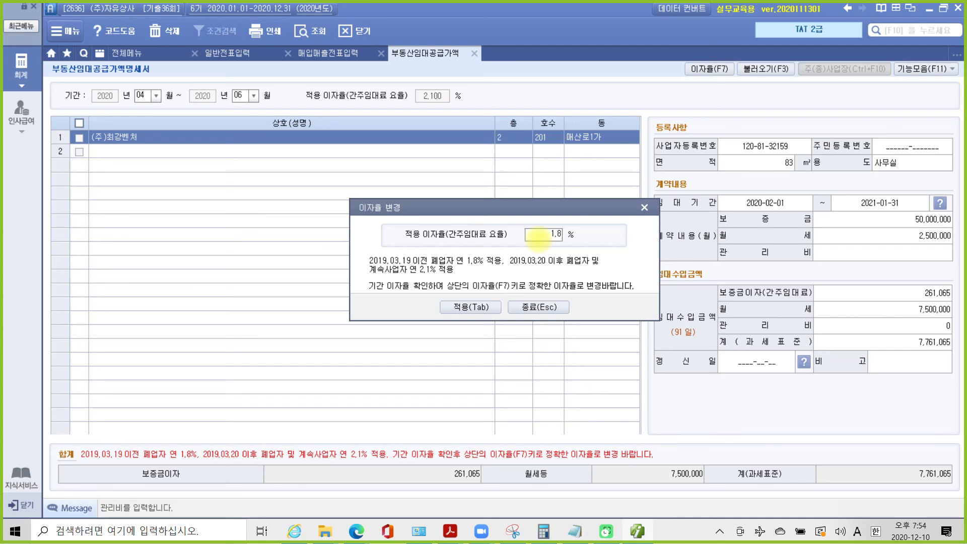
left_click(475, 308)
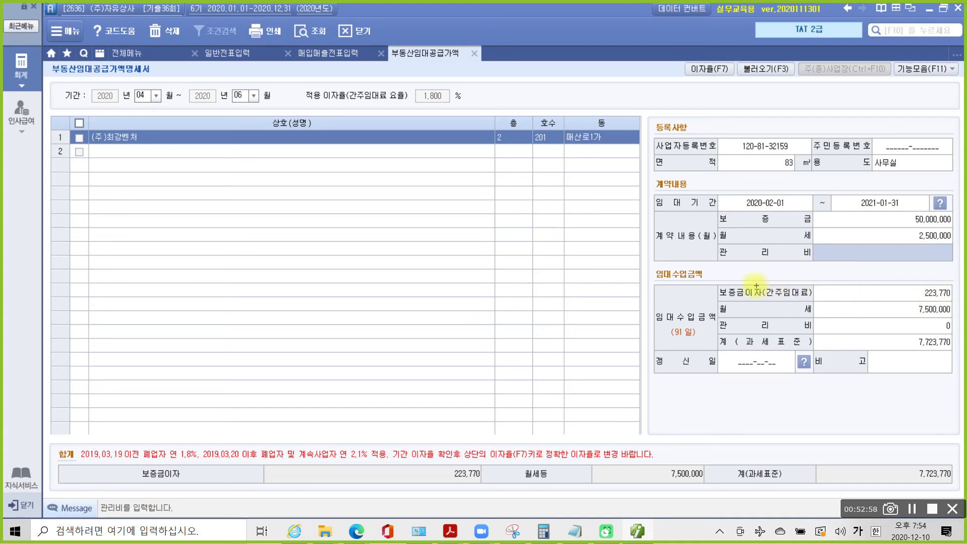
left_click_drag(712, 280, 956, 305)
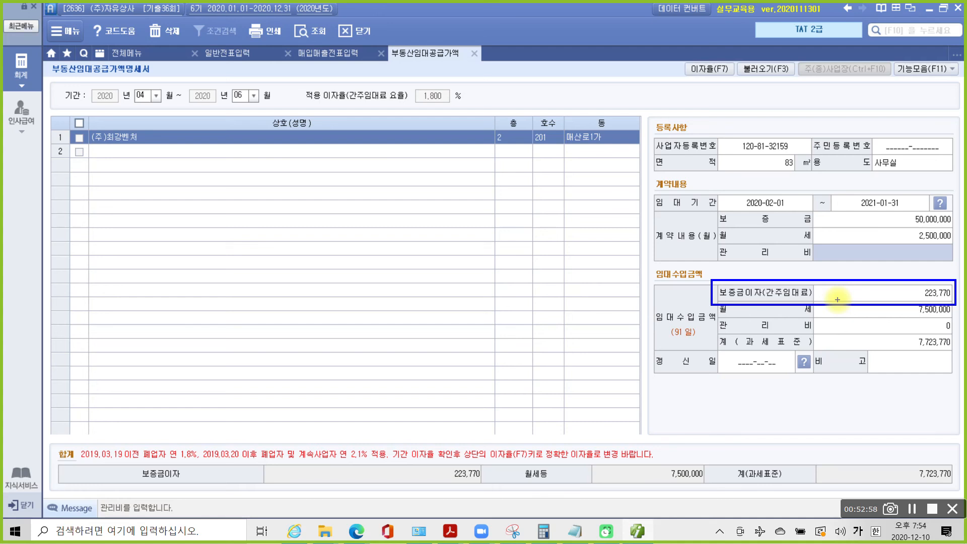
mouse_move(133, 64)
left_mouse_down()
mouse_move(272, 112)
mouse_move(119, 90)
left_mouse_up()
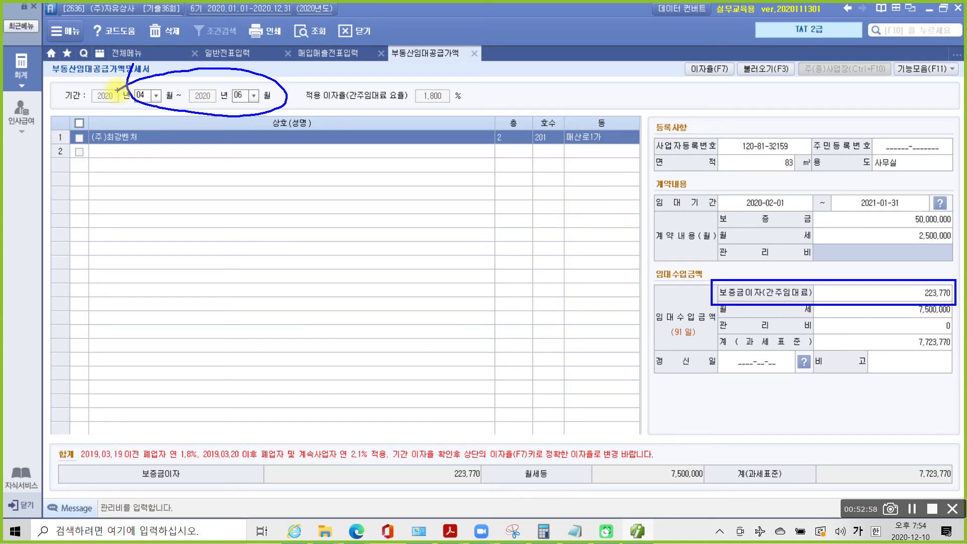
mouse_move(954, 306)
left_mouse_down()
mouse_move(935, 277)
mouse_move(950, 341)
left_mouse_up()
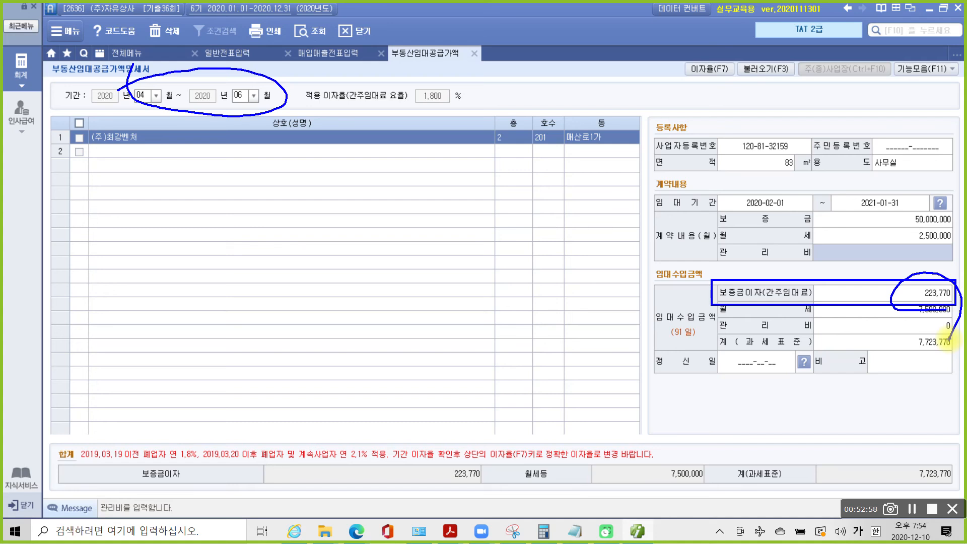
key("Escape")
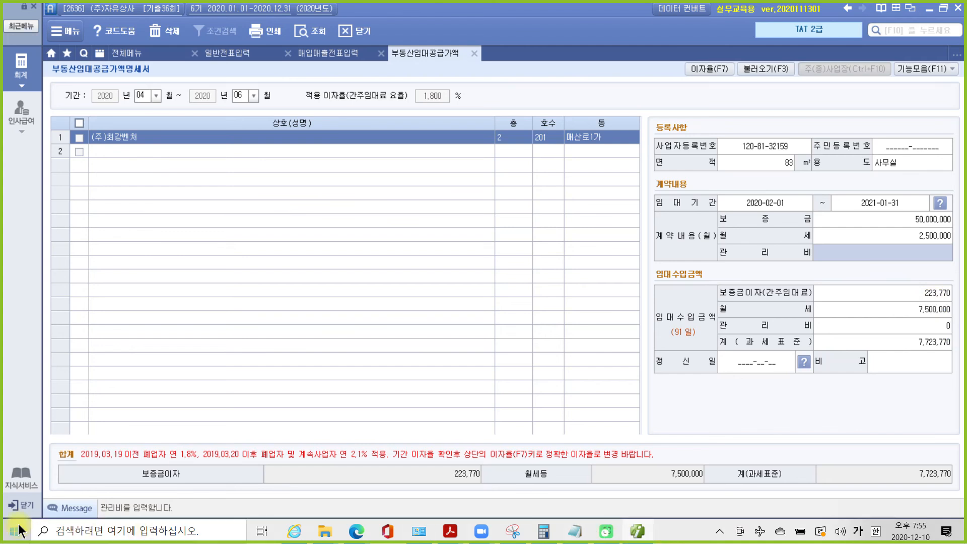
left_click(13, 531)
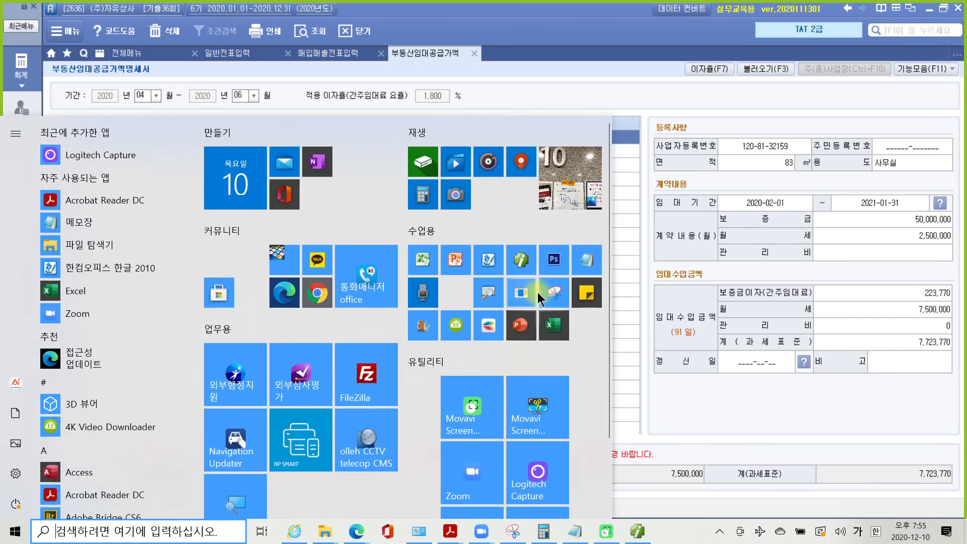
left_click(542, 532)
type("223,77")
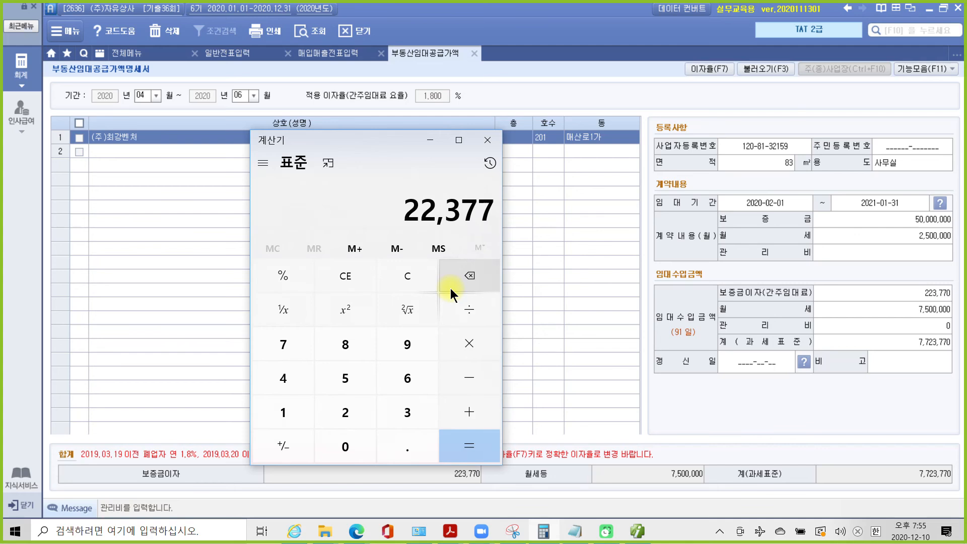
type("0")
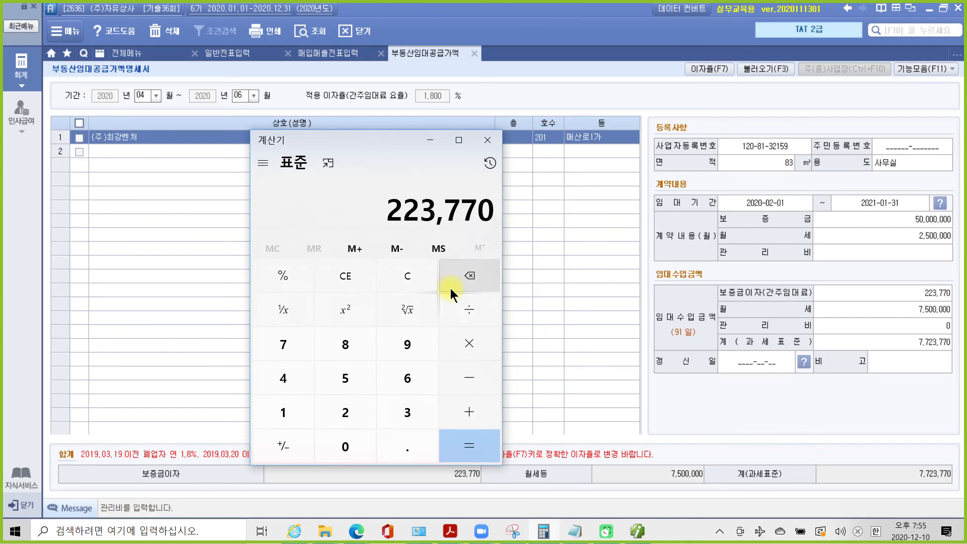
left_click(549, 386)
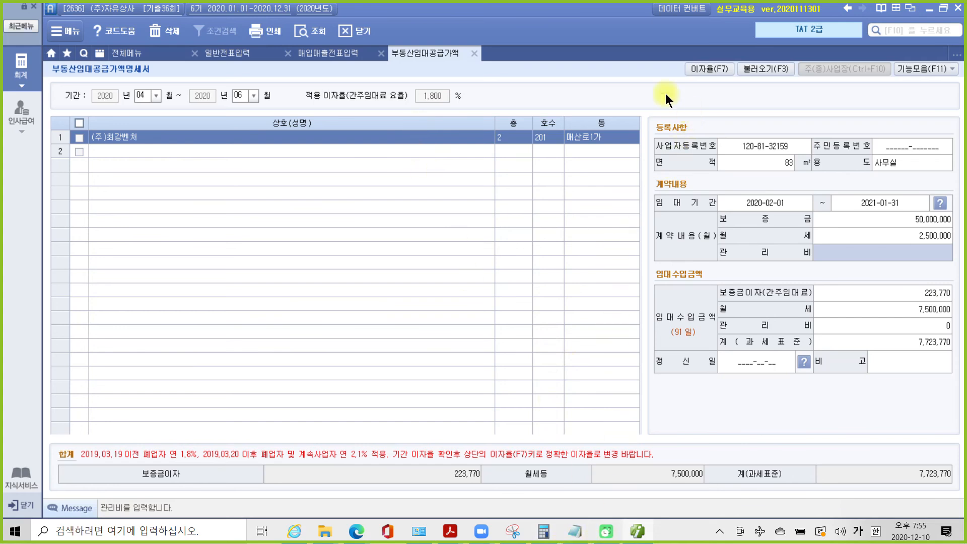
- Close the rental statement and highlight question 3's 간주임대료 and 매입매출전표 6월 30일 instruction
left_click(474, 53)
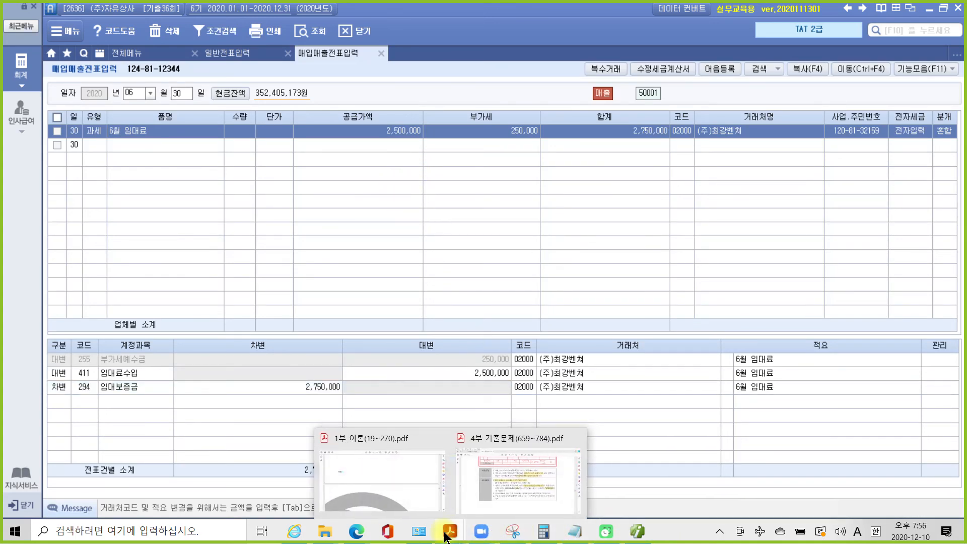
left_click(486, 501)
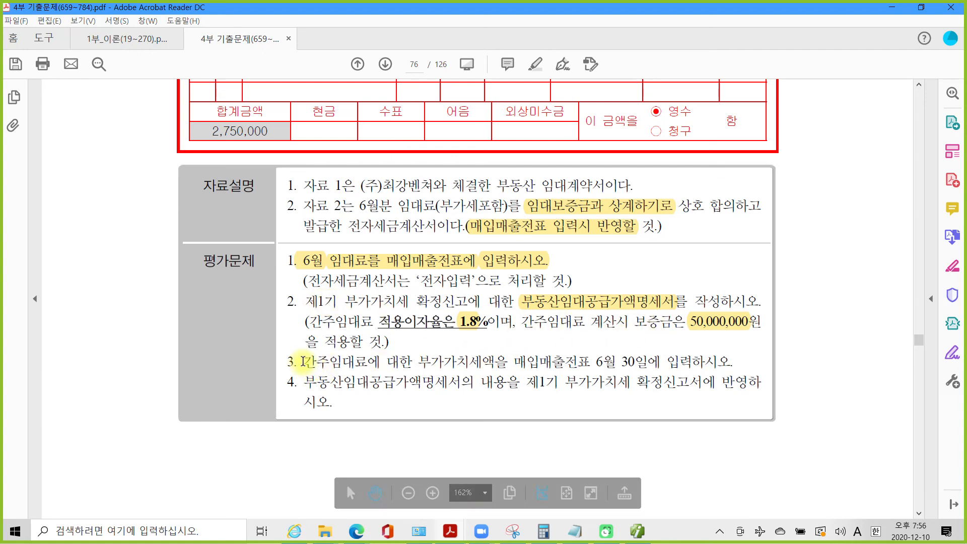
left_click_drag(301, 362, 362, 362)
right_click(333, 363)
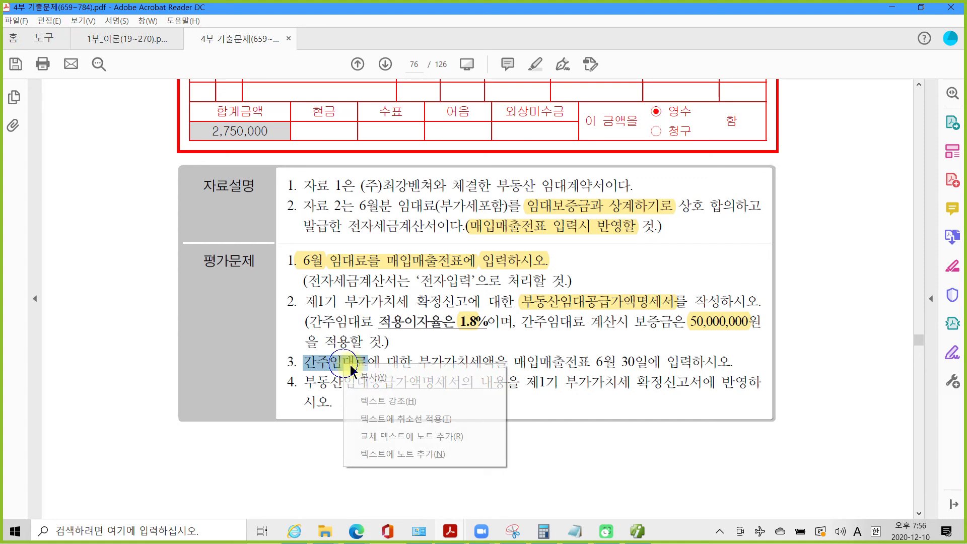
left_click(368, 397)
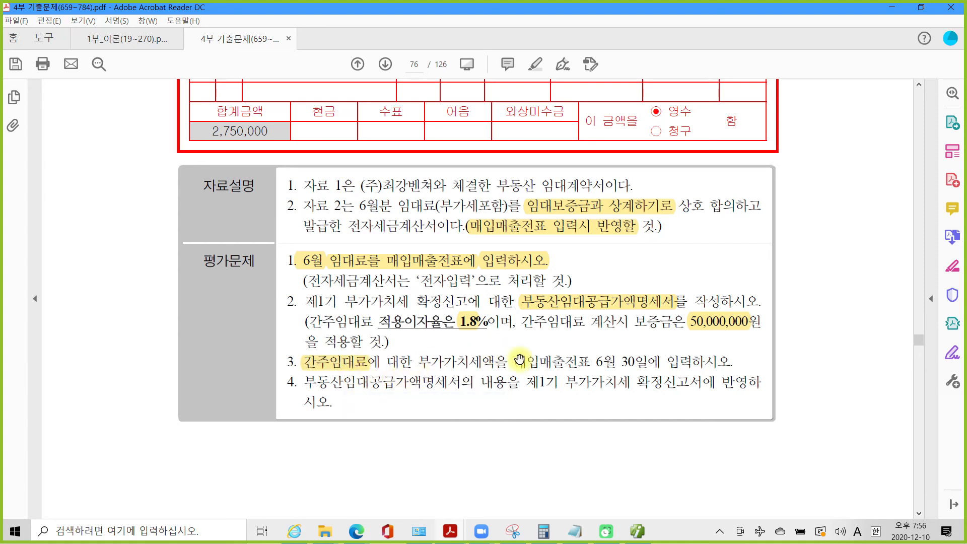
left_click_drag(516, 362, 712, 363)
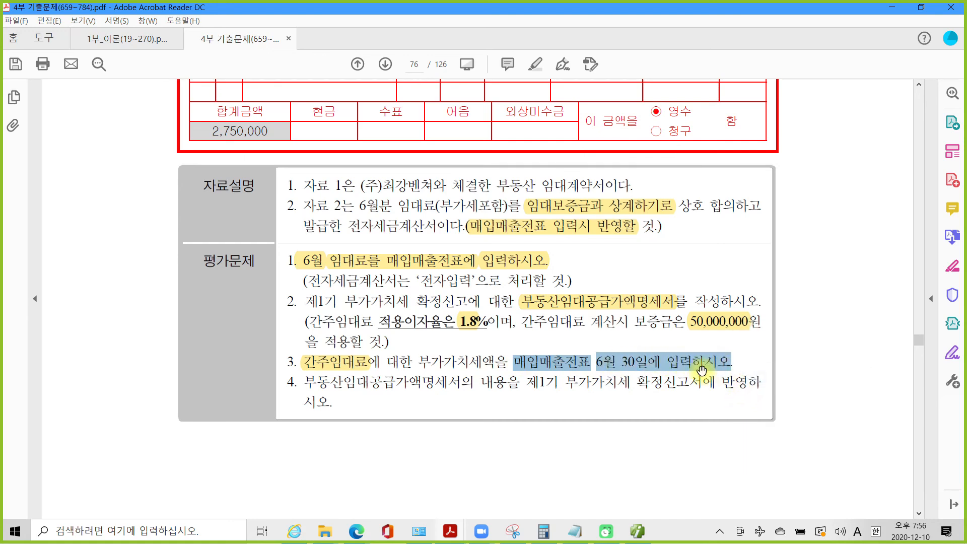
right_click(702, 371)
left_click(718, 401)
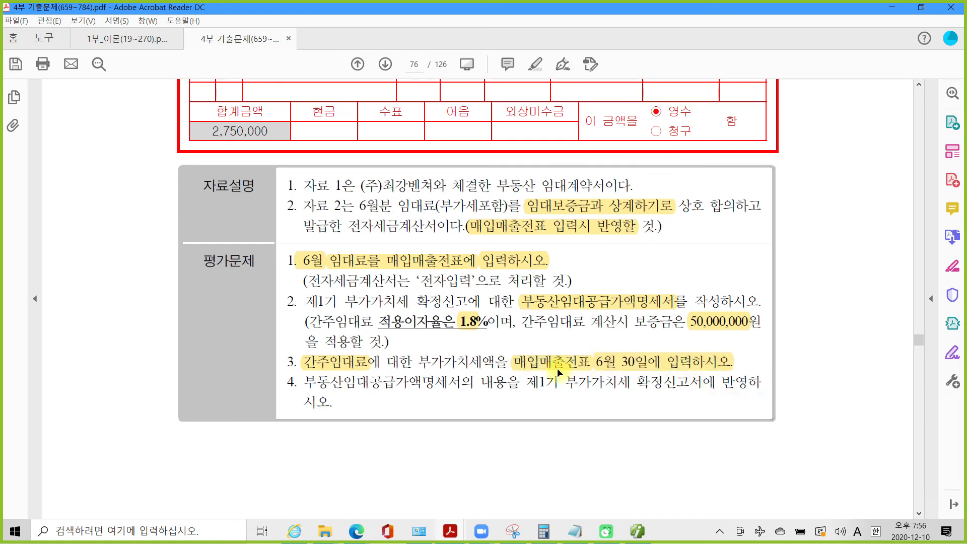
left_click(645, 535)
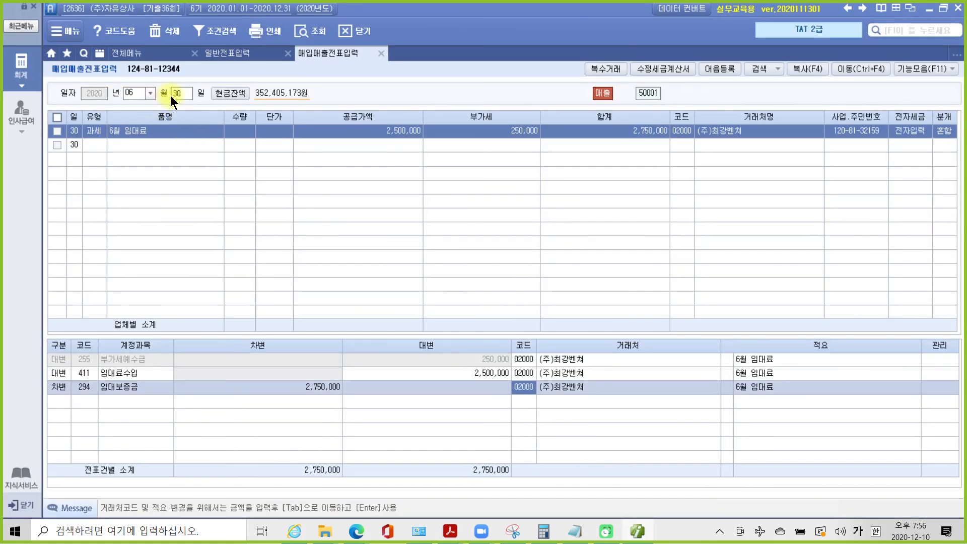
- Add a second June 30 row of type 14.건별 with item 간주 임대료
left_click(97, 145)
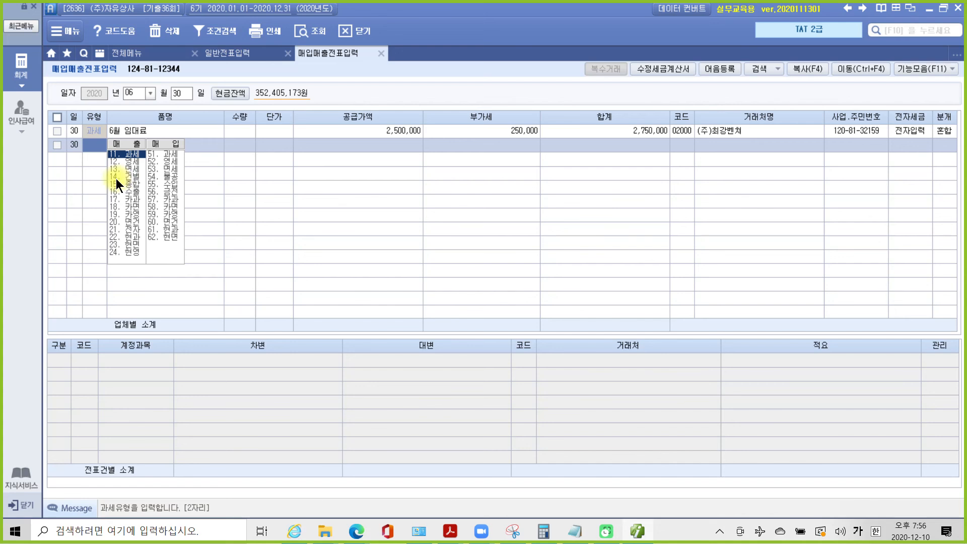
left_click(116, 178)
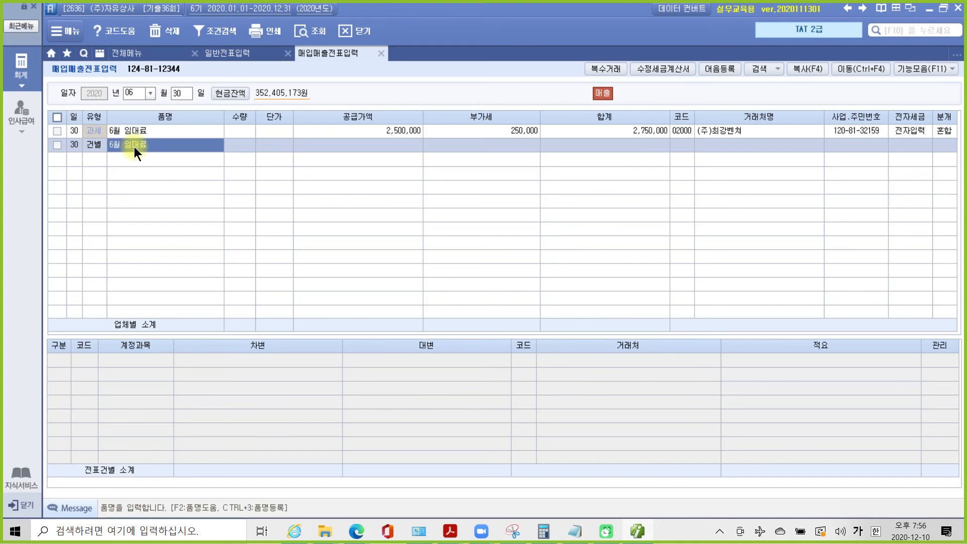
type("간")
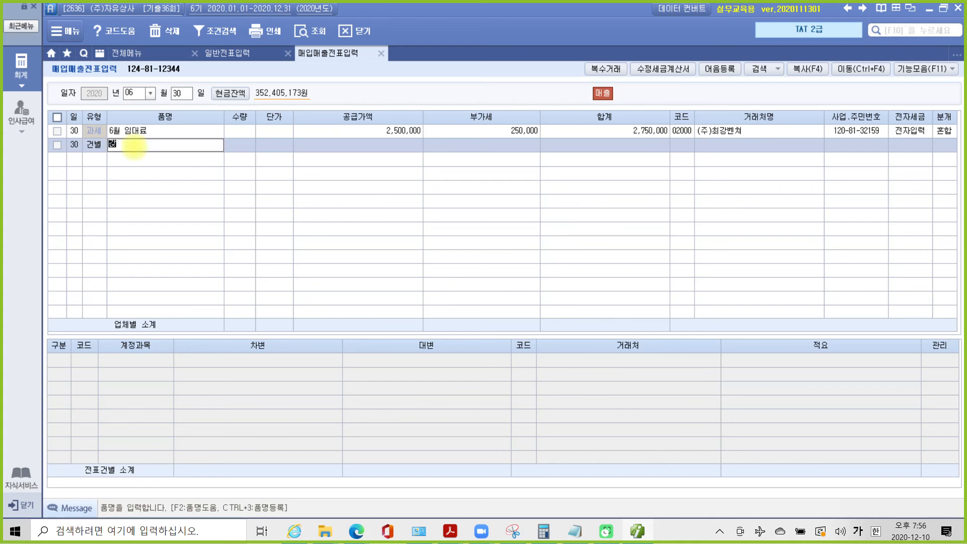
type("접 임대료")
key("Return")
key("Return")
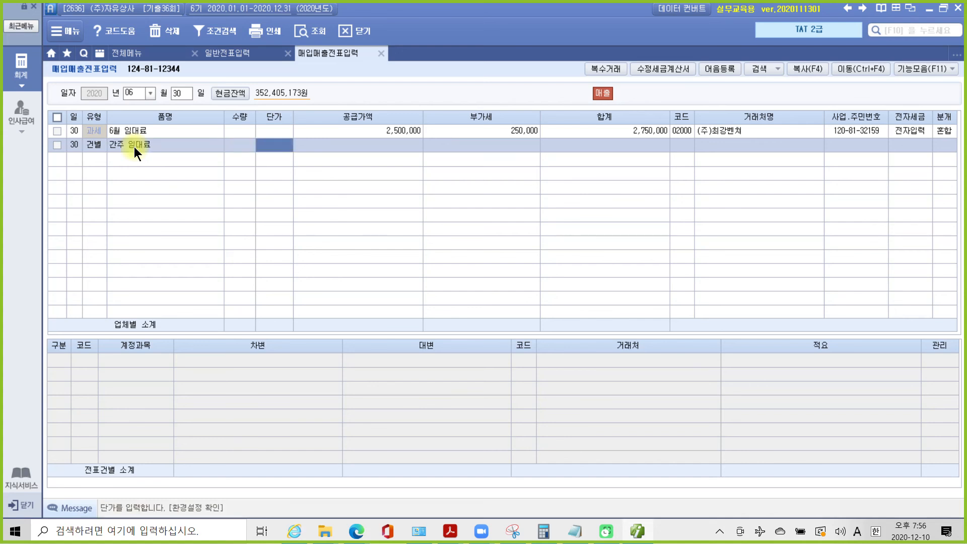
key("Return")
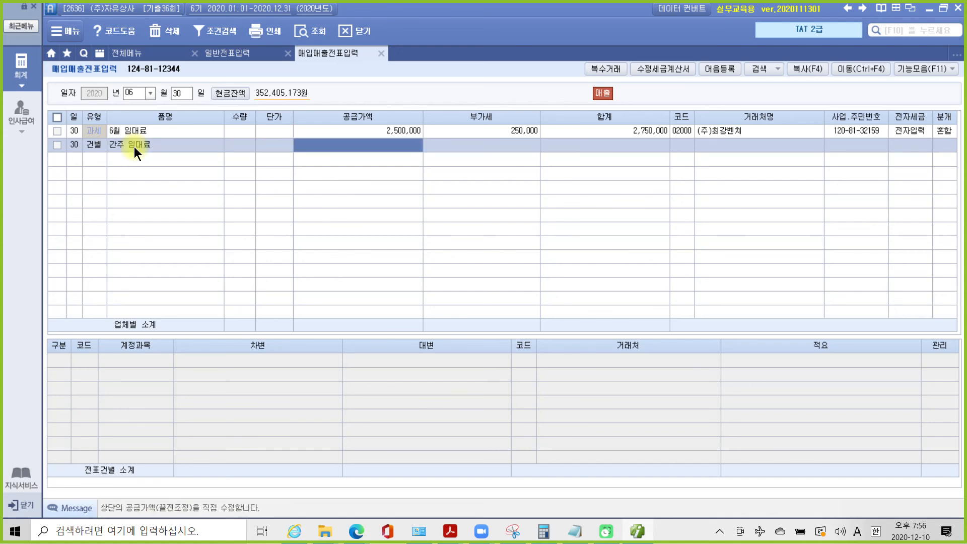
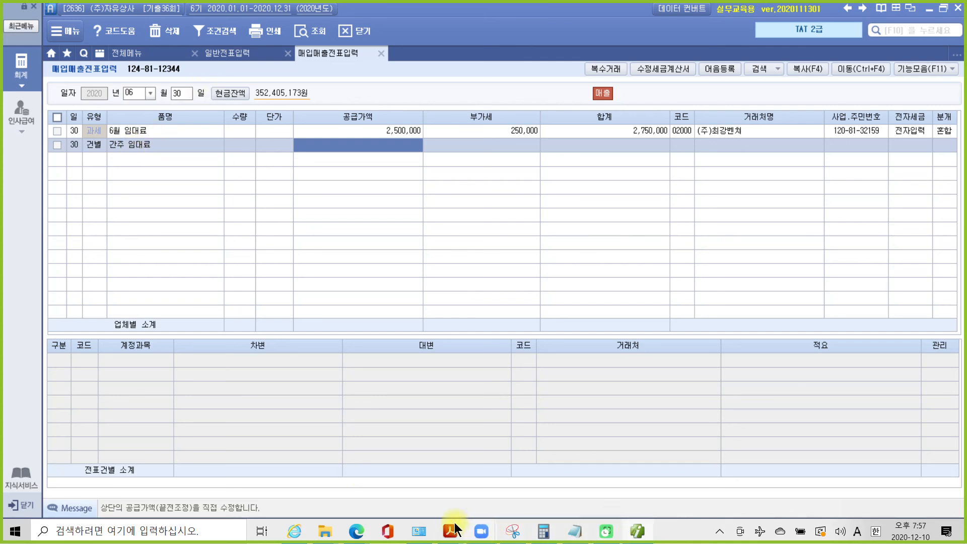
- Multiply 223,770 by 1.1 in Calculator to get 246,147
left_click(542, 535)
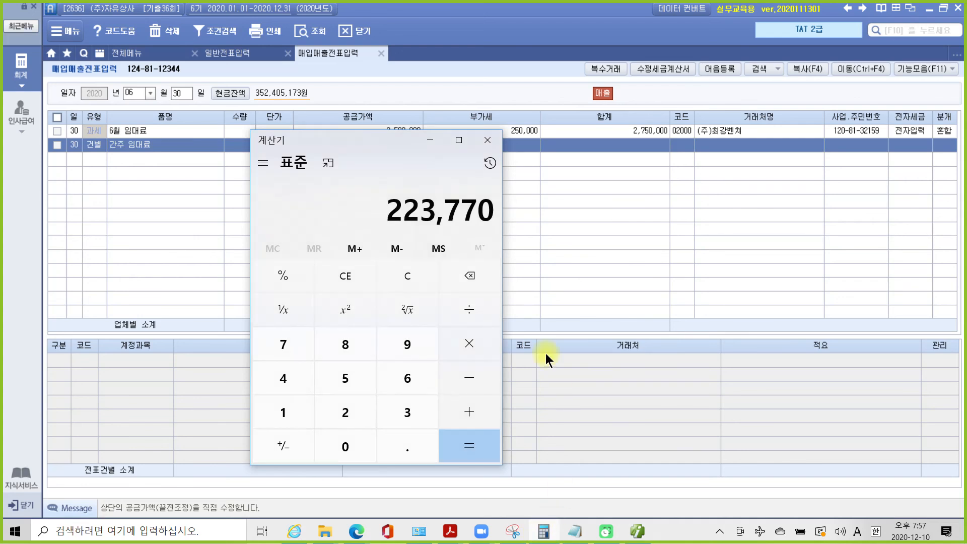
left_click_drag(374, 144, 732, 177)
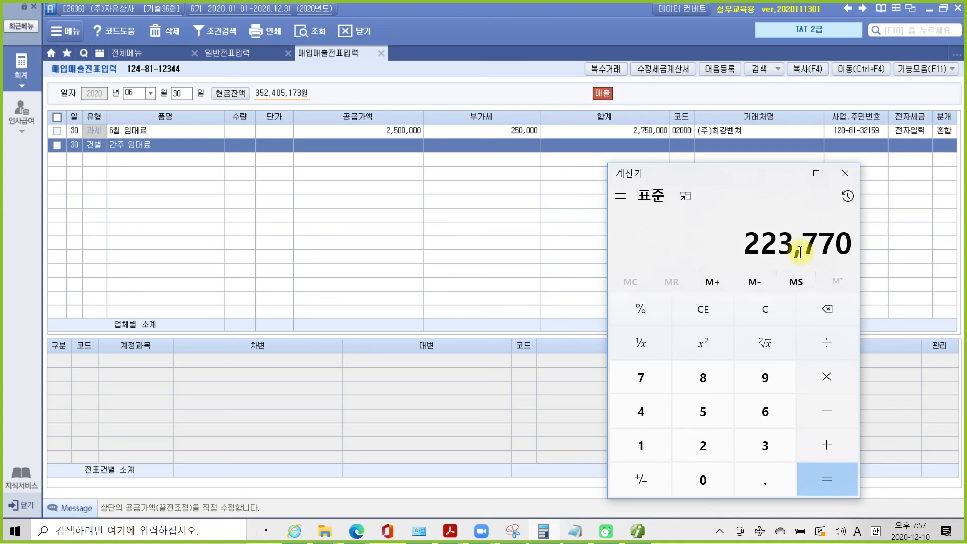
left_click(826, 374)
left_click(646, 445)
left_click(757, 489)
left_click(643, 450)
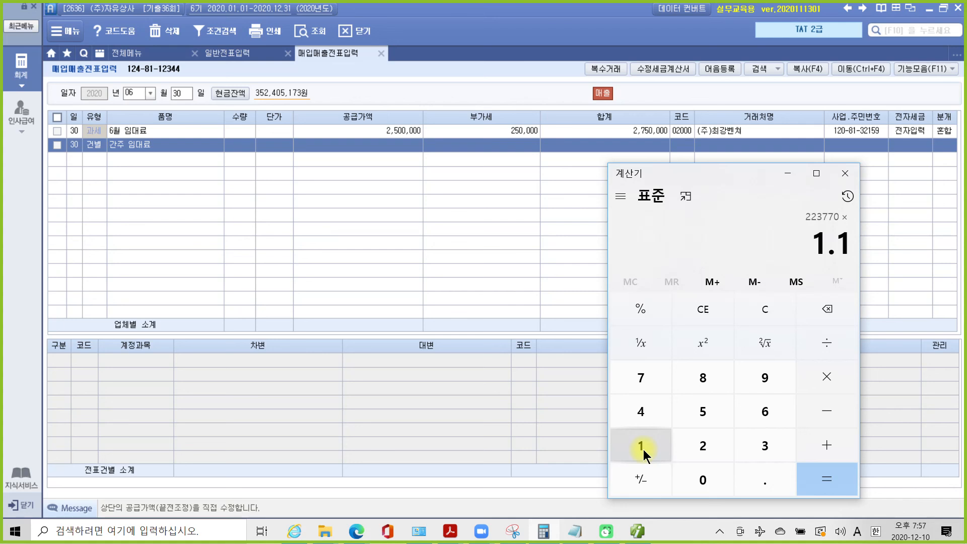
left_click(828, 485)
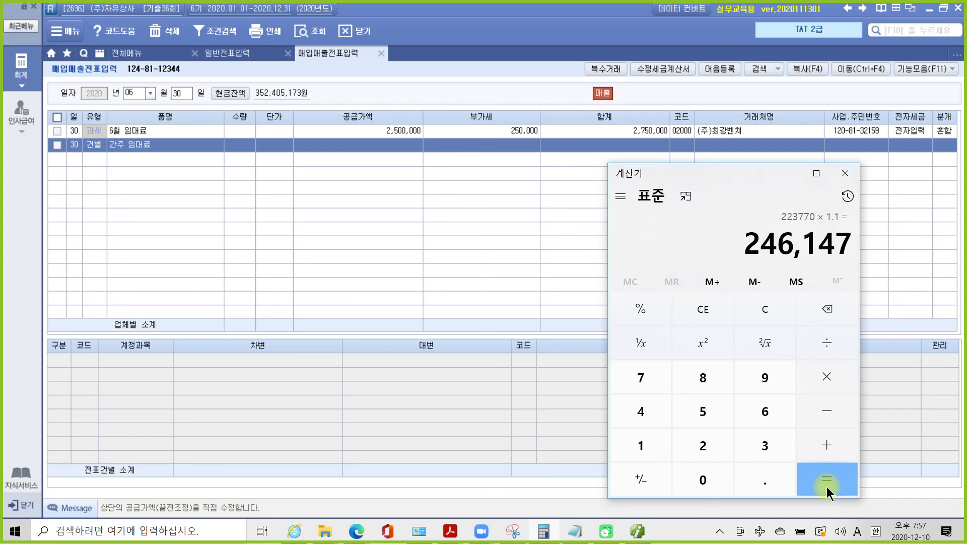
- Copy the 246,147 result to the clipboard
right_click(798, 253)
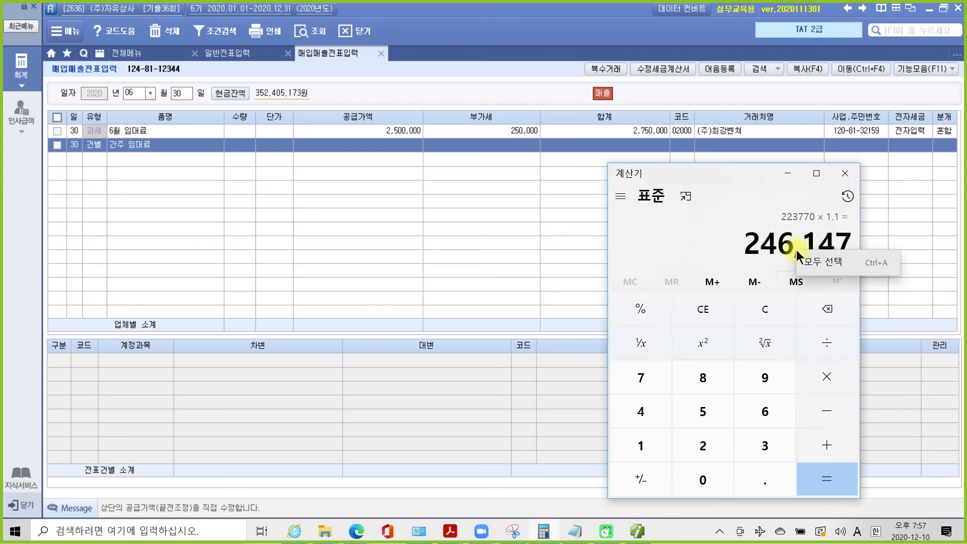
left_click(810, 261)
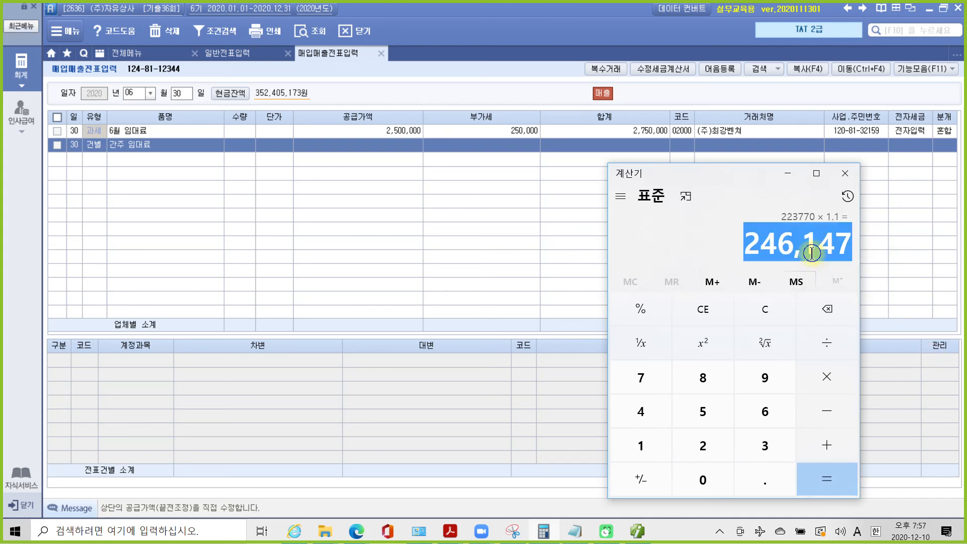
right_click(813, 253)
left_click(829, 268)
- Paste 246,147 into the 간주 임대료 supply cell, then delete its 22,377 VAT amount
left_click(335, 148)
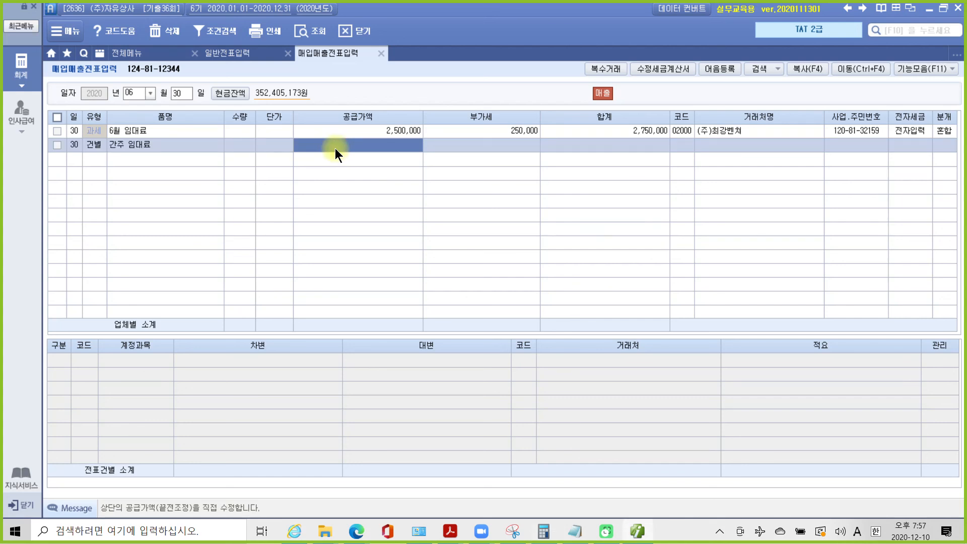
type("223770")
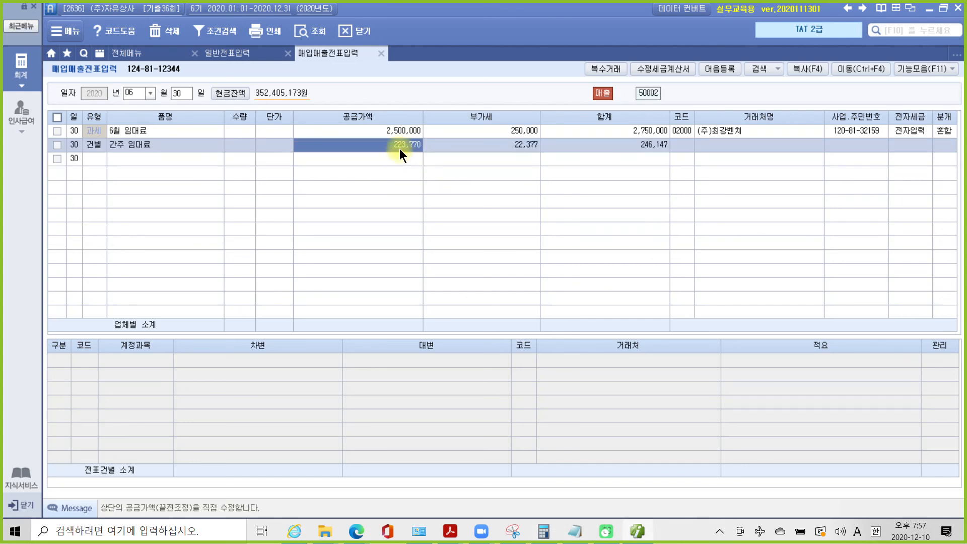
left_click(493, 149)
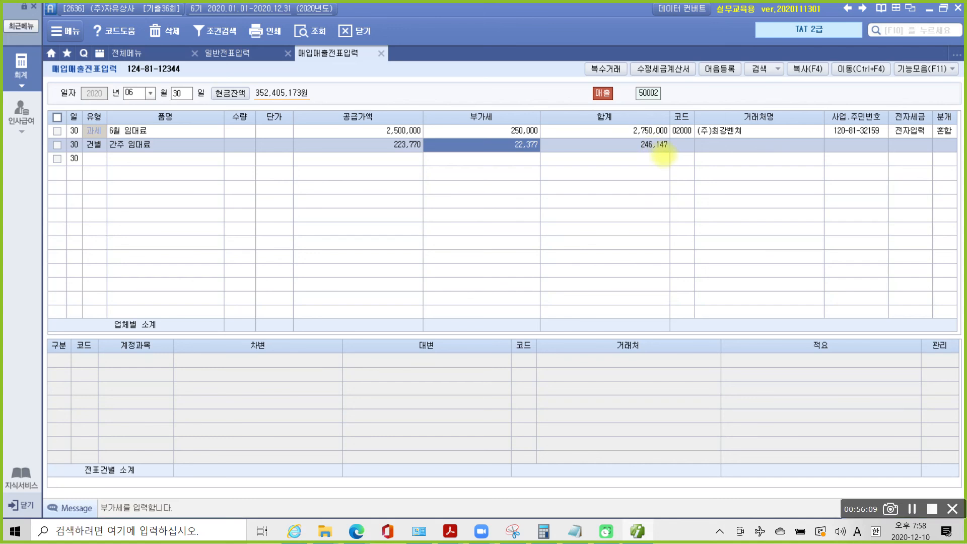
mouse_move(627, 137)
left_mouse_down()
mouse_move(677, 154)
mouse_move(406, 198)
mouse_move(396, 153)
mouse_move(389, 164)
mouse_move(392, 156)
mouse_move(434, 152)
mouse_move(543, 155)
left_mouse_up()
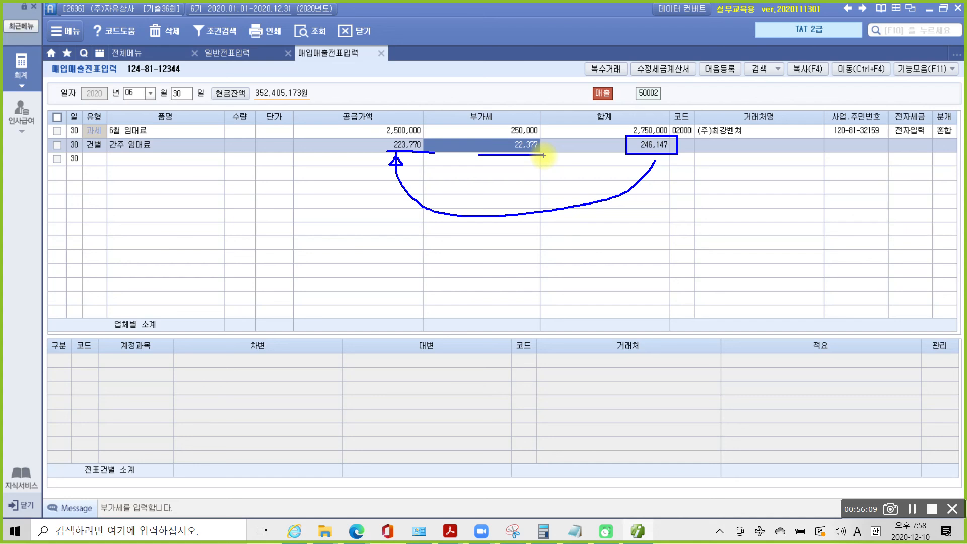
key("BackSpace")
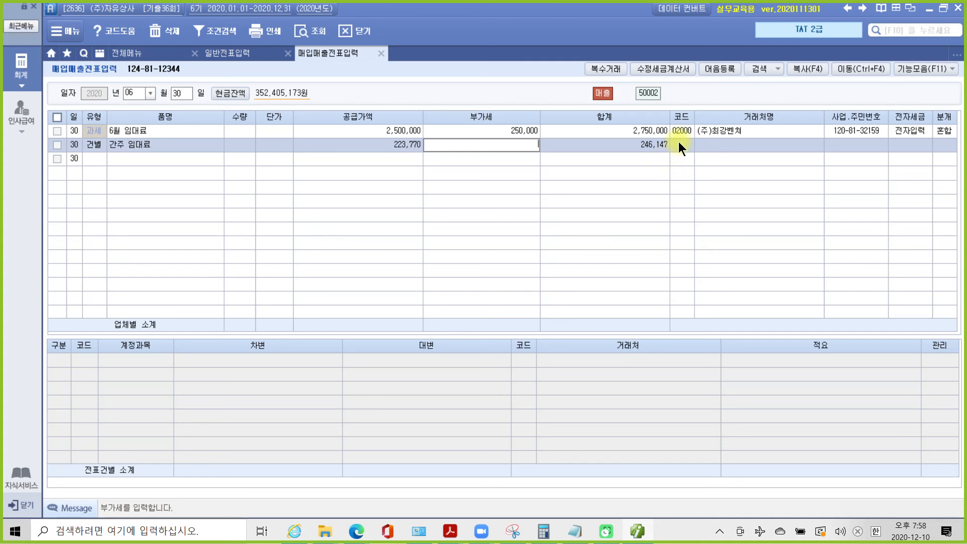
- Re-enter 246147 as the 간주 임대료 supply so it splits into 223,770 and 22,377 VAT
left_click(679, 142)
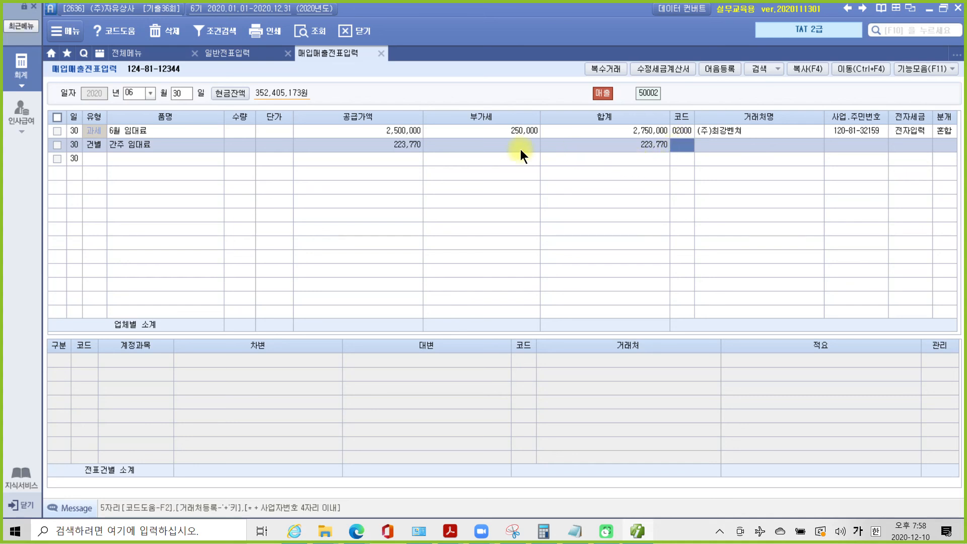
left_click(422, 143)
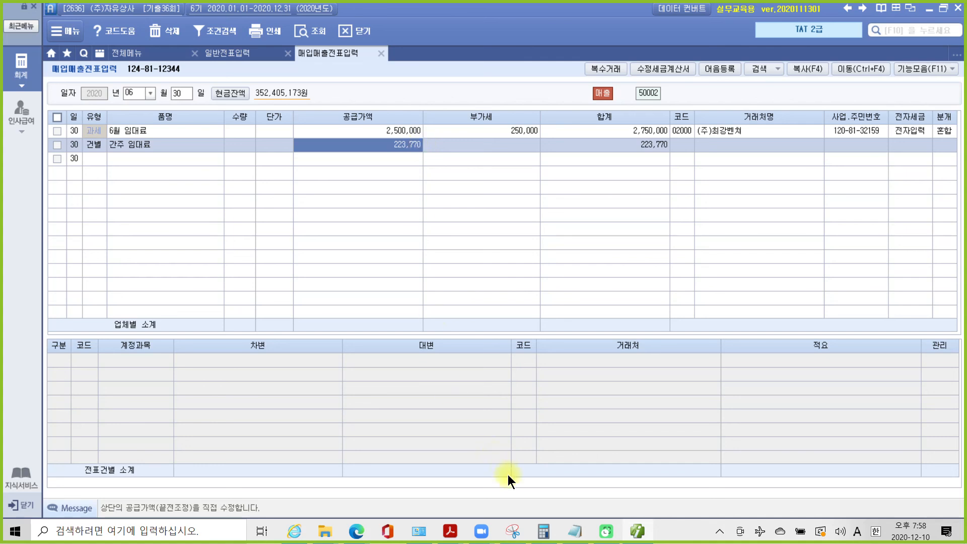
left_click(544, 532)
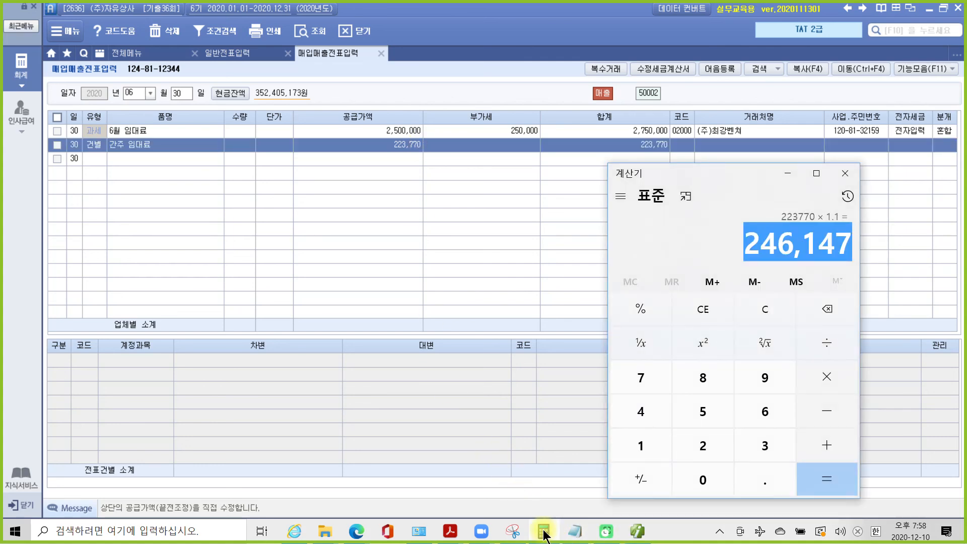
left_click(543, 532)
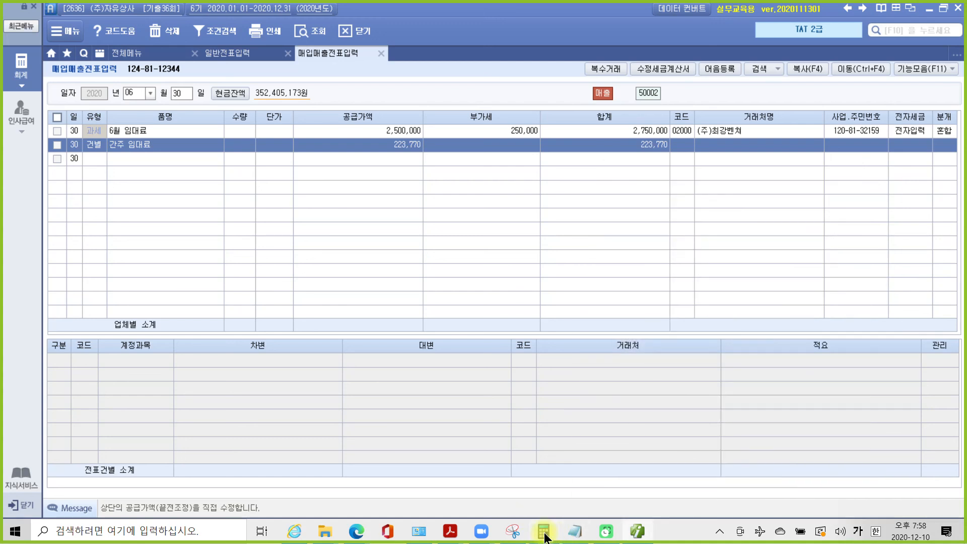
left_click(543, 532)
left_click(404, 144)
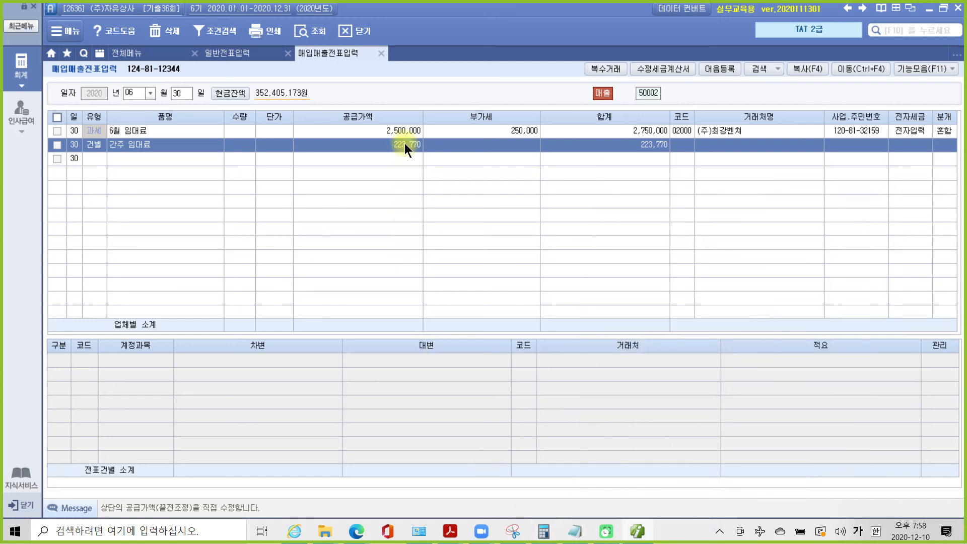
type("246147")
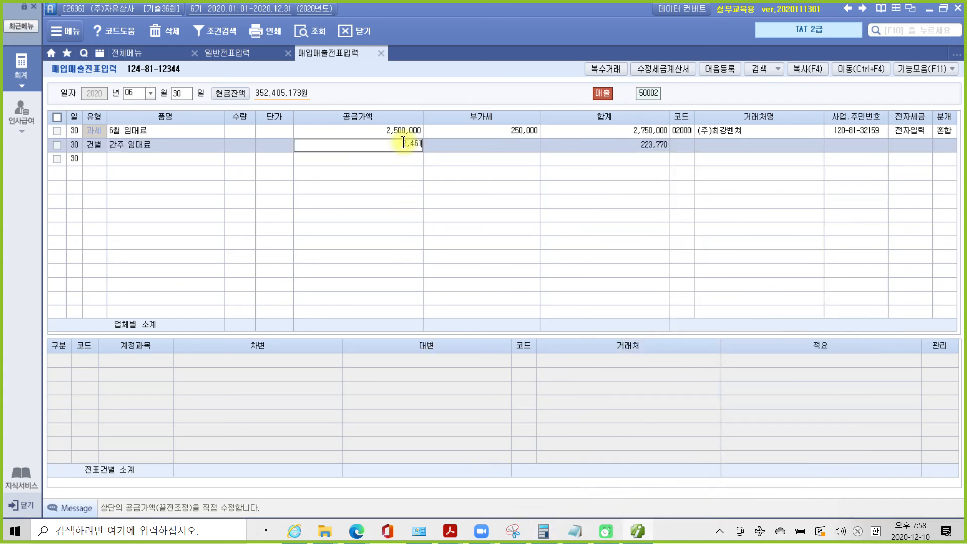
key("Return")
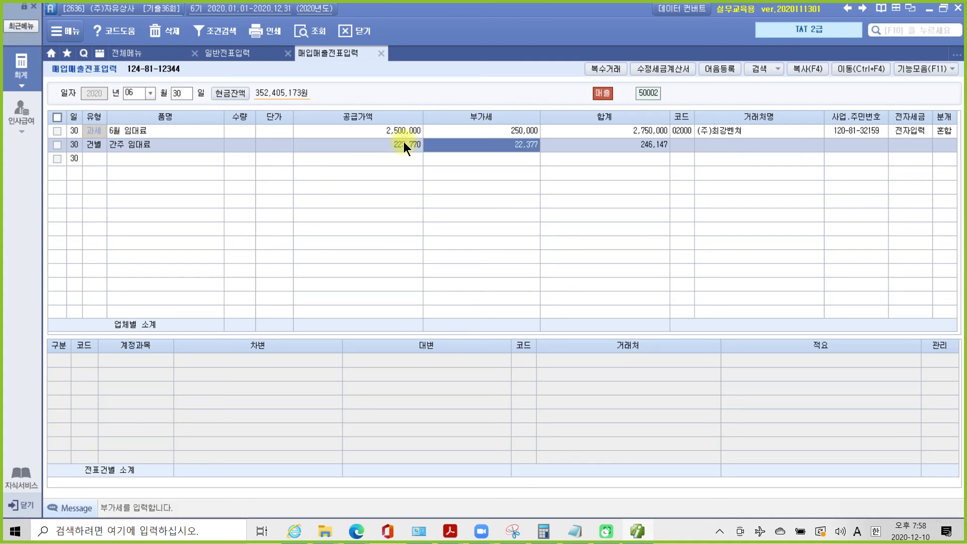
key("Return")
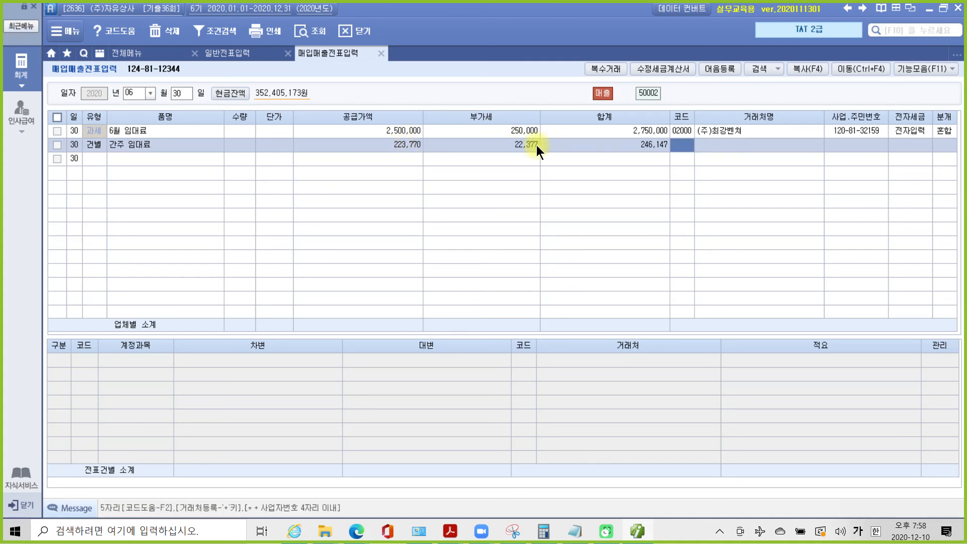
- Emphasize the 22,377 VAT, then set the line's journal type to 3 혼합
left_click(521, 147)
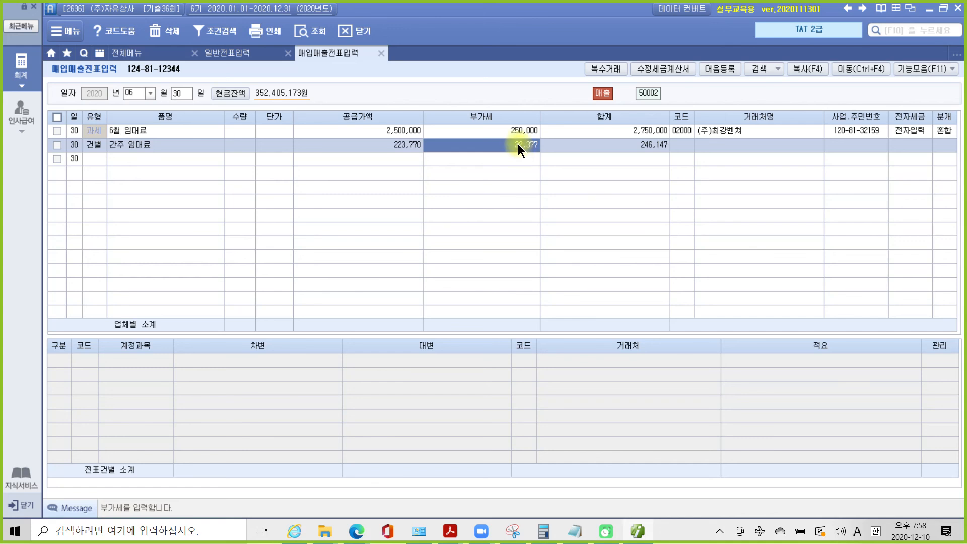
left_click_drag(504, 134, 546, 159)
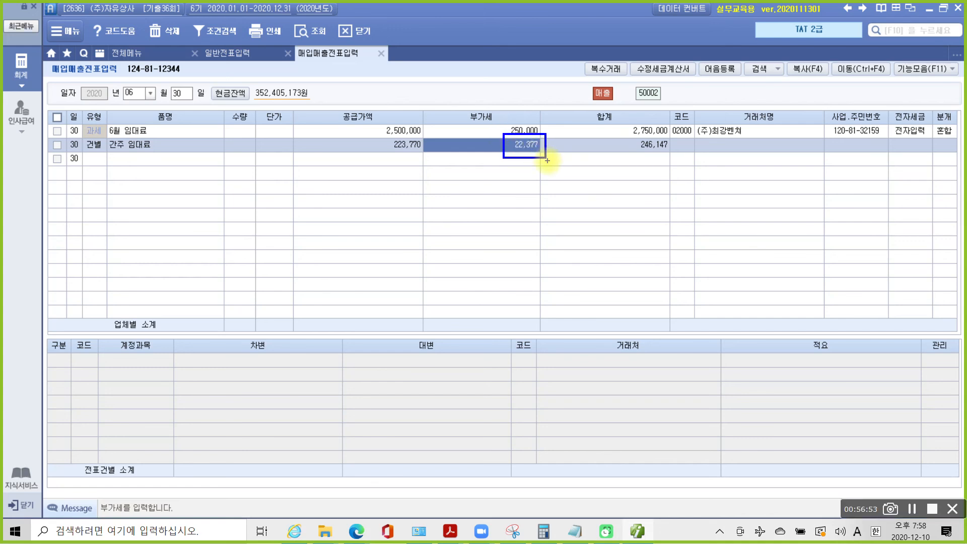
key("Escape")
left_click(686, 148)
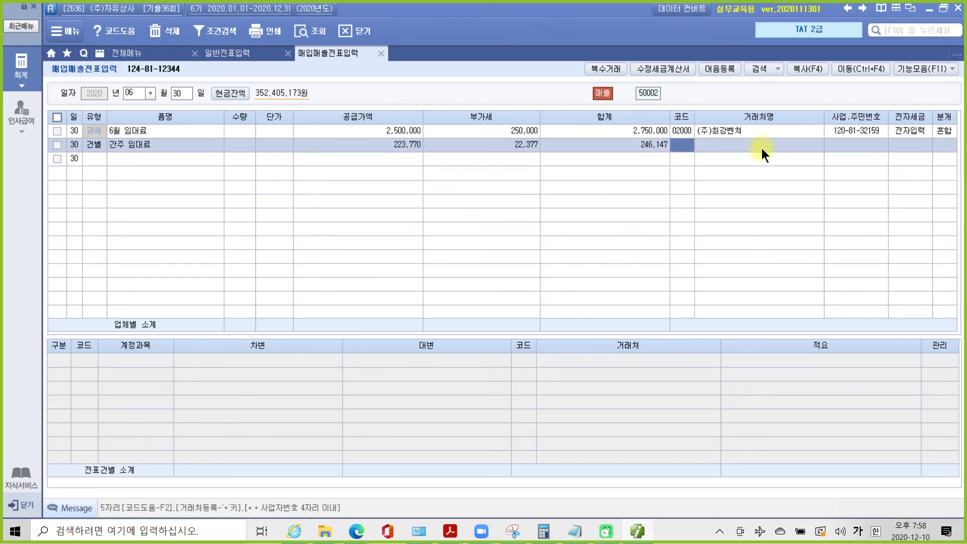
left_click(848, 144)
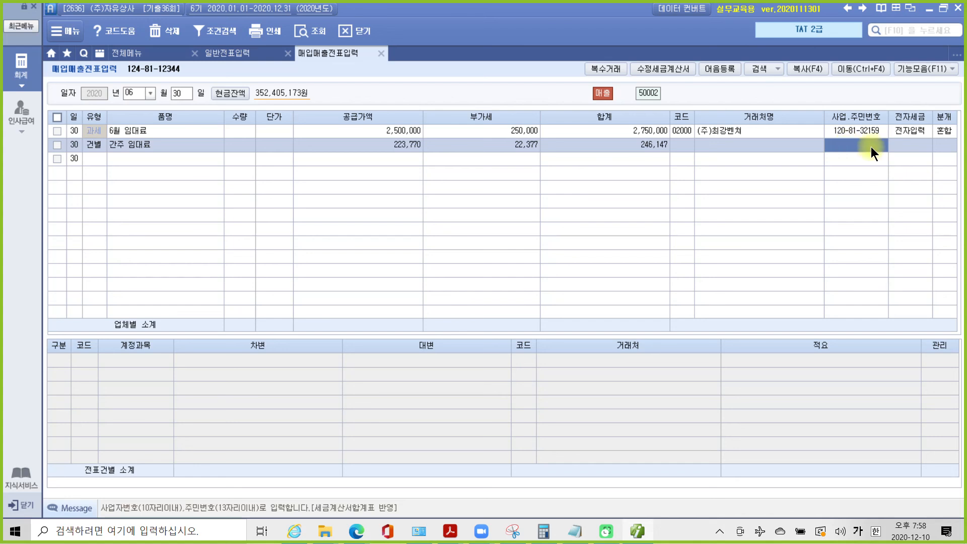
left_click(918, 145)
left_click(939, 146)
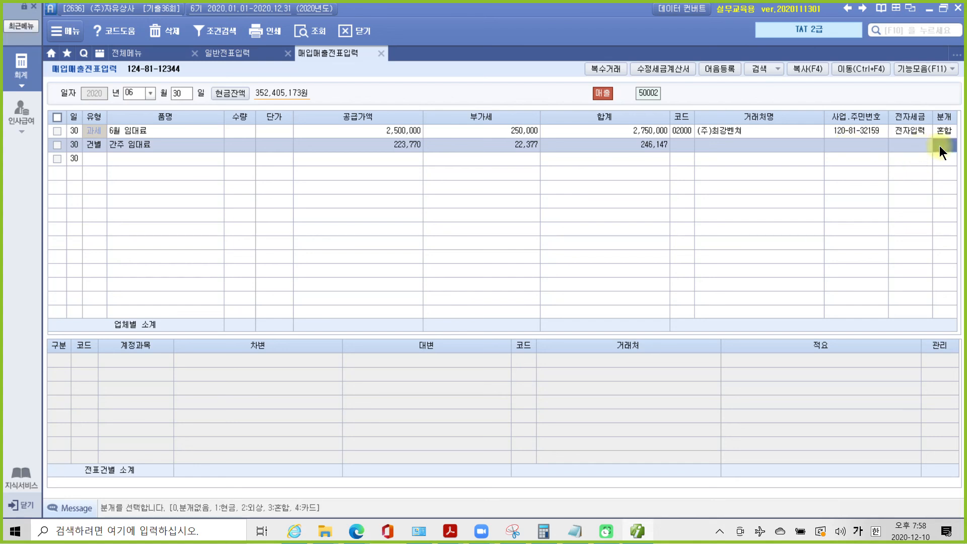
type("3")
key("Return")
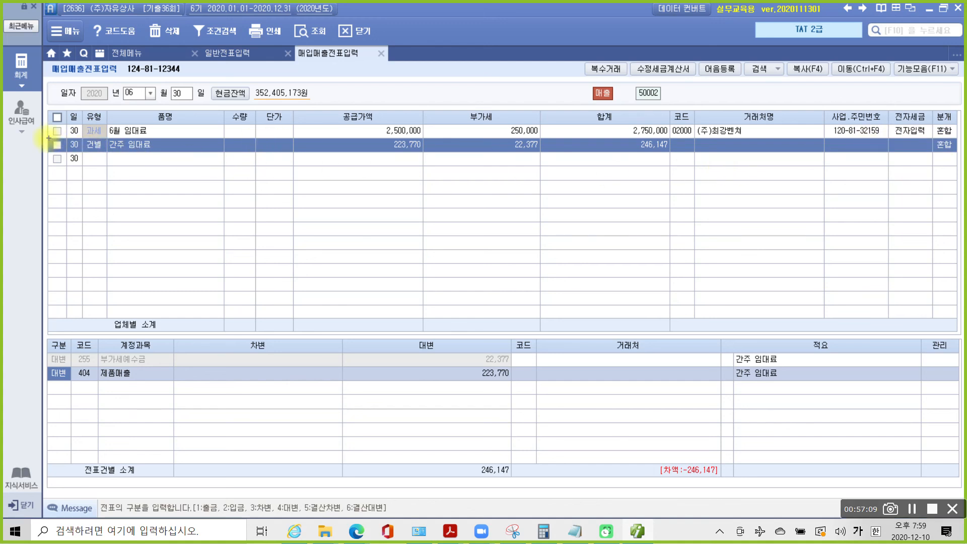
- Mark up the 간주 임대료 line and its 부가세예수금 22,377 and 제품매출 journal lines
mouse_move(37, 135)
left_mouse_down()
mouse_move(347, 164)
mouse_move(547, 161)
left_mouse_up()
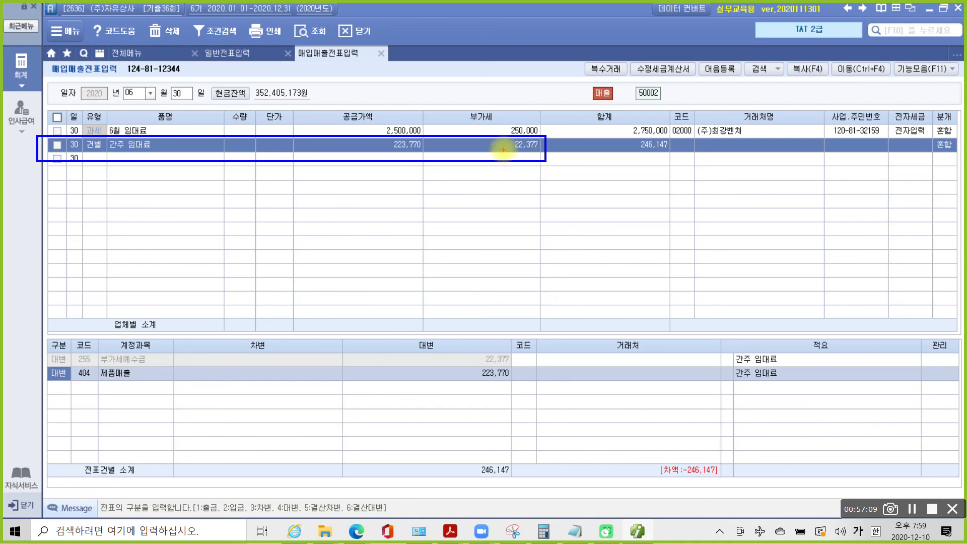
mouse_move(401, 132)
left_mouse_down()
mouse_move(381, 157)
mouse_move(430, 157)
left_mouse_up()
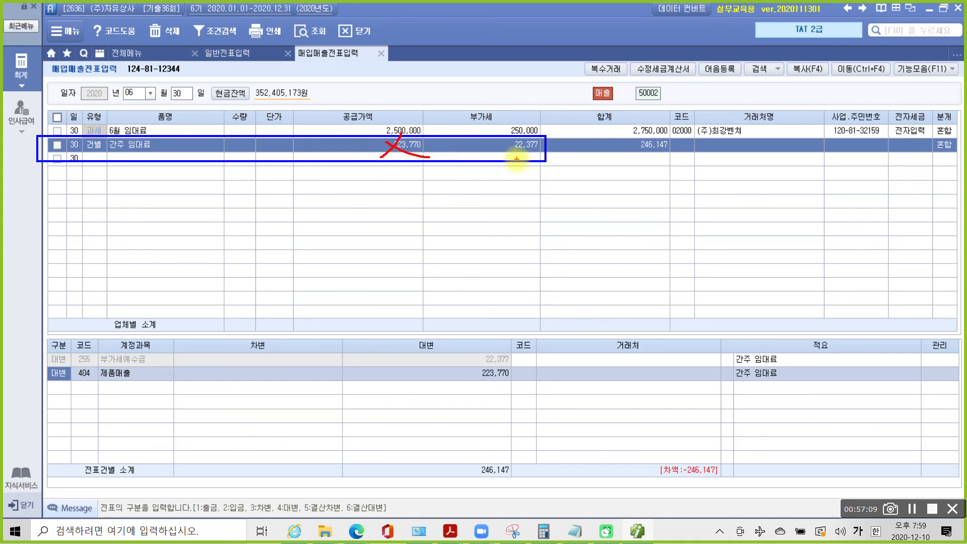
mouse_move(544, 160)
left_mouse_down()
mouse_move(501, 146)
mouse_move(552, 134)
mouse_move(540, 173)
left_mouse_up()
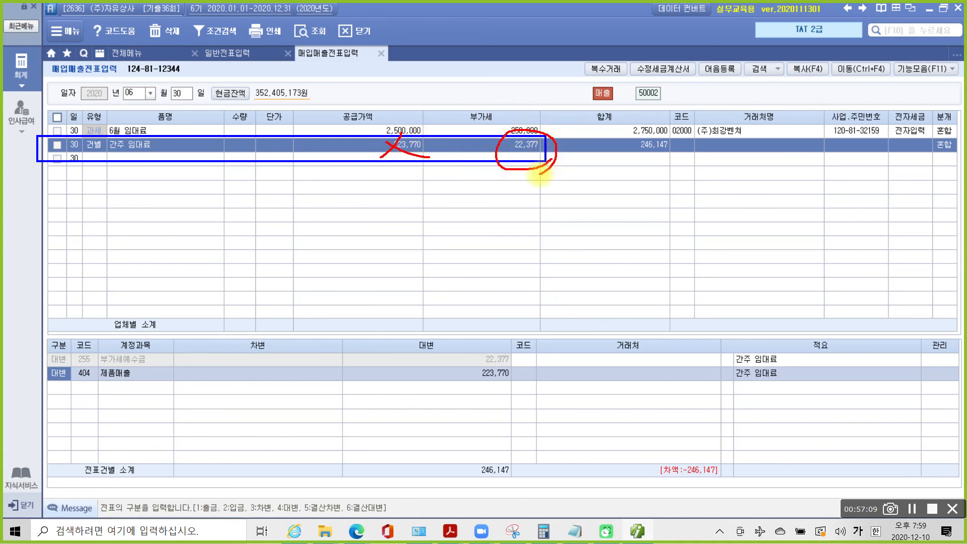
left_click_drag(99, 363, 514, 365)
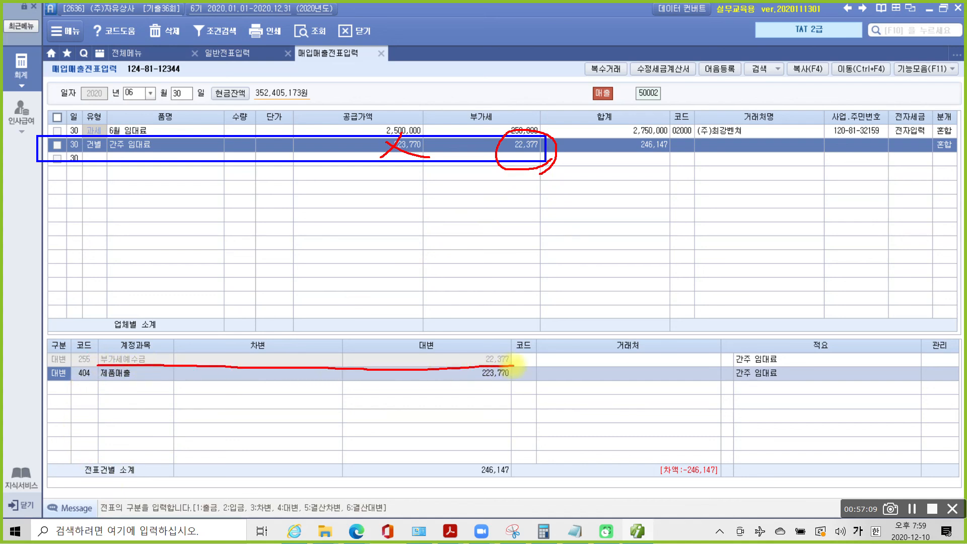
mouse_move(86, 370)
left_mouse_down()
mouse_move(60, 383)
mouse_move(47, 375)
mouse_move(69, 379)
left_mouse_up()
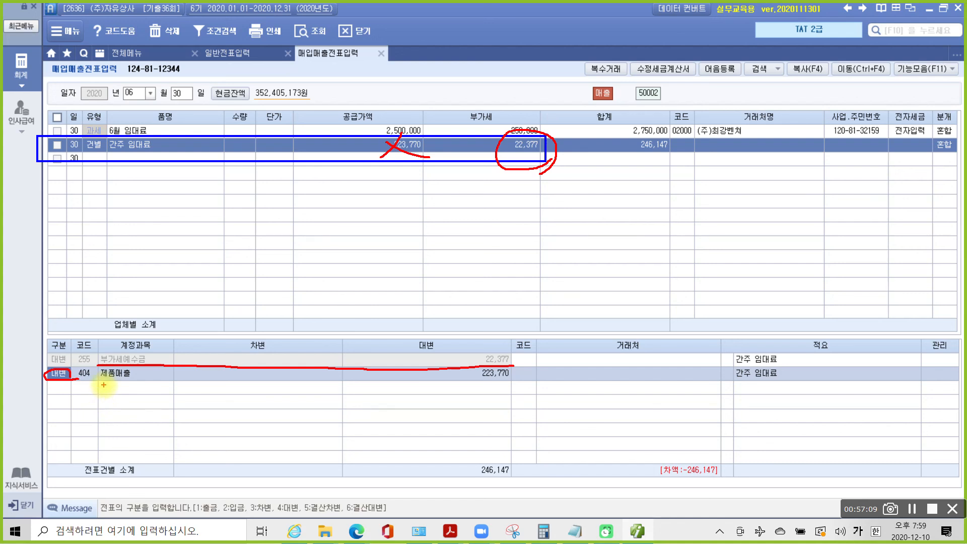
key("Escape")
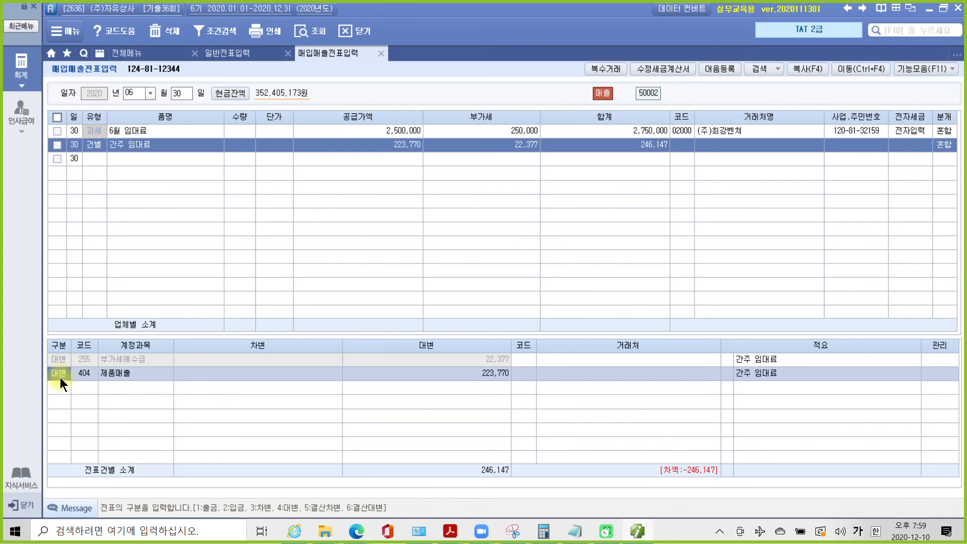
- Change the 404 credit line into a 22,377 debit to 817 세금과공과금
type("3")
key("Return")
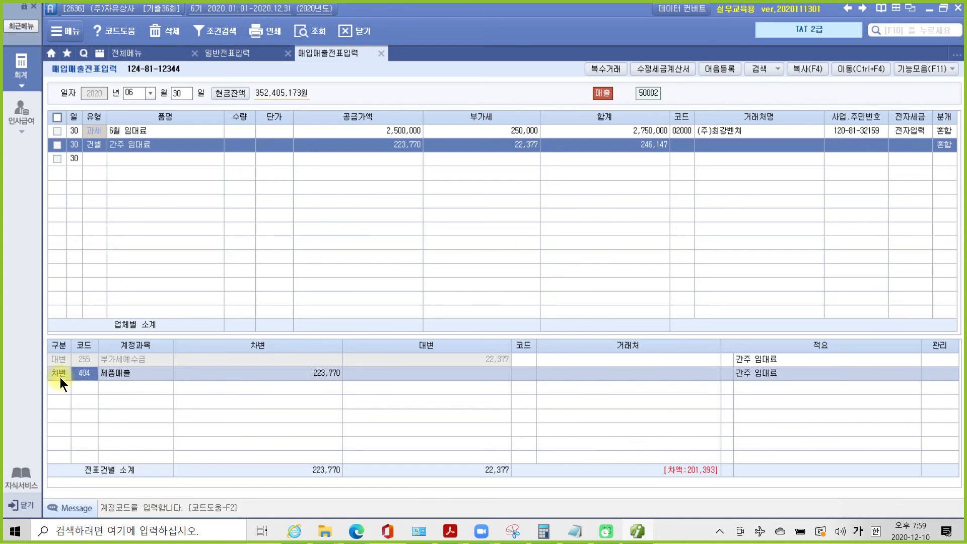
type("세금")
key("Return")
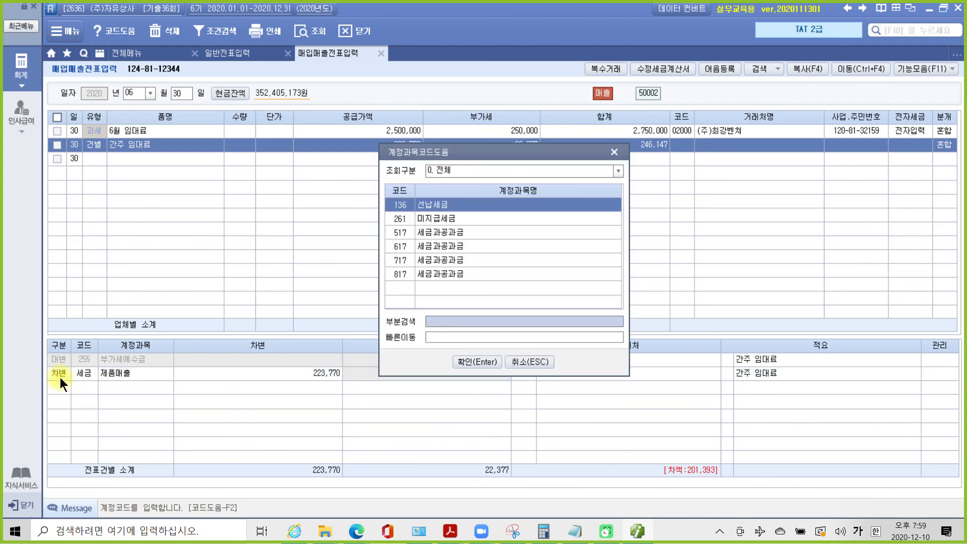
key("Down")
key("Down")
key("Down")
key("Down")
key("Down")
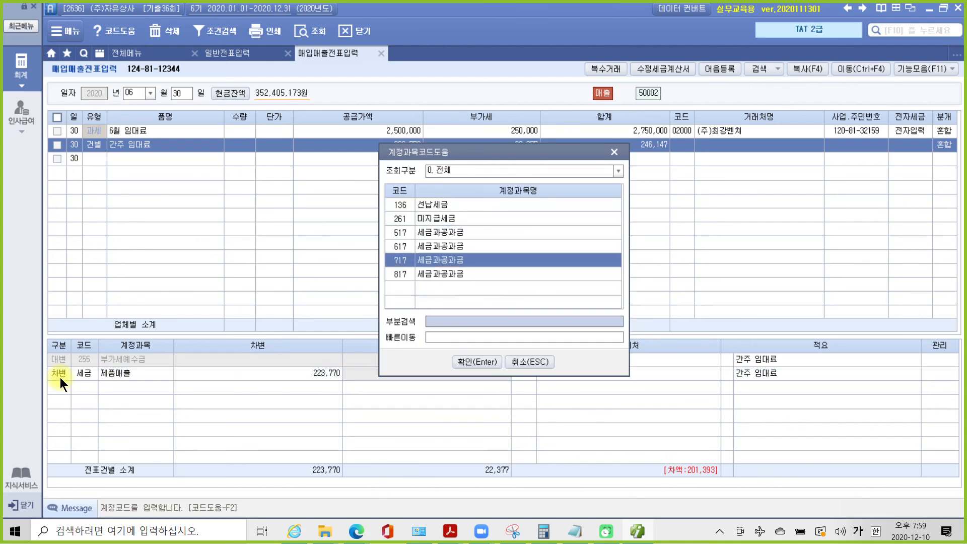
key("Return")
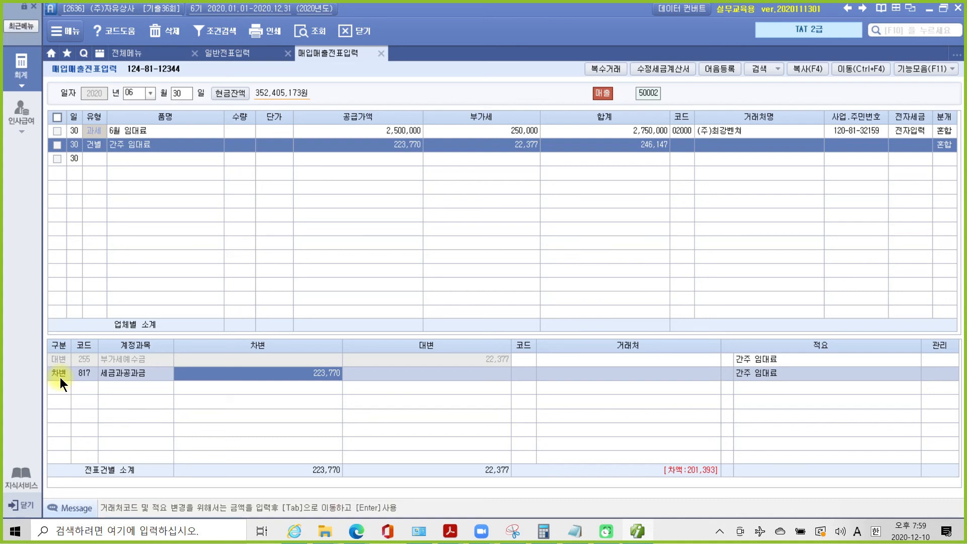
type("22377")
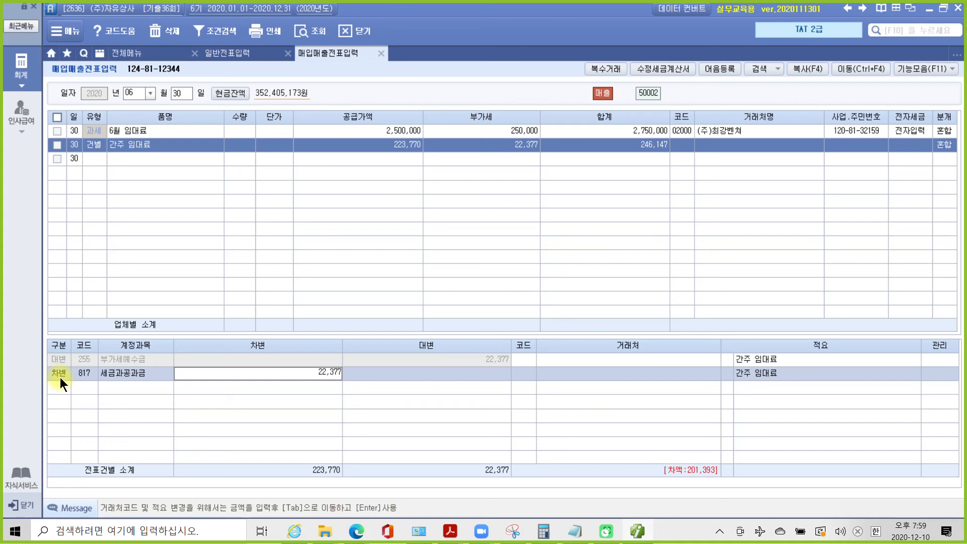
key("Return")
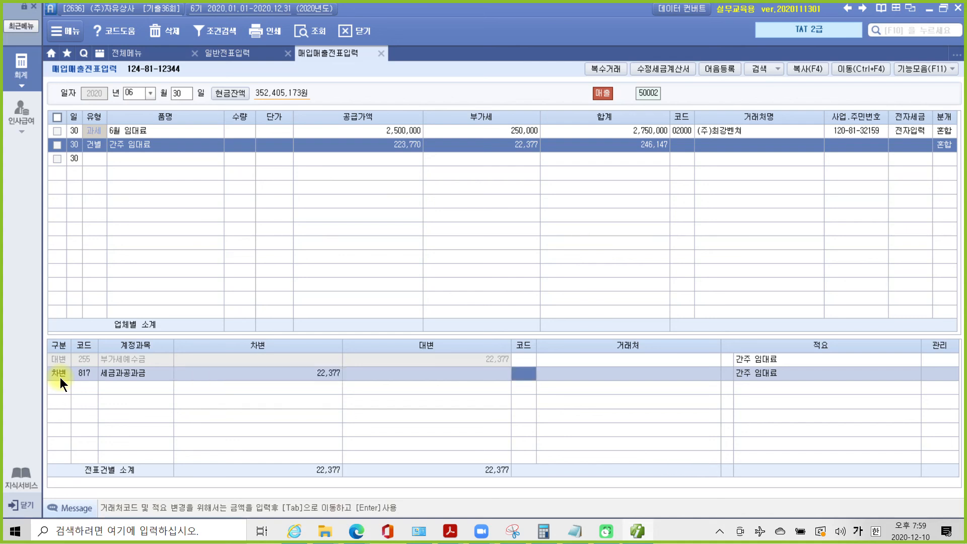
mouse_move(36, 335)
left_mouse_down()
mouse_move(389, 395)
mouse_move(538, 392)
left_mouse_up()
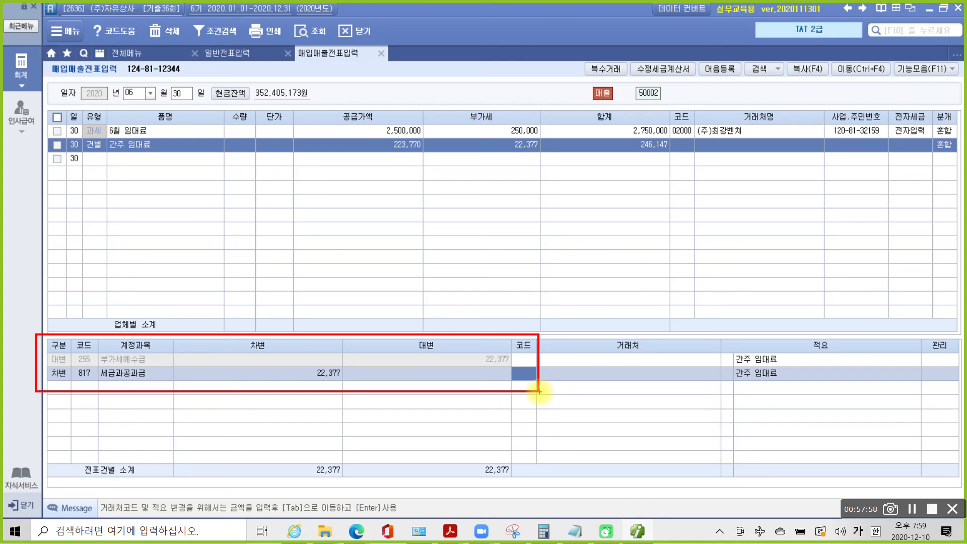
mouse_move(403, 136)
left_mouse_down()
mouse_move(382, 173)
mouse_move(408, 177)
left_mouse_up()
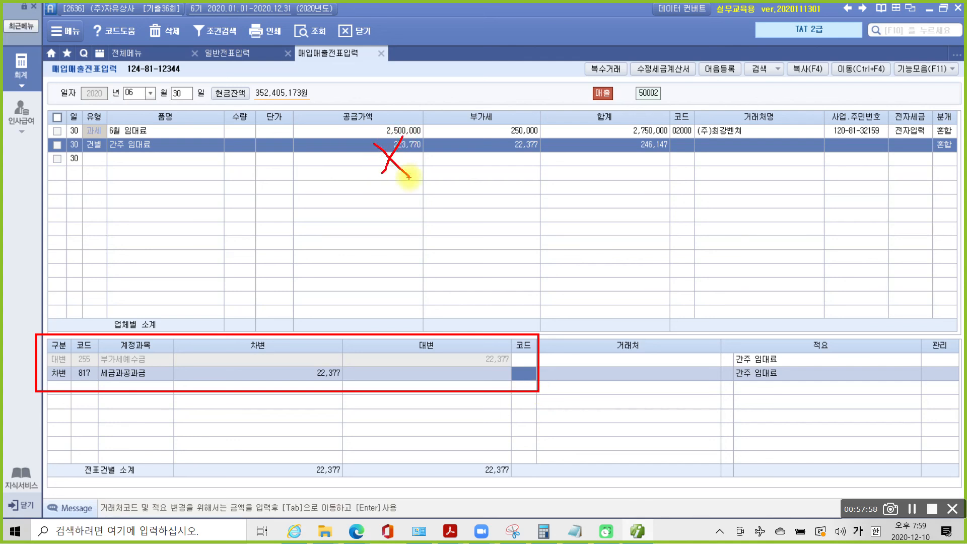
mouse_move(534, 134)
left_mouse_down()
mouse_move(541, 165)
mouse_move(514, 171)
mouse_move(449, 333)
mouse_move(460, 345)
mouse_move(437, 328)
left_mouse_up()
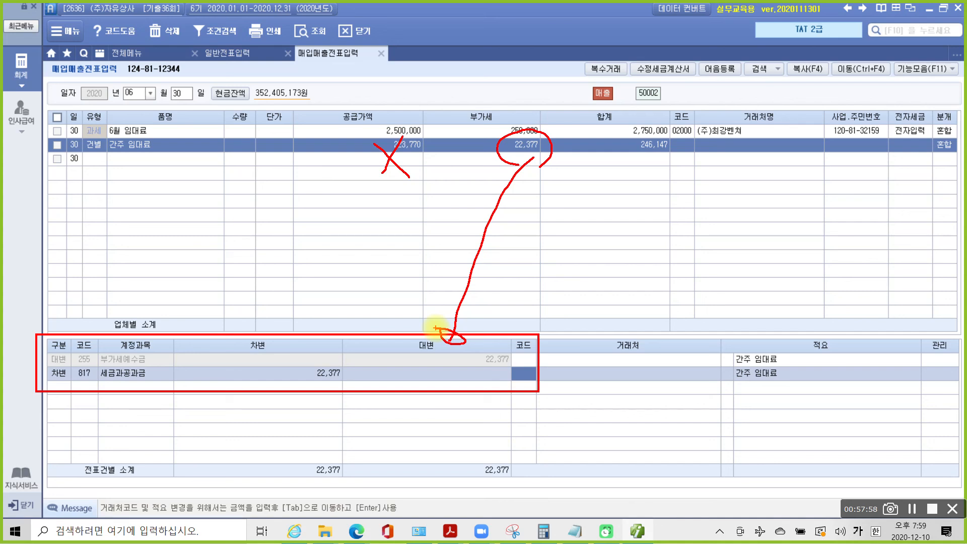
key("Escape")
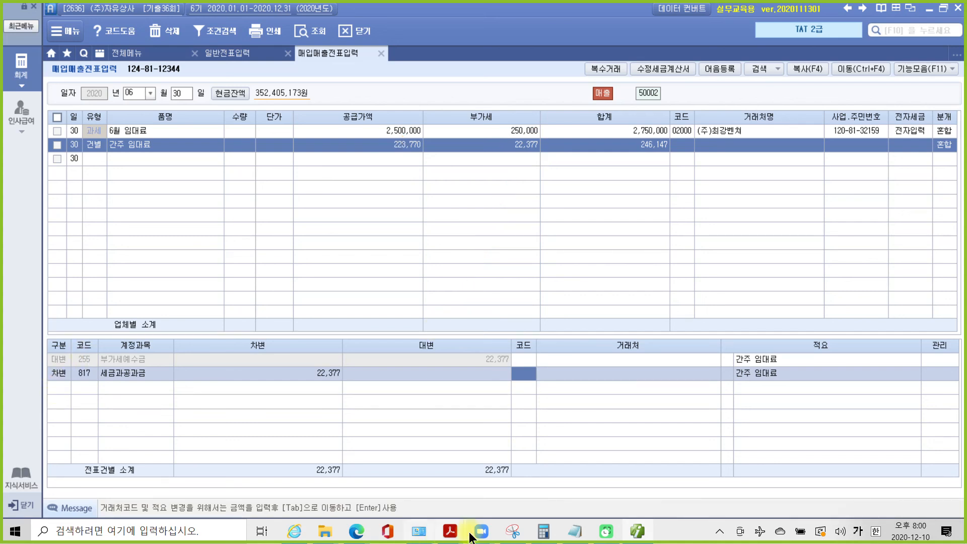
- Highlight '제1기 부가가치세 확정신고서에' in exam item 4 in yellow
mouse_move(449, 535)
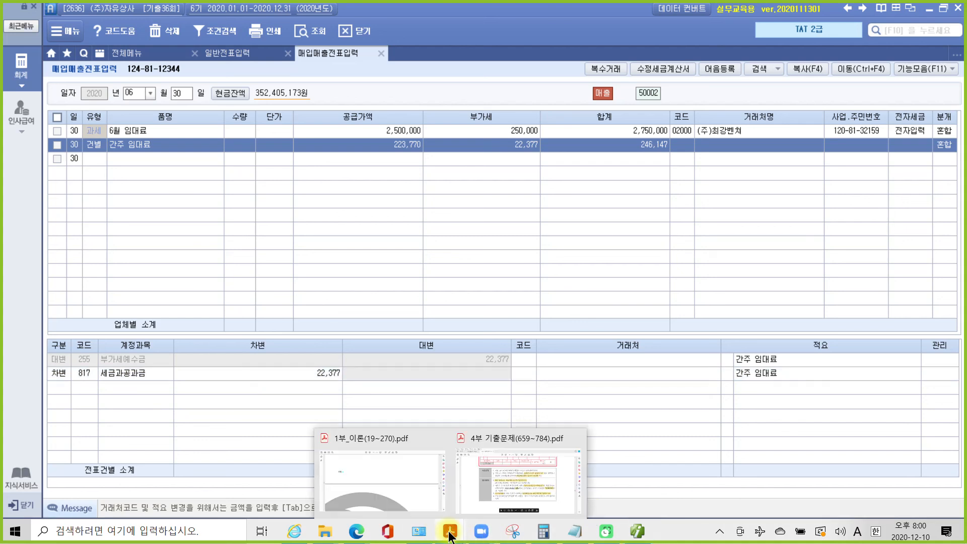
left_click(494, 494)
scroll(525, 396, "down", 2)
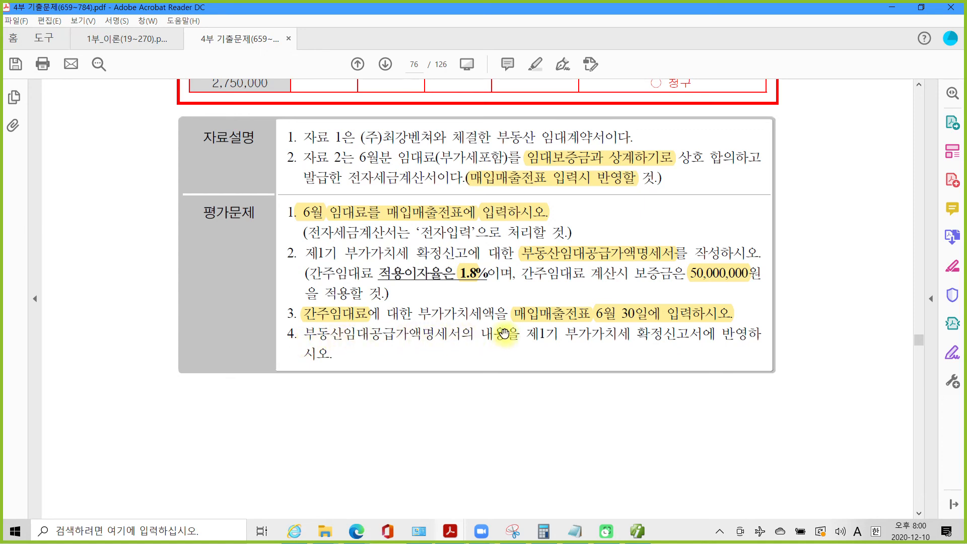
left_click_drag(526, 334, 679, 334)
right_click(678, 336)
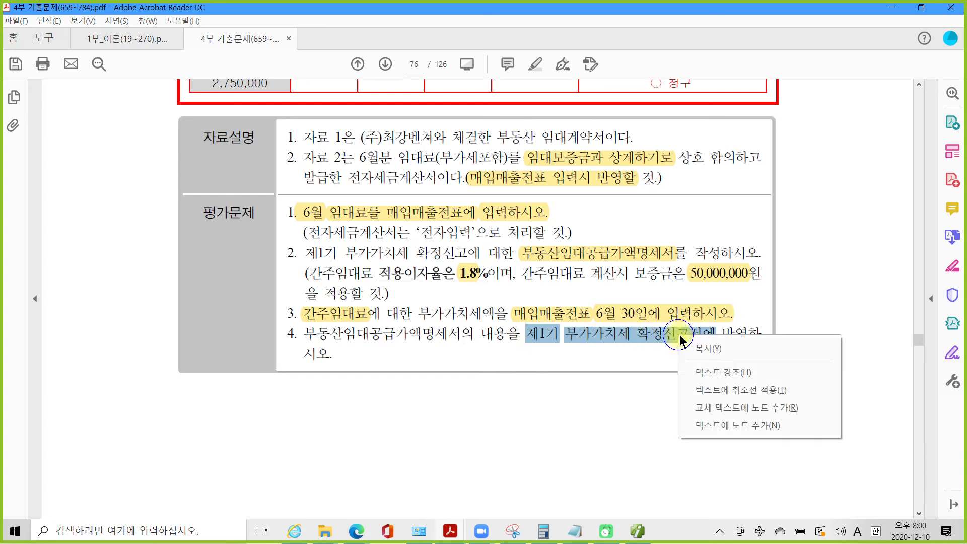
left_click(702, 366)
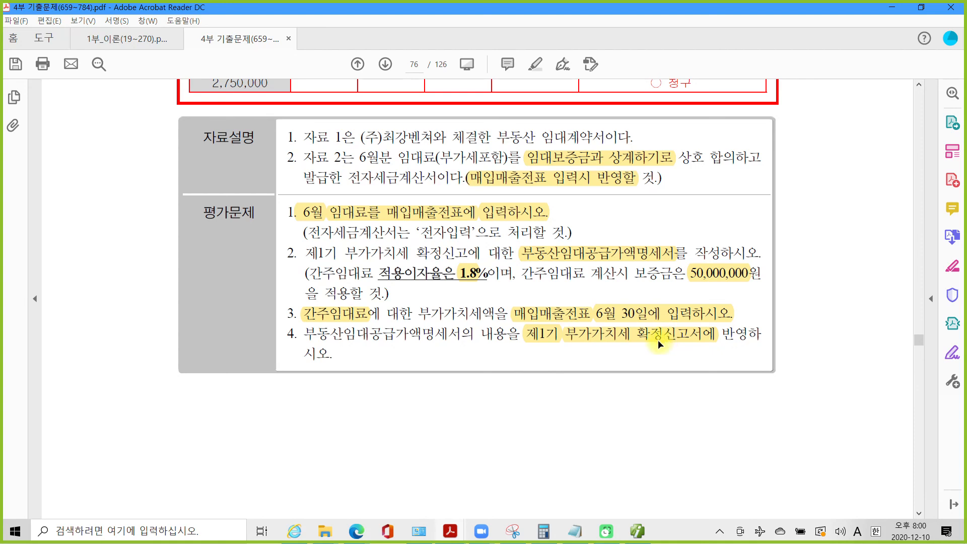
left_click(639, 533)
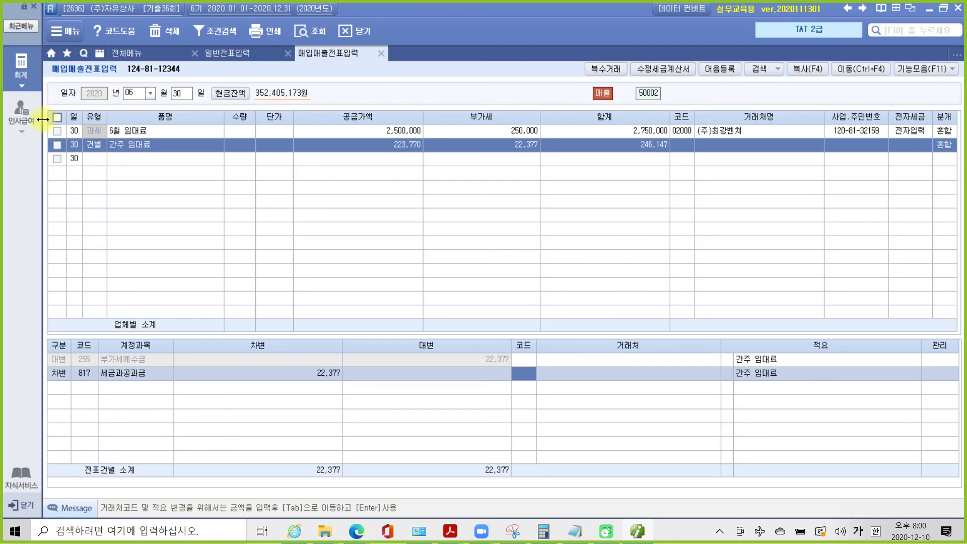
- Open the 부가가치세신고서 for April–June 2020 without loading the saved return
left_click(22, 66)
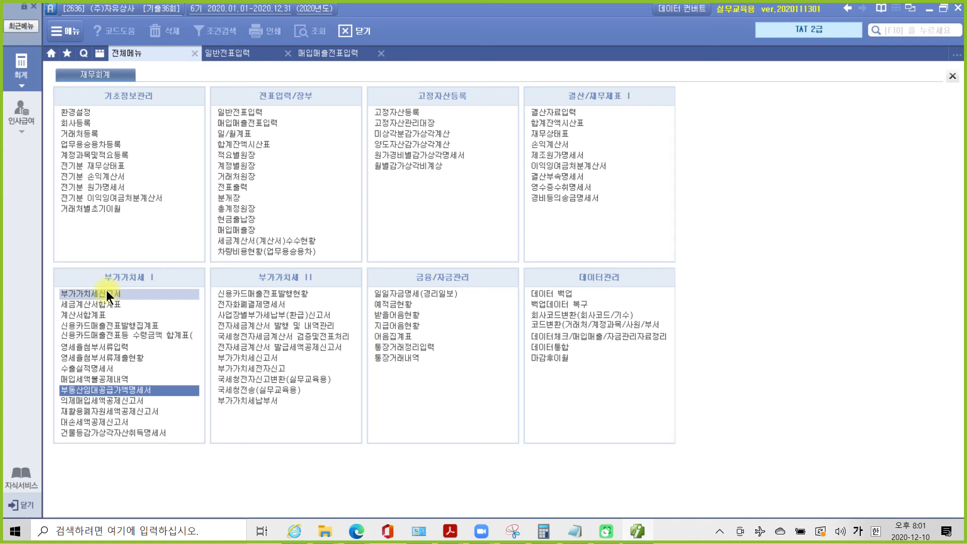
left_click(106, 294)
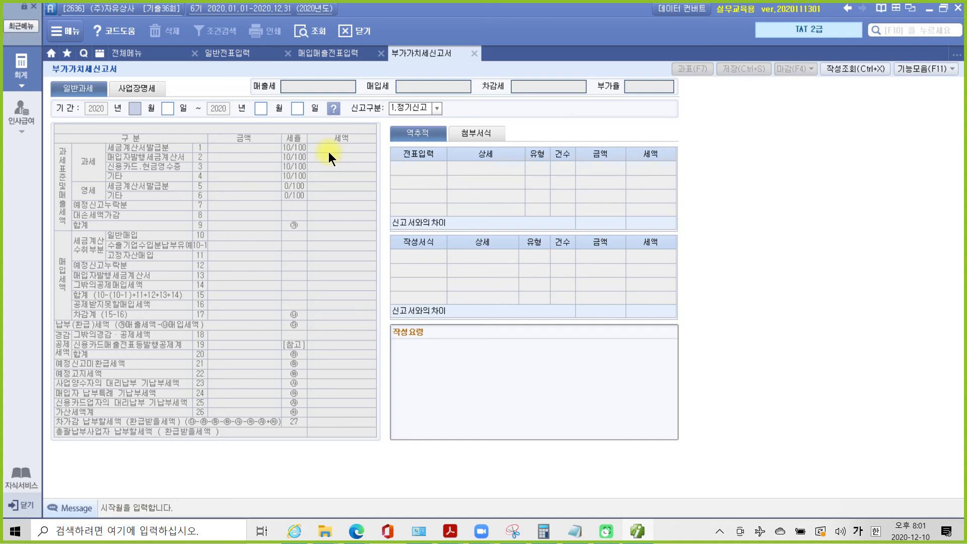
type("4")
key("Return")
key("Return")
type("6")
key("Return")
key("Return")
key("Return")
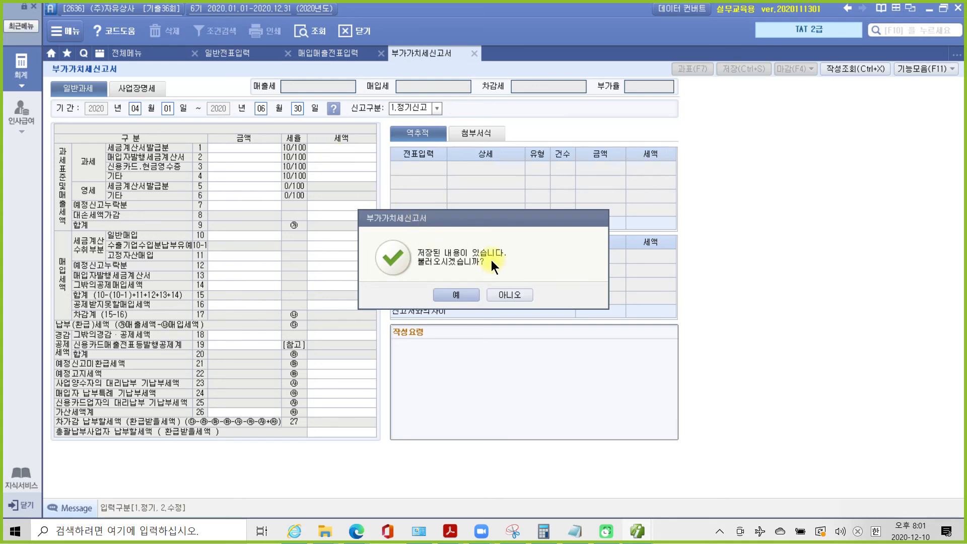
left_click(511, 293)
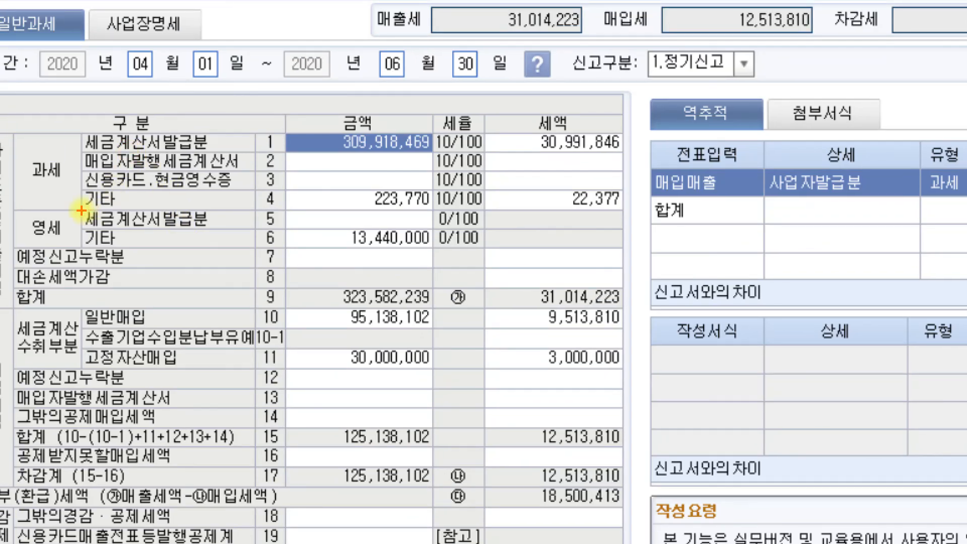
- Mark line 4 기타 of the return, showing 223,770 and 22,377 tax
mouse_move(80, 183)
left_mouse_down()
mouse_move(188, 205)
mouse_move(645, 214)
left_mouse_up()
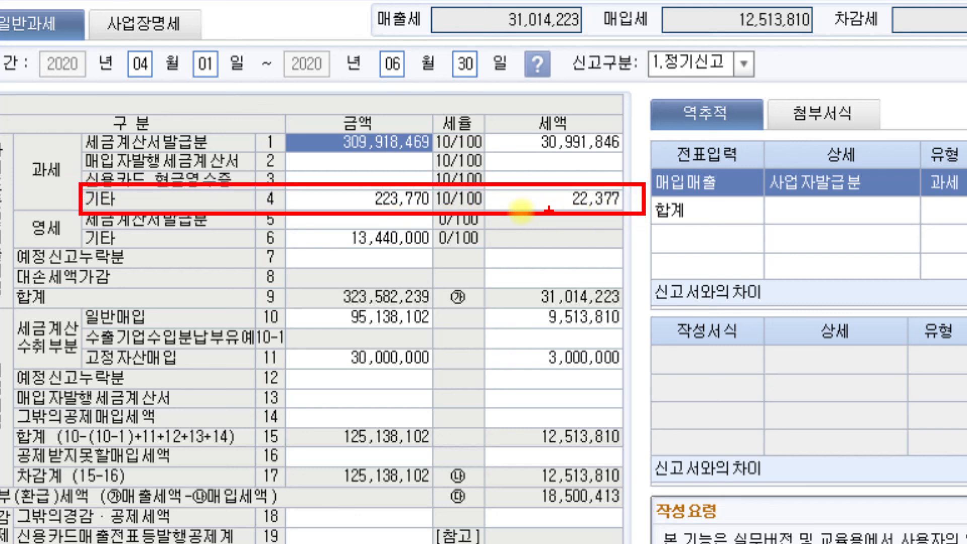
left_click_drag(247, 205, 287, 207)
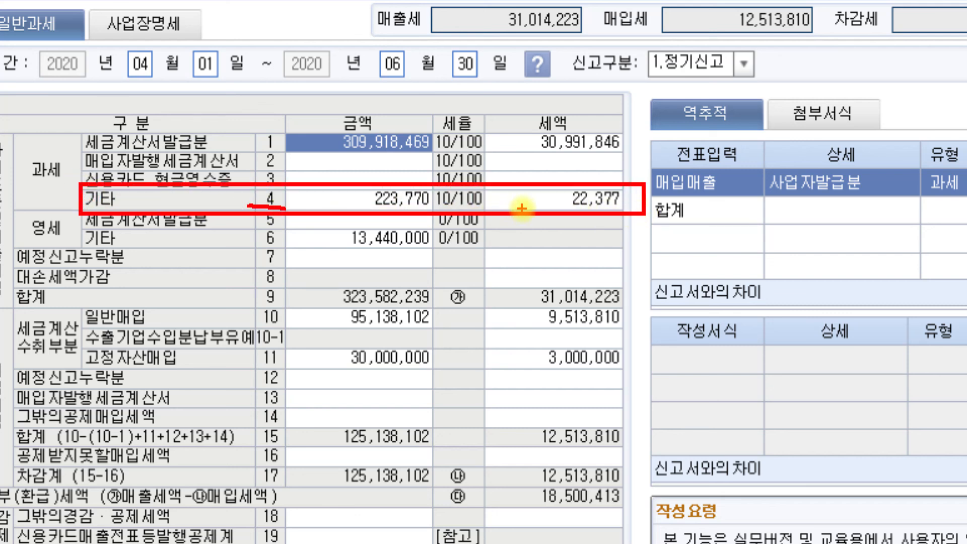
left_click_drag(533, 198, 555, 193)
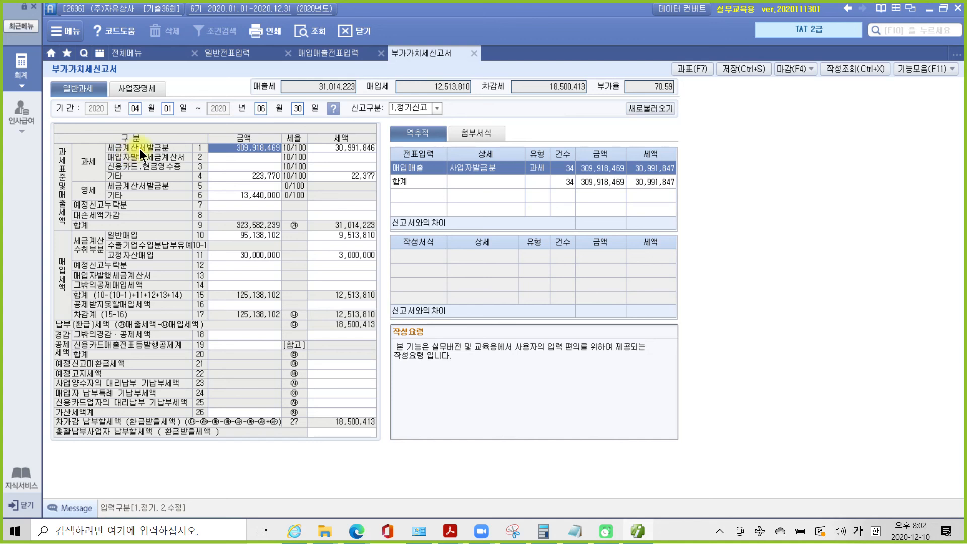
- Bring the exam PDF forward and mark the numbers of question items 1, 3 and 4
mouse_move(446, 534)
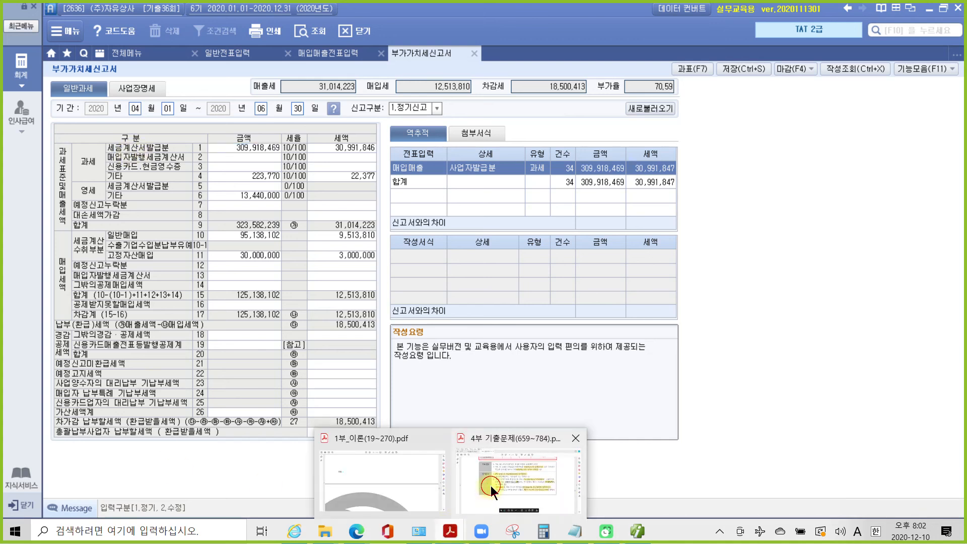
left_click(491, 486)
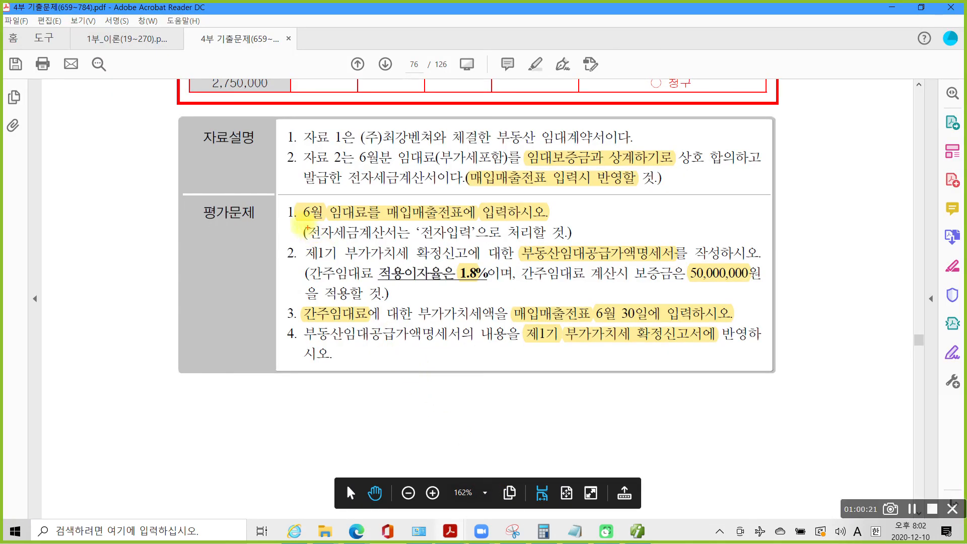
mouse_move(279, 201)
left_mouse_down()
mouse_move(301, 220)
mouse_move(299, 261)
left_mouse_up()
left_click_drag(283, 305, 301, 343)
mouse_move(310, 377)
left_mouse_down()
mouse_move(320, 395)
mouse_move(293, 419)
mouse_move(316, 385)
mouse_move(324, 392)
left_mouse_up()
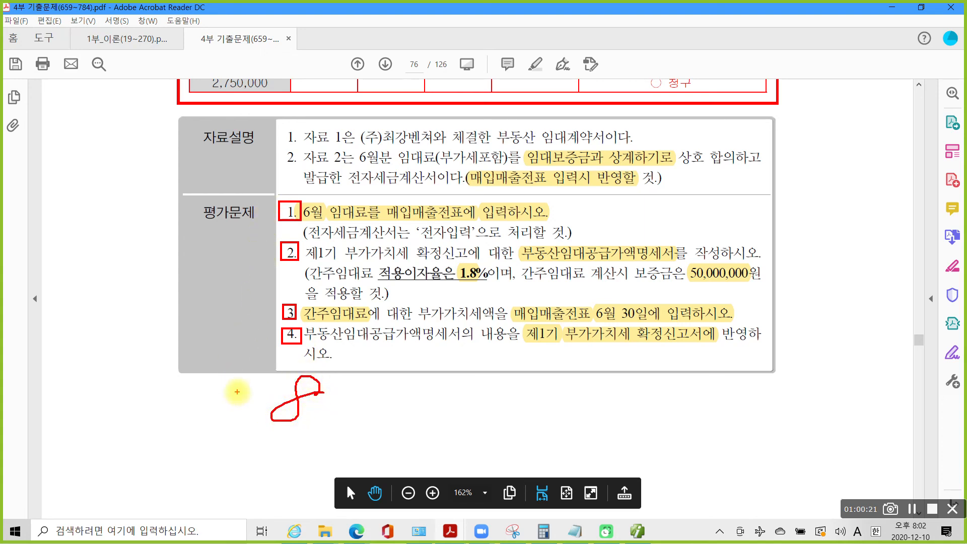
key("Escape")
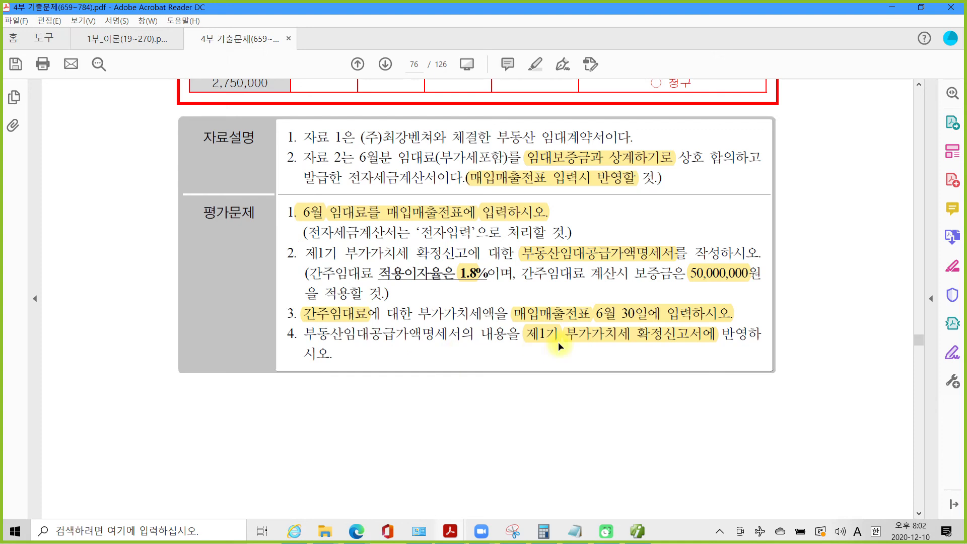
- Scroll to page 77 to reach 문제 3 결산
scroll(561, 351, "down", 3)
scroll(561, 351, "down", 10)
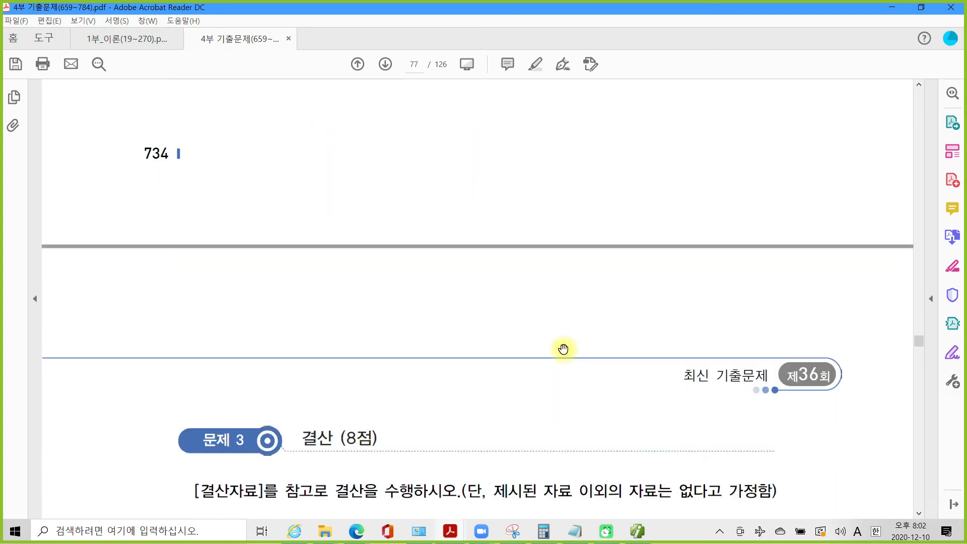
scroll(563, 350, "down", 1)
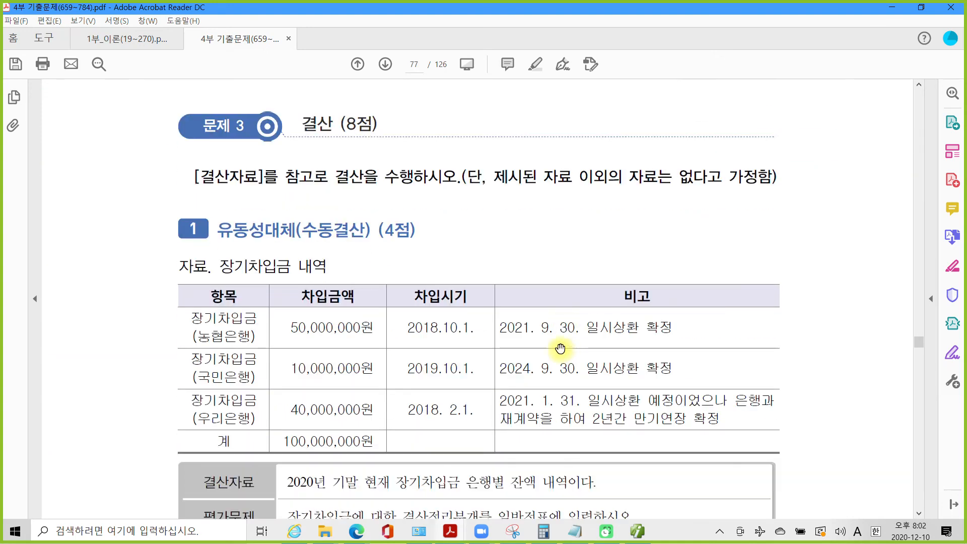
scroll(561, 349, "up", 1)
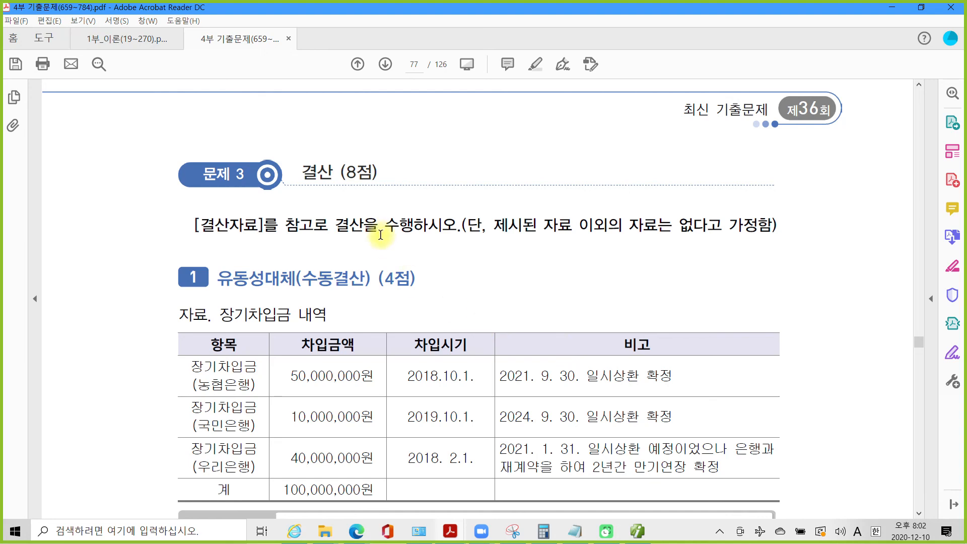